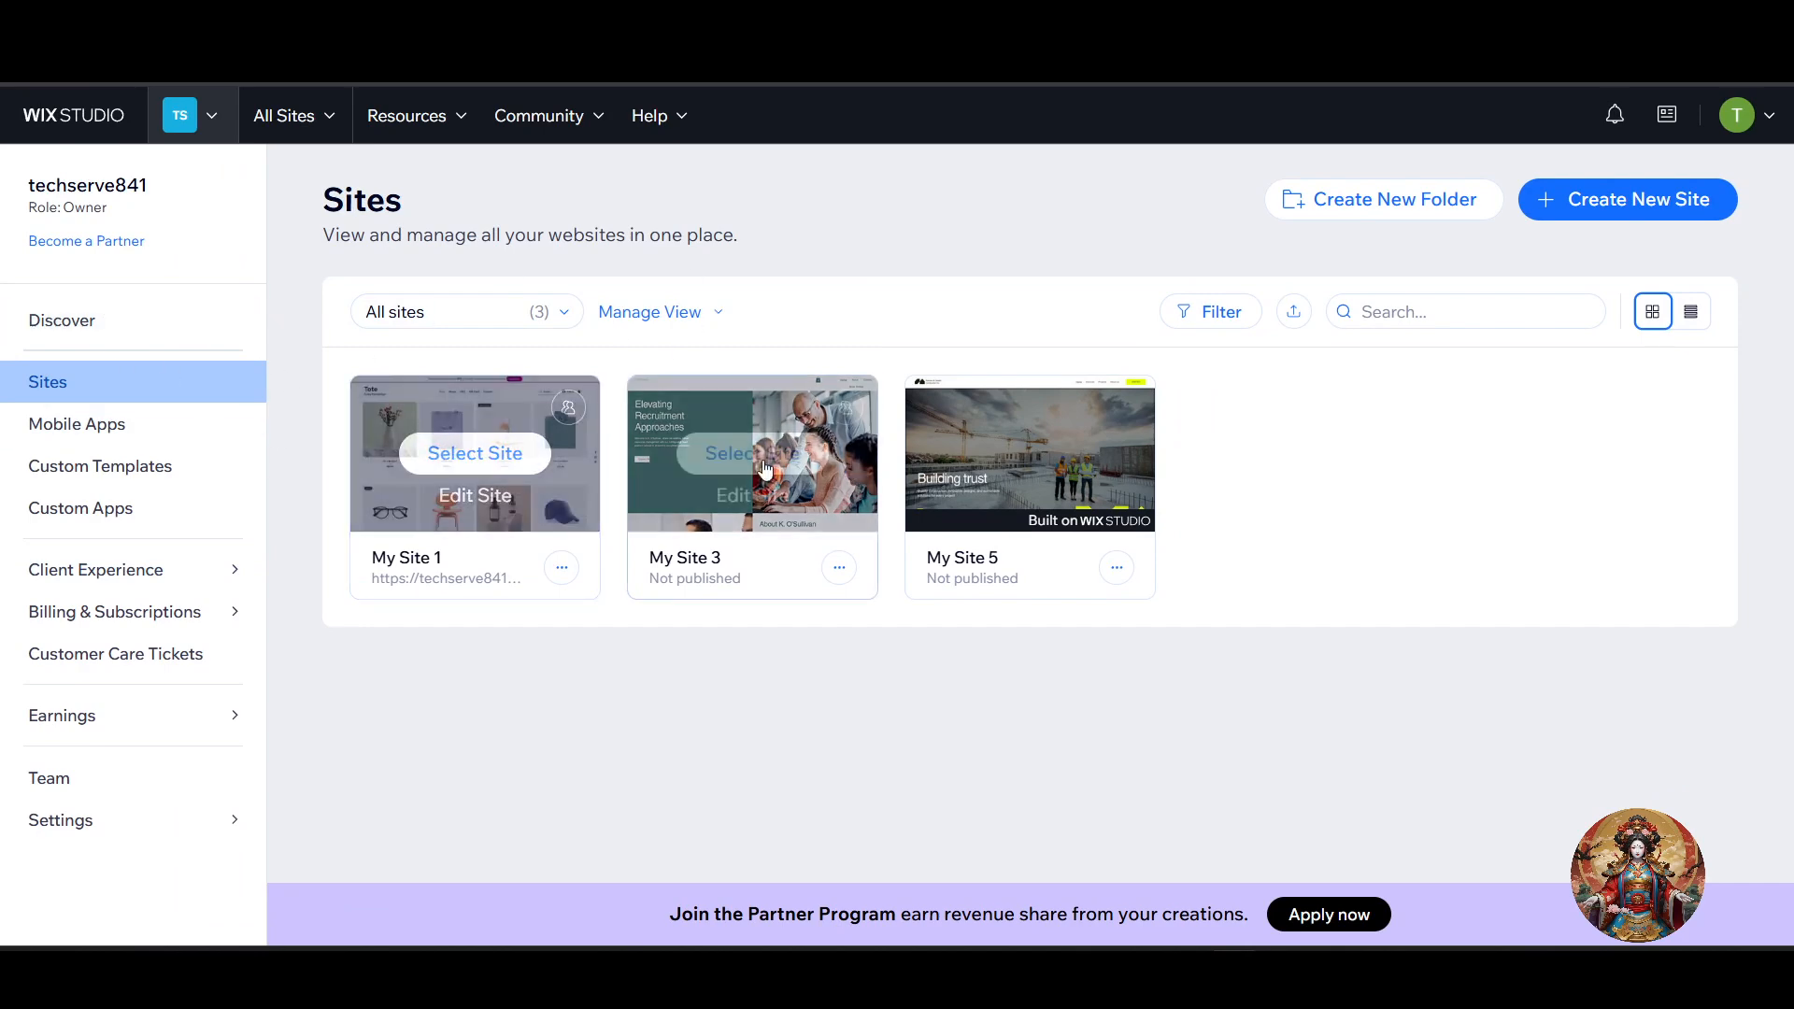
- Open My Site 1 from the sites list in the website editor
left_click(488, 465)
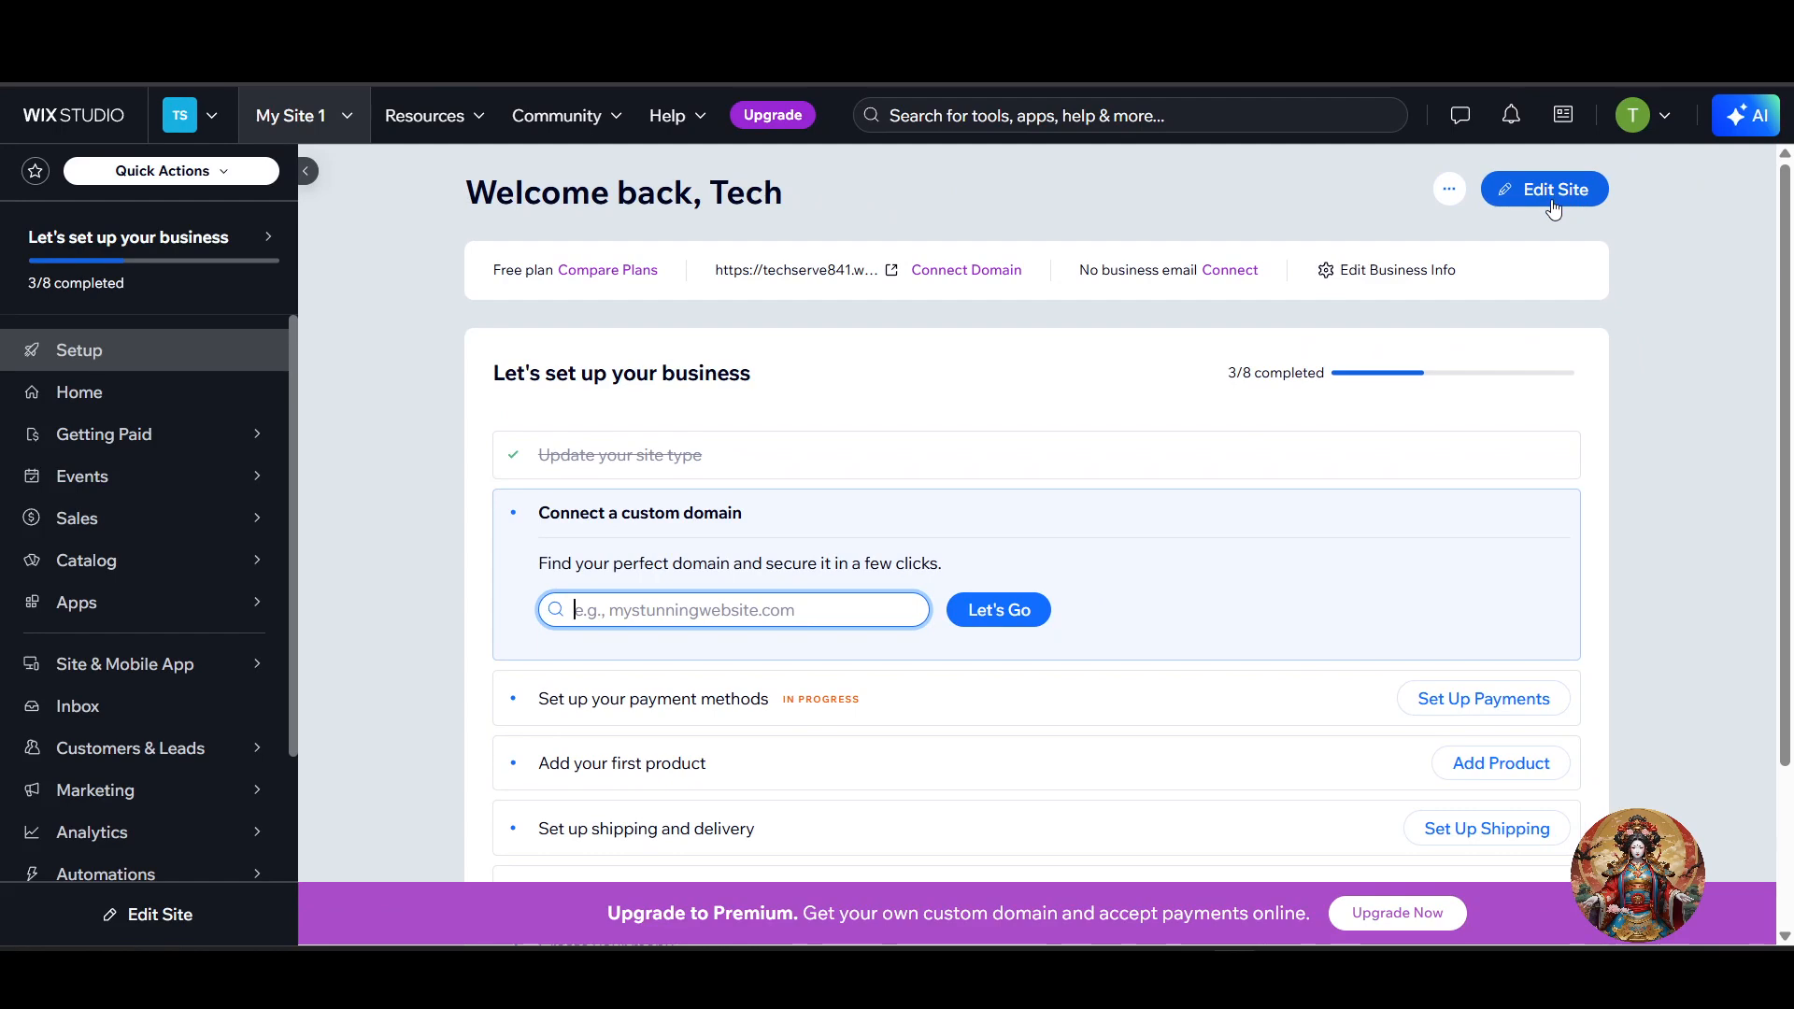
left_click(1553, 202)
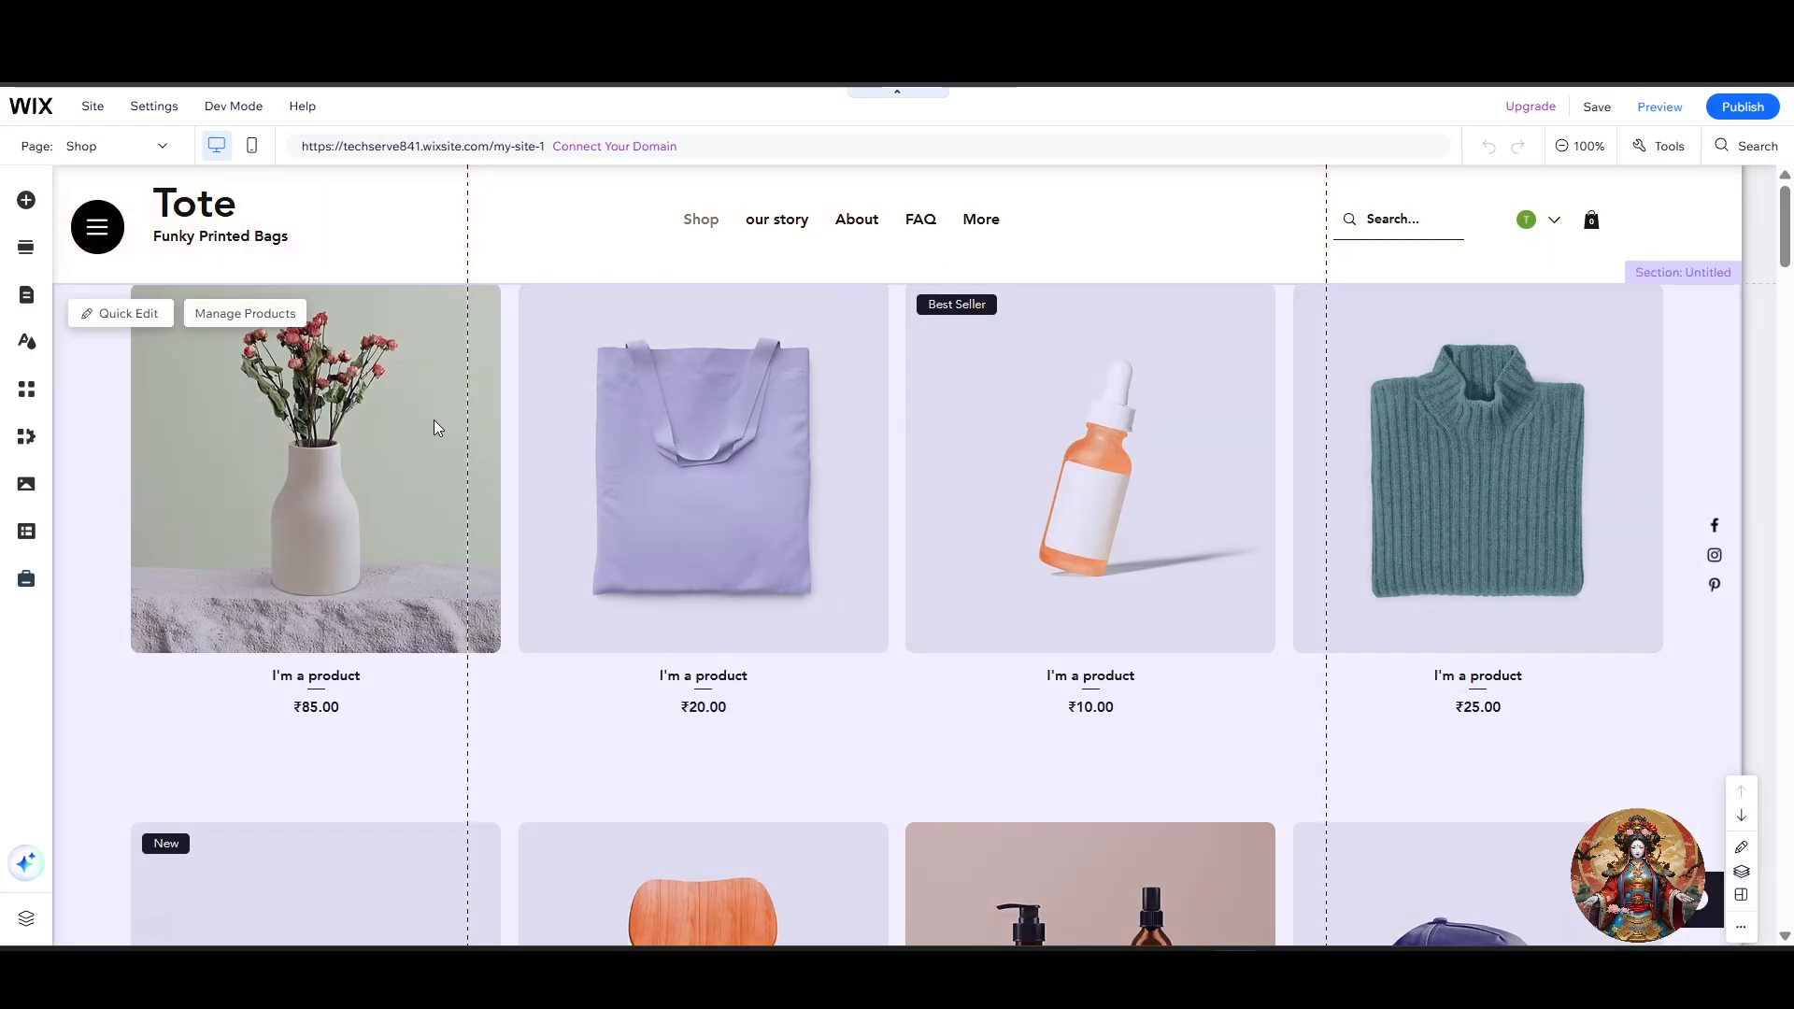
- Examine the Shop page from its product galleries down to the empty section above the footer
scroll(897, 486, "down", 9)
scroll(850, 560, "down", 20)
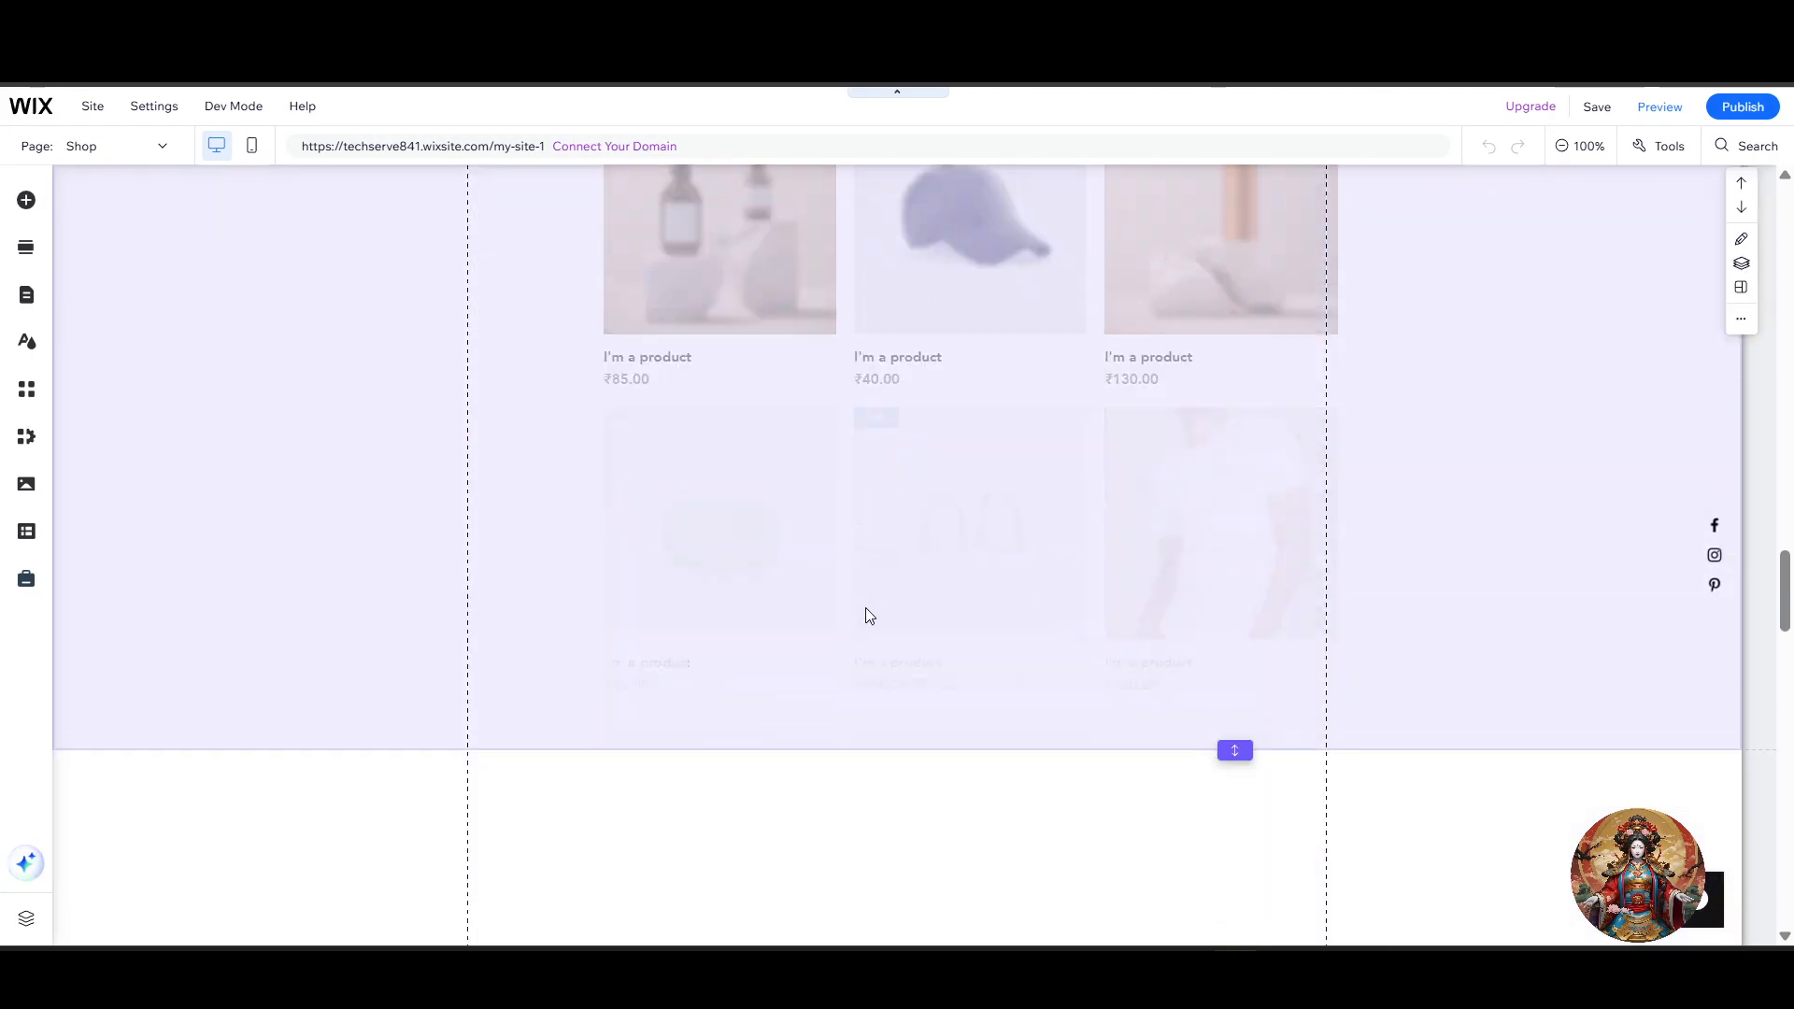
scroll(897, 635, "down", 5)
scroll(932, 612, "up", 10)
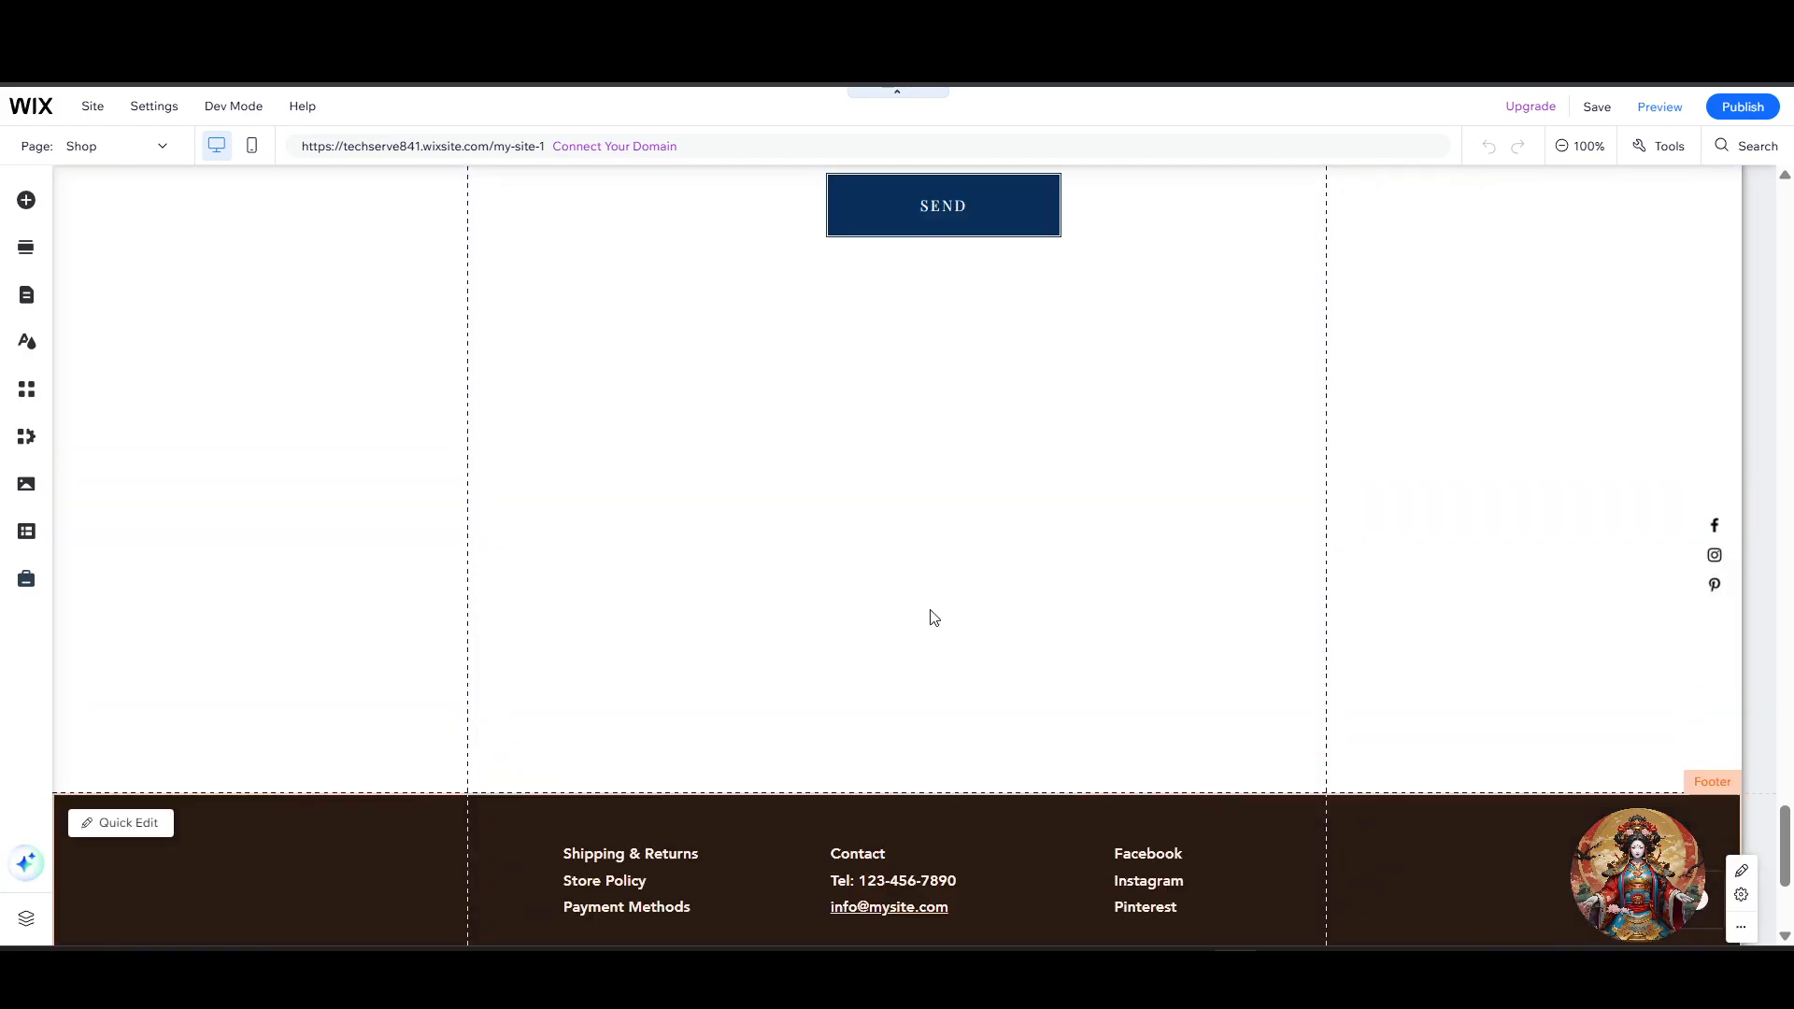
scroll(947, 591, "down", 3)
scroll(946, 591, "down", 5)
scroll(949, 585, "up", 3)
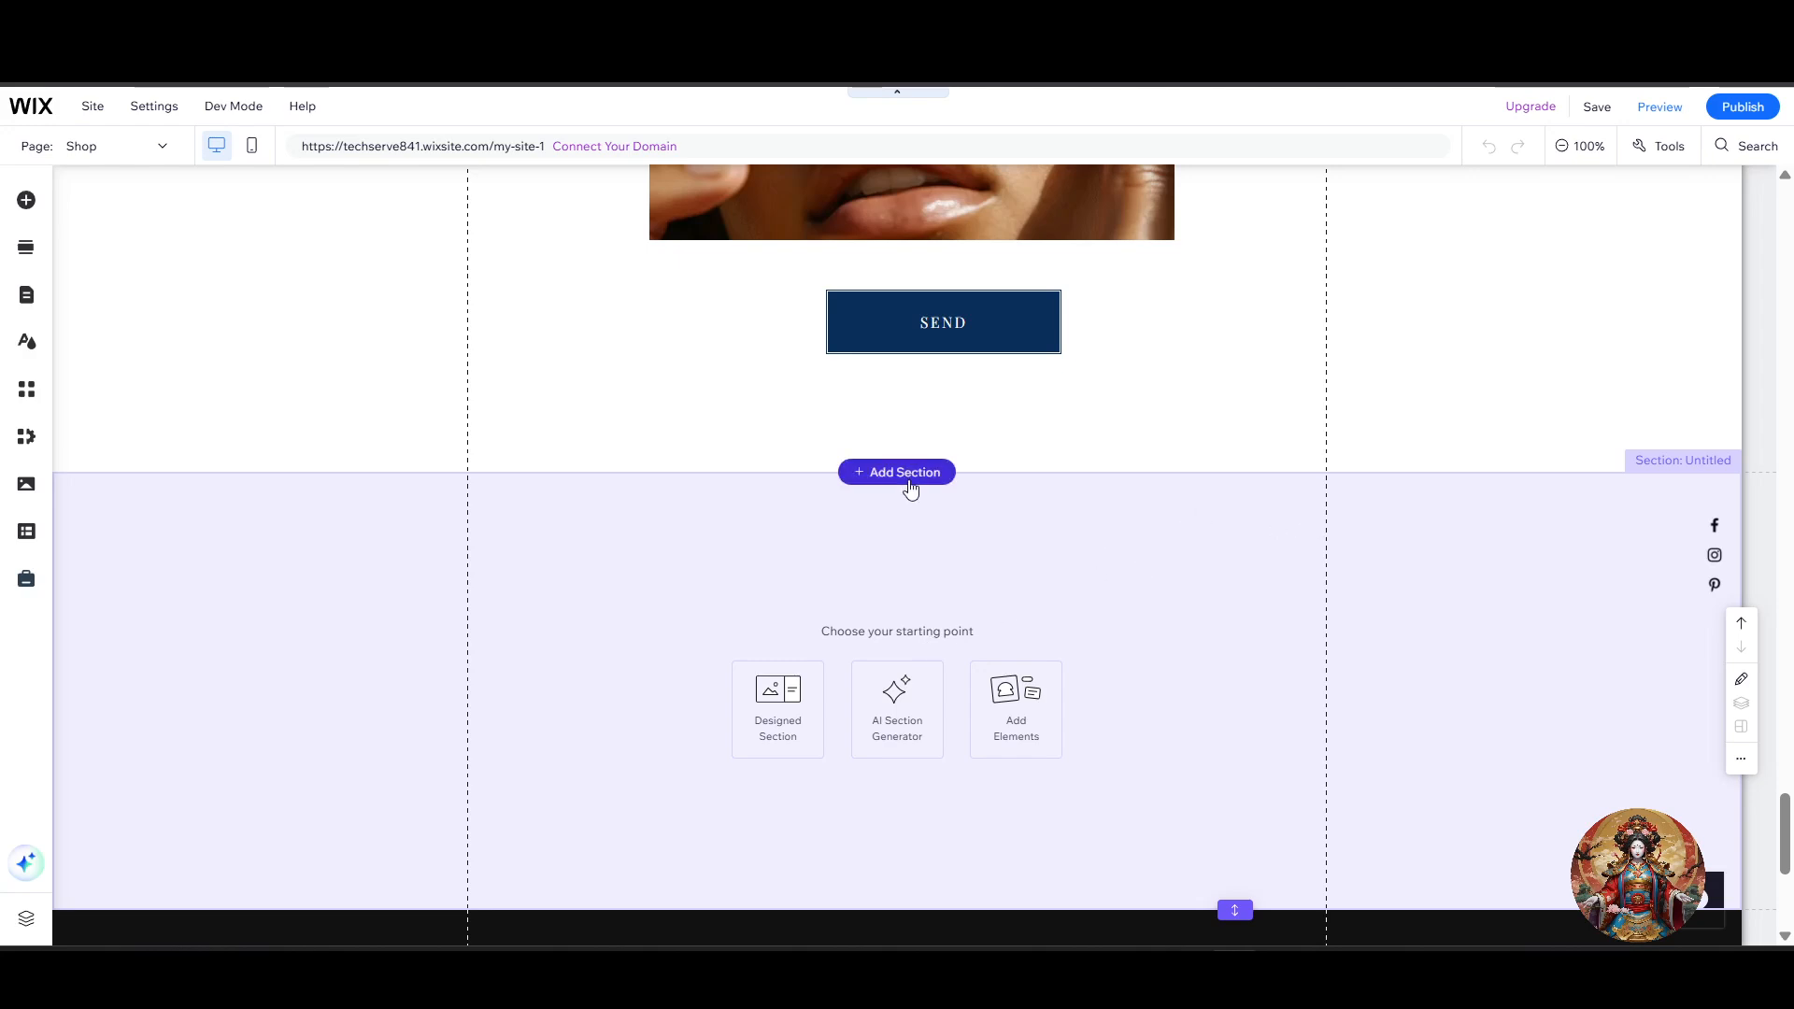
left_click(911, 473)
scroll(1001, 597, "down", 4)
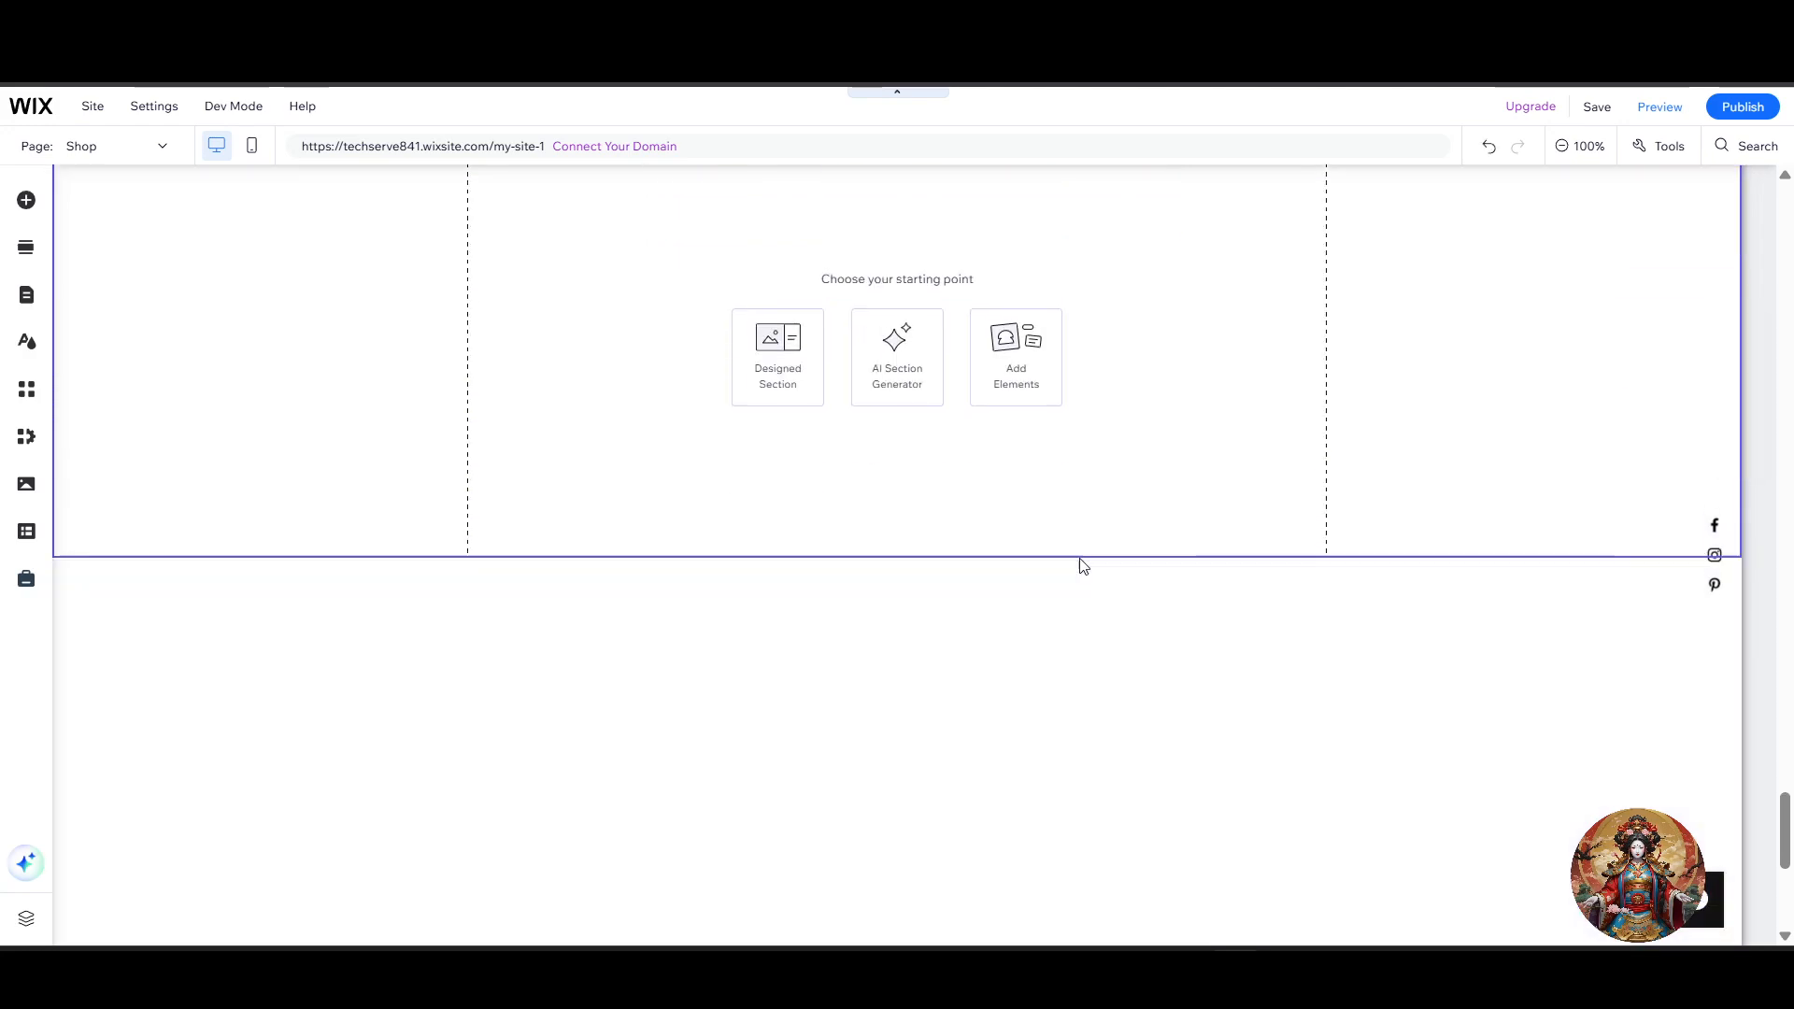
scroll(1177, 508, "up", 3)
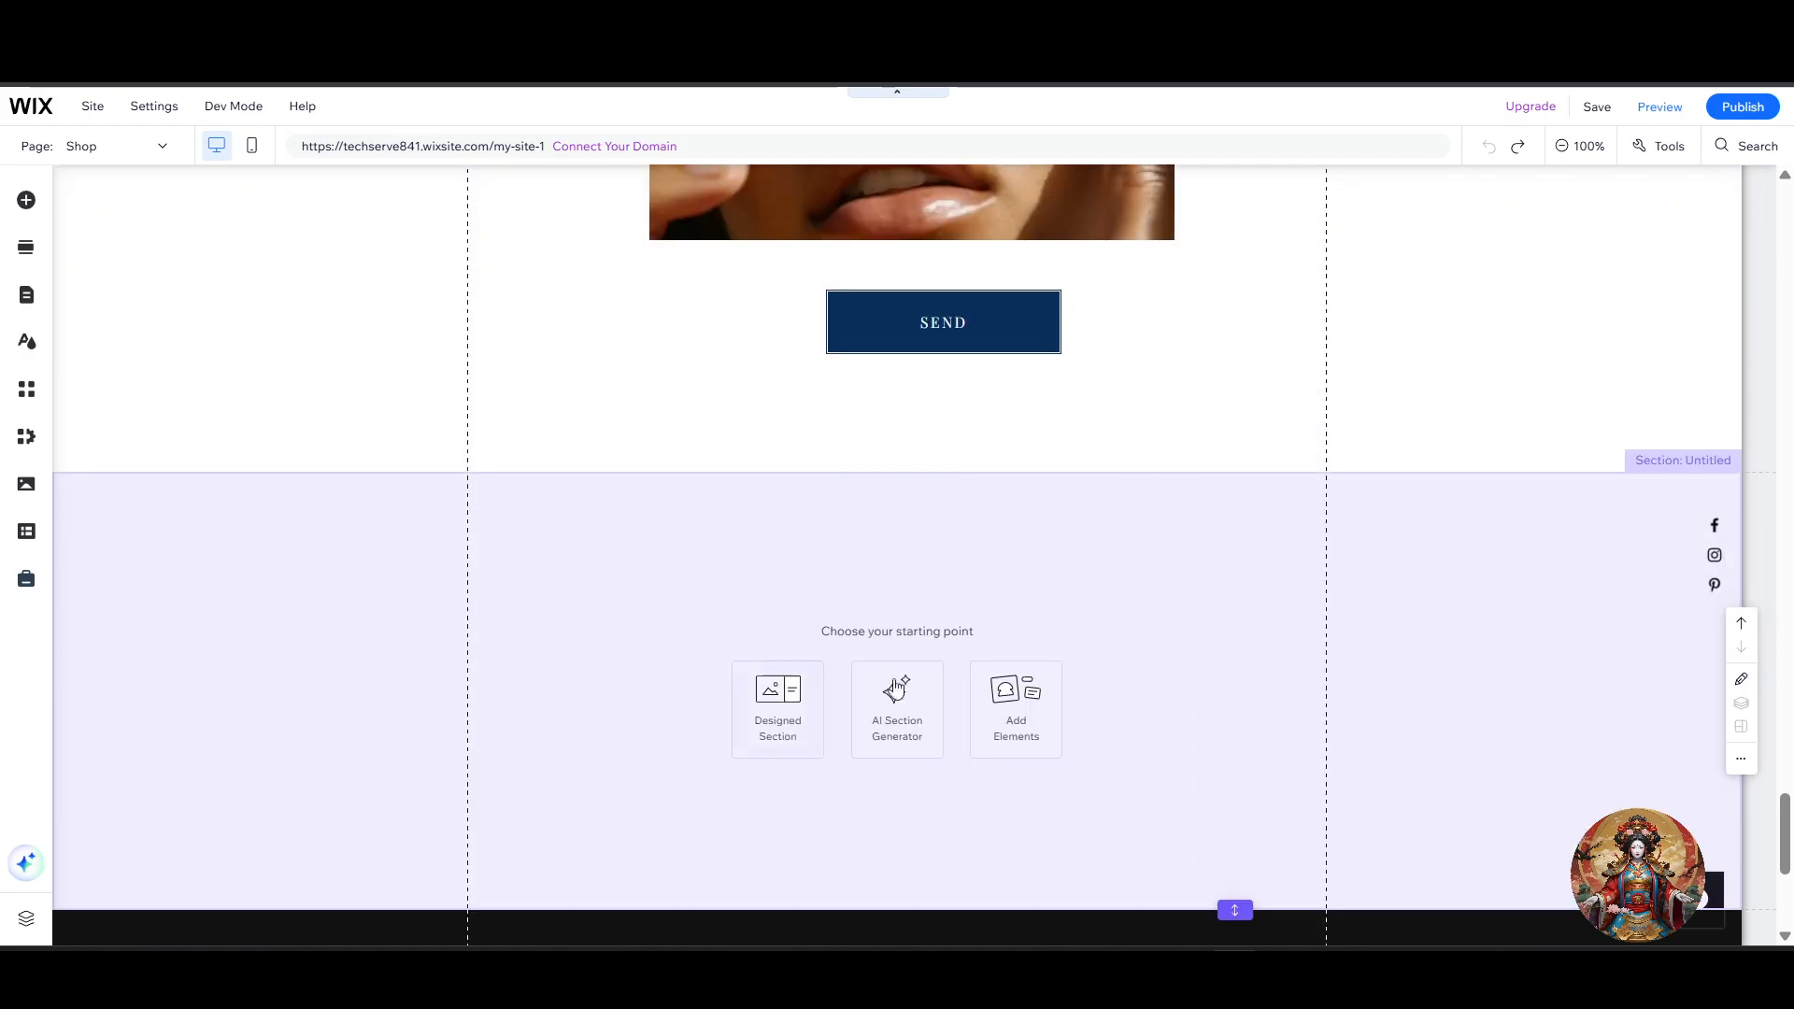
key("ctrl+z")
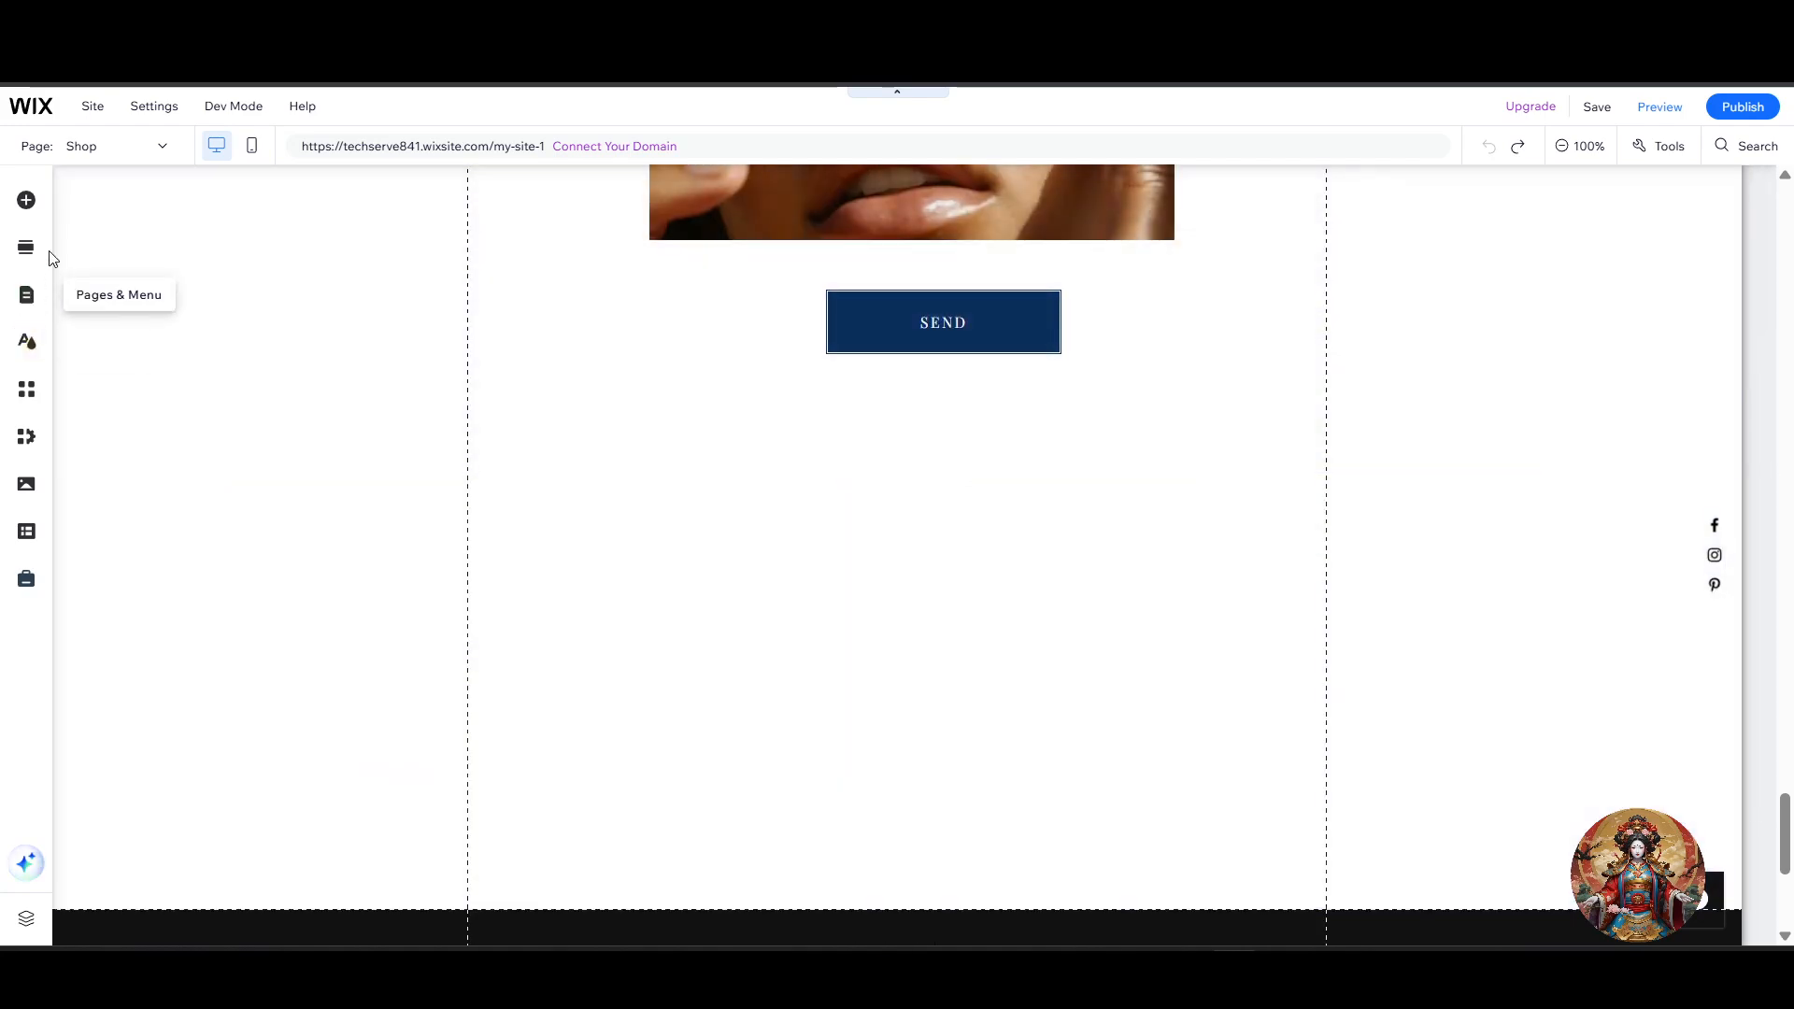
- Open the Wix App Market and search it for "pricing app"
scroll(733, 593, "down", 5)
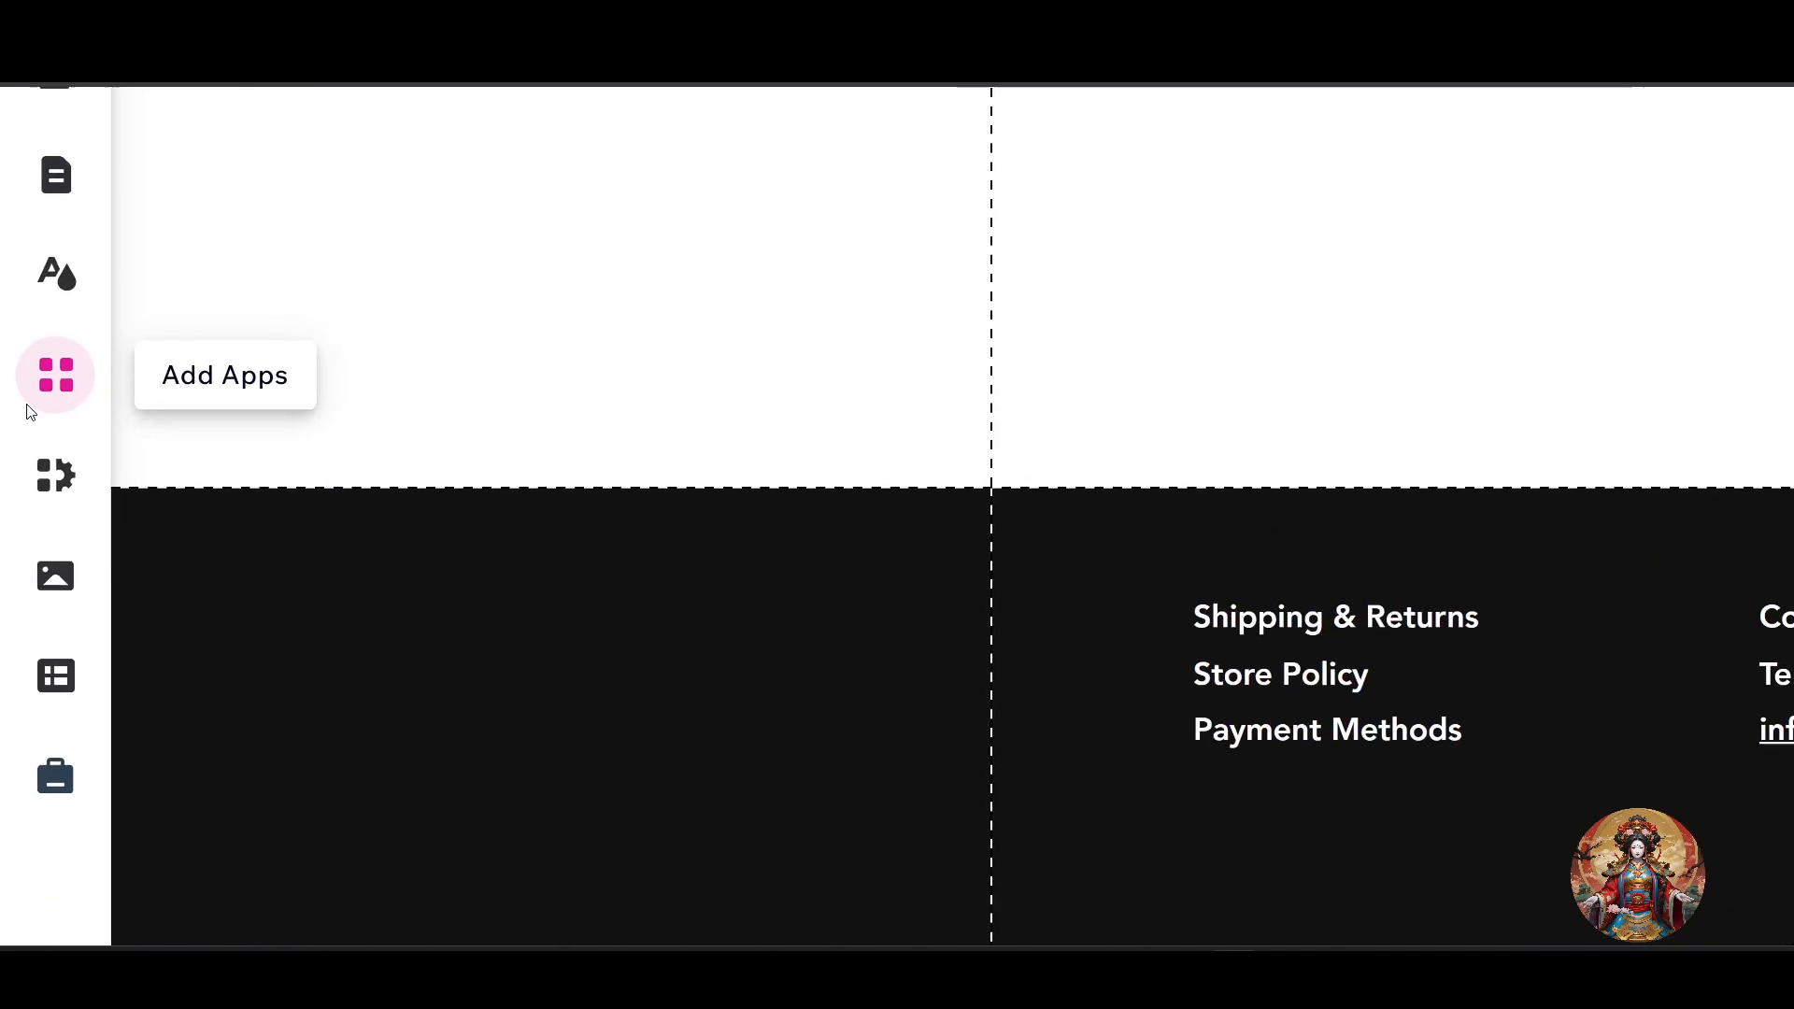
left_click(56, 397)
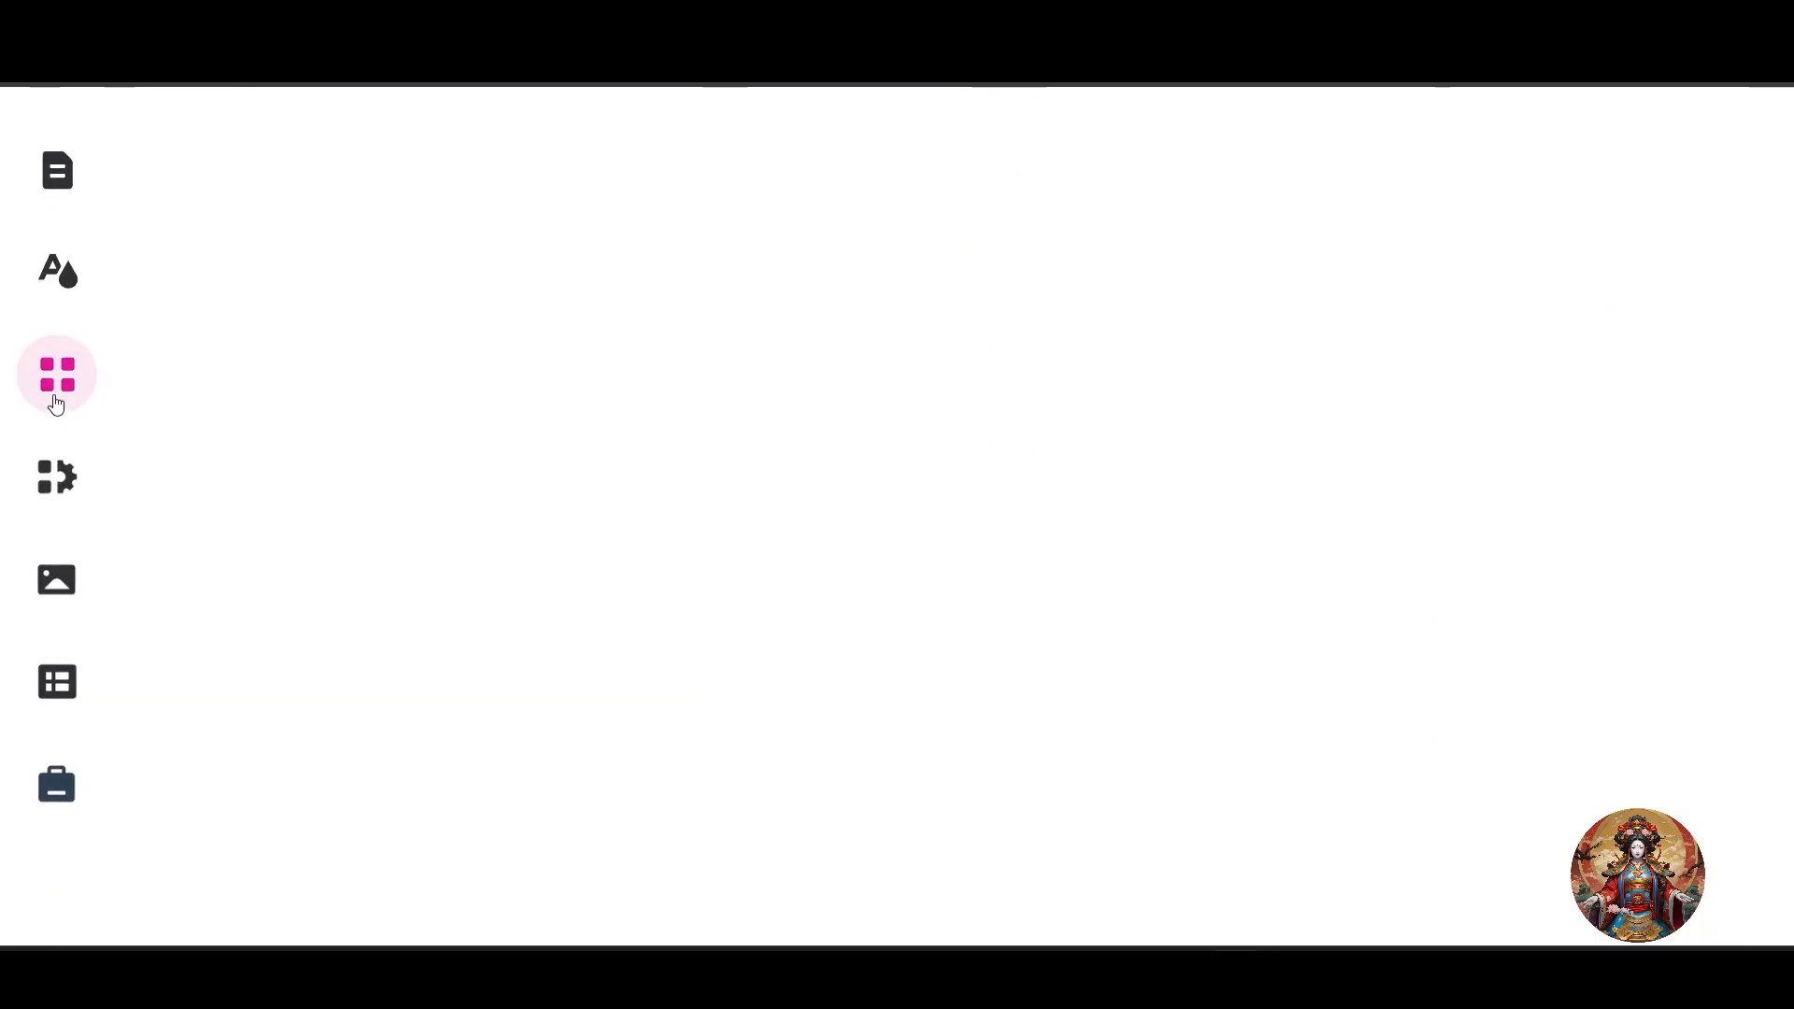
left_click(57, 402)
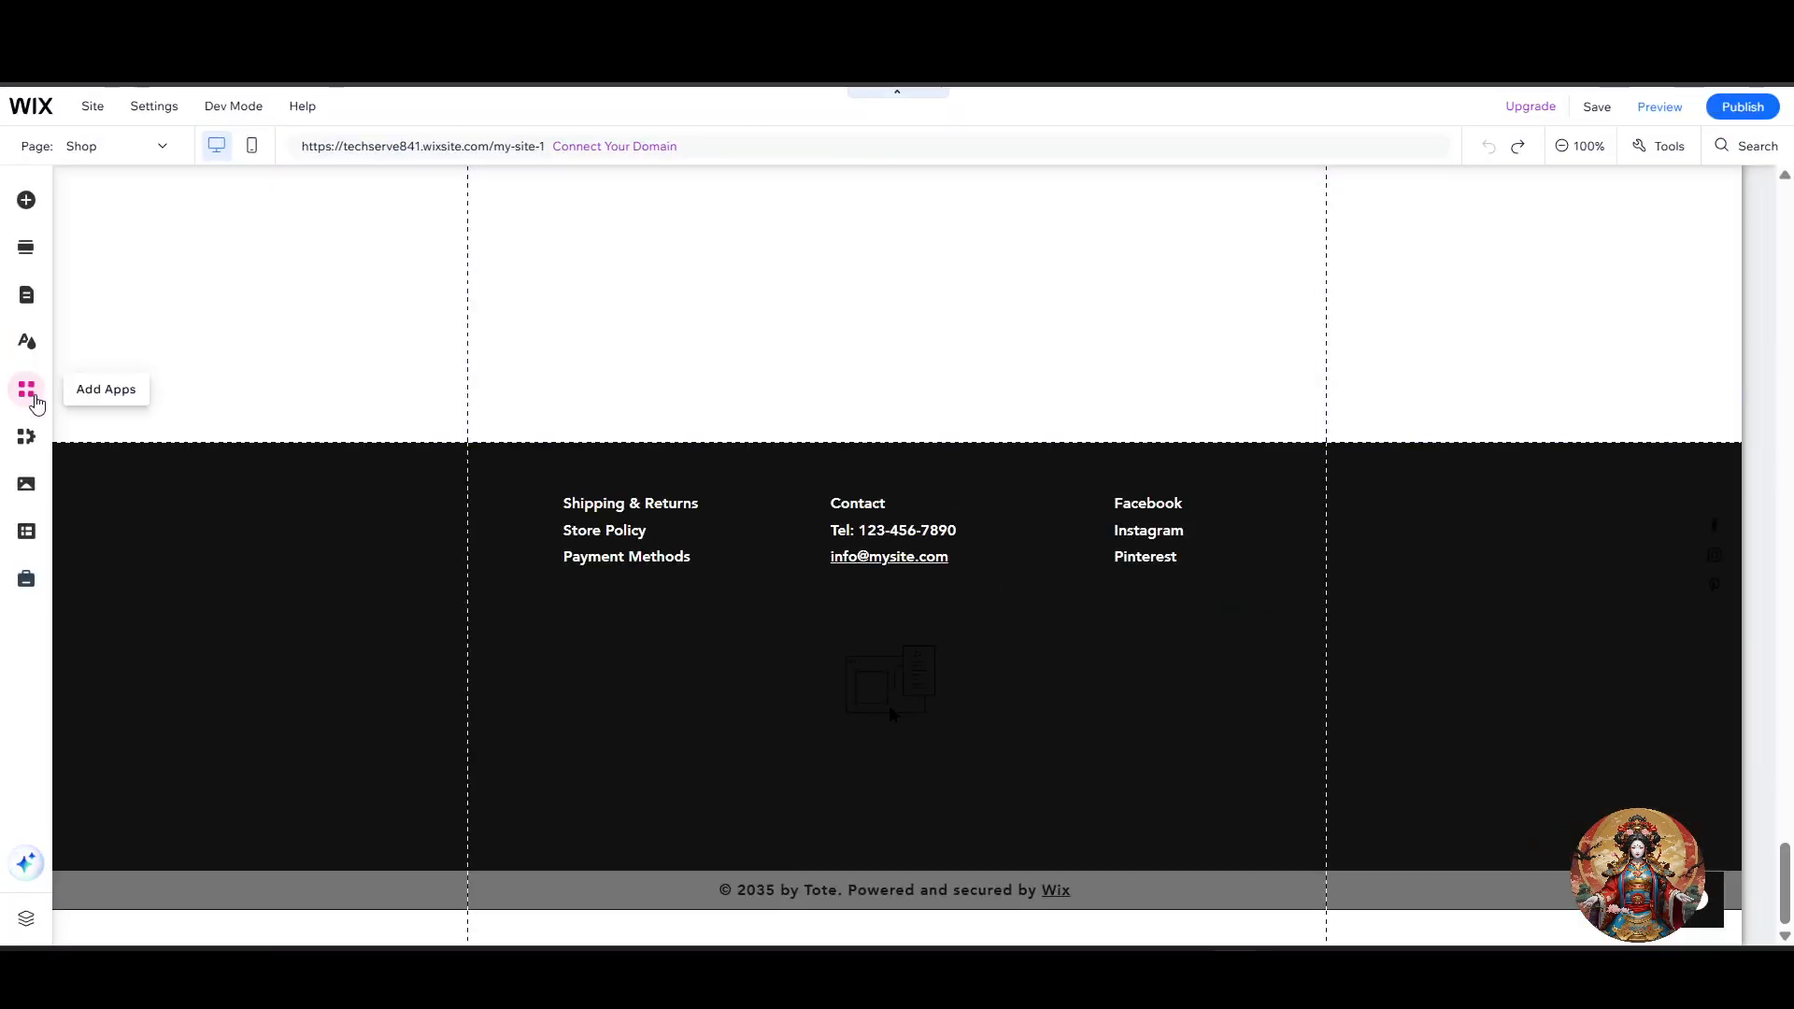
left_click(57, 374)
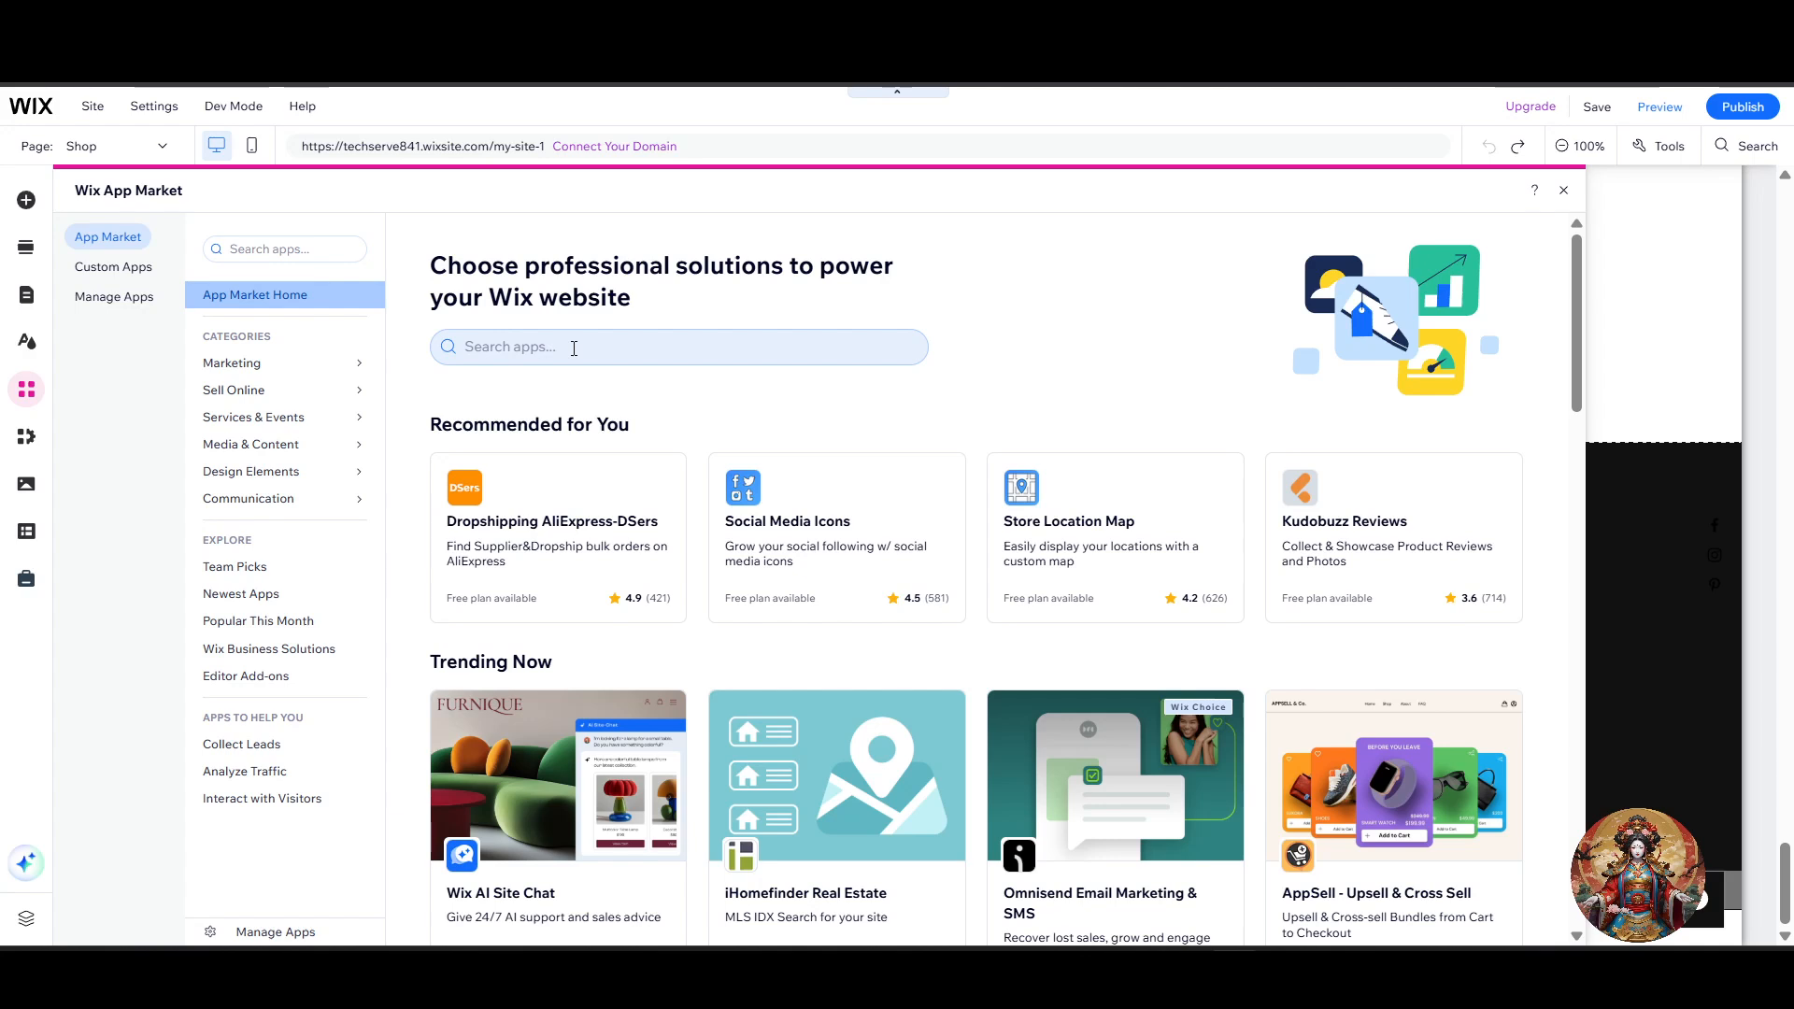
left_click(574, 347)
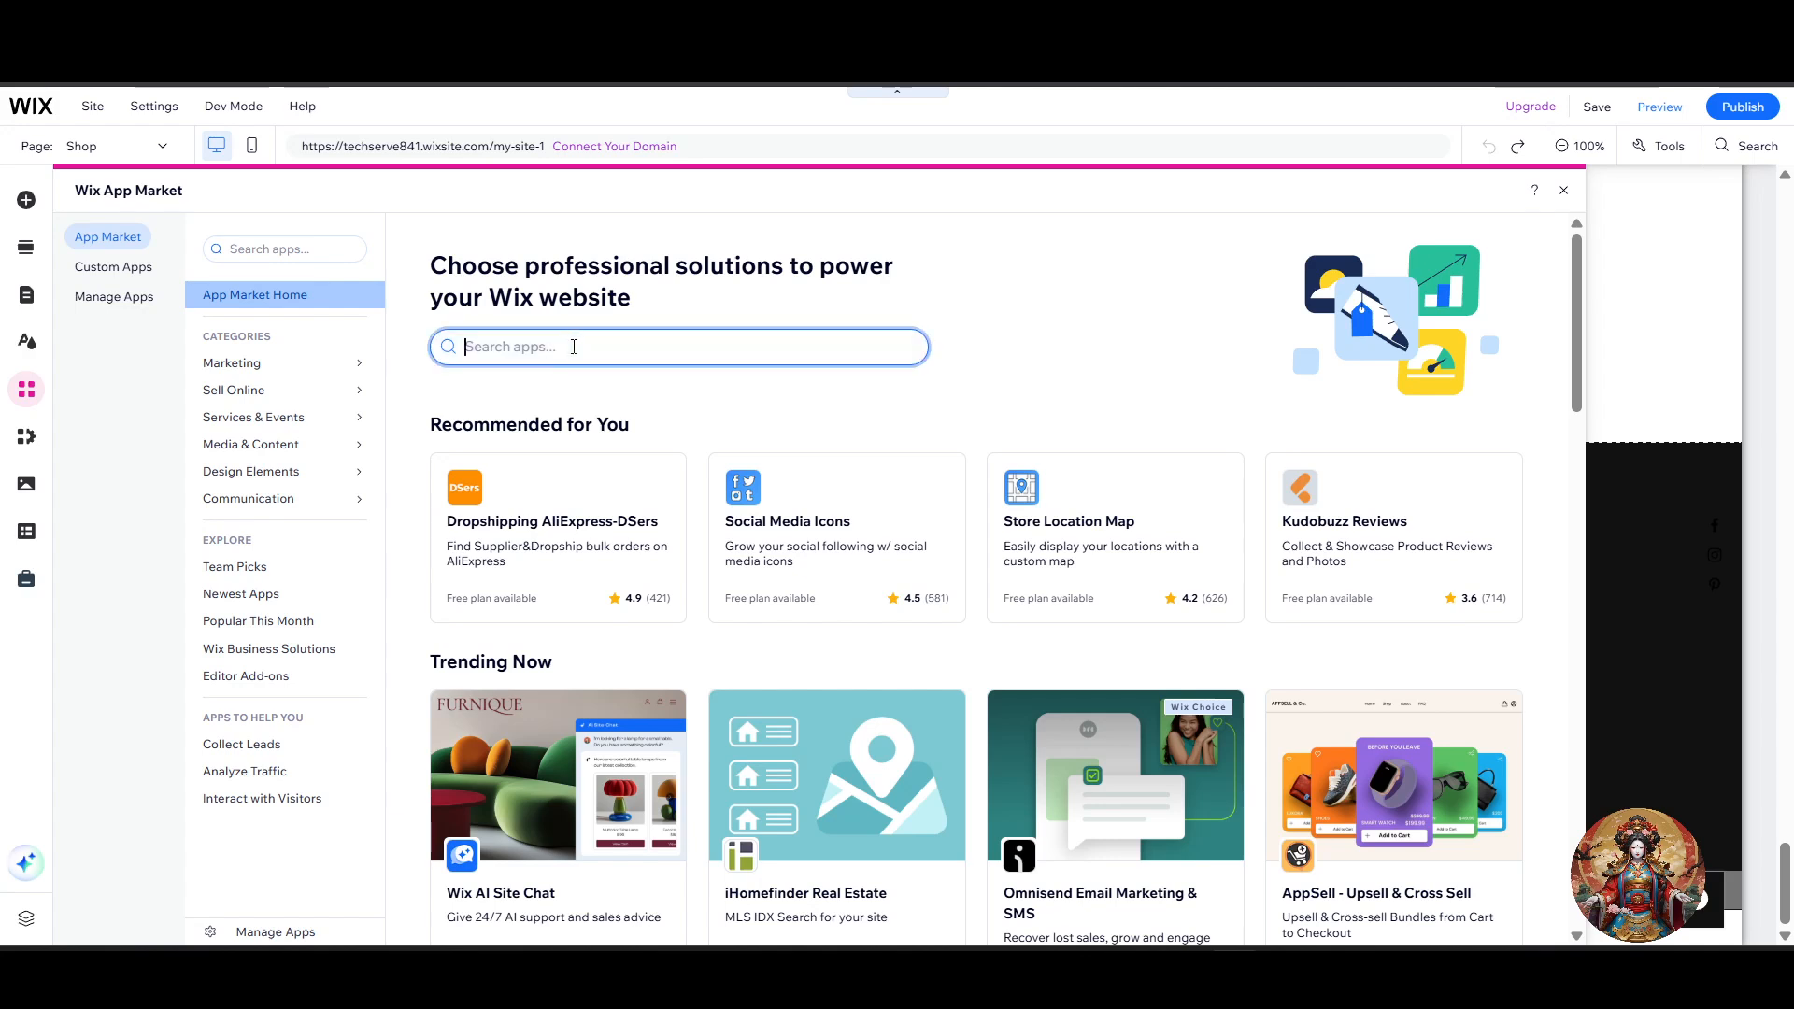
type("Pricing app")
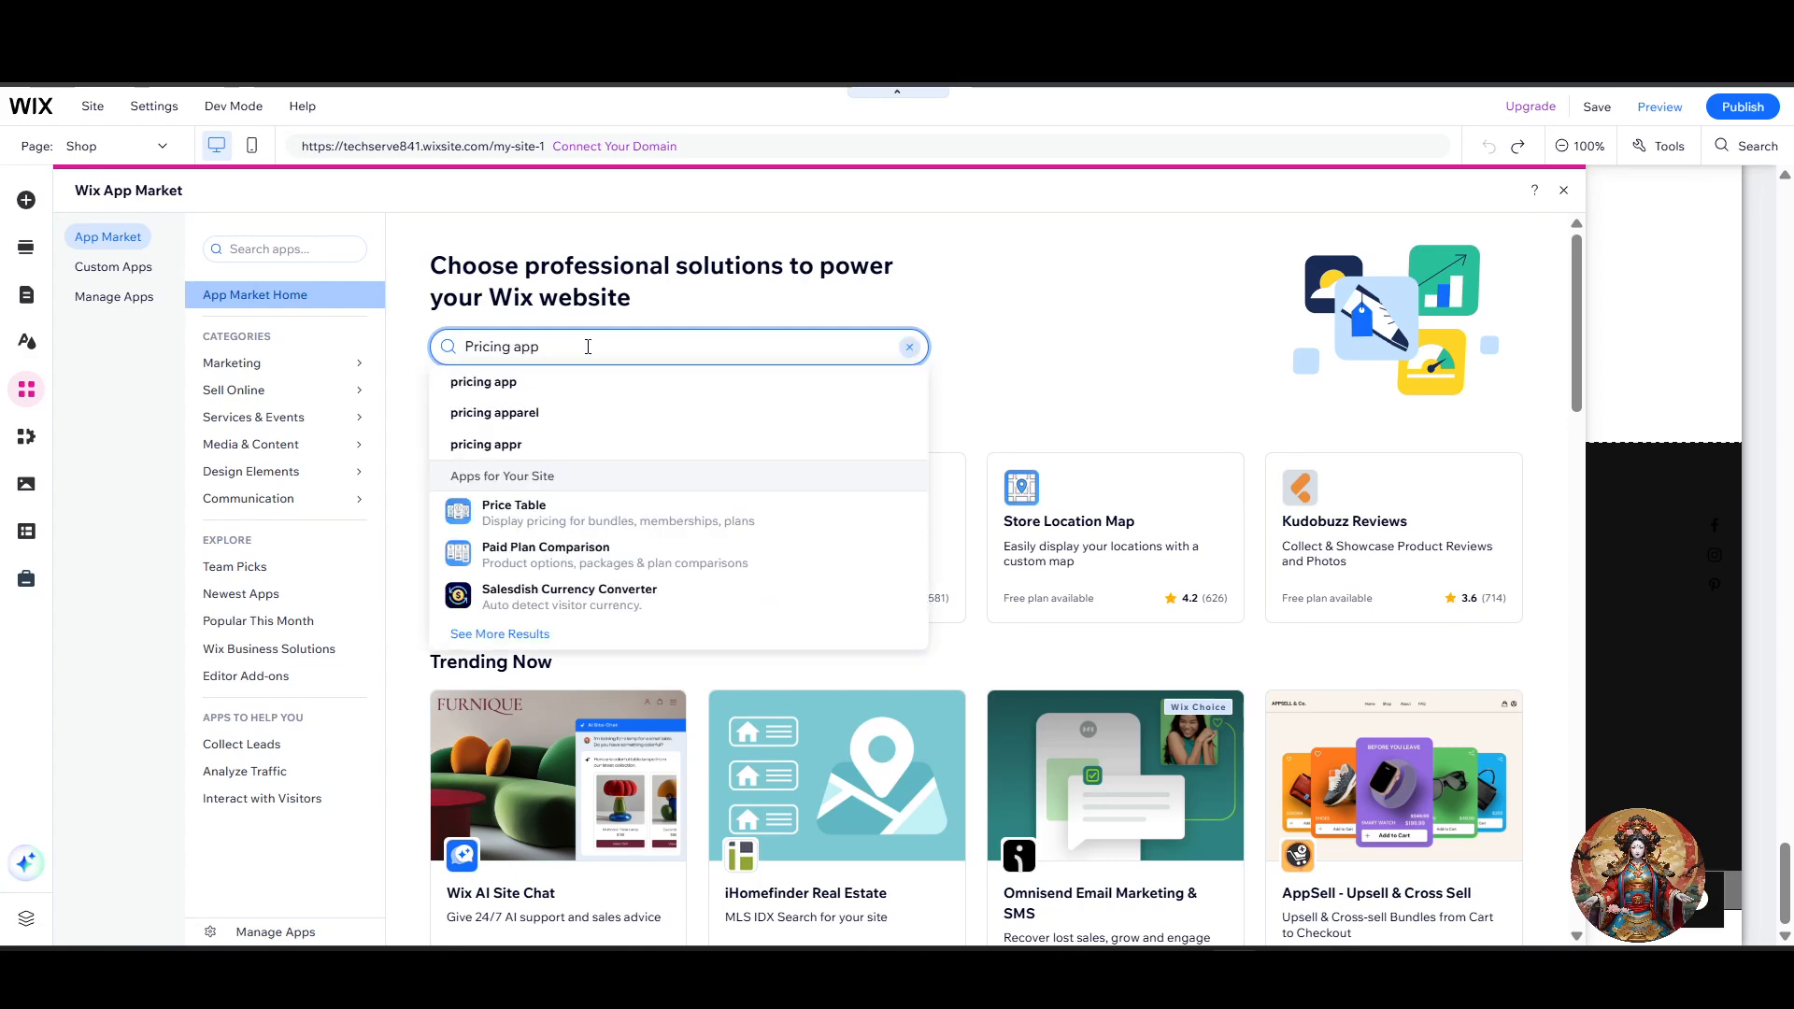
left_click(552, 381)
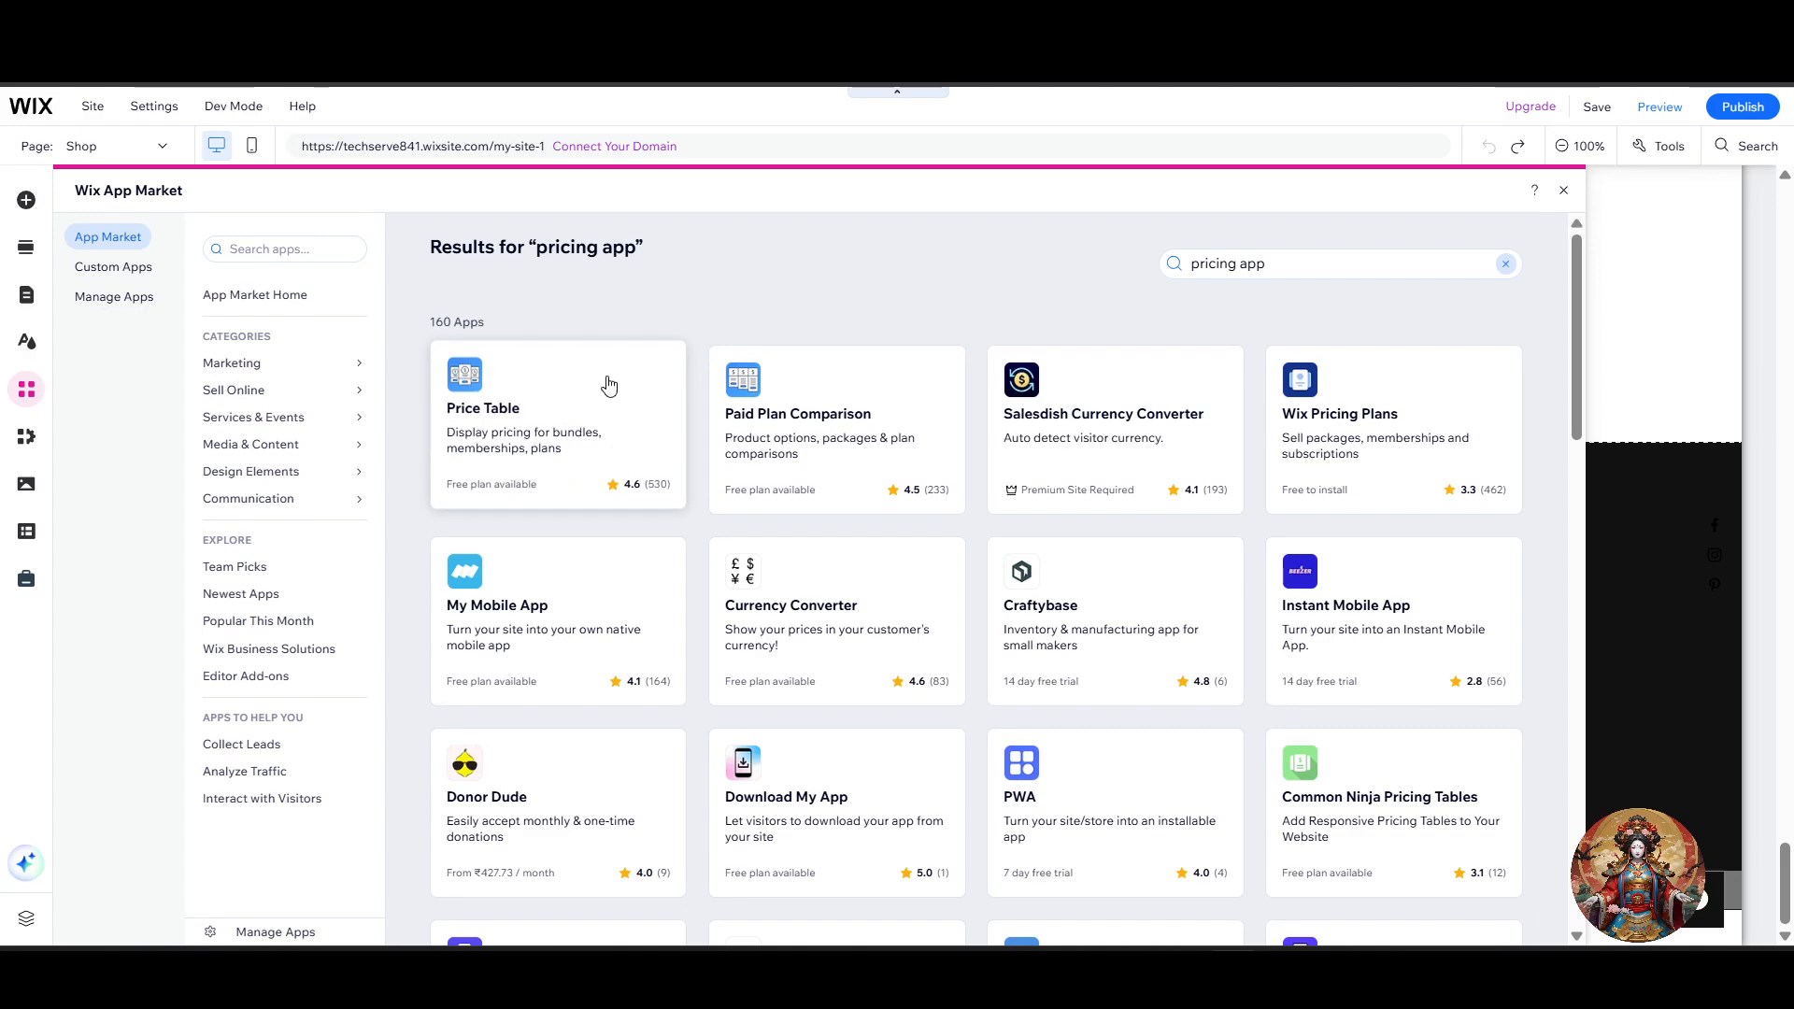
- Review the Wix Pricing Plans app's details and add the app to the site
left_click(1432, 412)
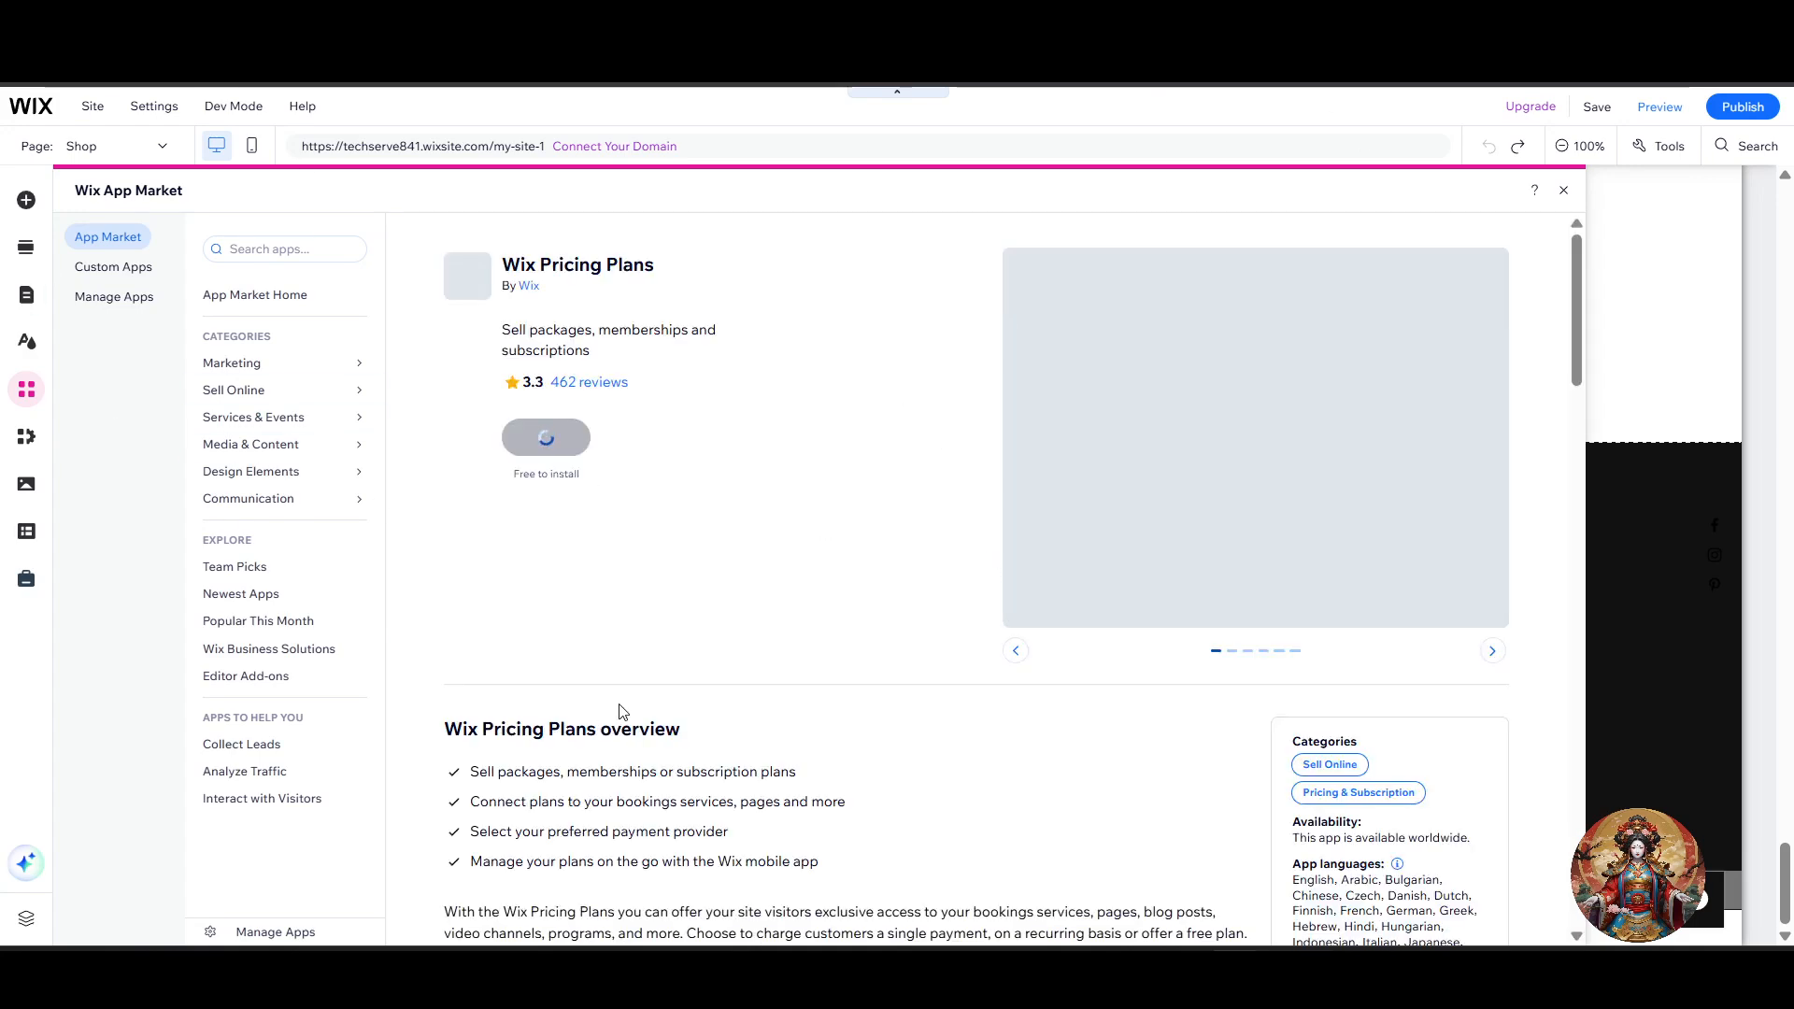
scroll(537, 705, "down", 4)
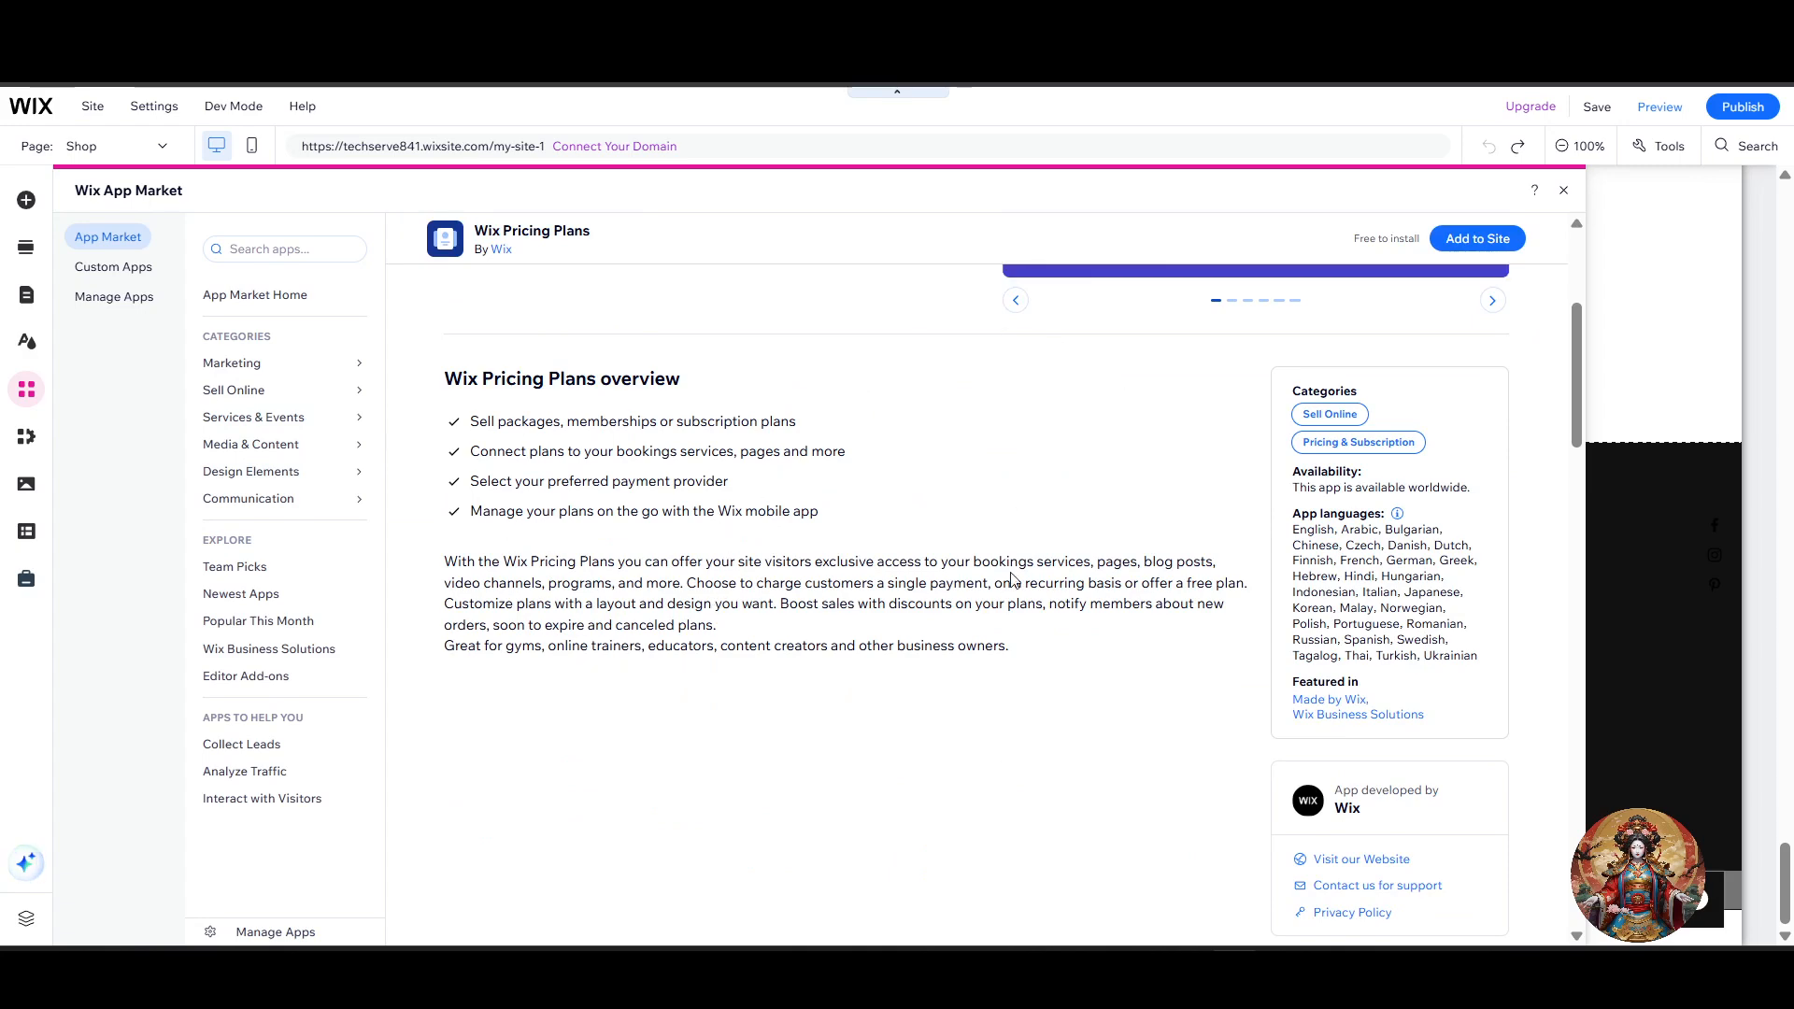
scroll(1058, 686, "up", 2)
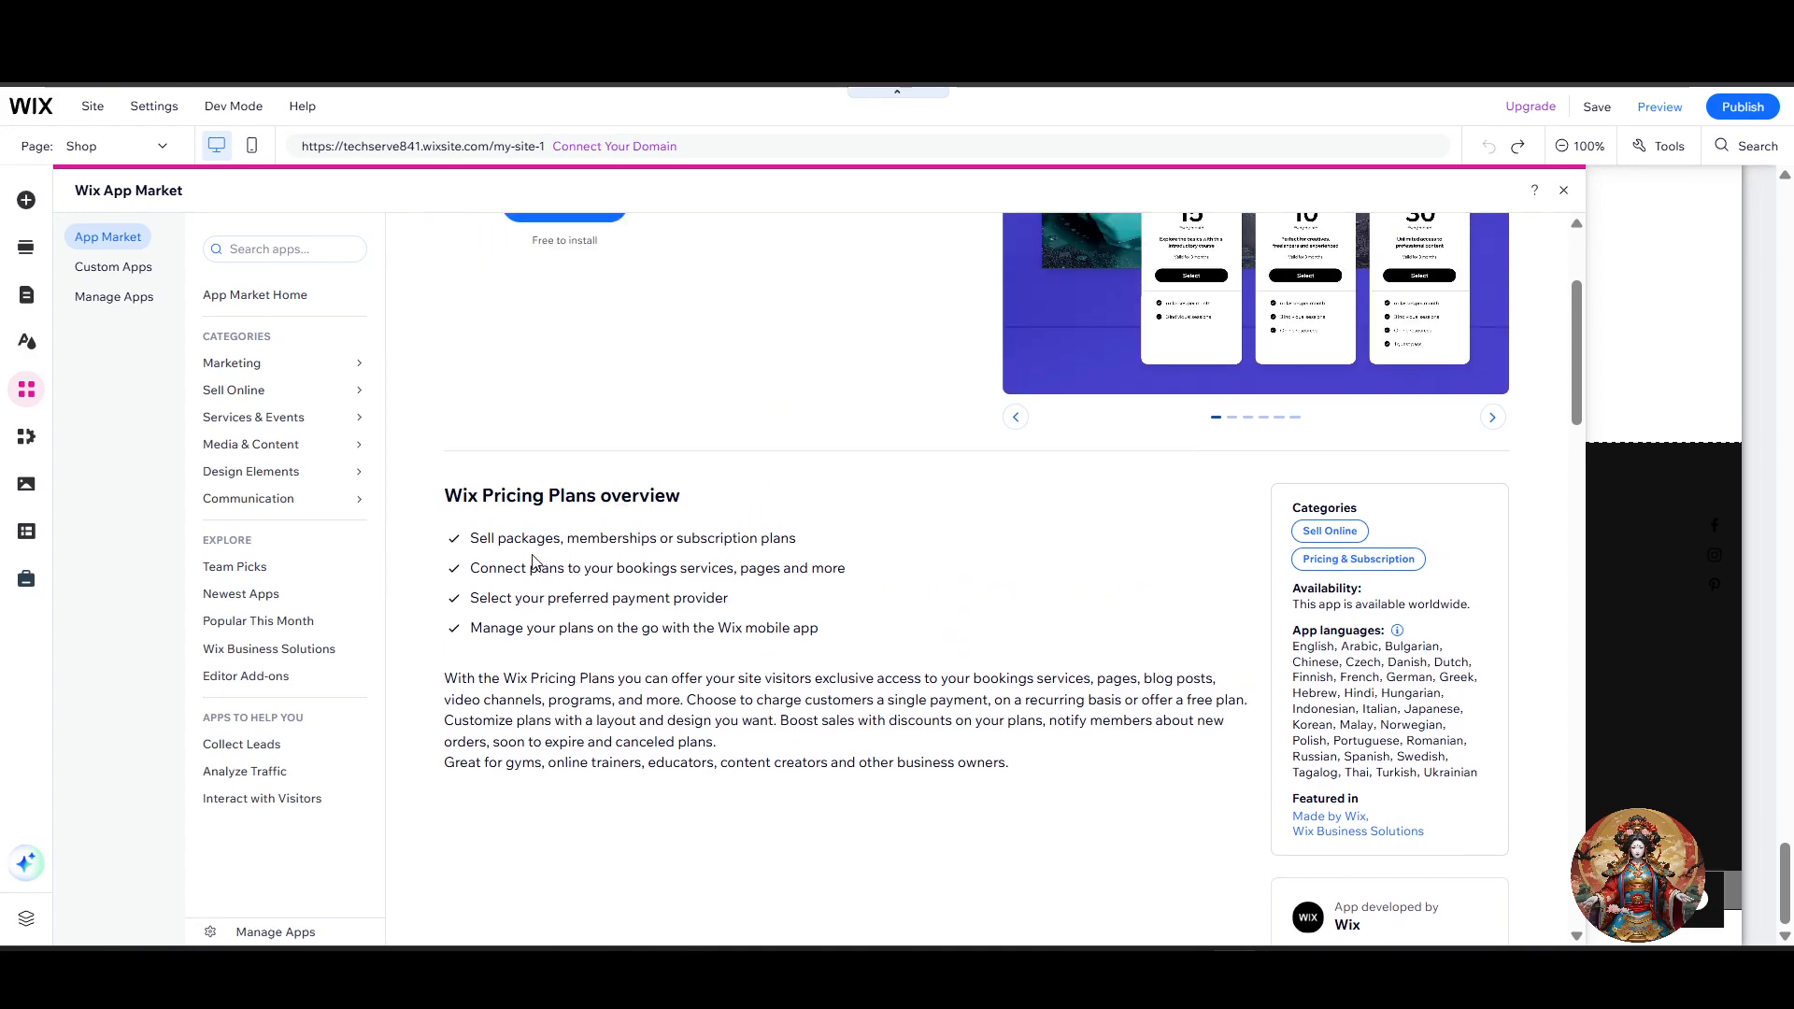
scroll(677, 655, "up", 3)
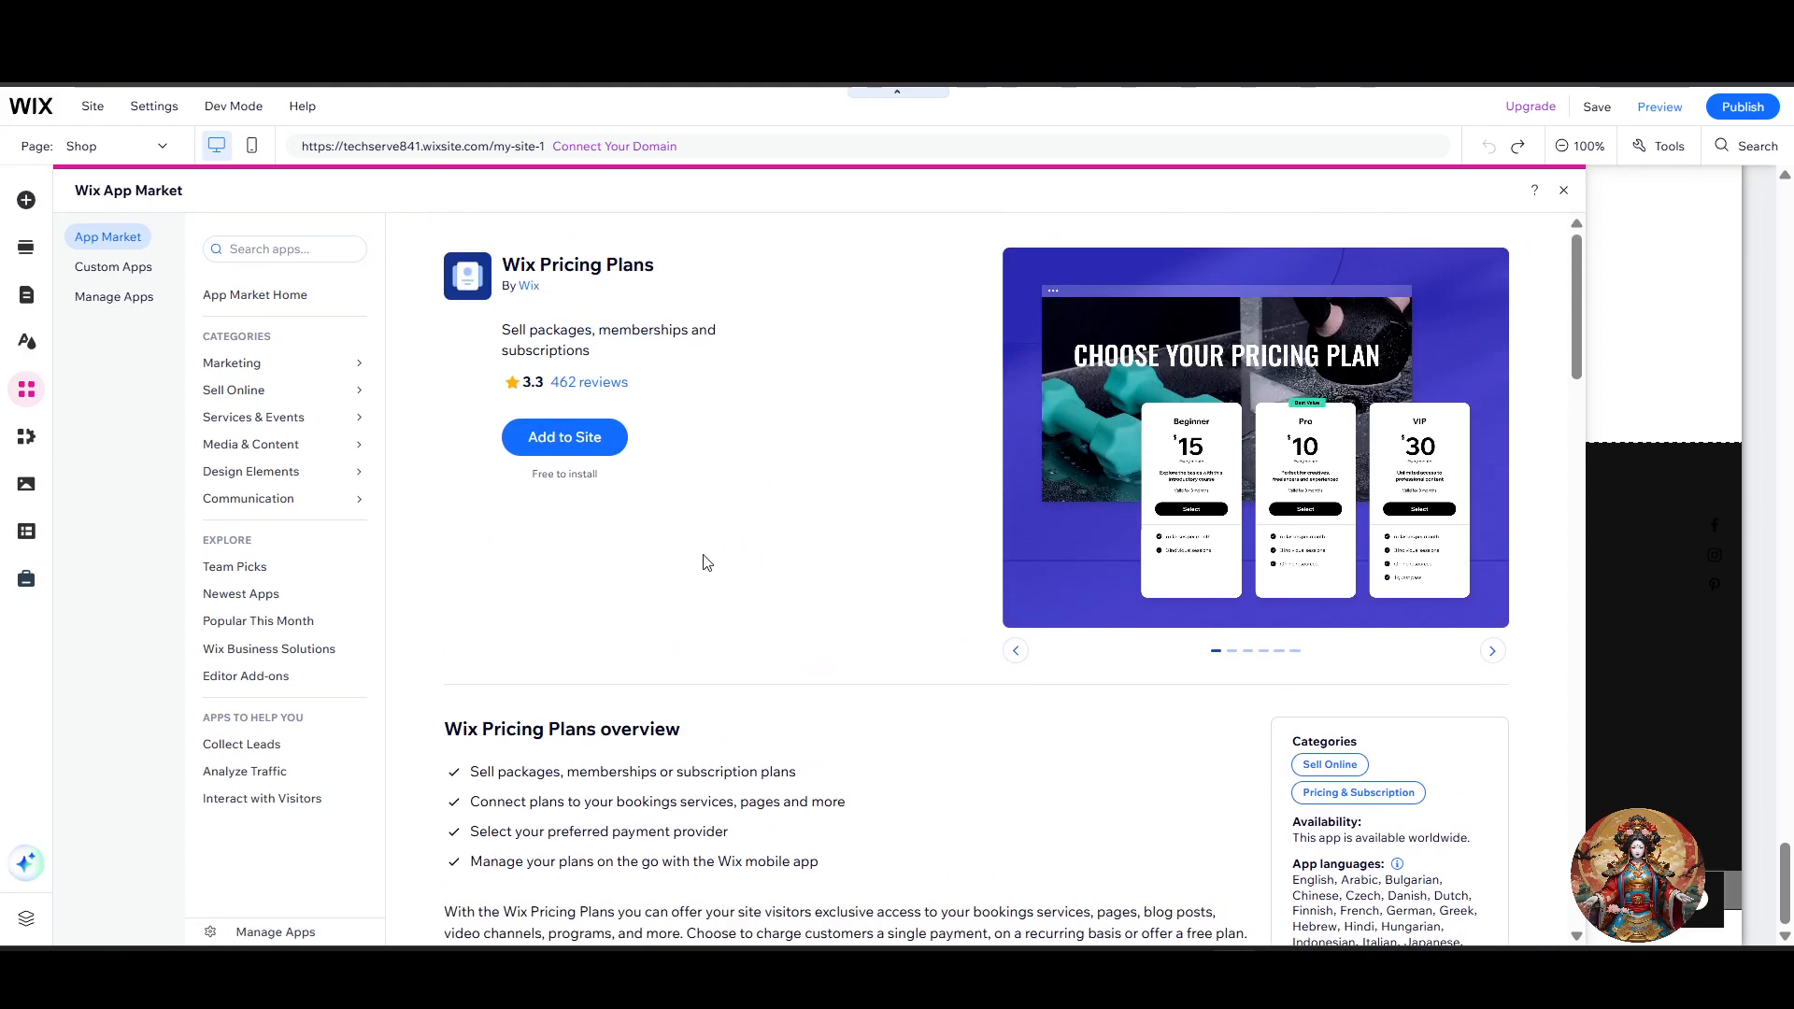
left_click(601, 439)
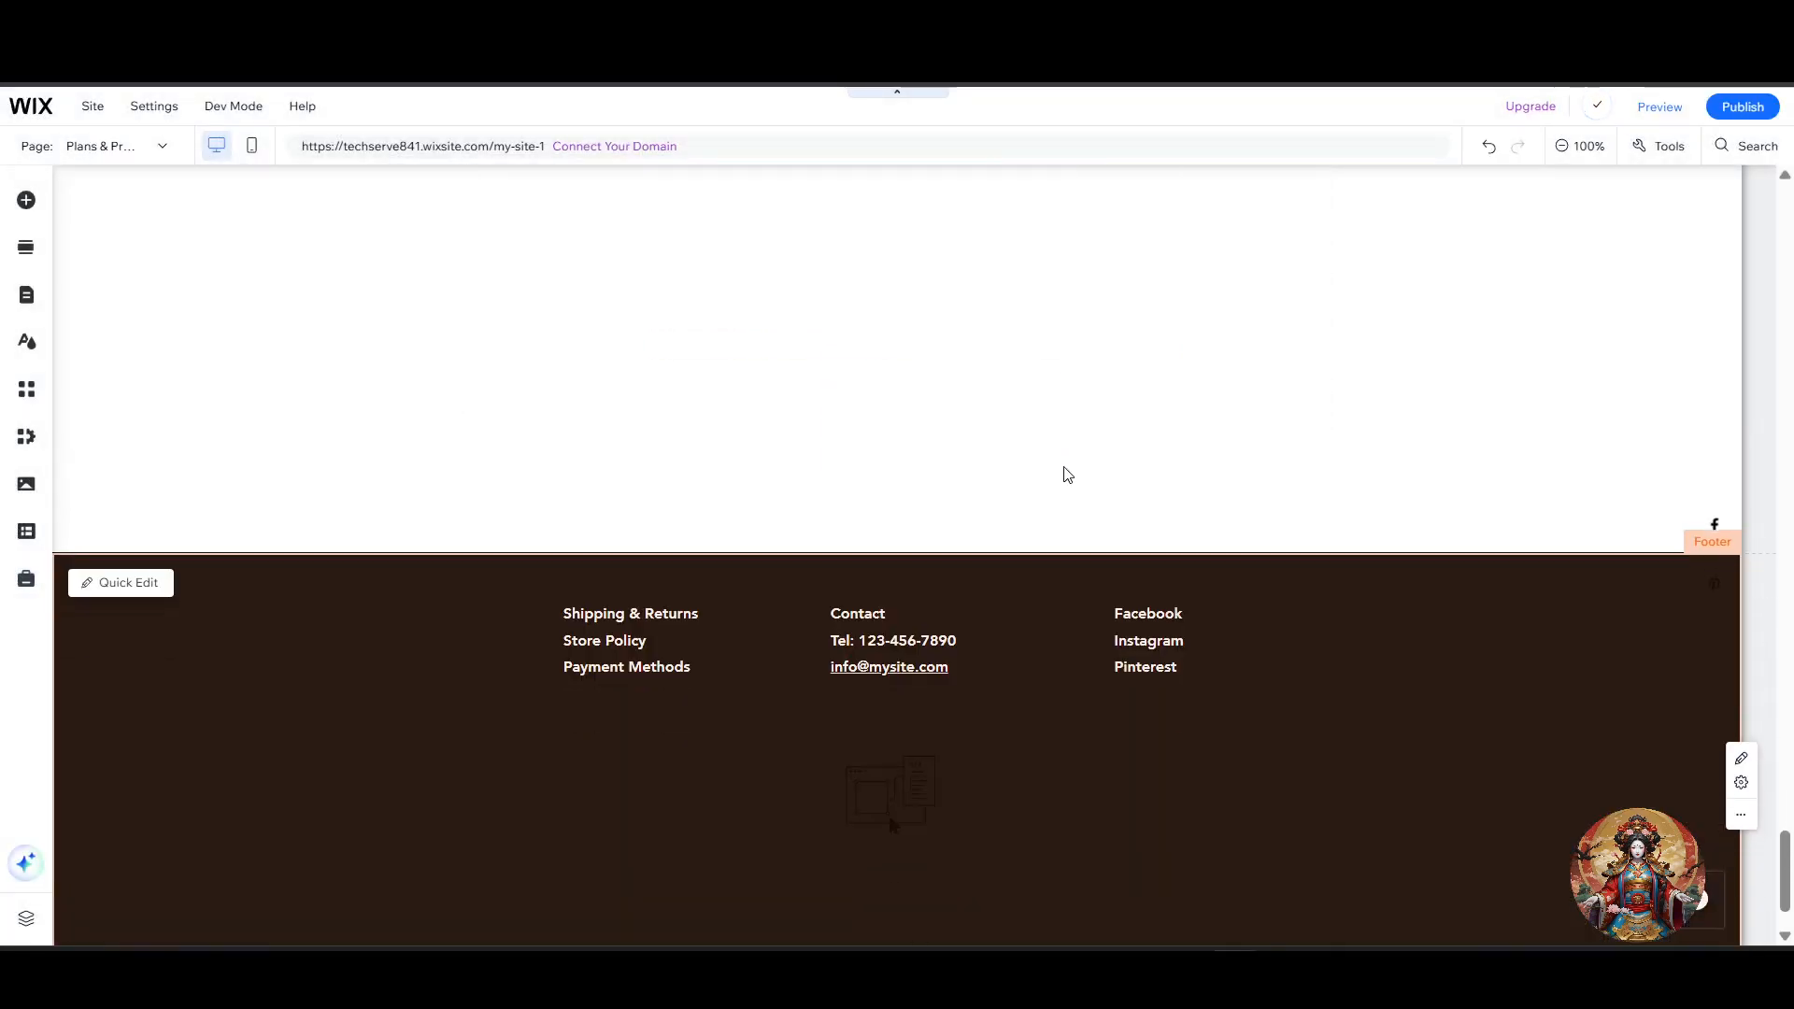
- Review the added pricing plans page and select its Plans & Pricing section
scroll(1413, 436, "up", 4)
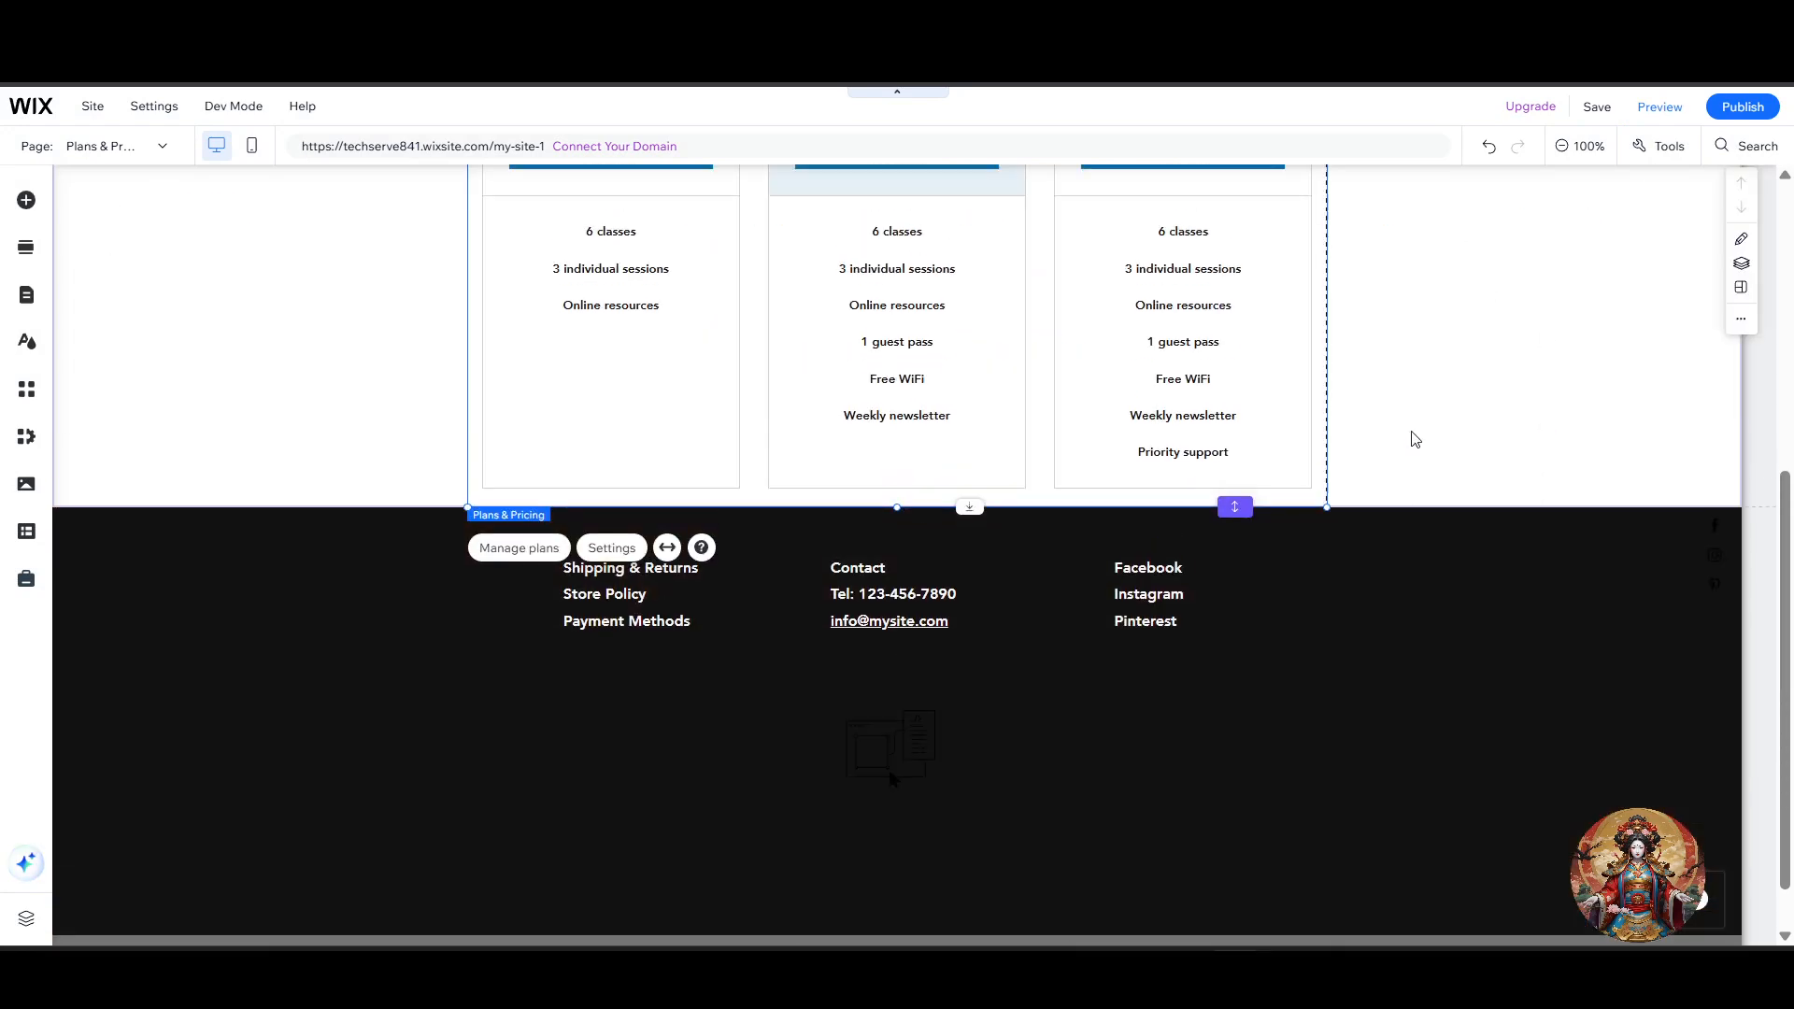
scroll(821, 310, "up", 3)
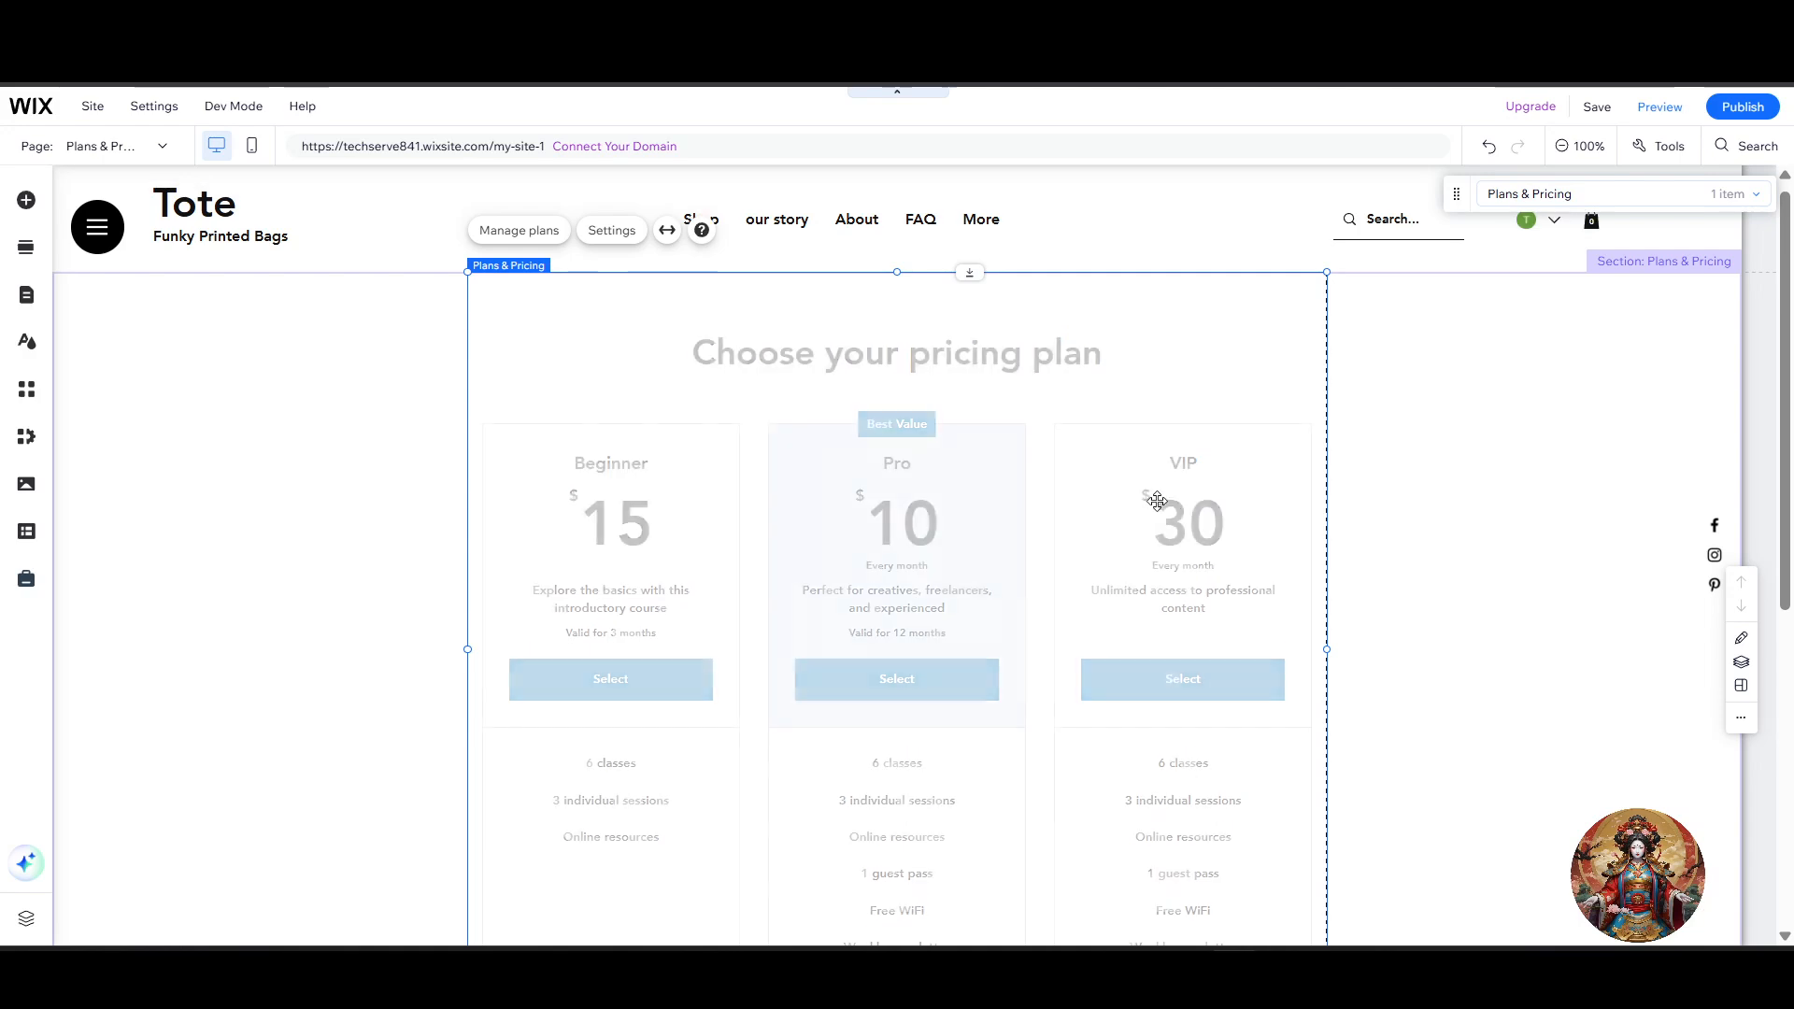
left_click(1401, 468)
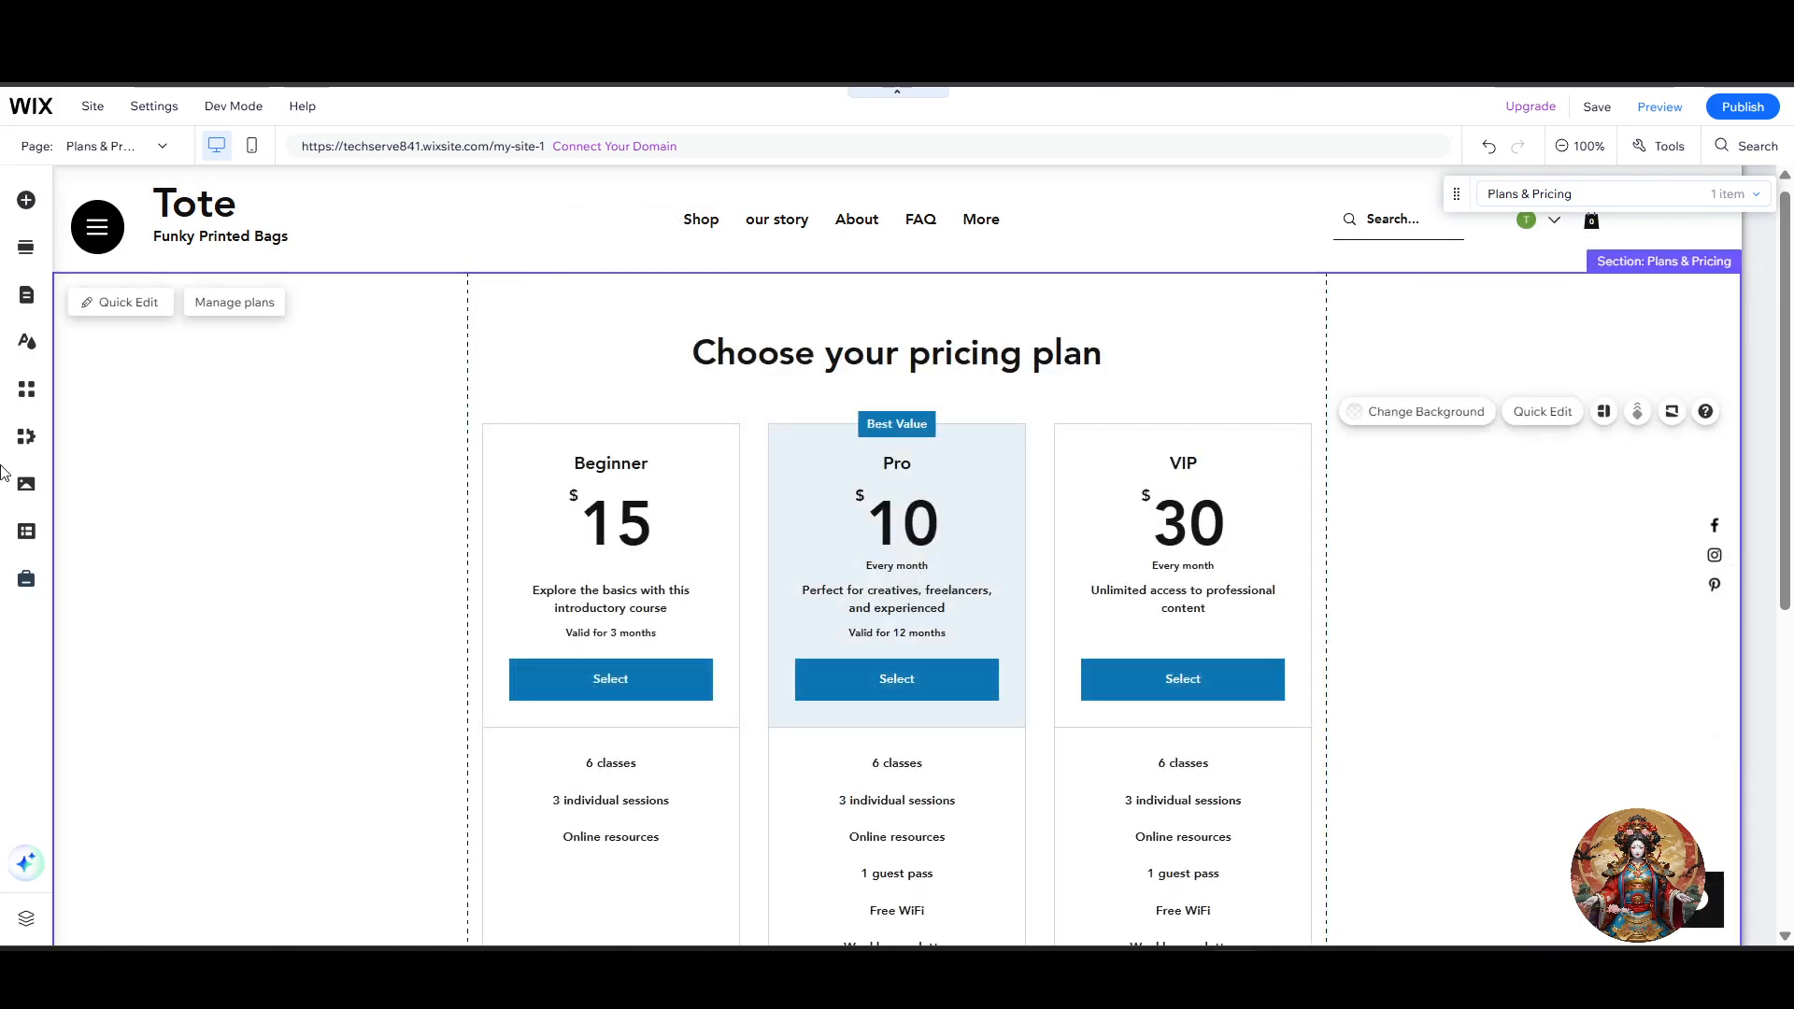
- Search the App Market for "pricing app" again and view the details of the Price Table app by POWR
left_click(27, 388)
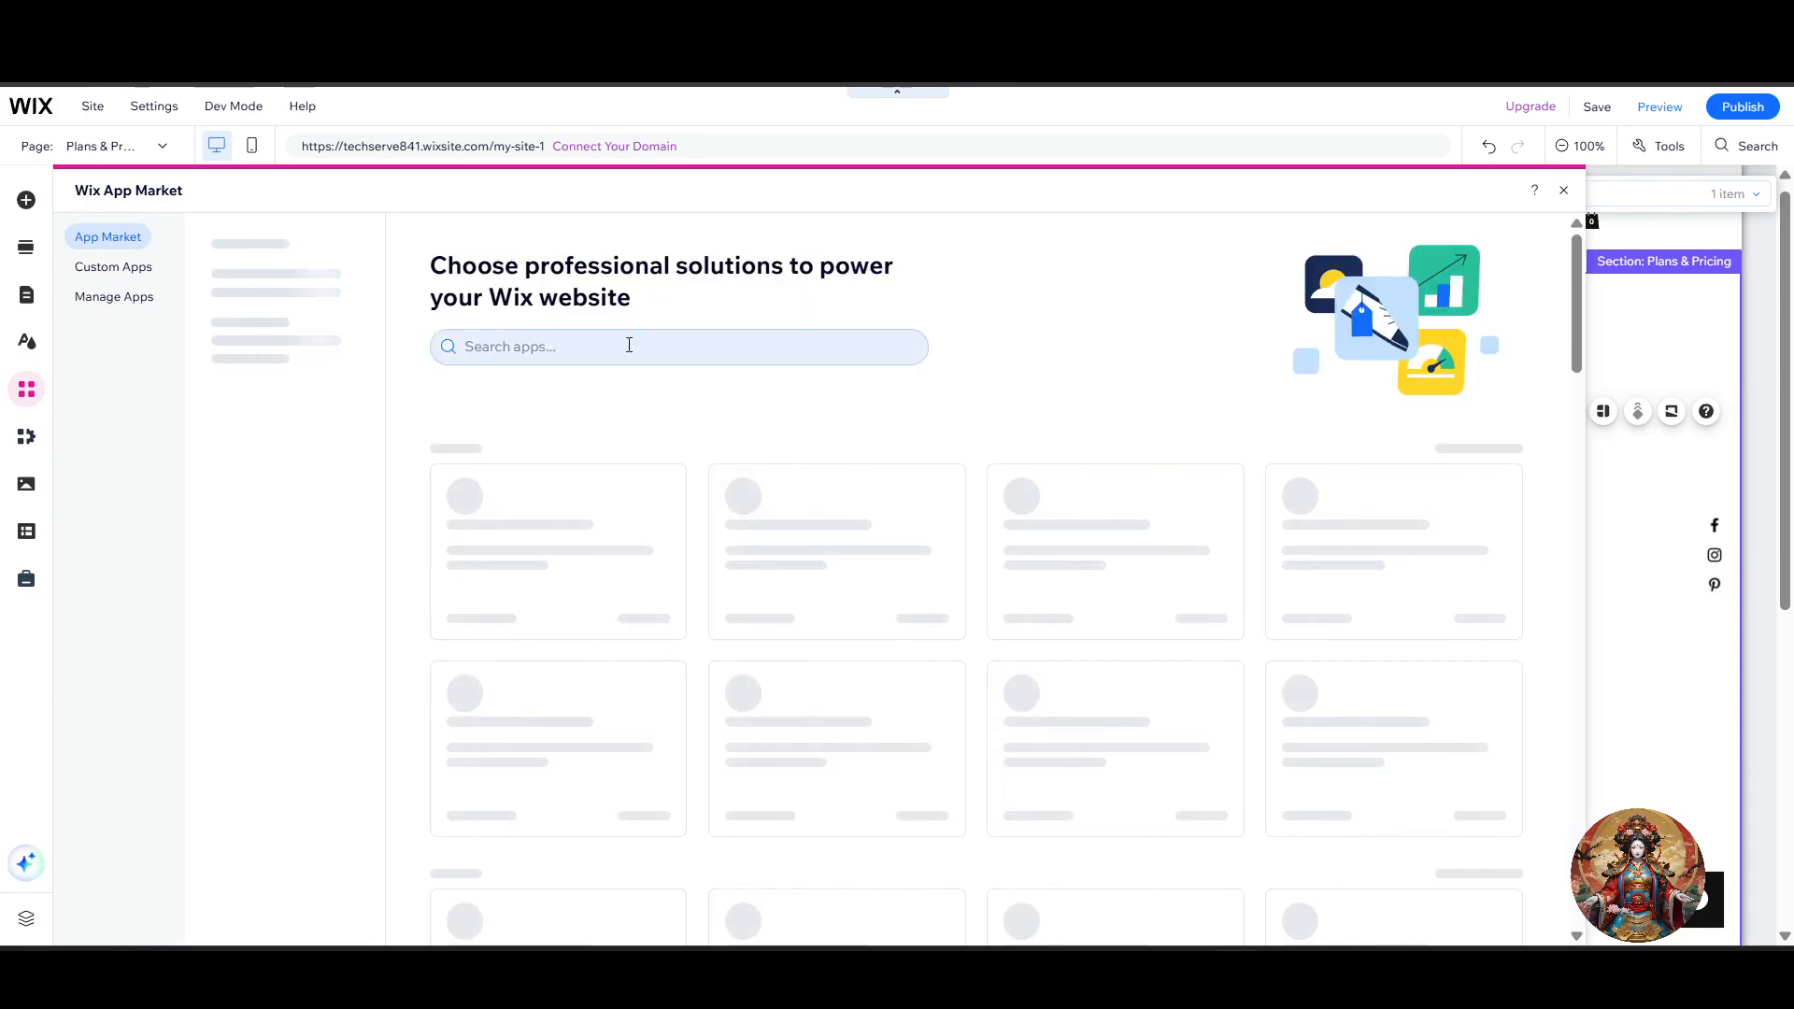
left_click(628, 348)
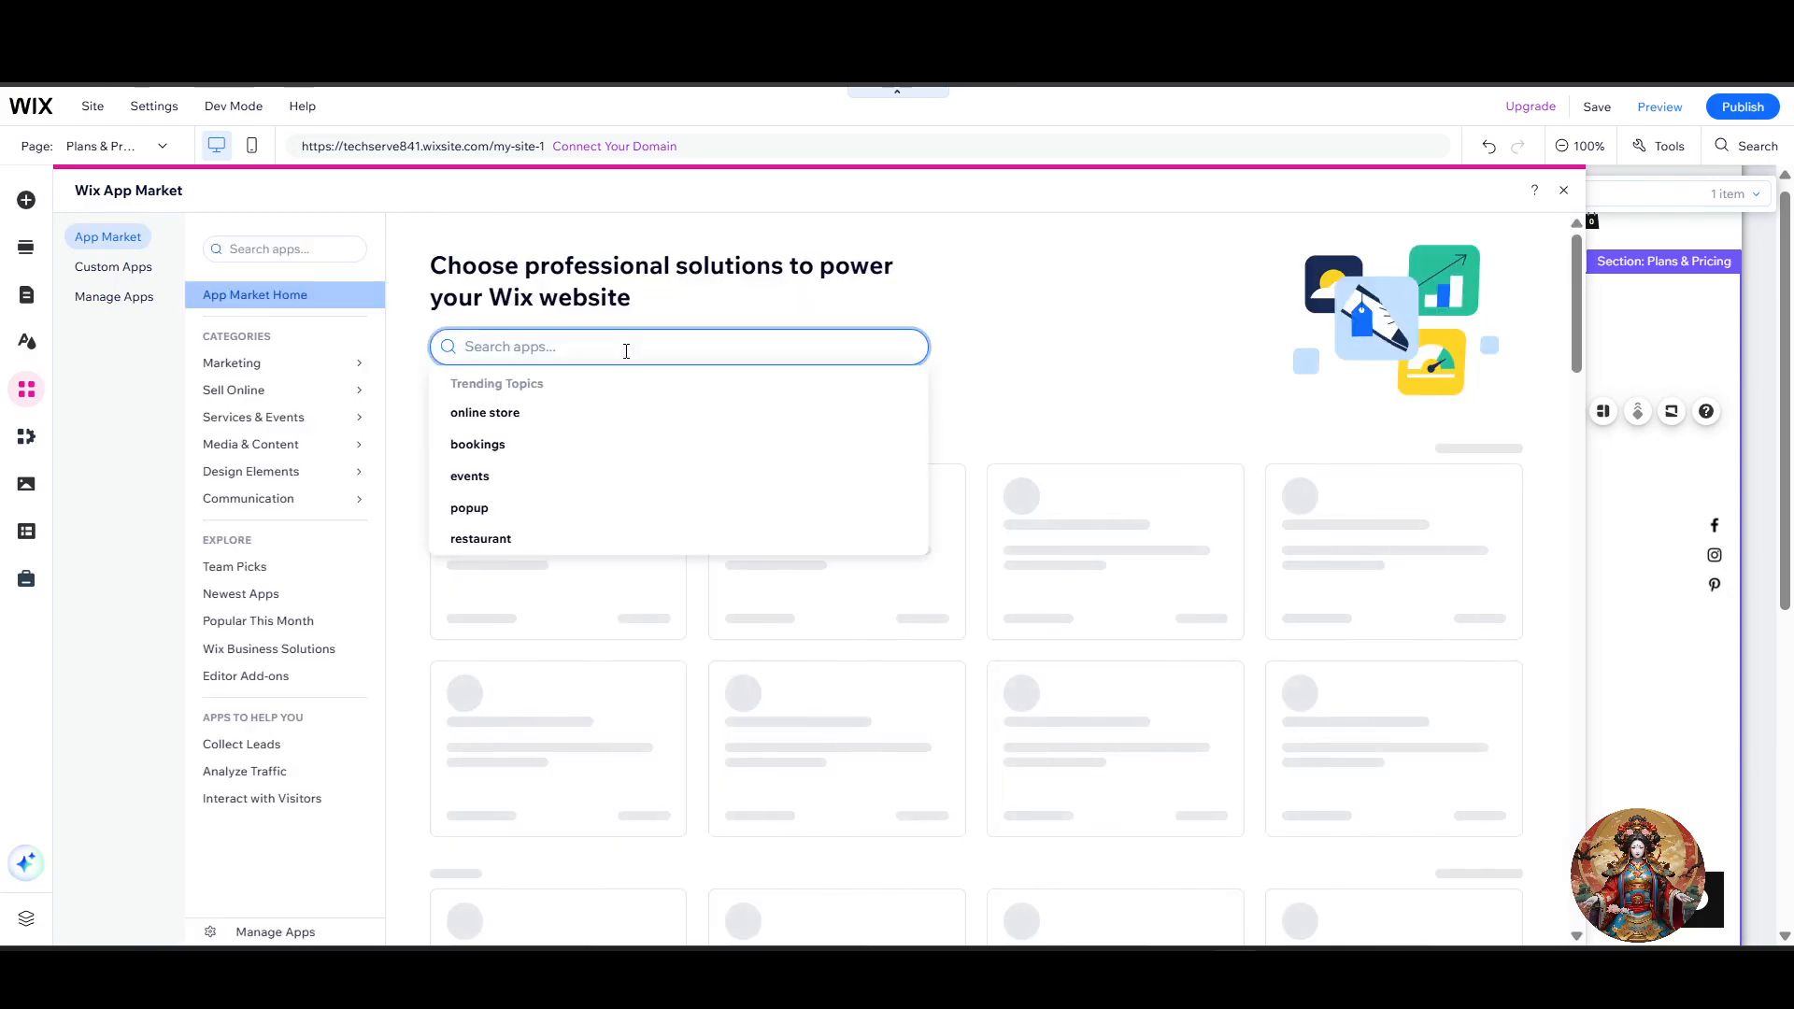
type("pricing ")
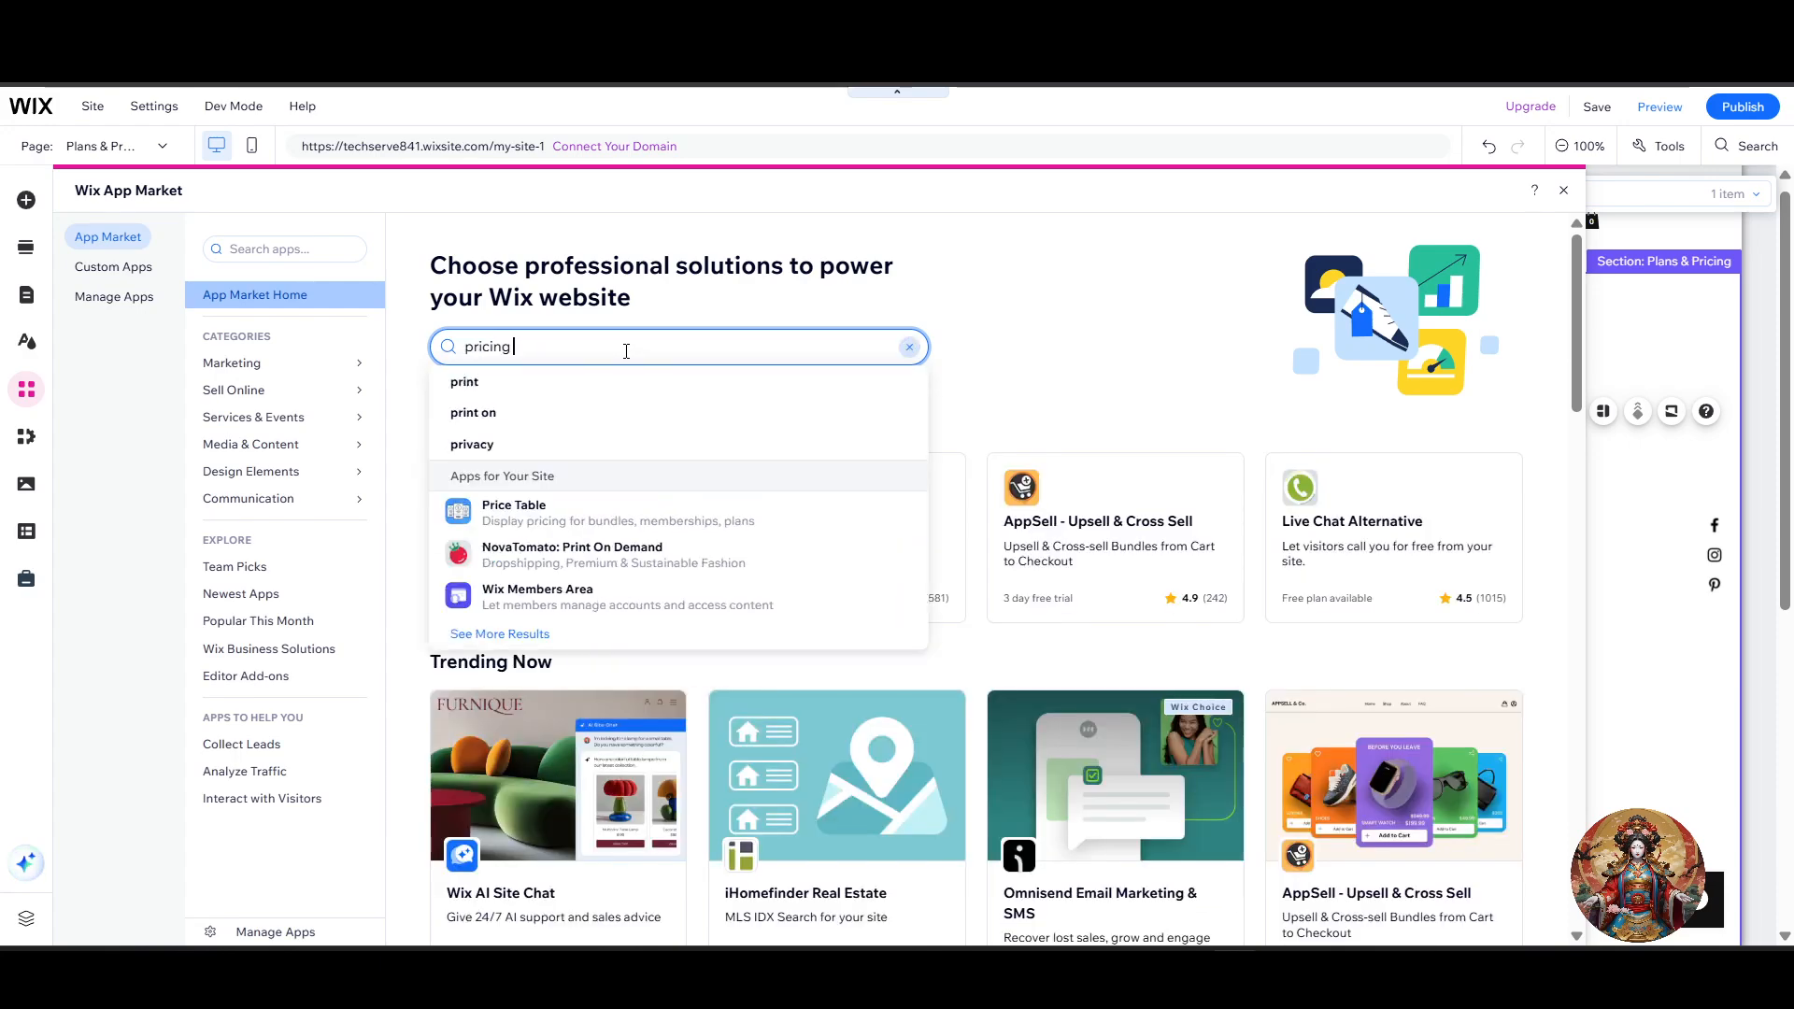
type("app")
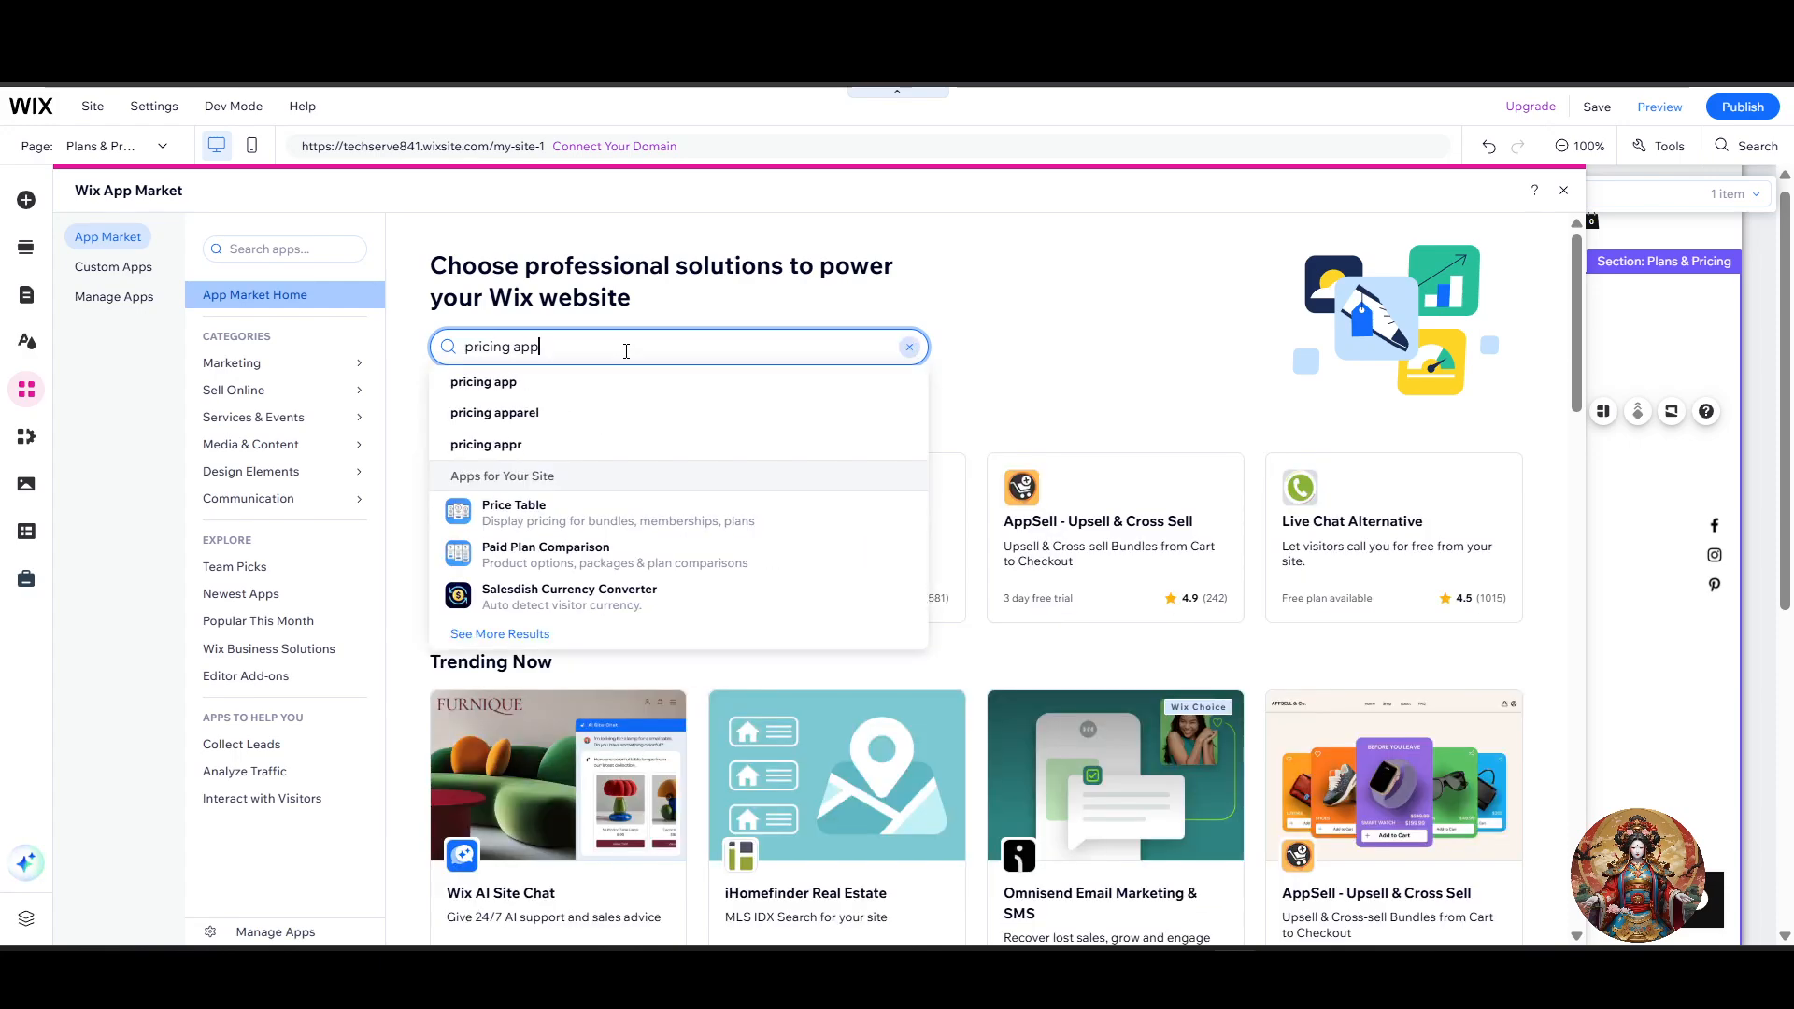
key("Return")
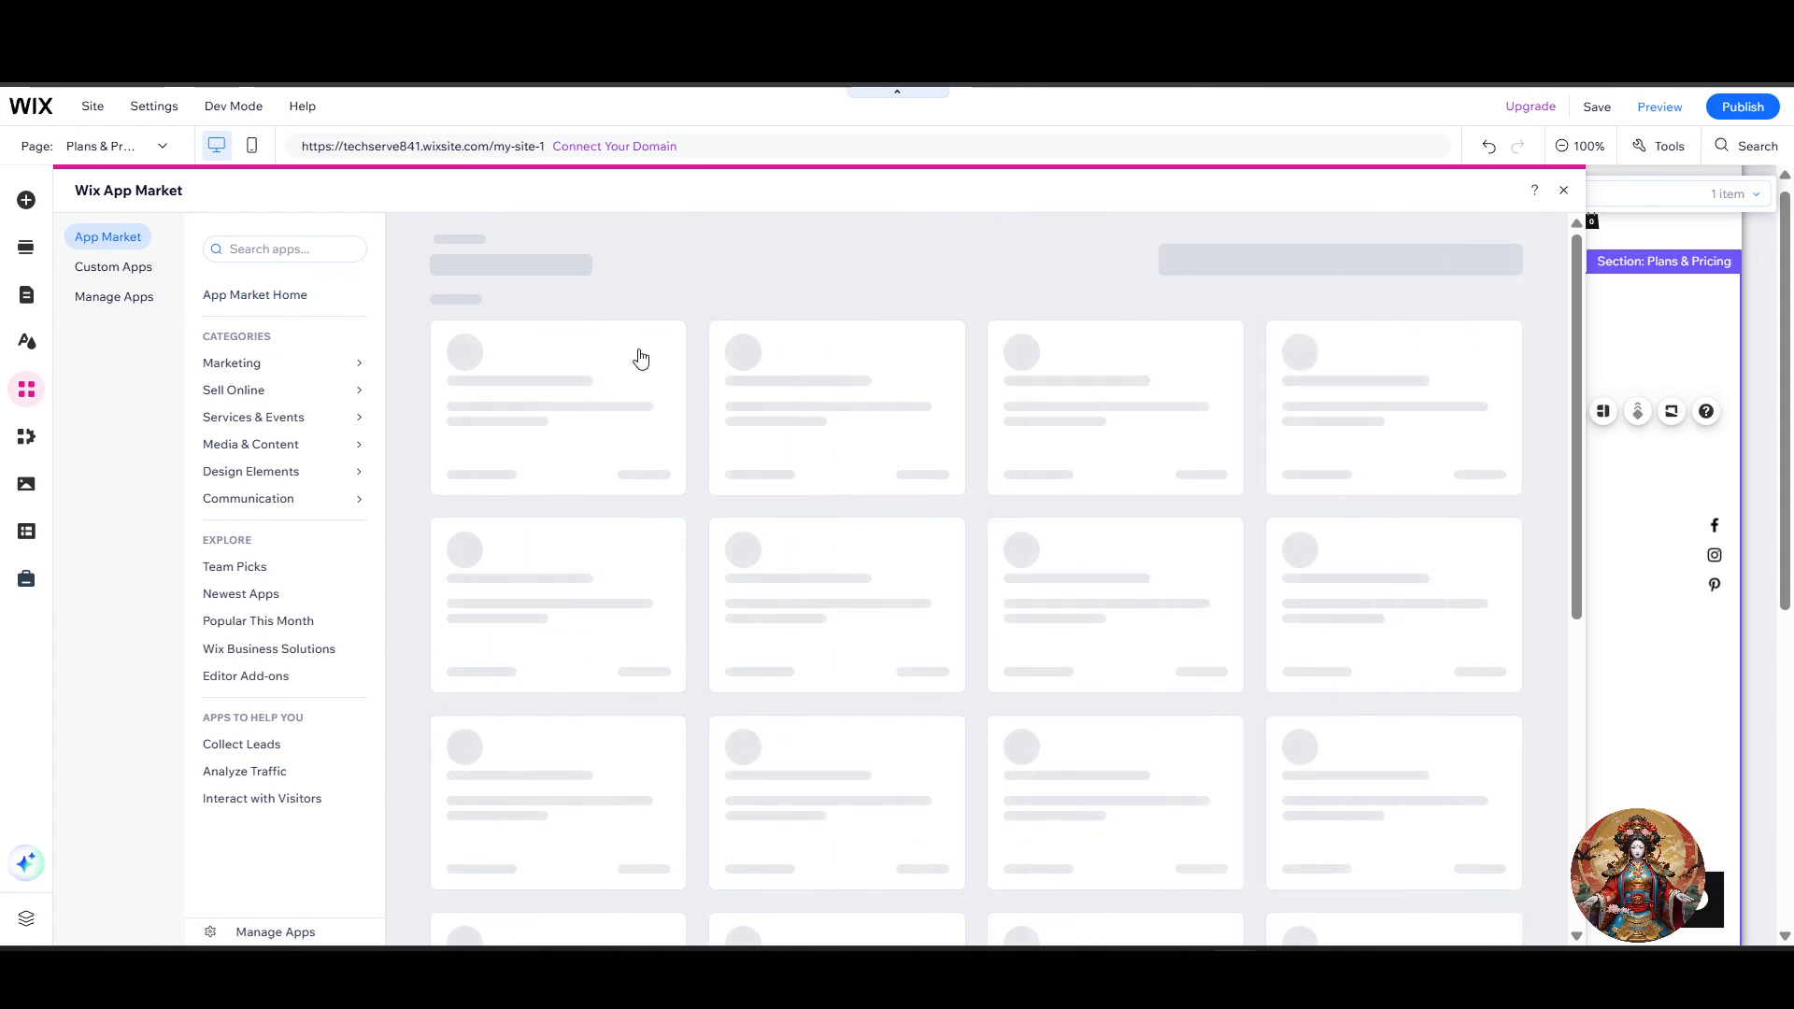
left_click(575, 422)
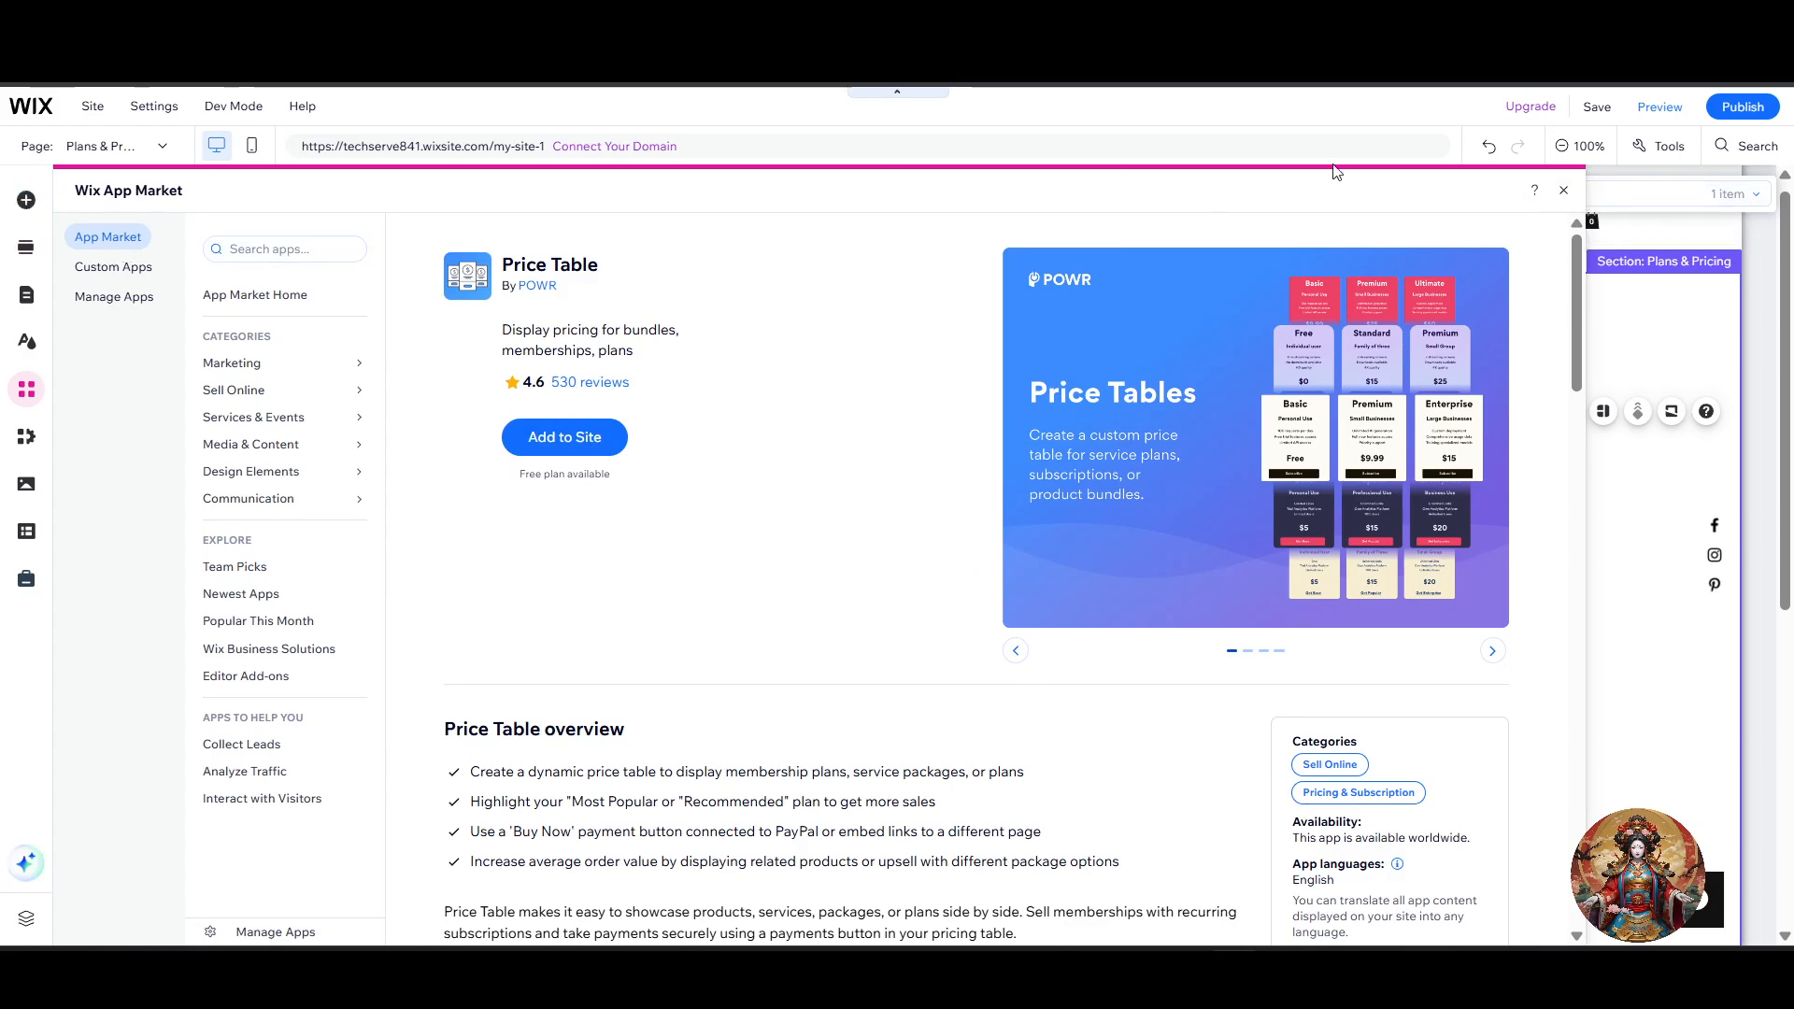
left_click(277, 251)
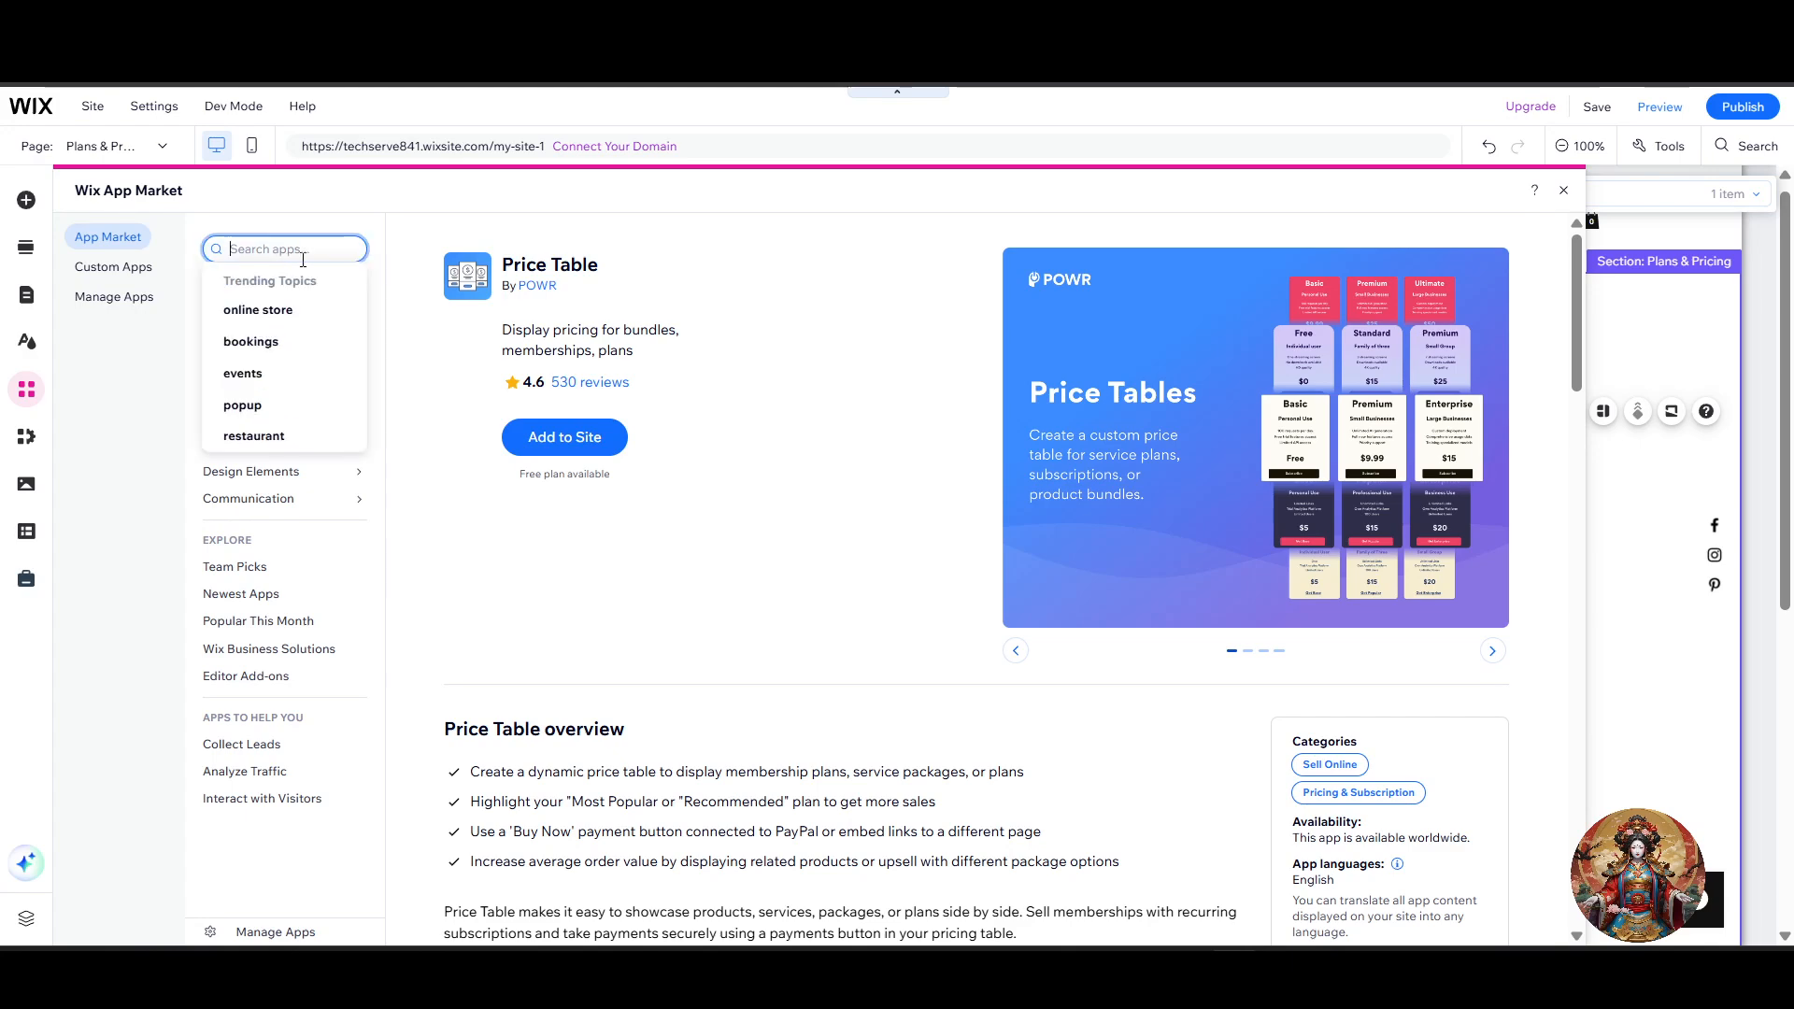
left_click(118, 244)
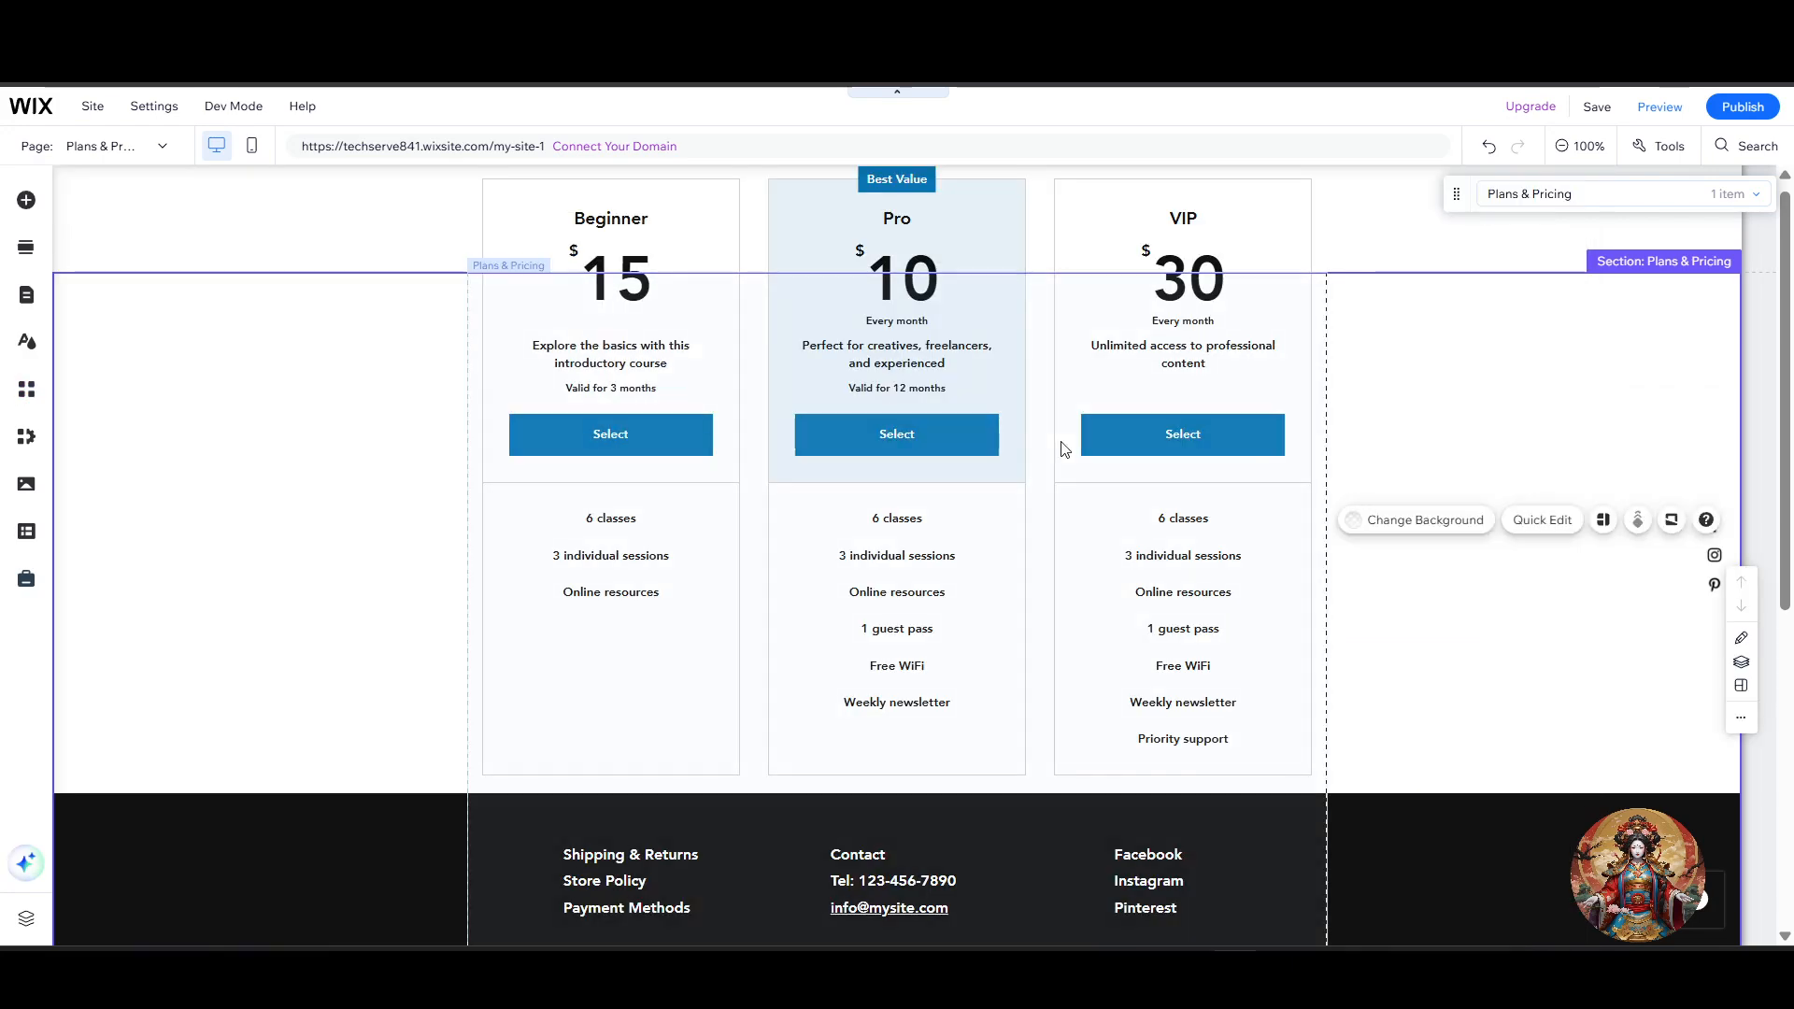
- Move the pricing plans widget slightly upward and to the right within the Plans & Pricing section
left_click(1065, 453)
mouse_move(954, 505)
left_mouse_down()
mouse_move(949, 631)
mouse_move(963, 473)
left_mouse_up()
left_click(1369, 572)
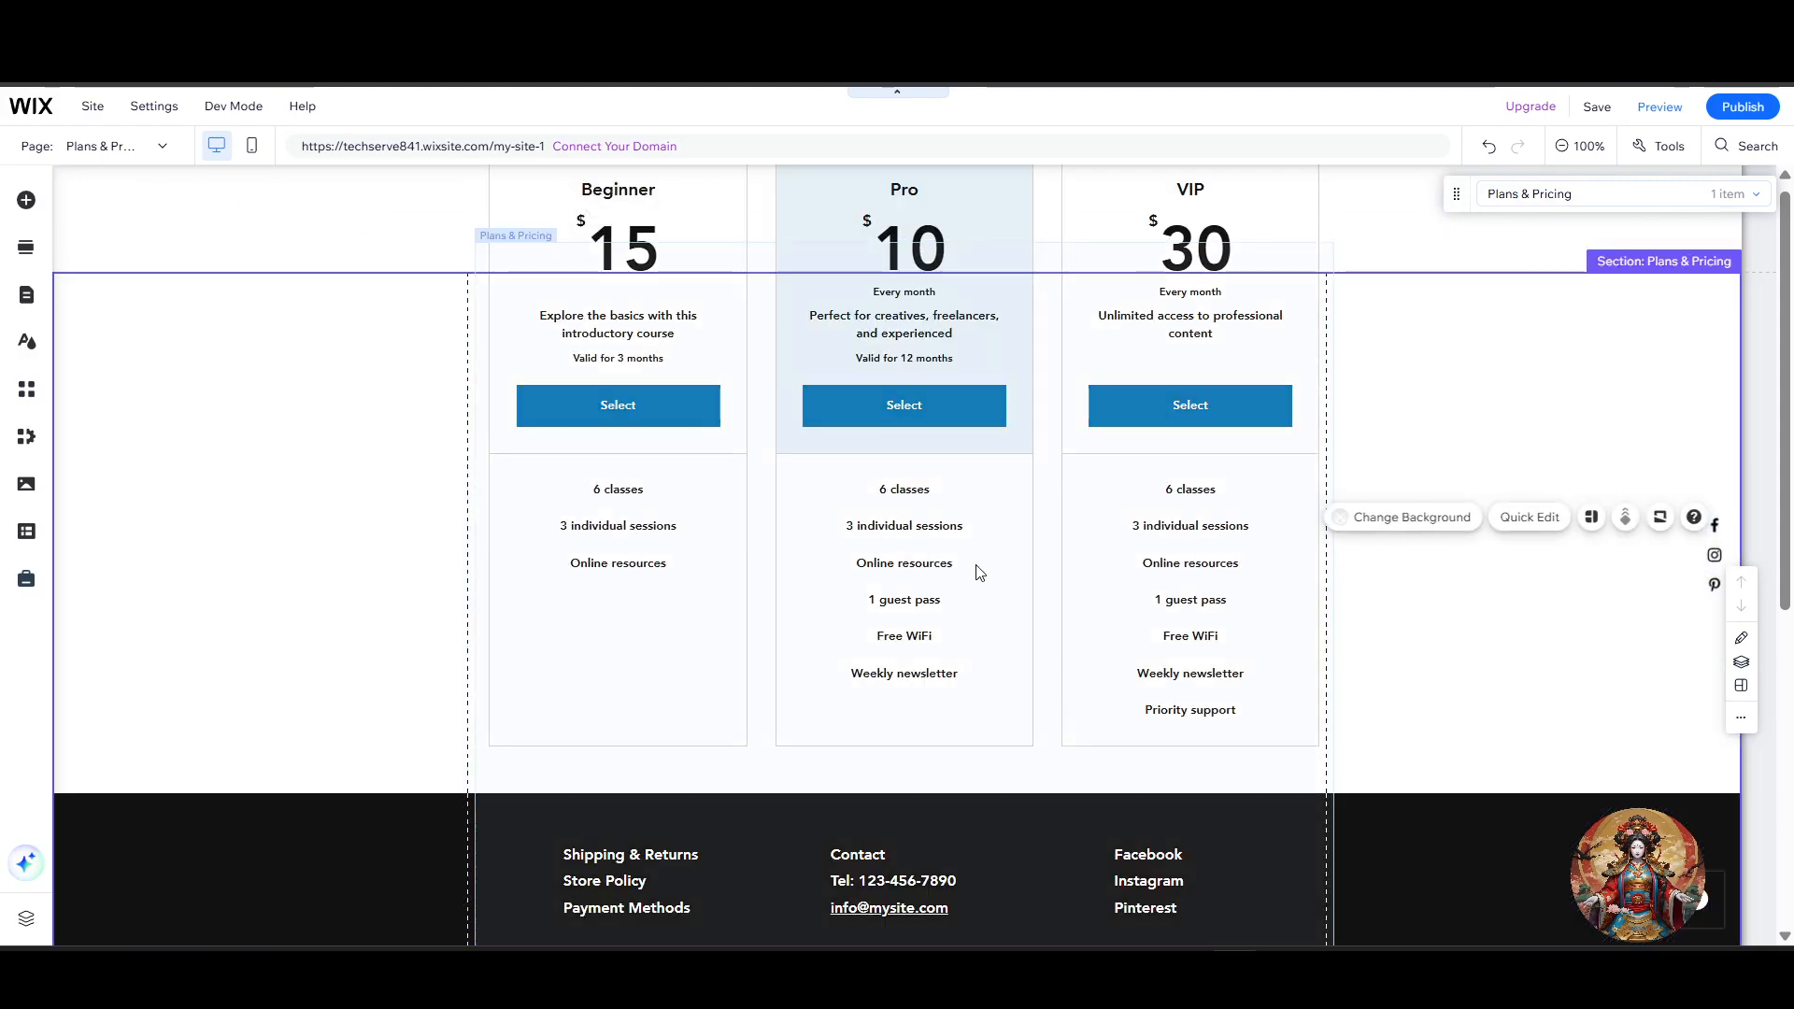
- Examine the pricing plans page from the plan cards down to the footer
scroll(977, 571, "up", 3)
scroll(810, 472, "down", 6)
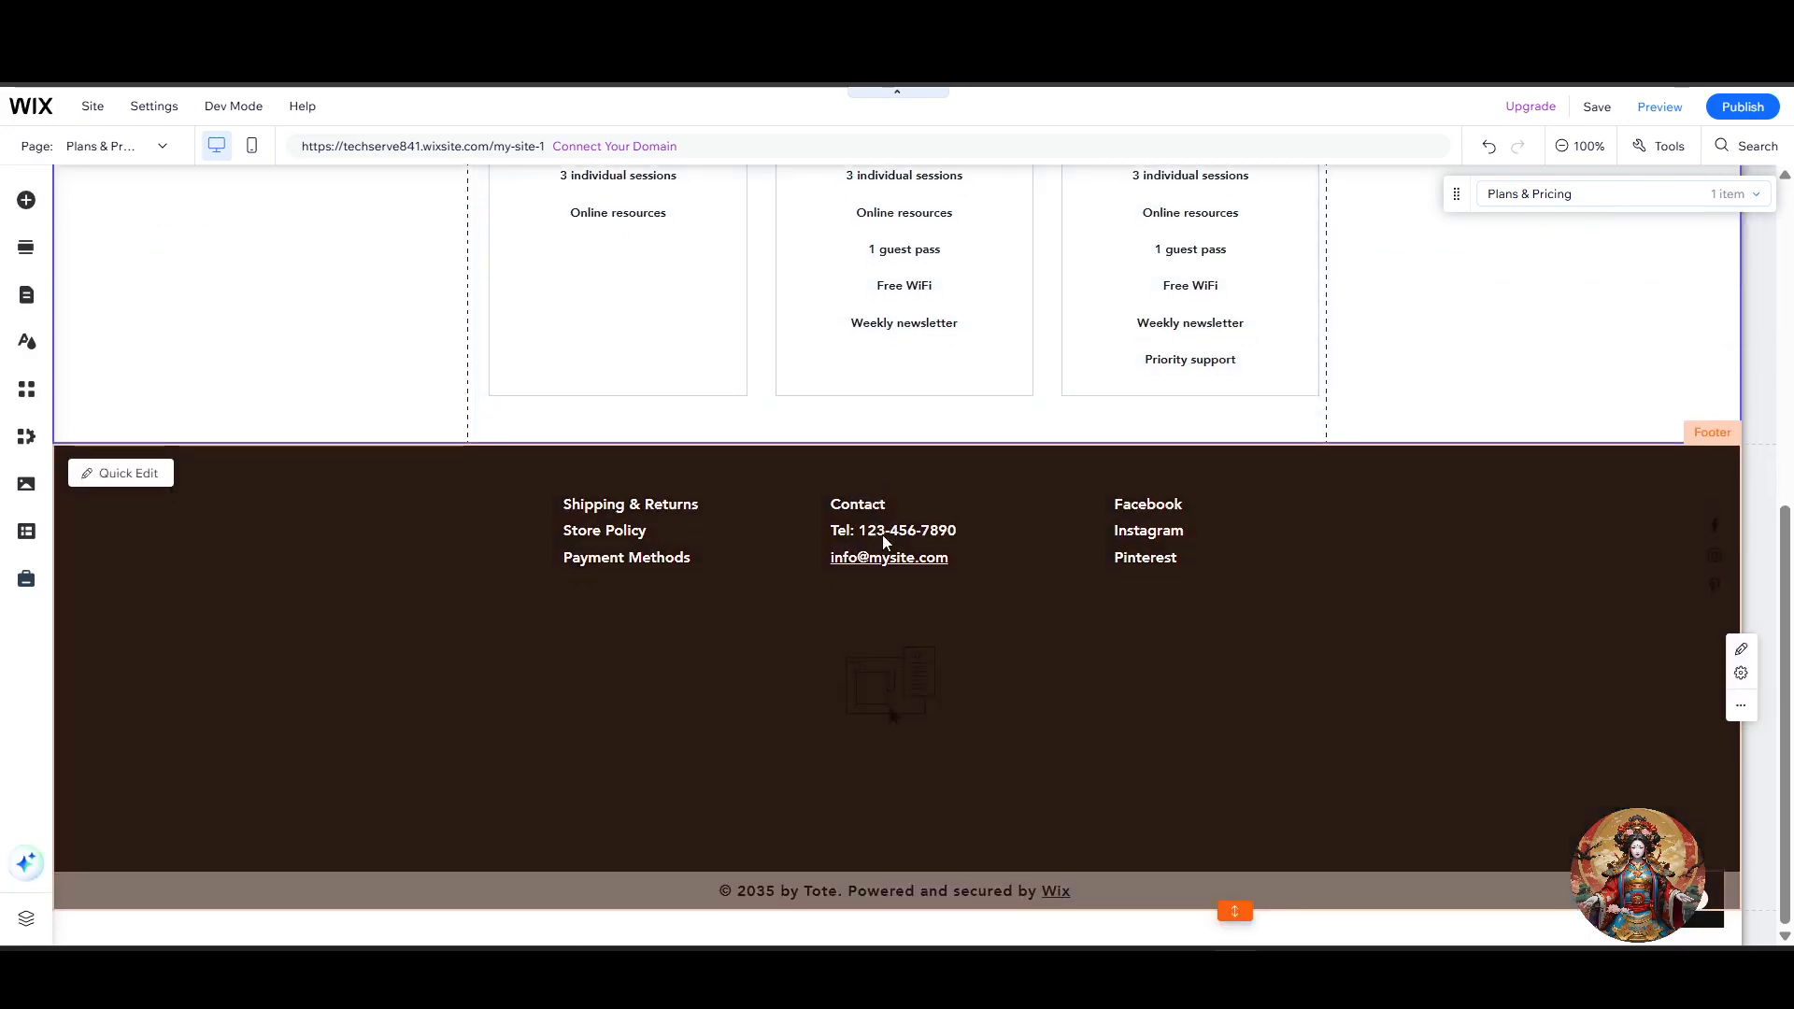
scroll(882, 535, "up", 6)
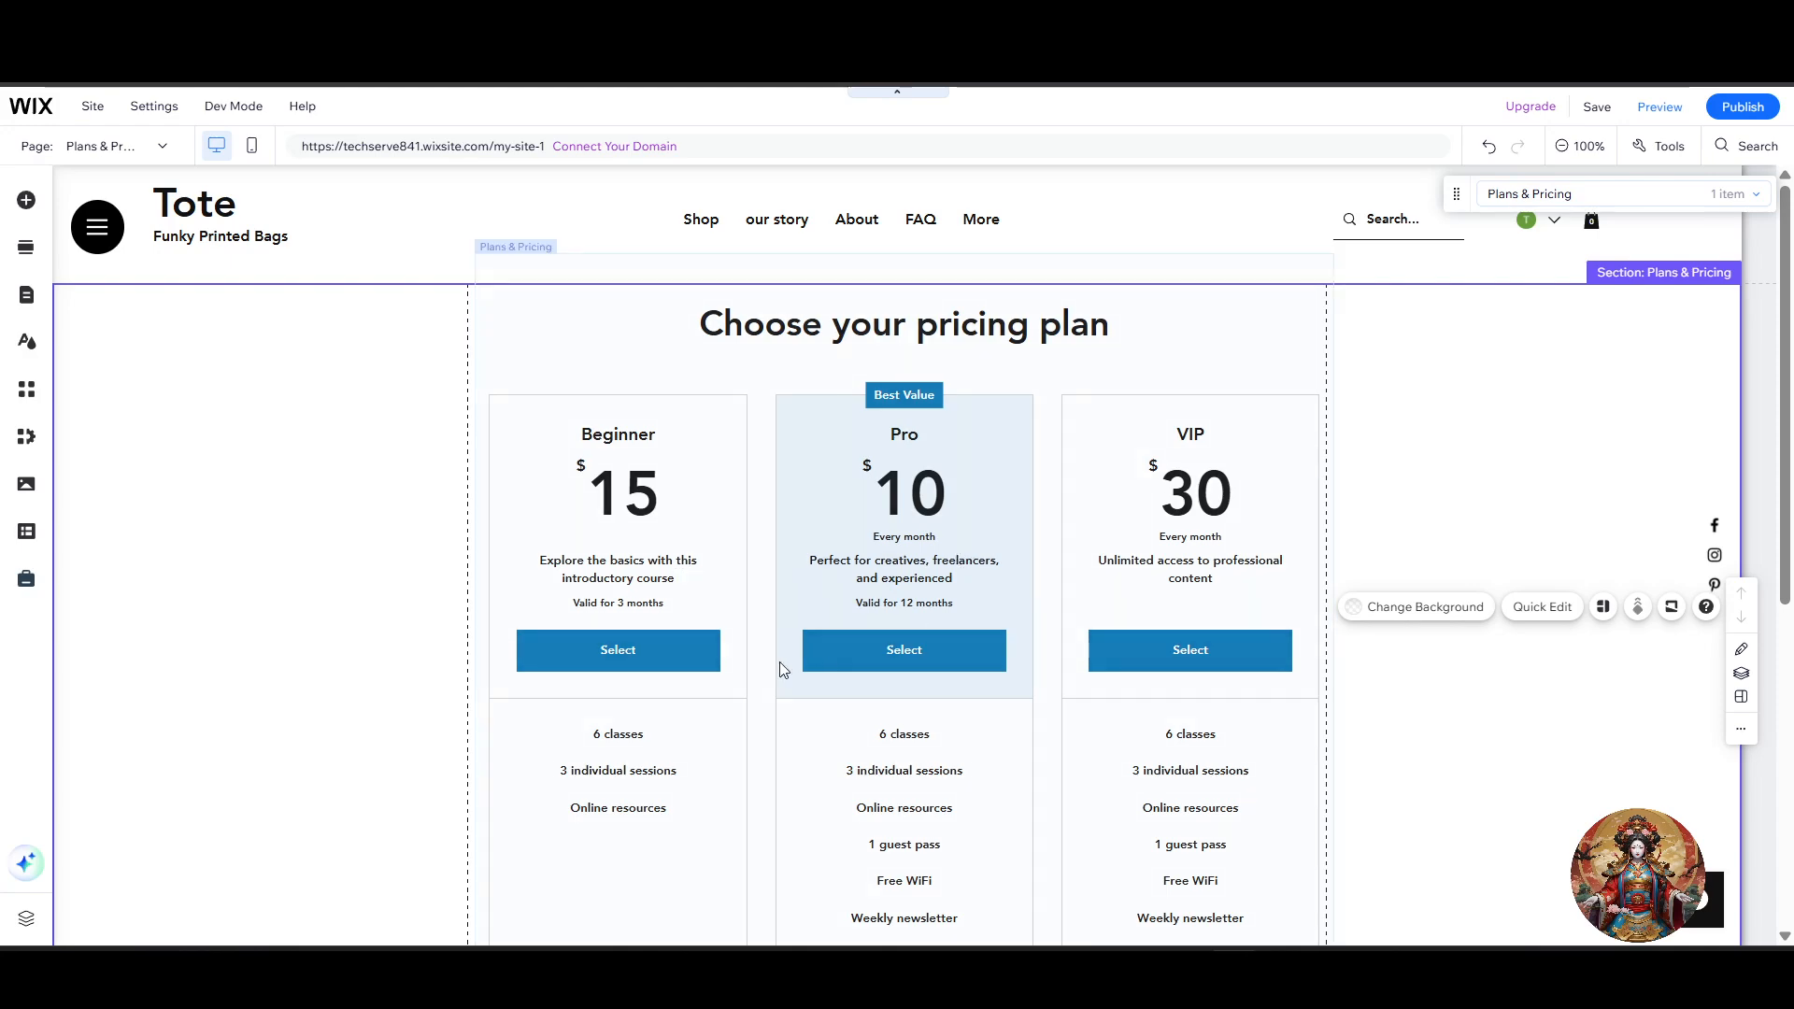
scroll(779, 661, "down", 3)
scroll(748, 552, "up", 3)
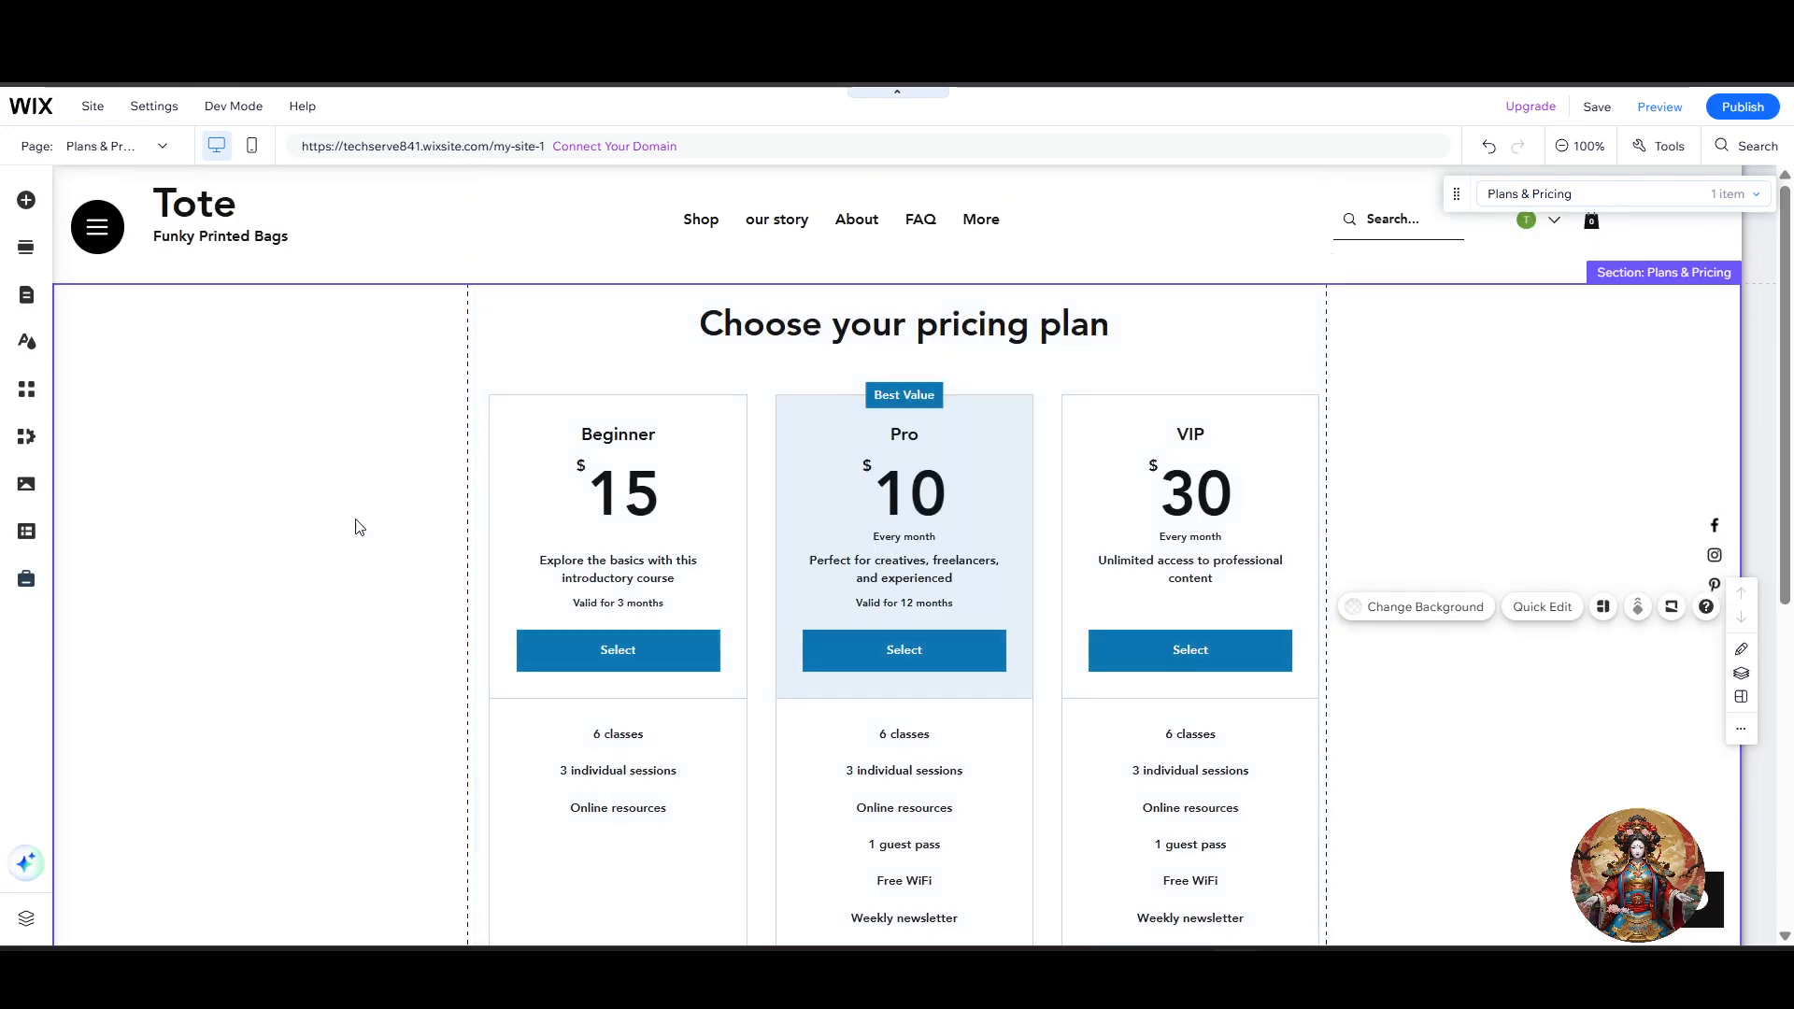
- Save the site changes and dismiss the save confirmation without publishing
left_click(1597, 107)
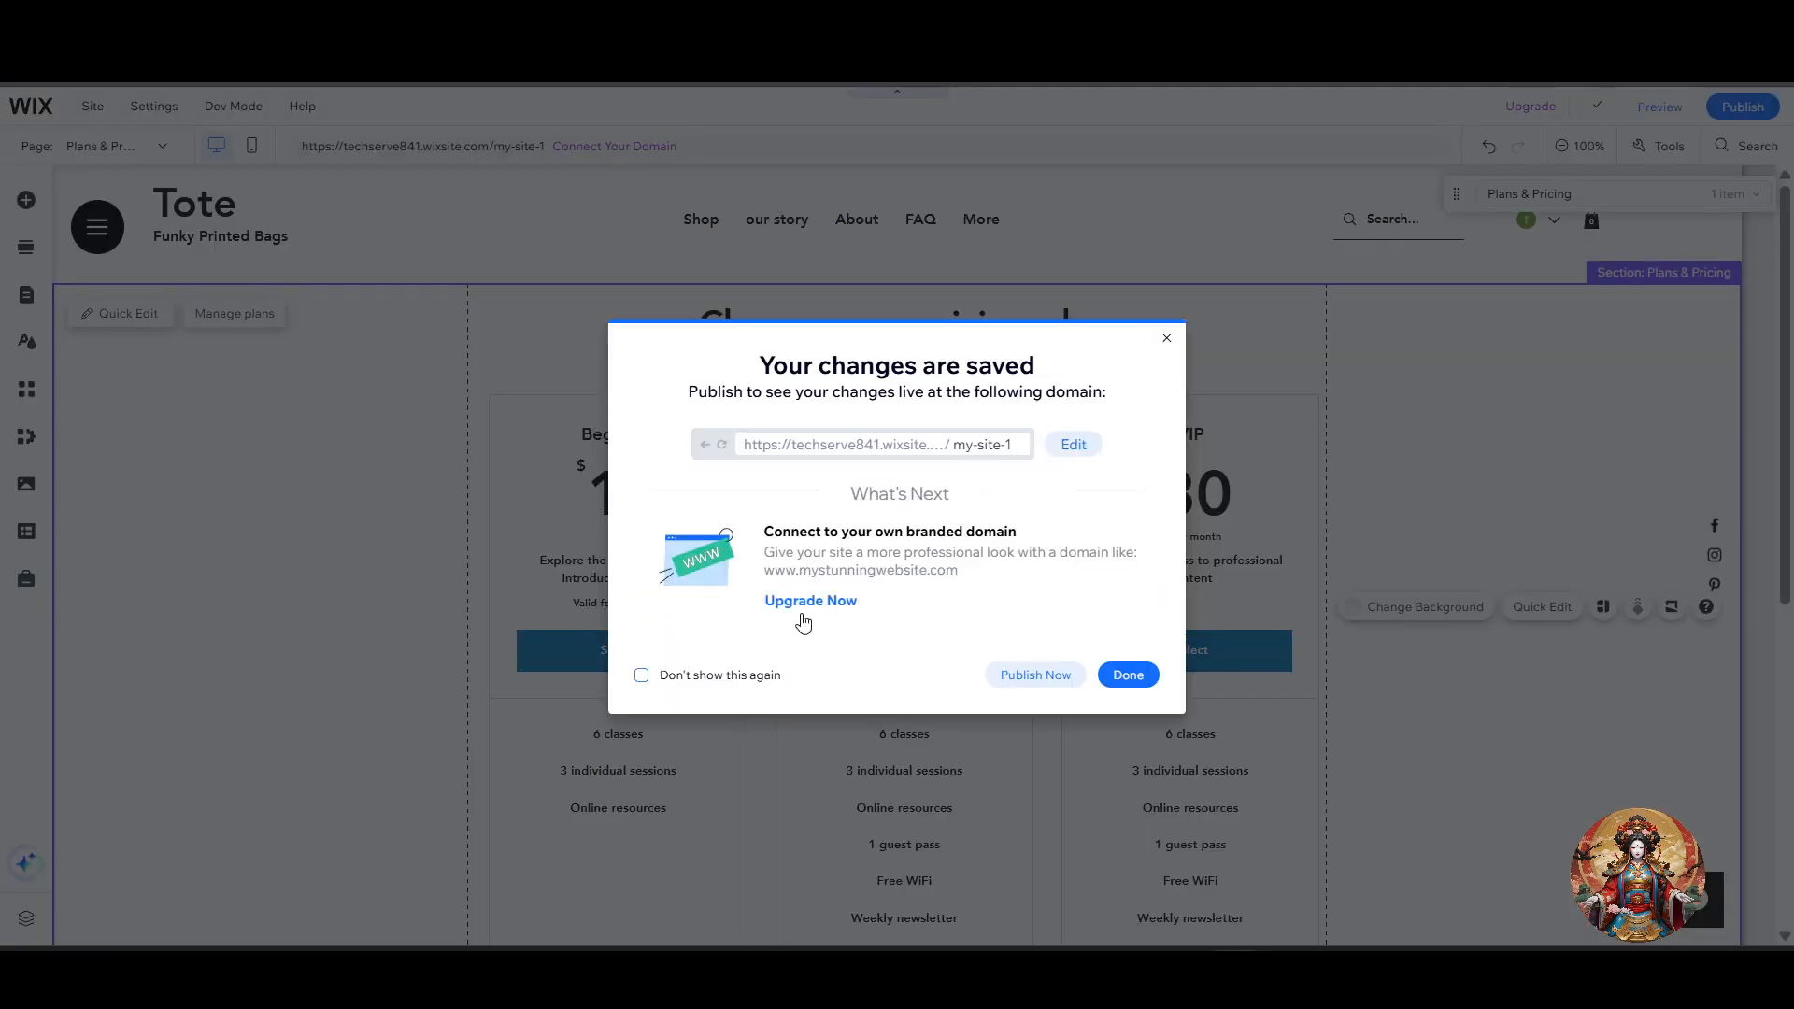
left_click(1130, 675)
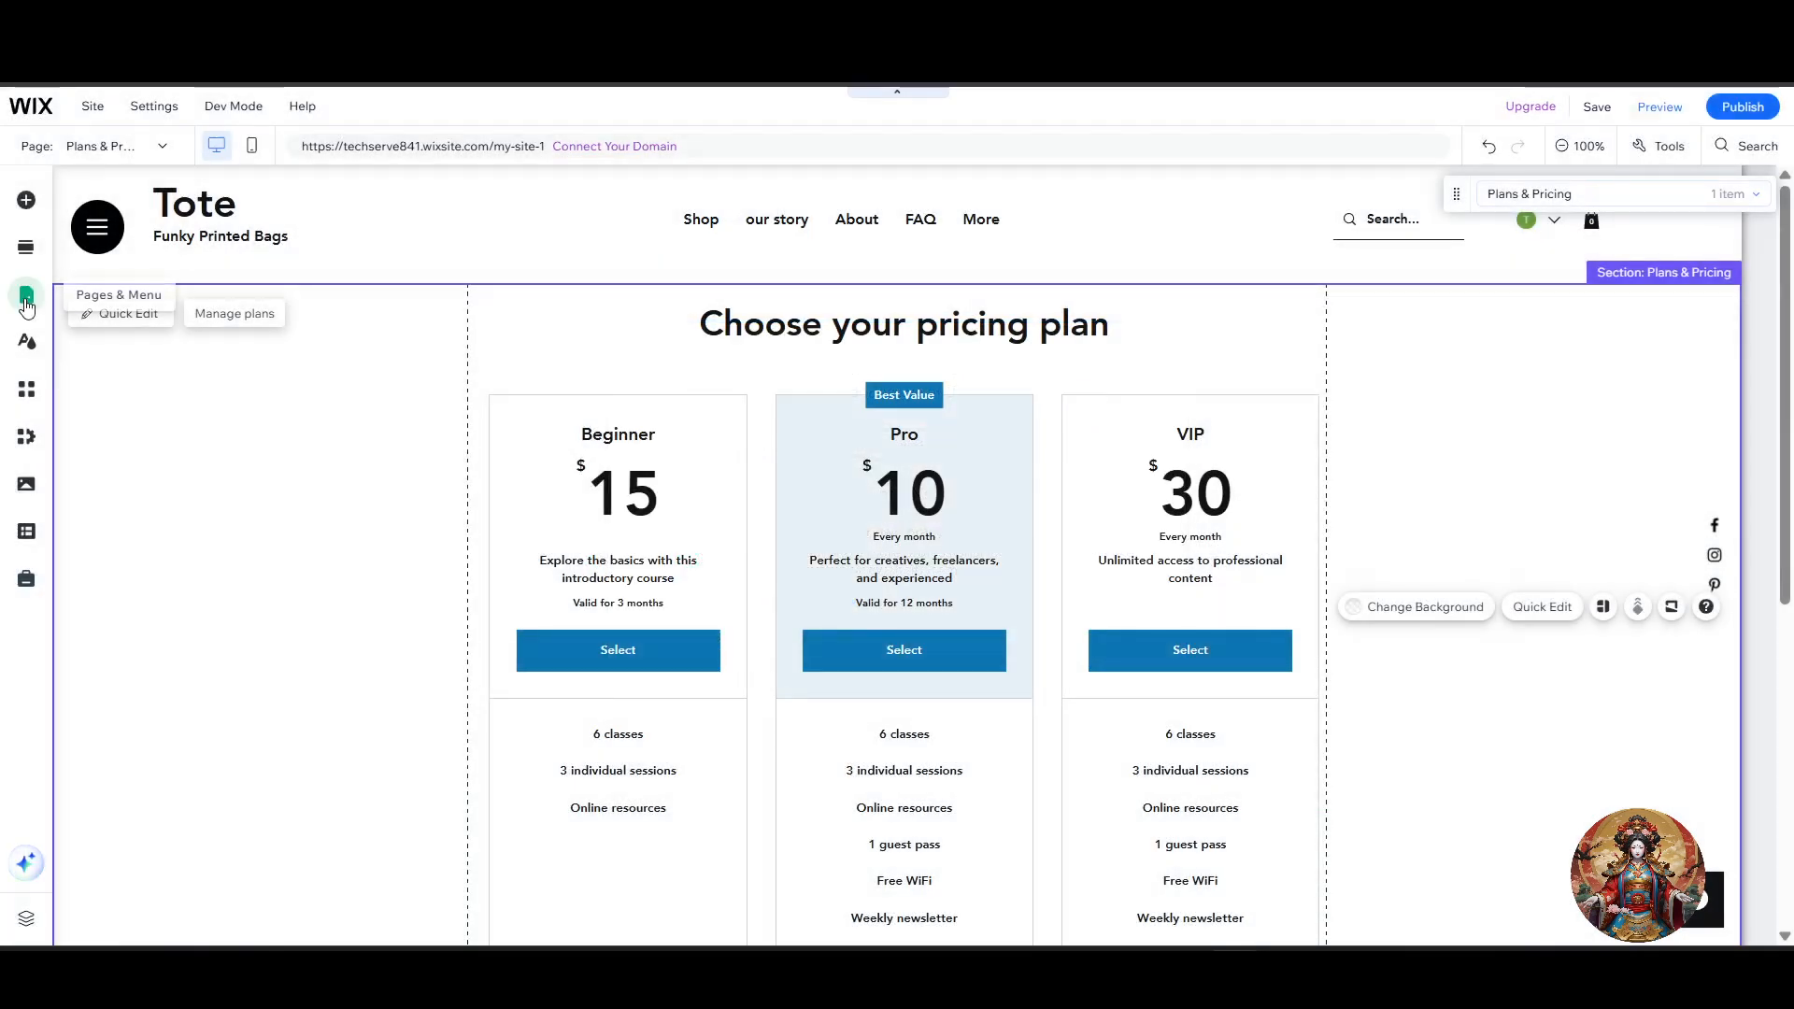
- Check the Pricing Plans pages in the site's page list, including the options for the Plans & Pricing page
left_click(28, 297)
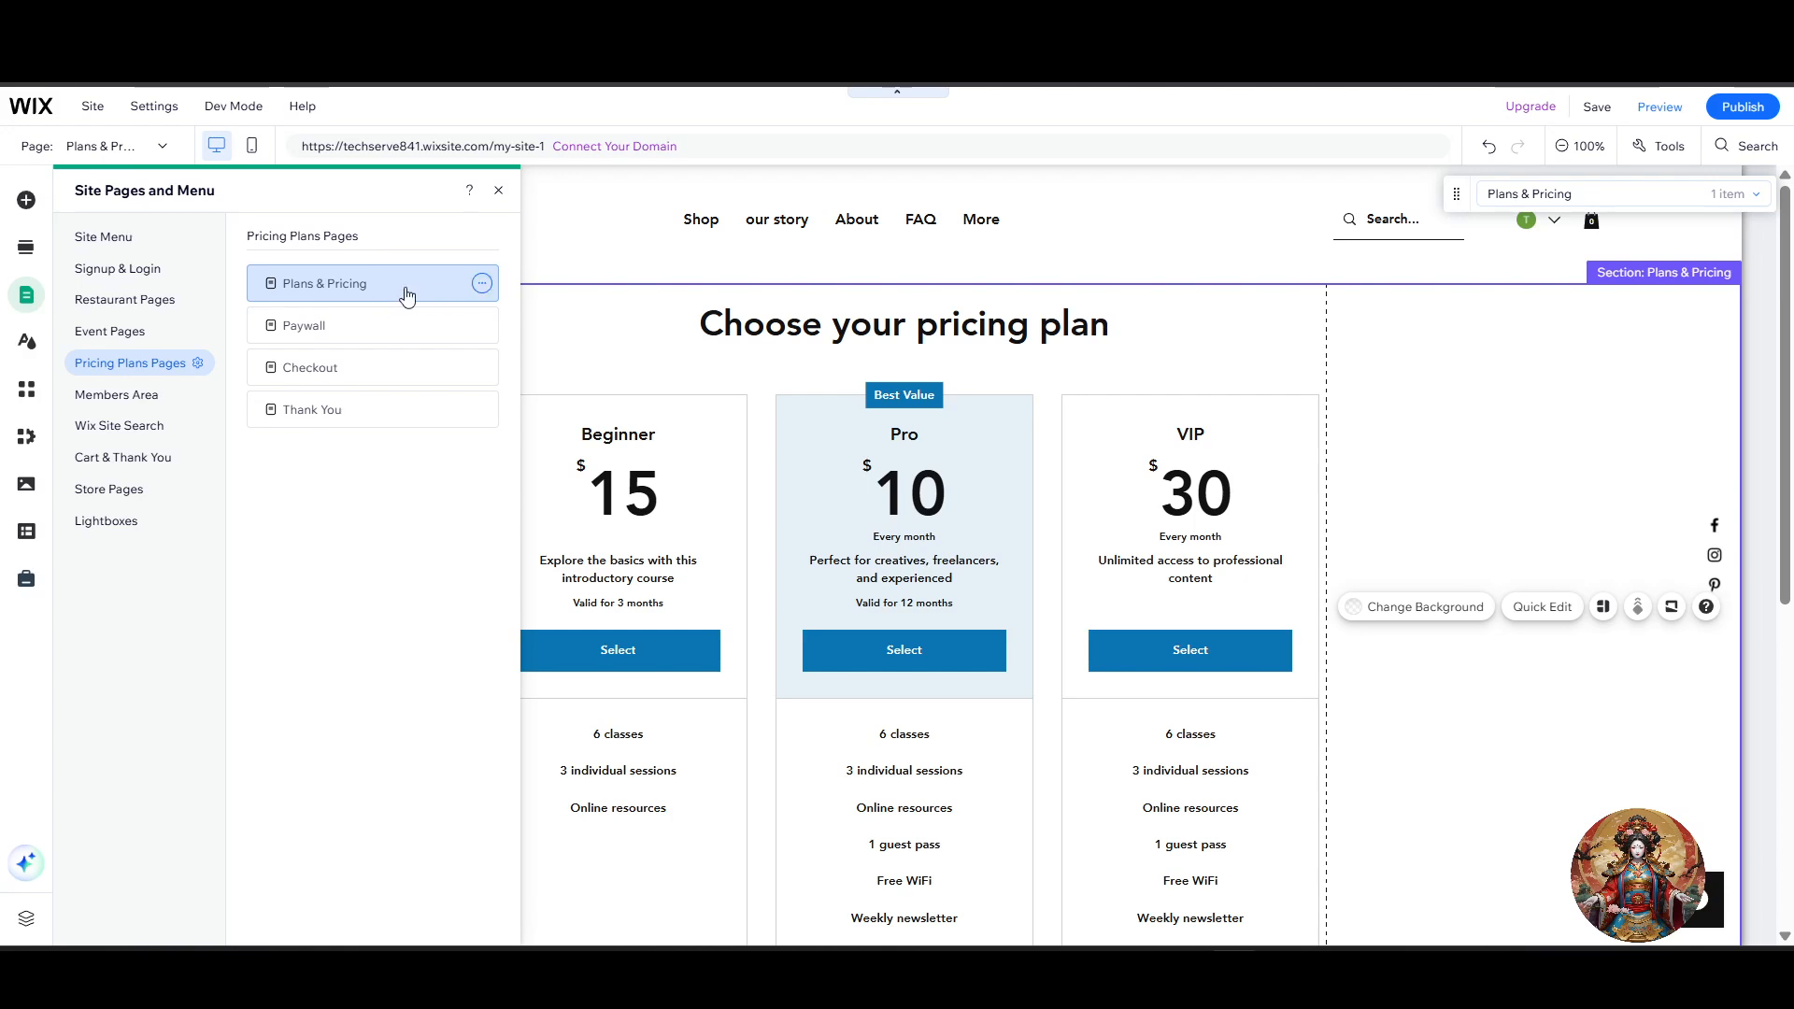
left_click(481, 283)
left_click(400, 272)
double_click(338, 288)
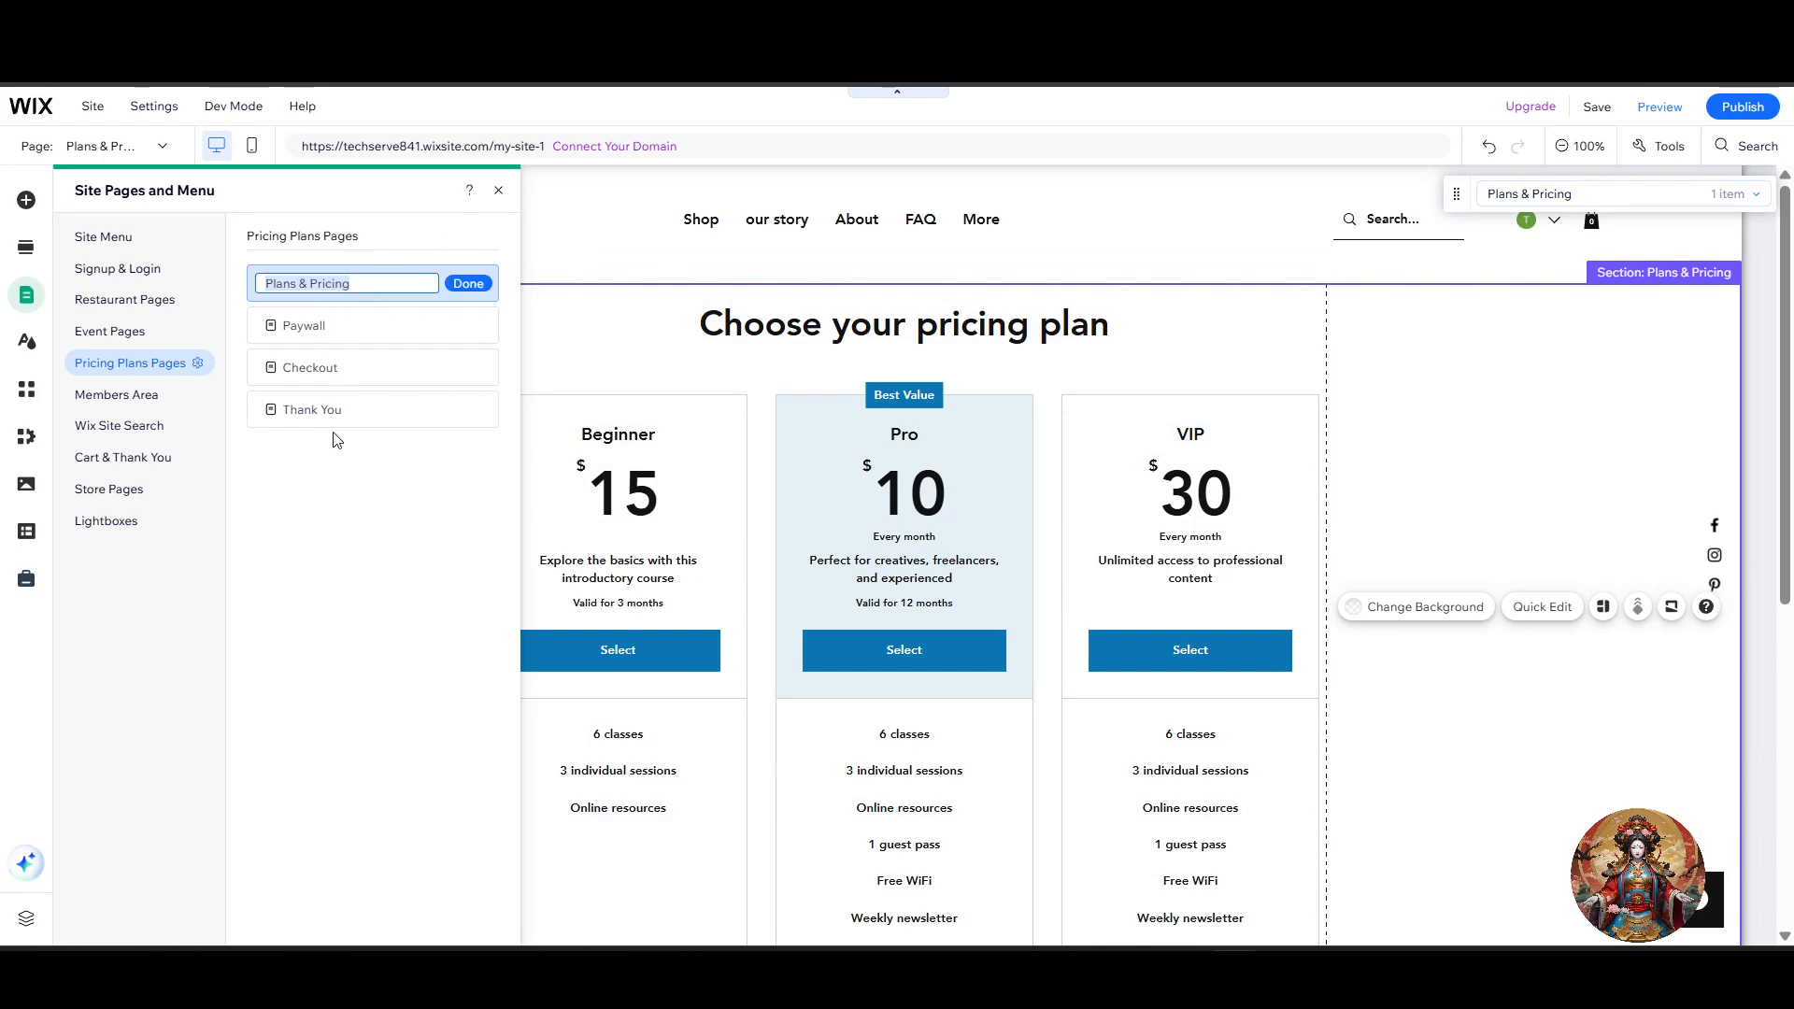
left_click(321, 478)
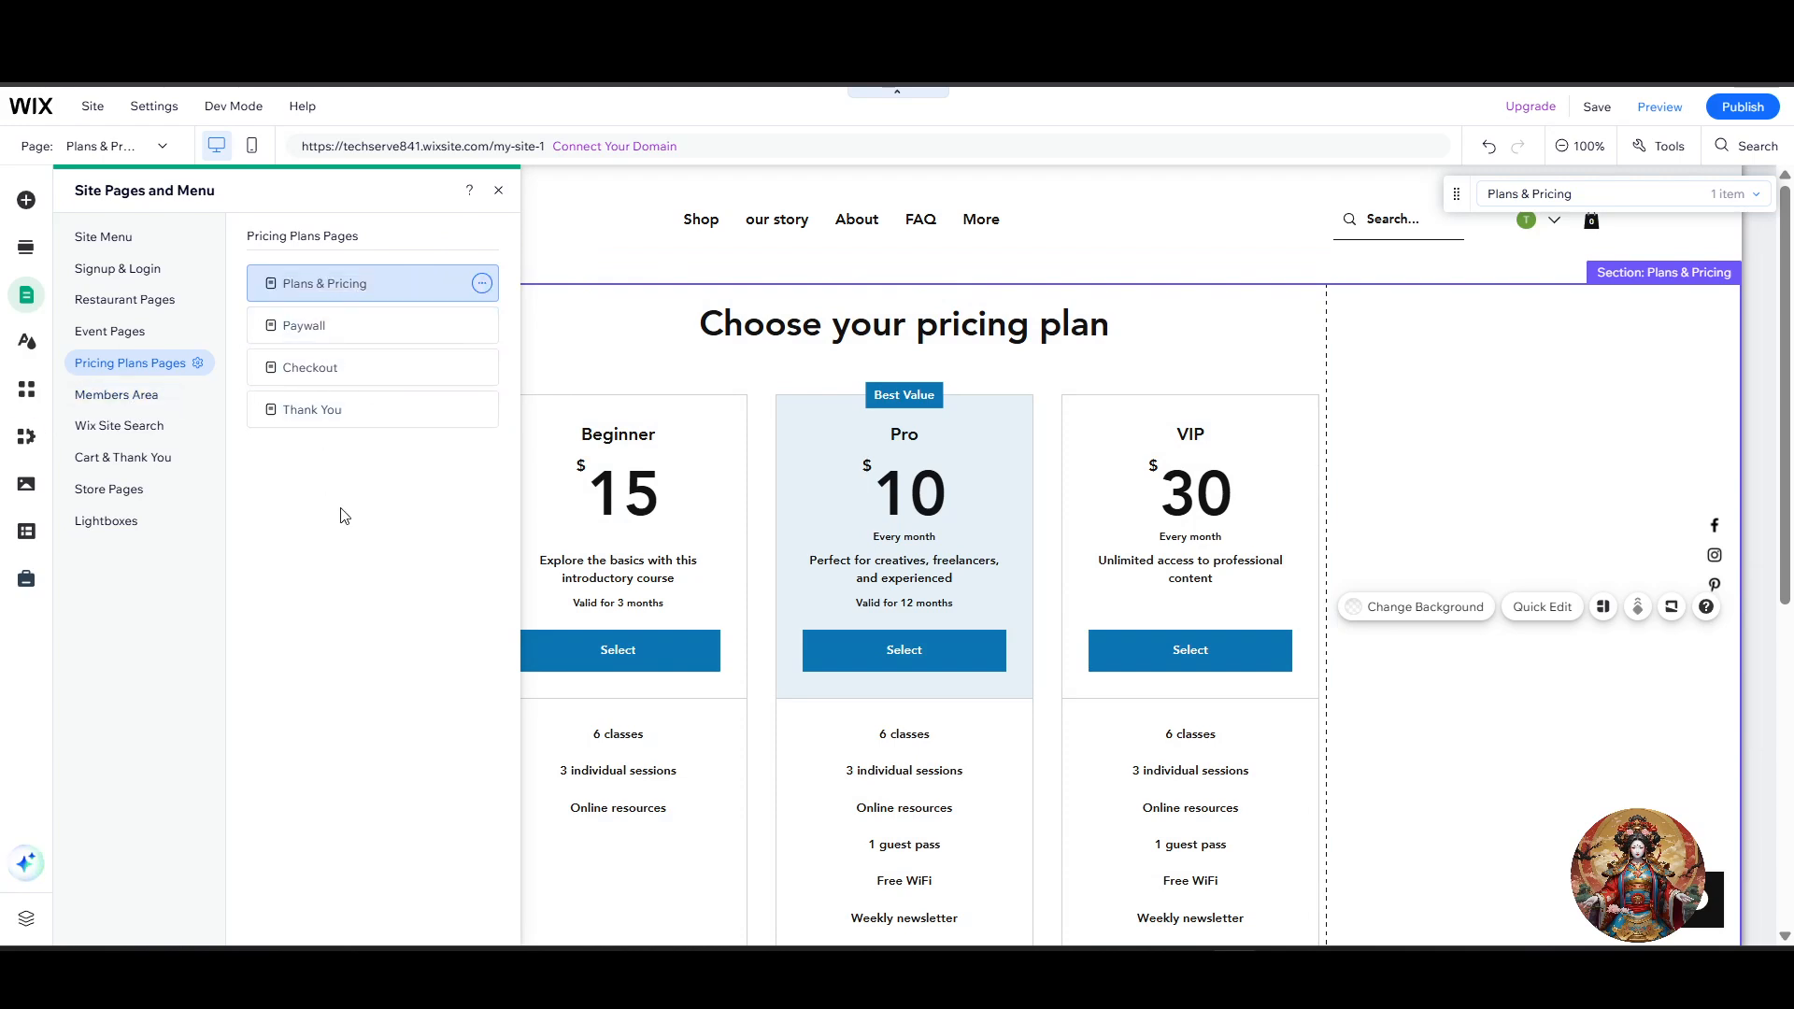
left_click(501, 191)
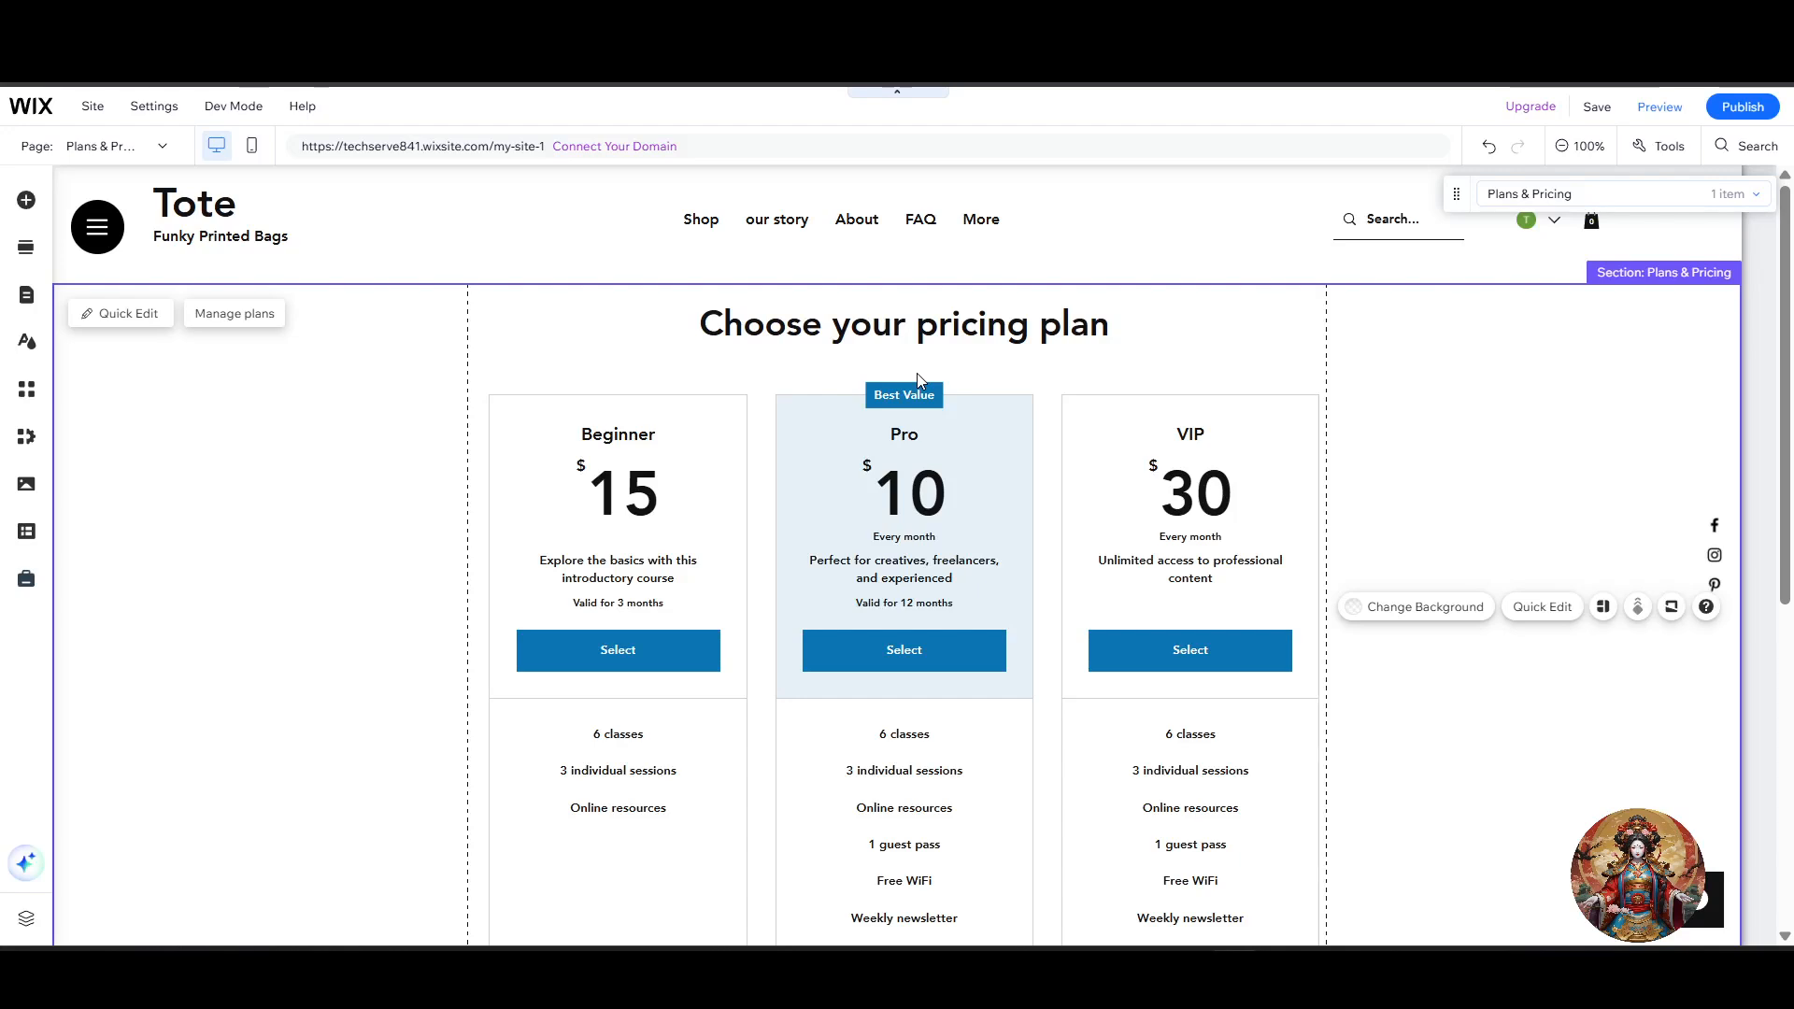
- Leave the site editor and open the dashboard of My Site 1
key("ctrl+w")
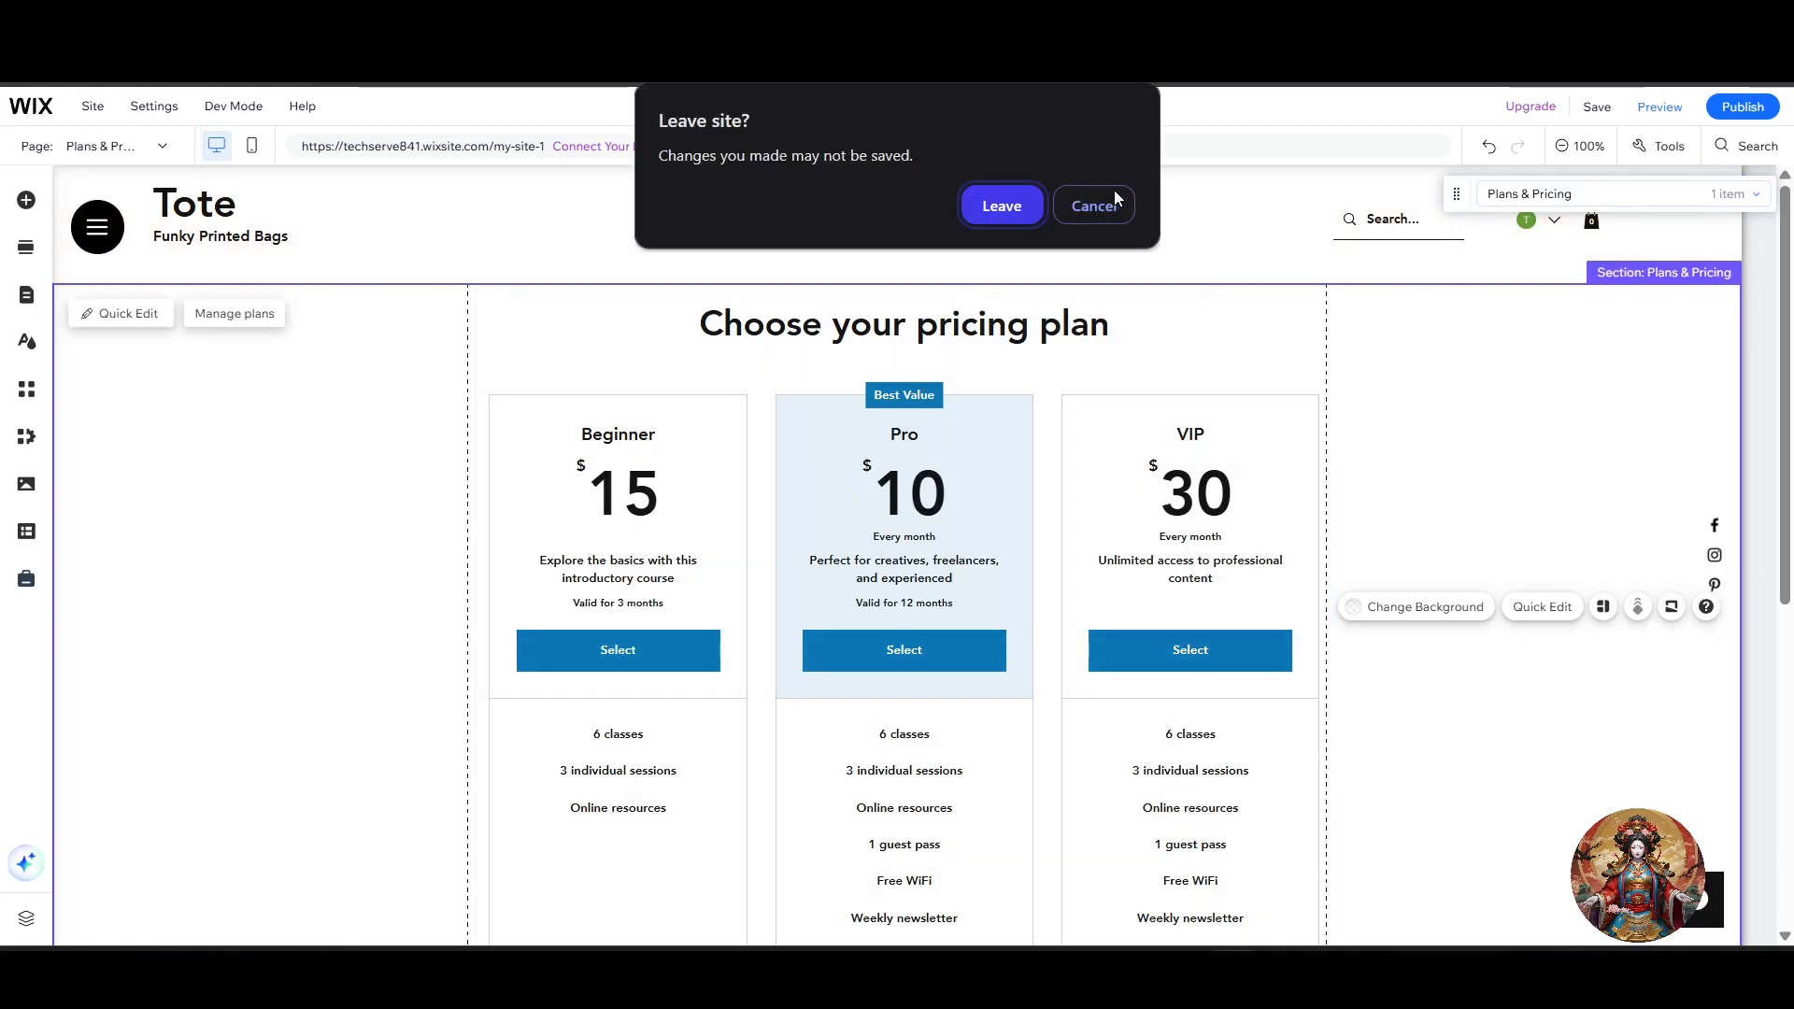
left_click(1031, 213)
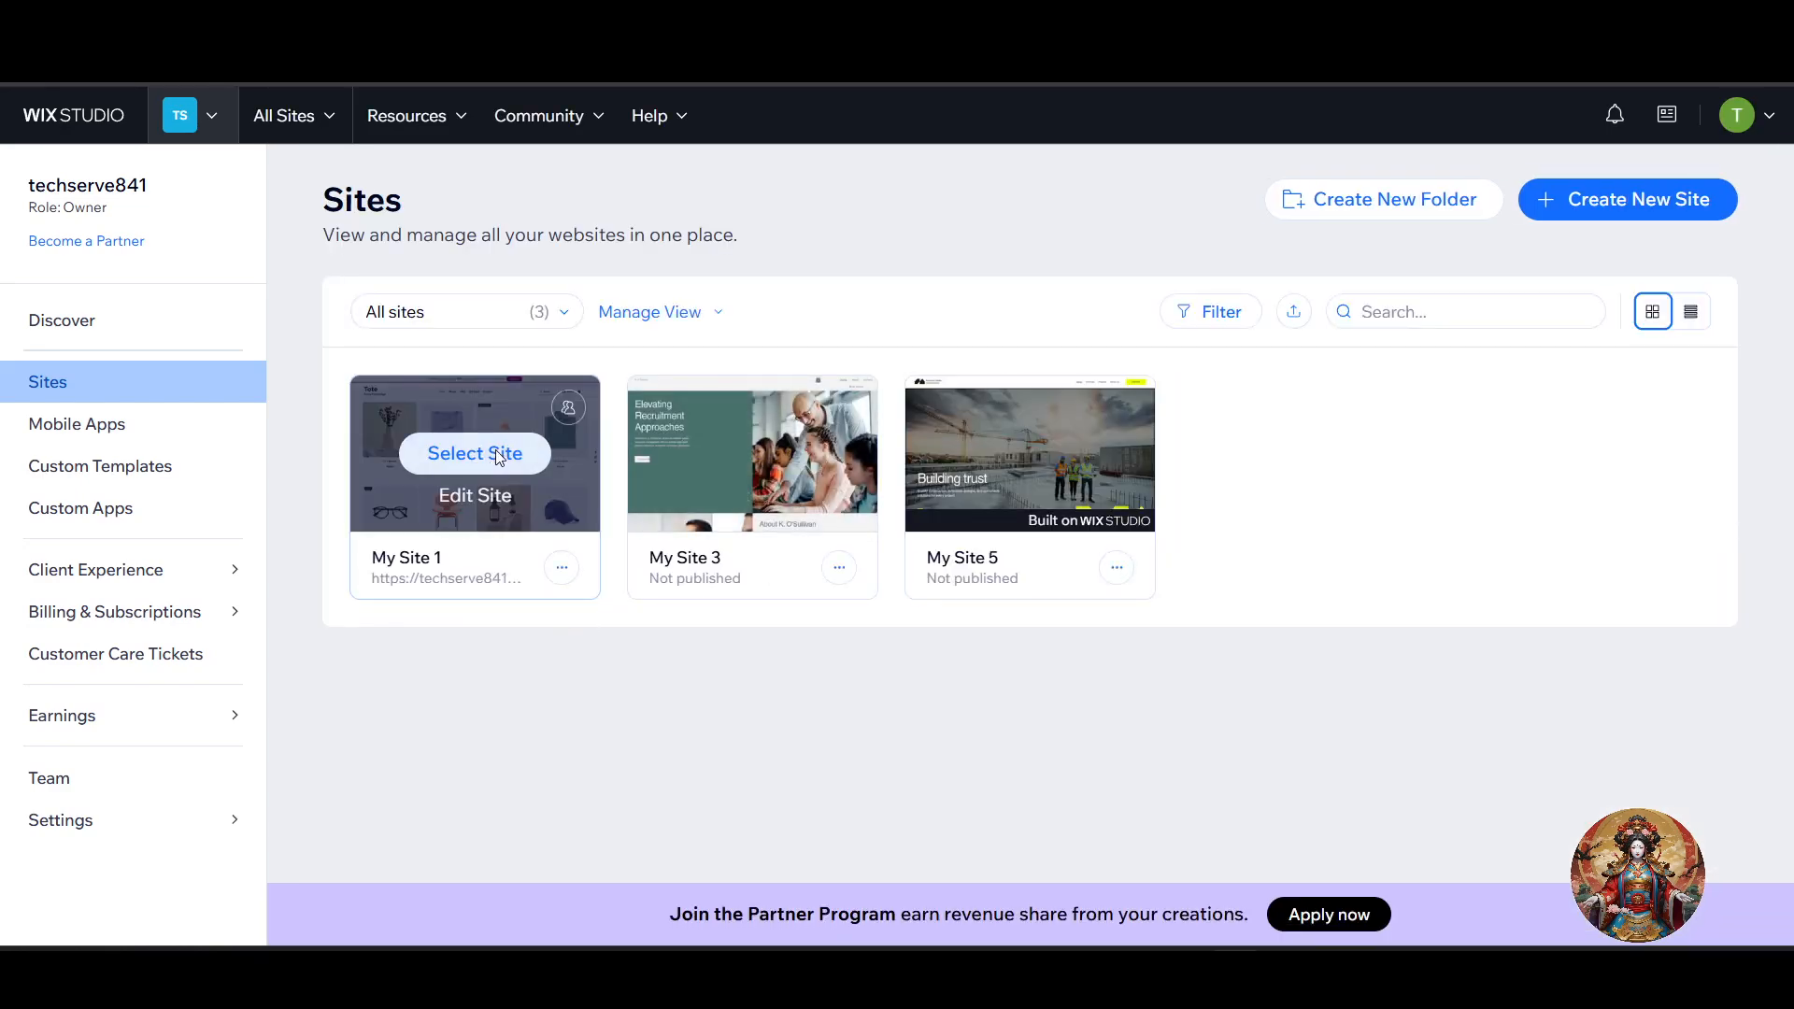
left_click(505, 462)
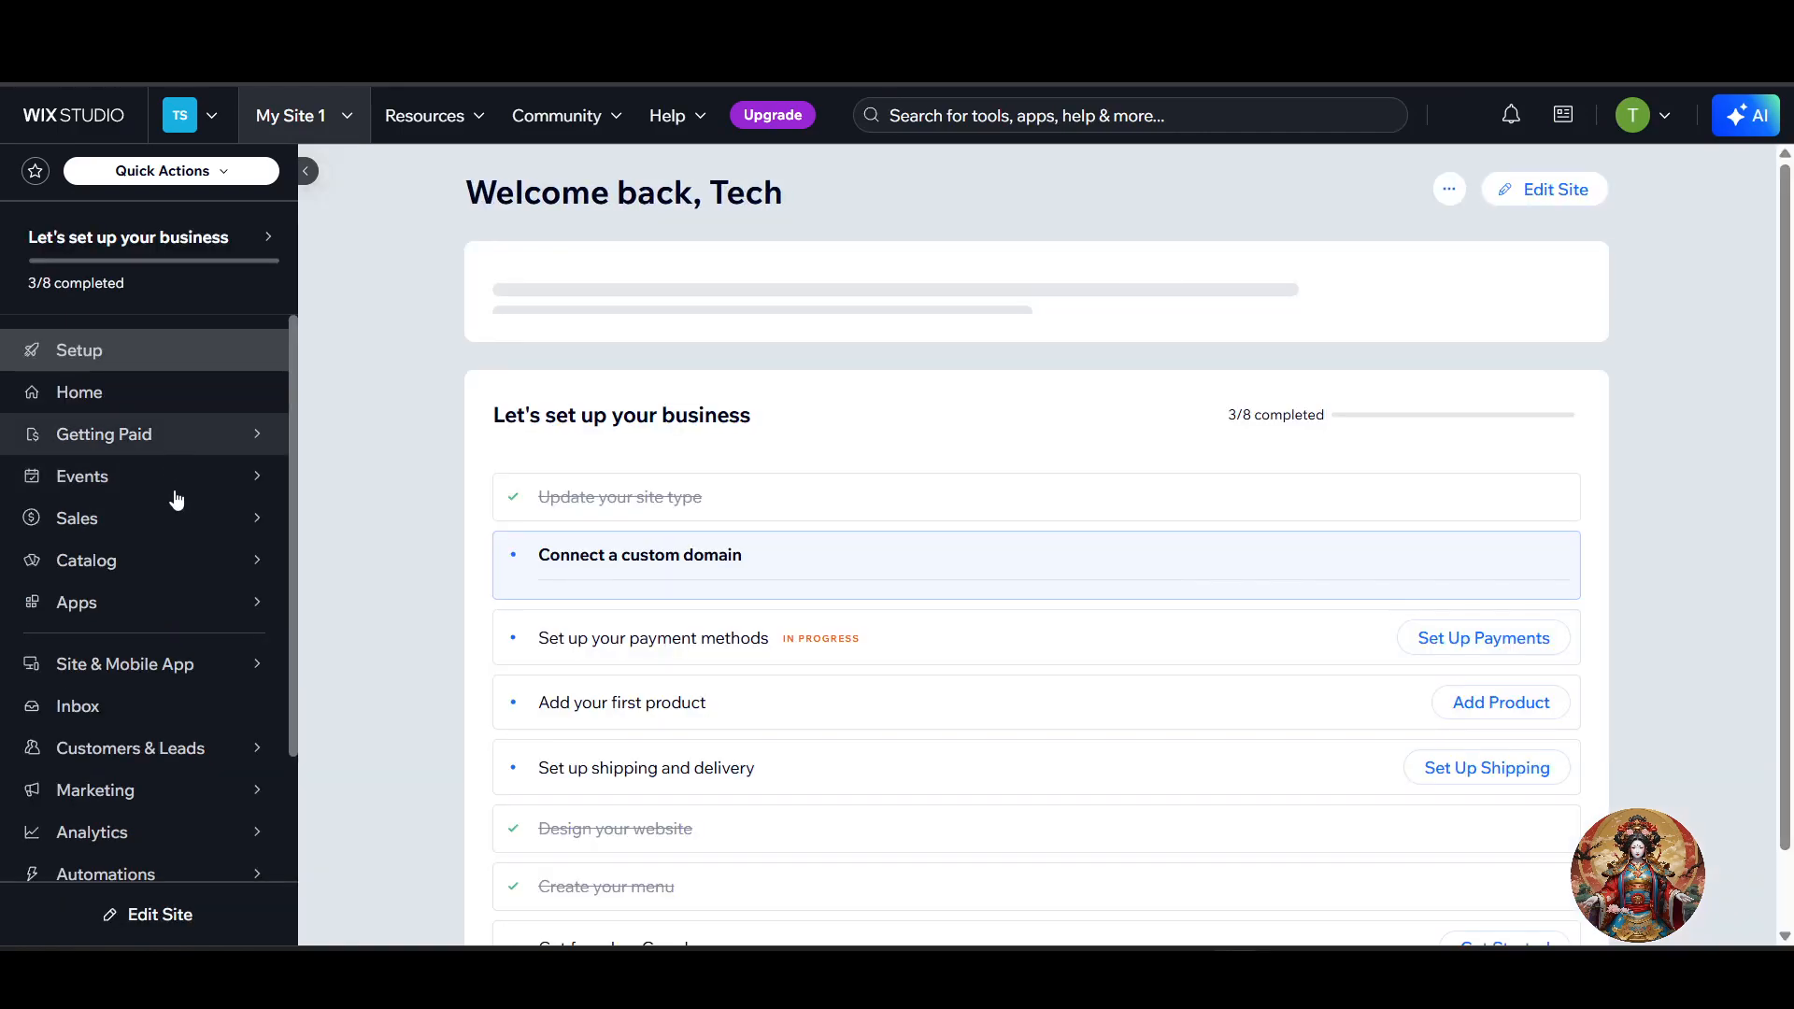
- Examine the site dashboard's sections, including Getting Paid and Sales, for the place where pricing plans are managed
mouse_move(169, 436)
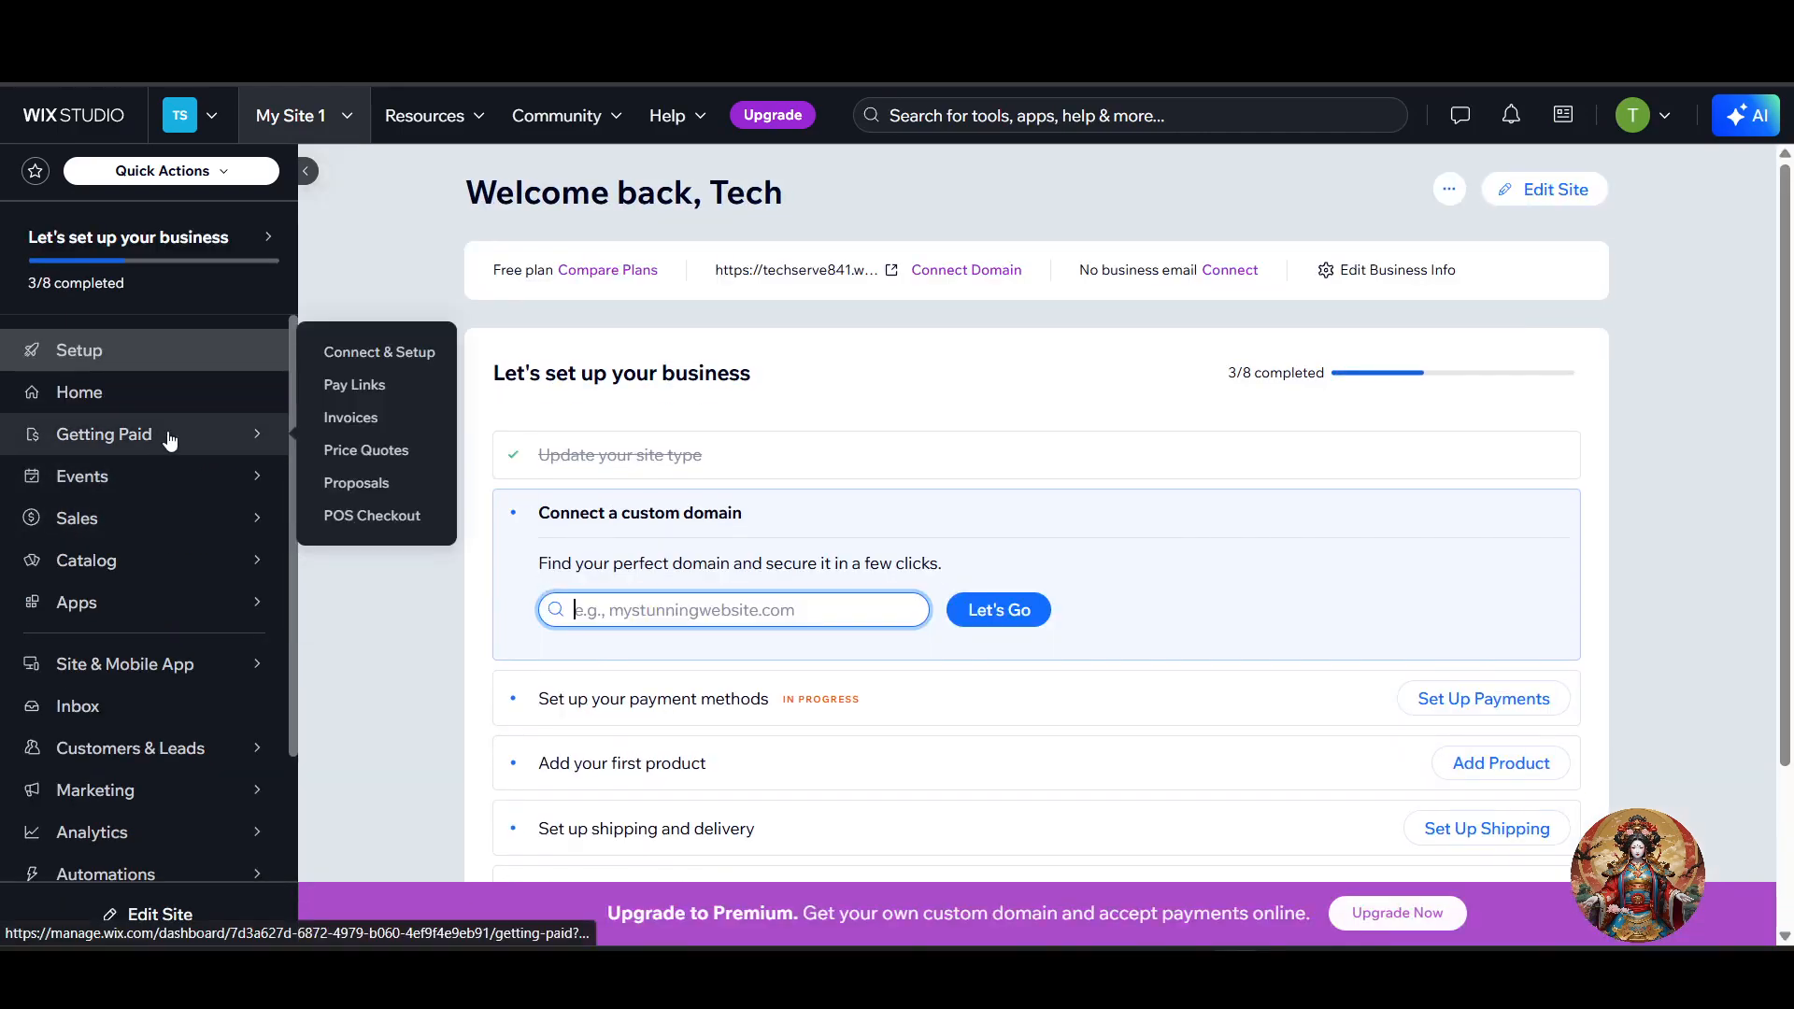
mouse_move(201, 515)
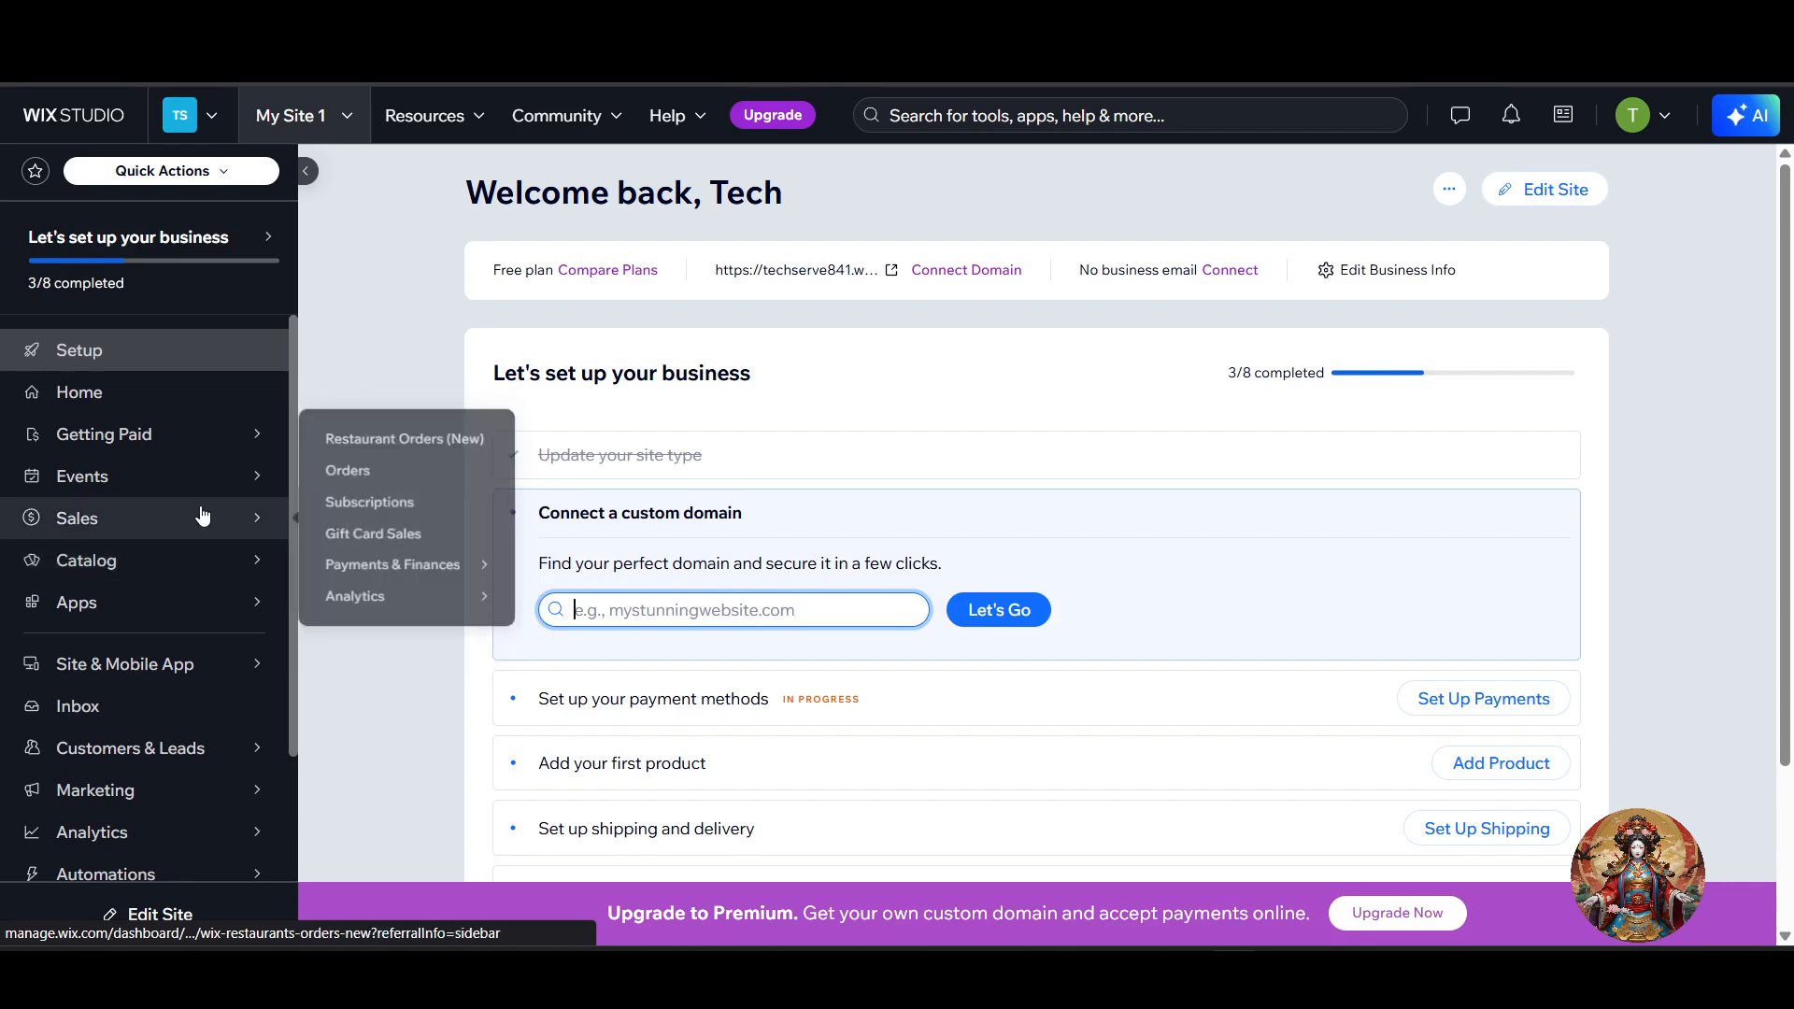
left_click(233, 437)
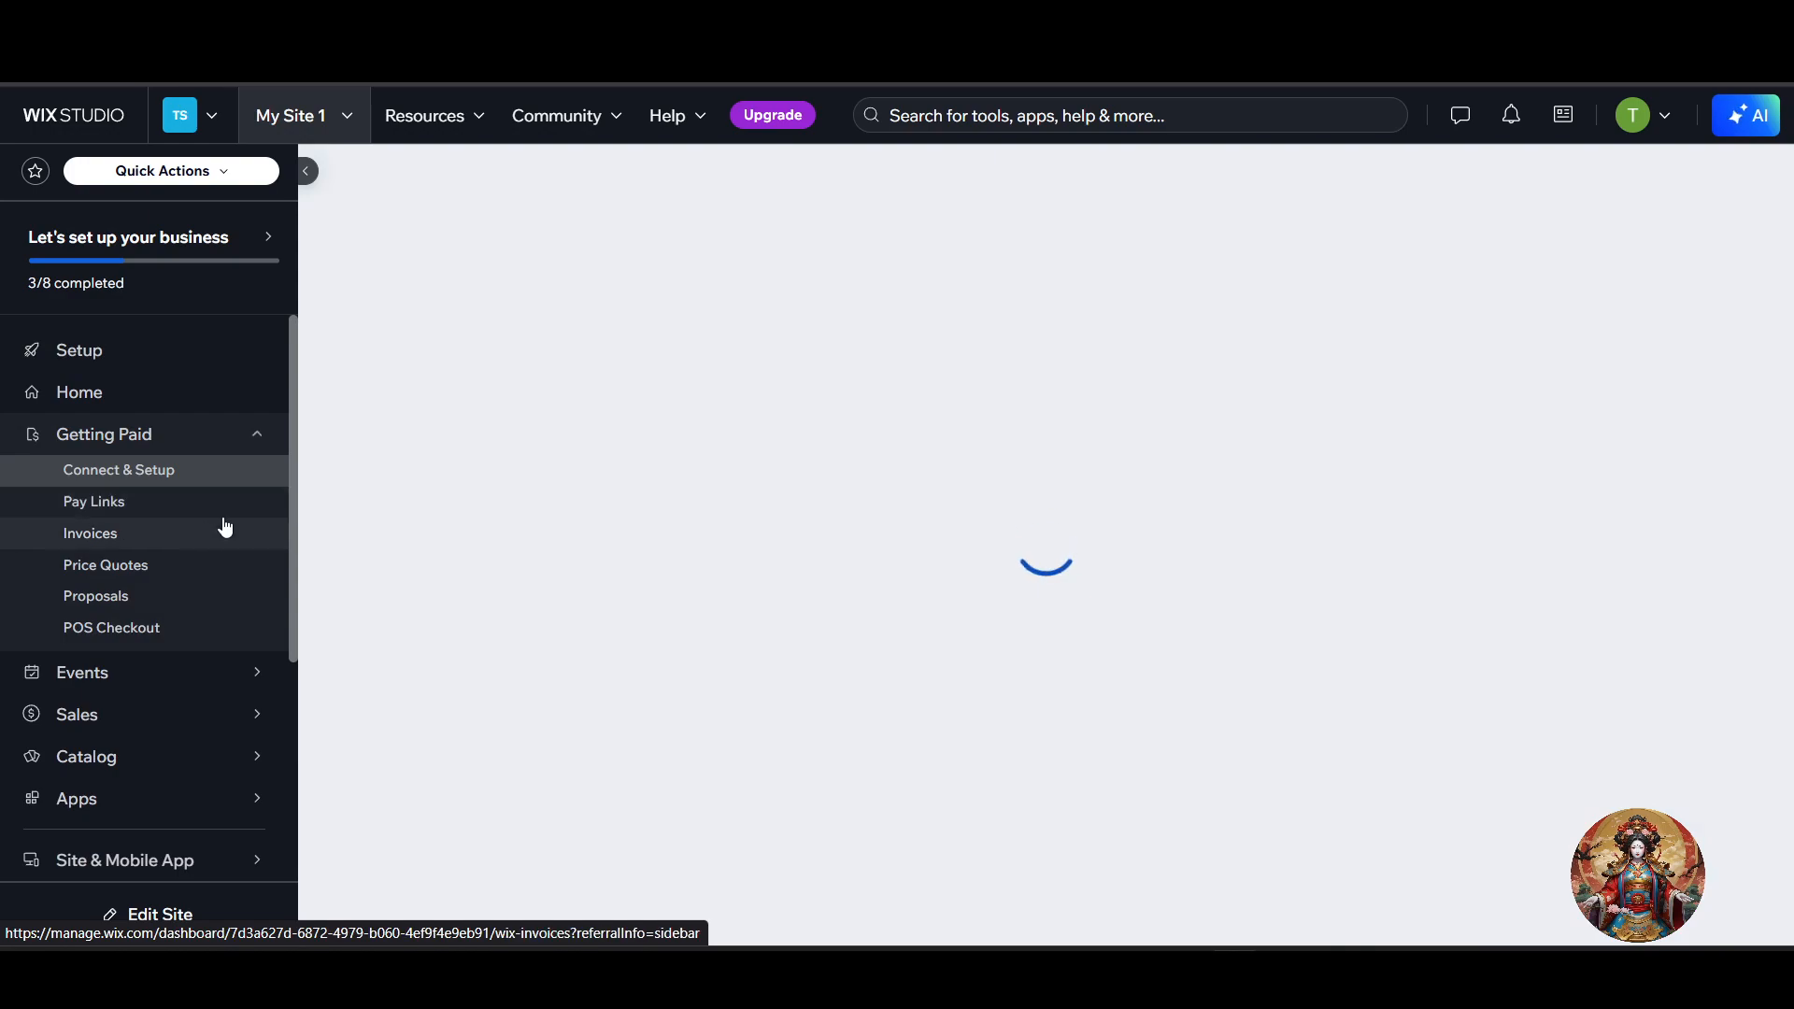
scroll(635, 644, "down", 3)
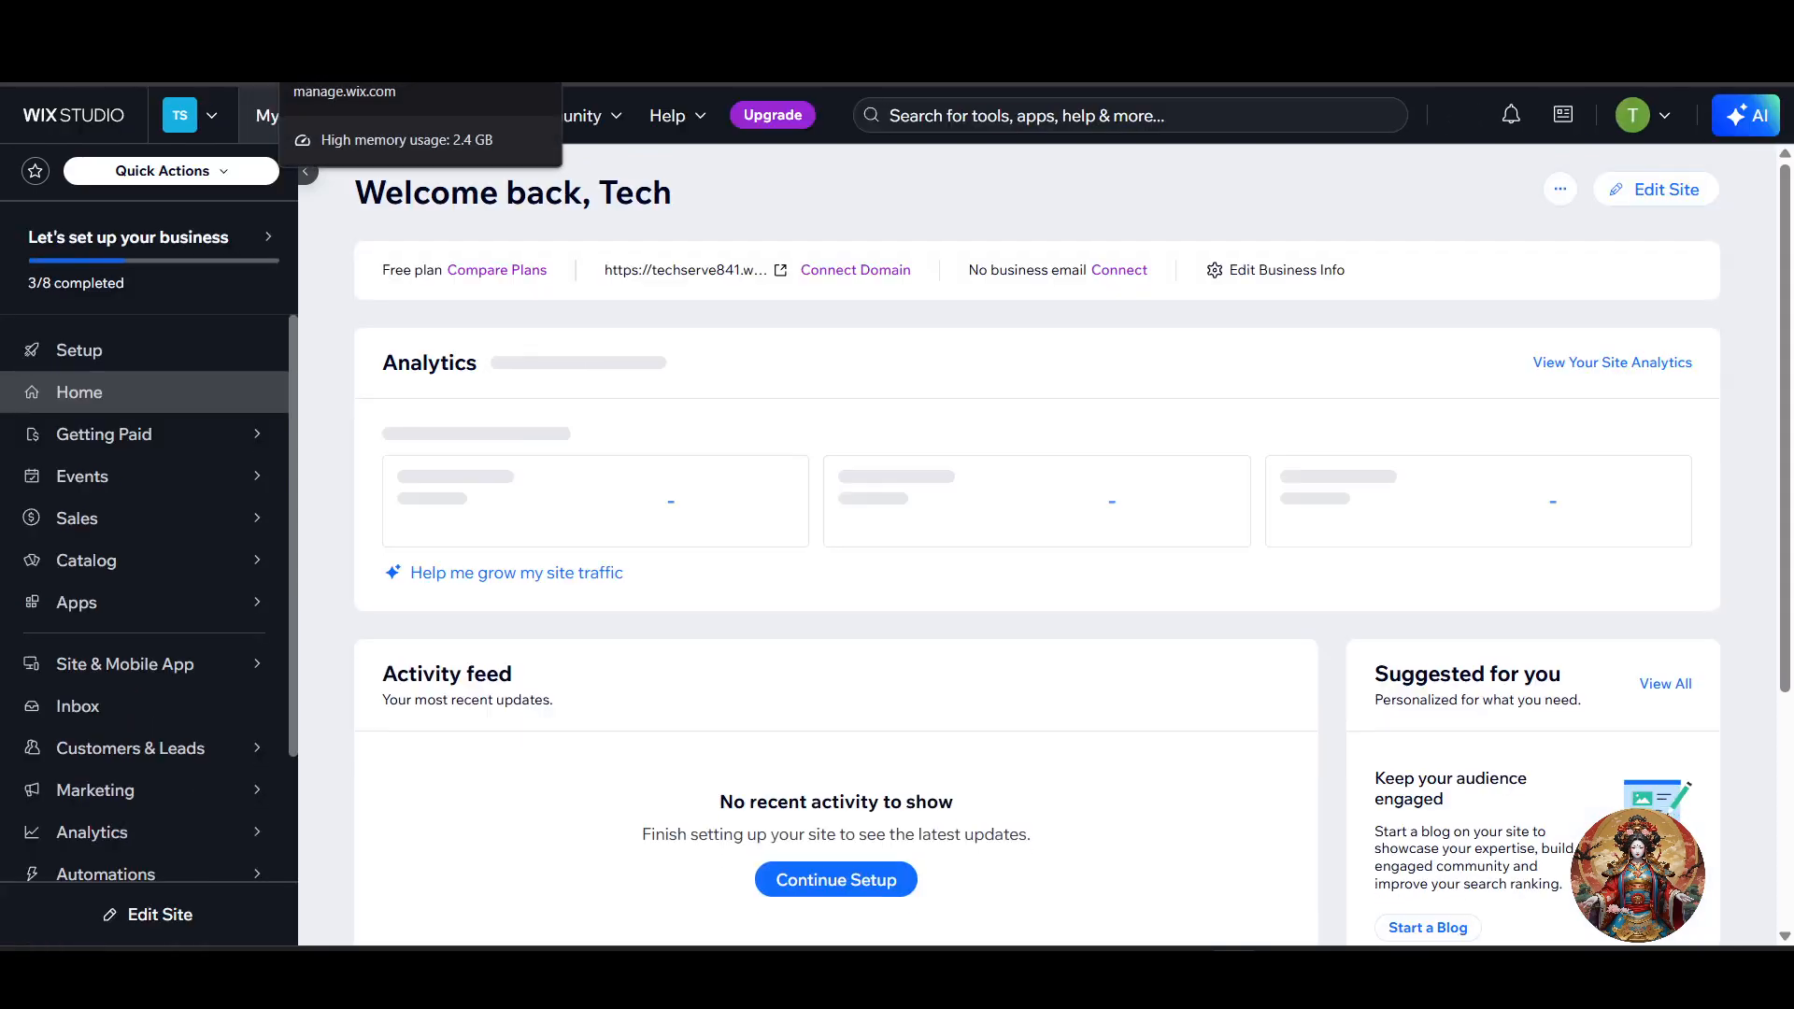
scroll(262, 616, "down", 1)
mouse_move(234, 487)
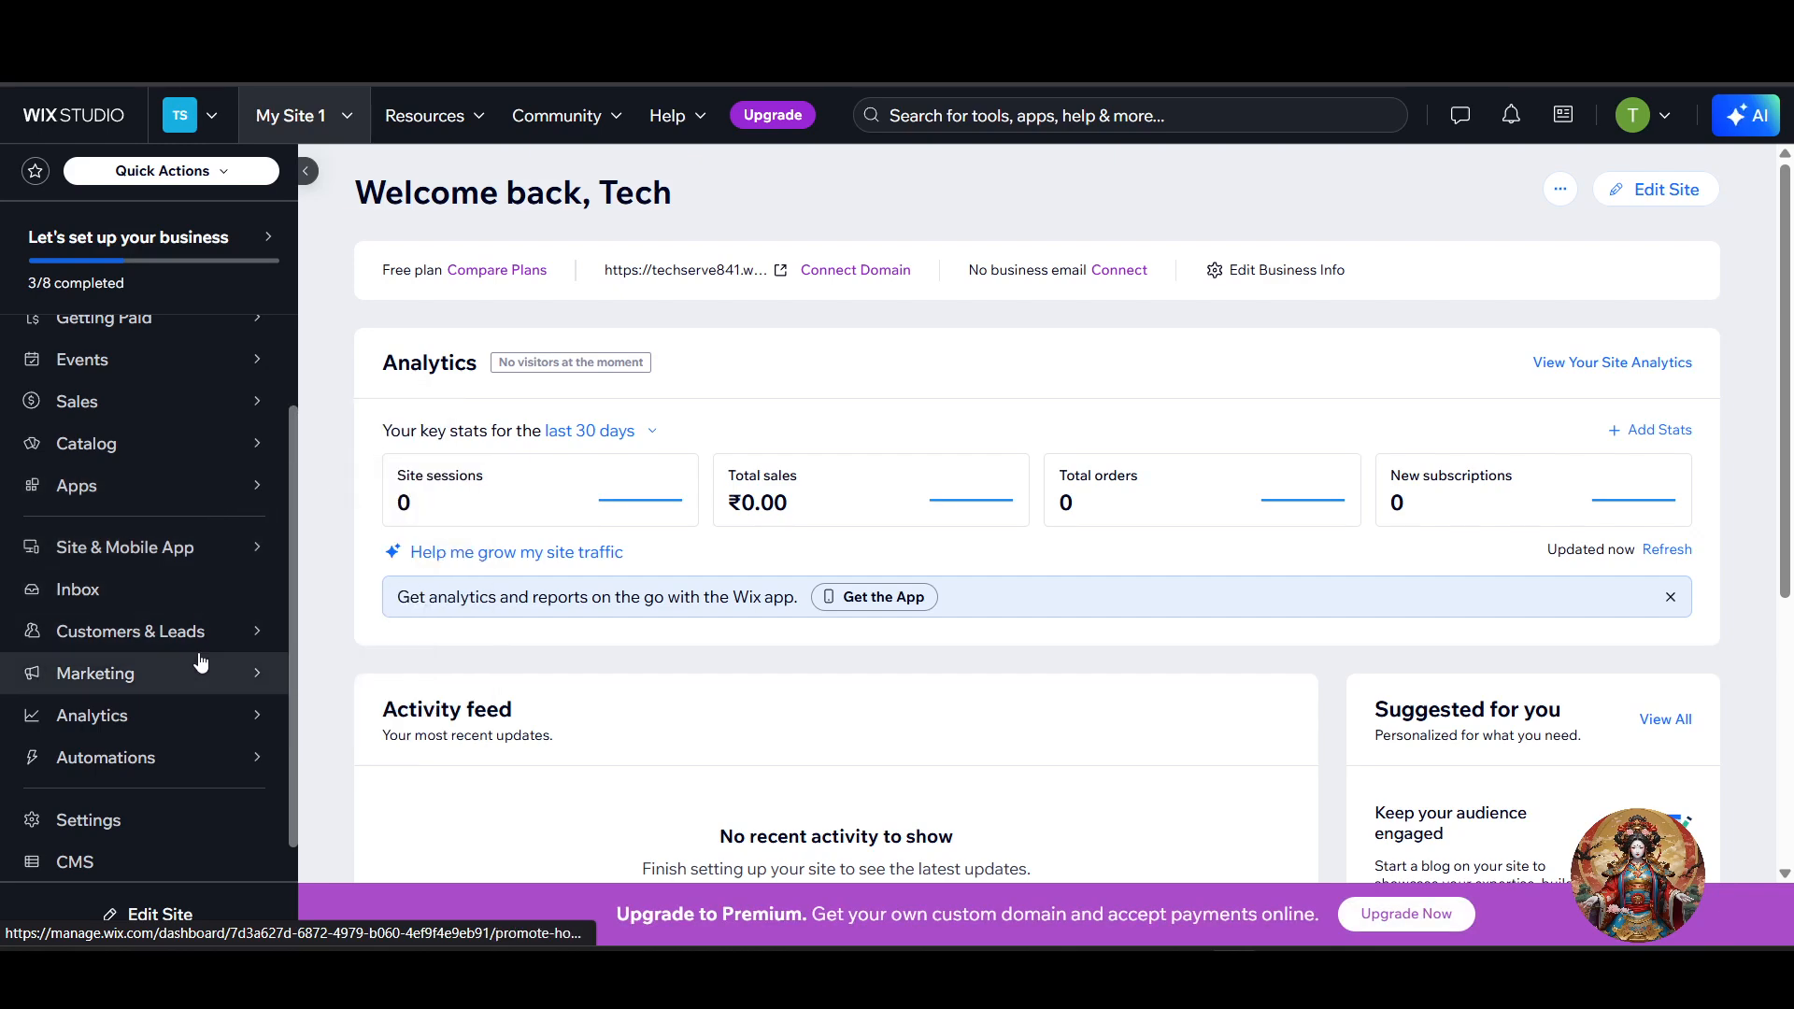
scroll(200, 661, "down", 1)
mouse_move(201, 661)
scroll(201, 662, "up", 3)
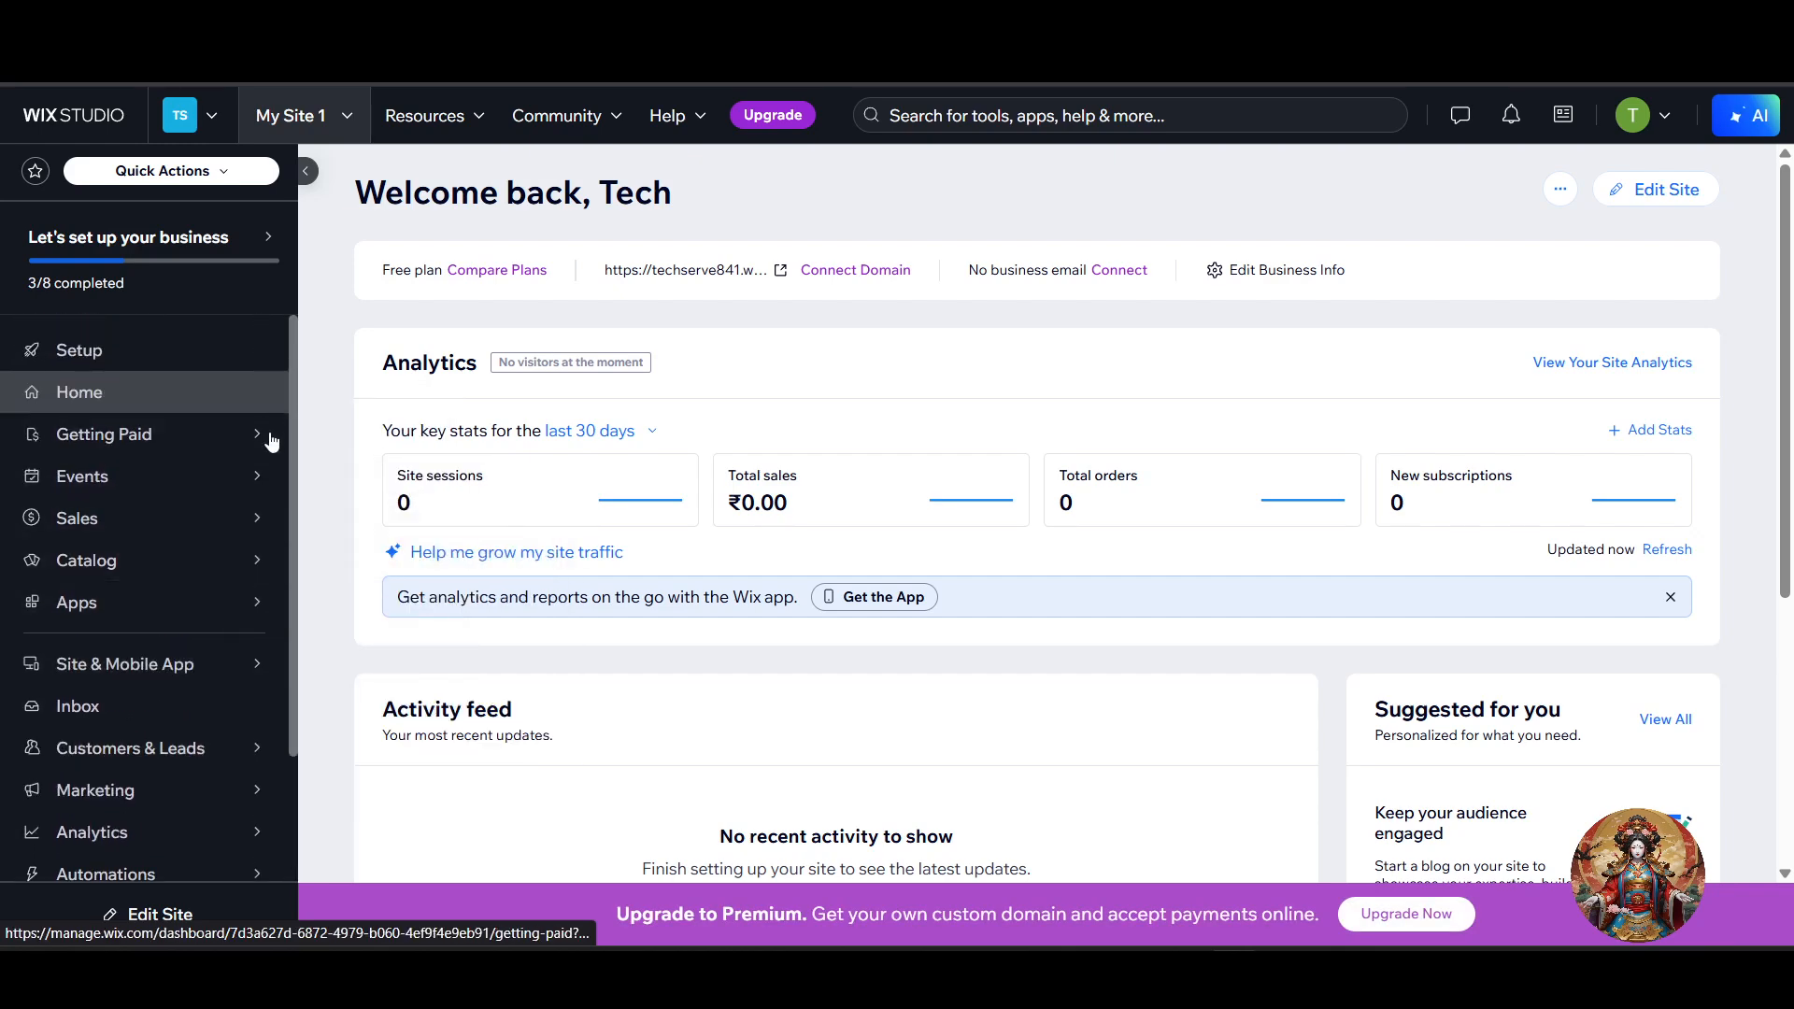
left_click(1663, 192)
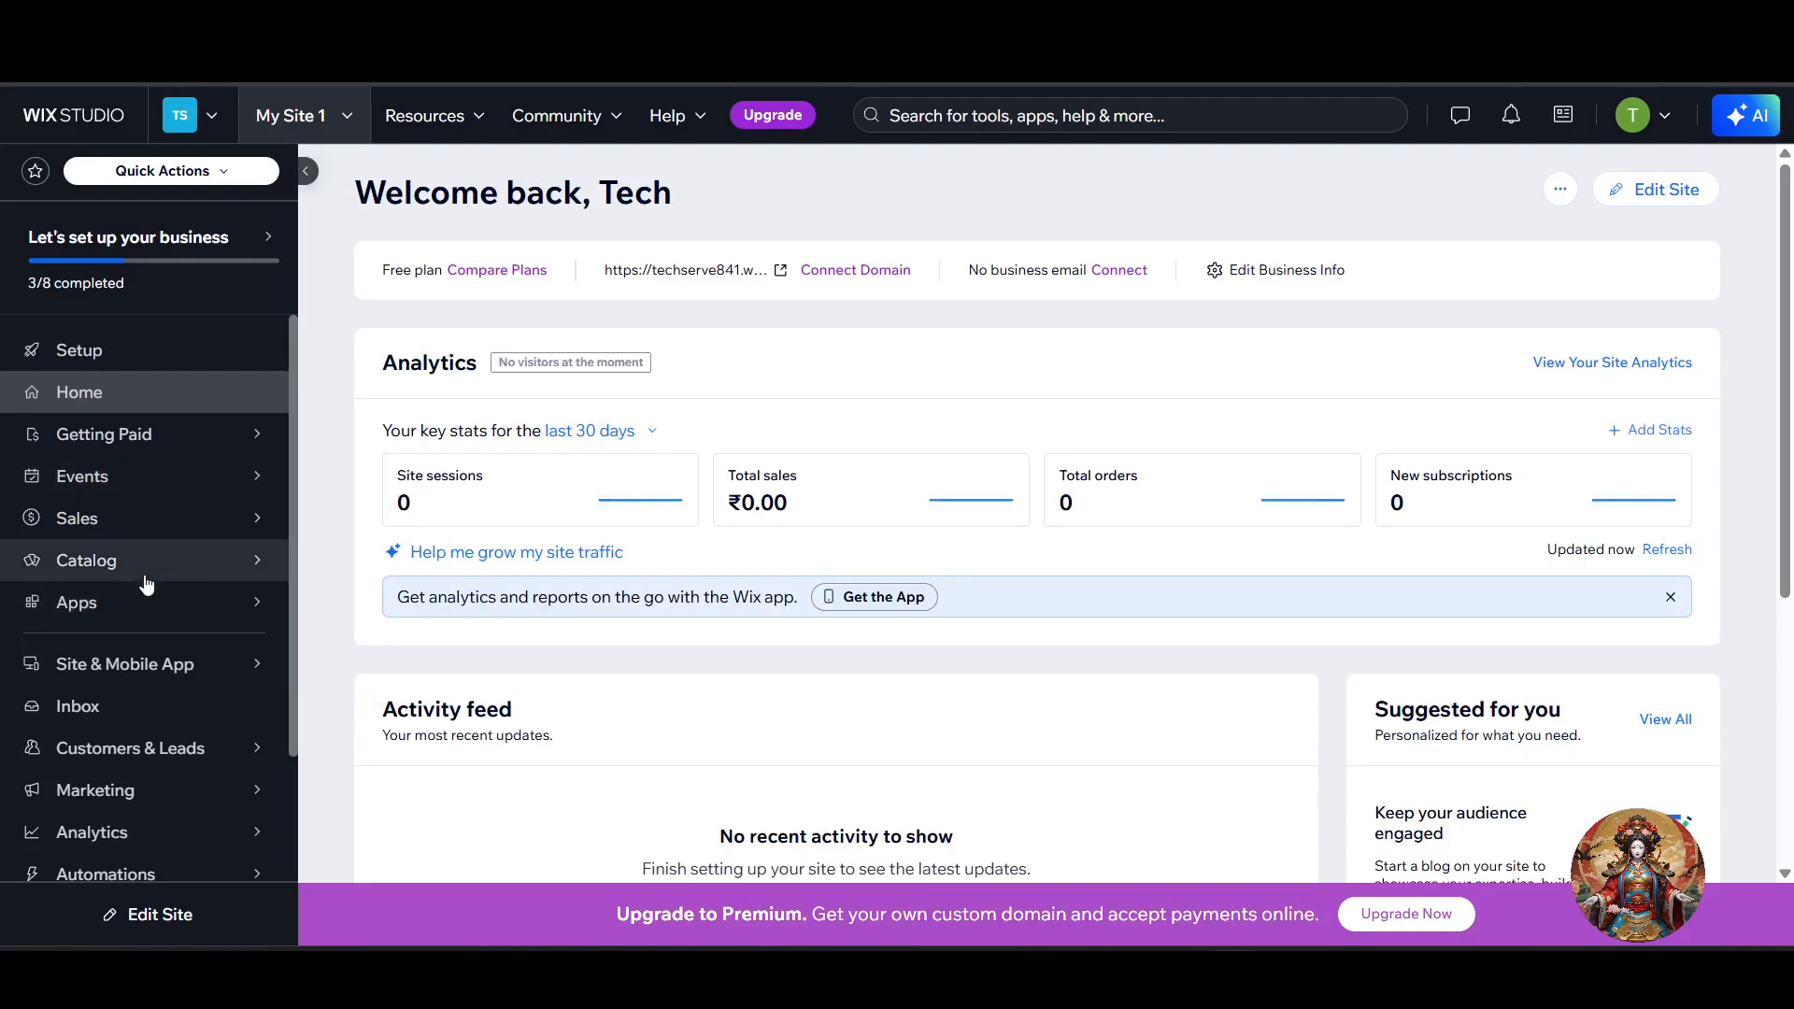
- Open the catalog's Pricing Plans area and get started with its setup
mouse_move(145, 584)
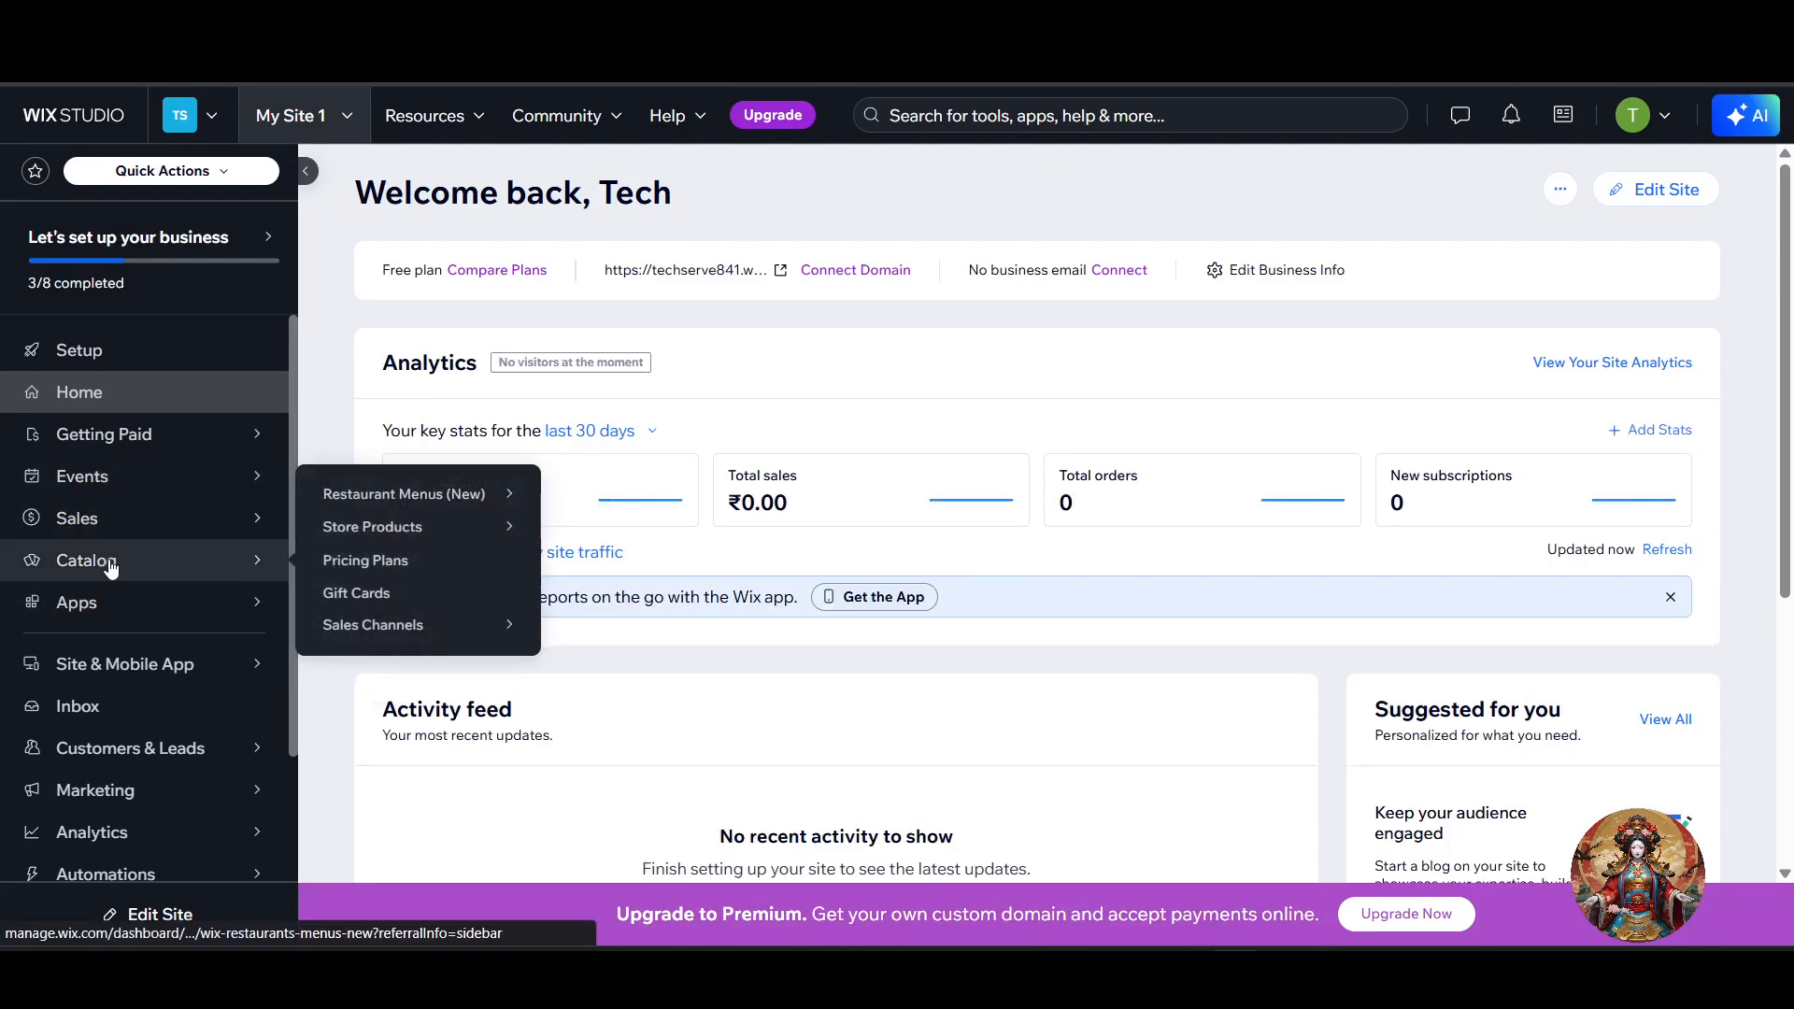
left_click(384, 562)
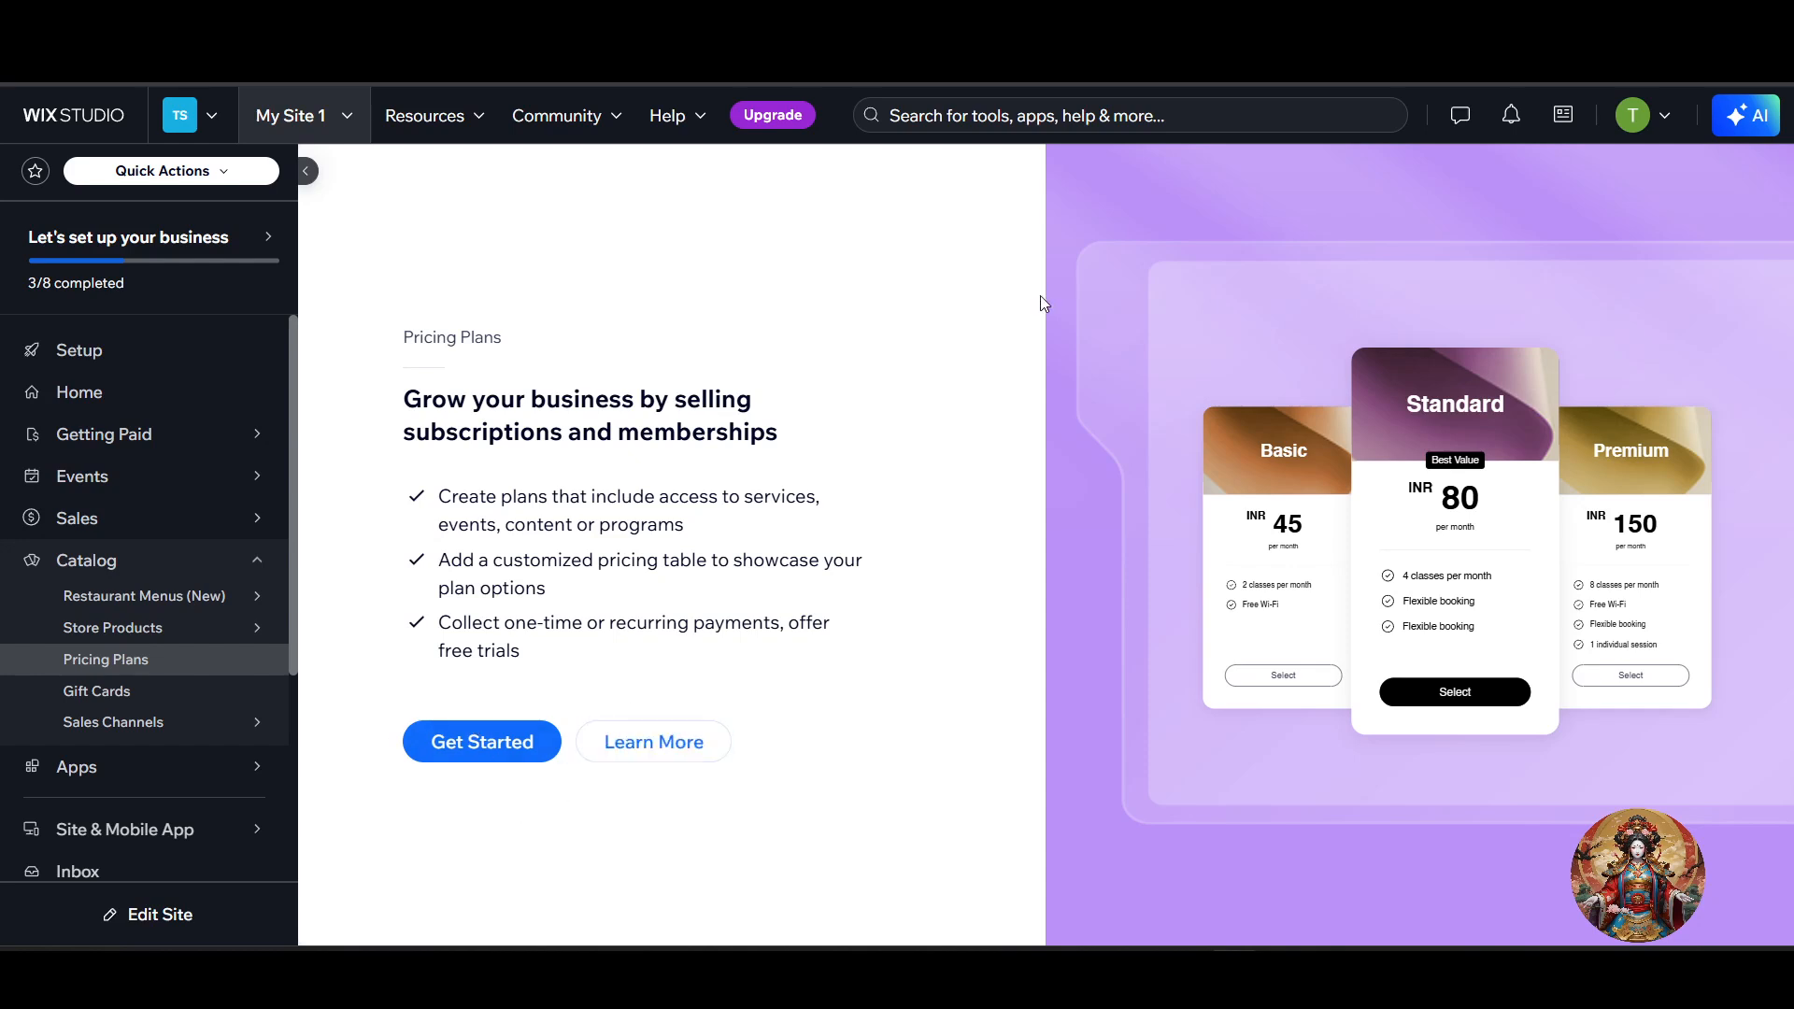
left_click(478, 768)
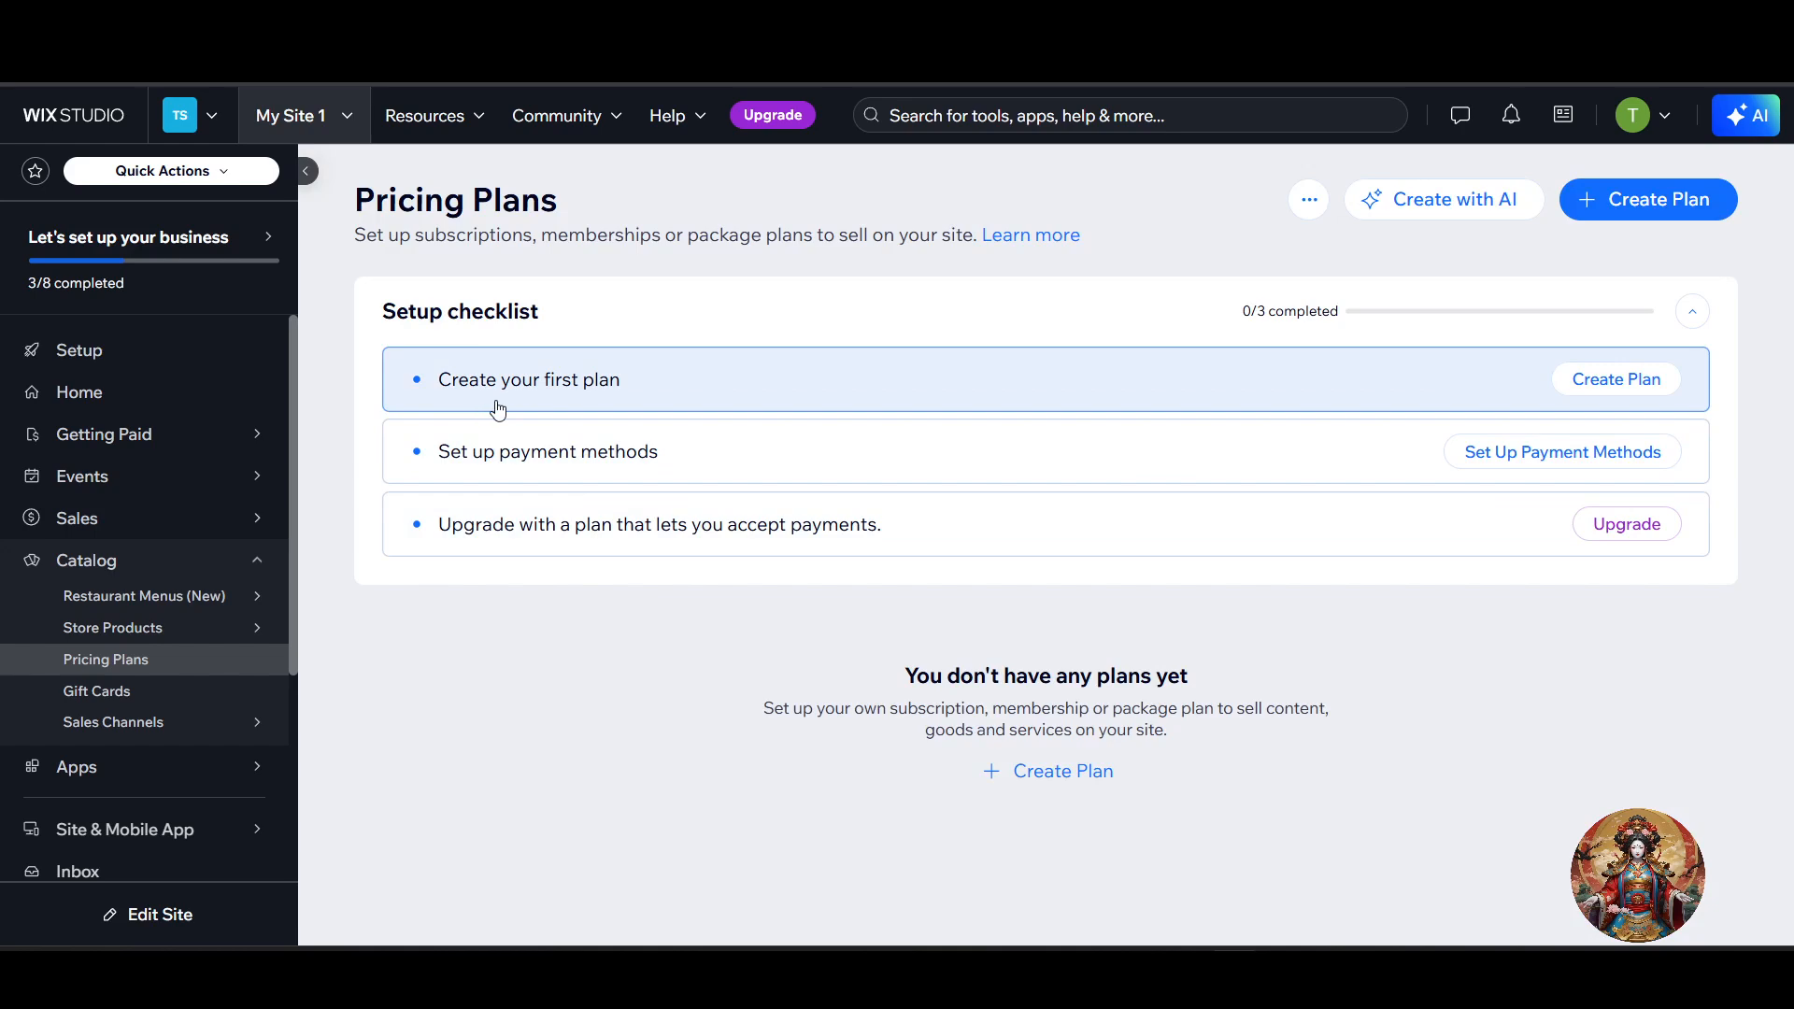
- Create the first pricing plan and name it "Basic"
left_click(1625, 384)
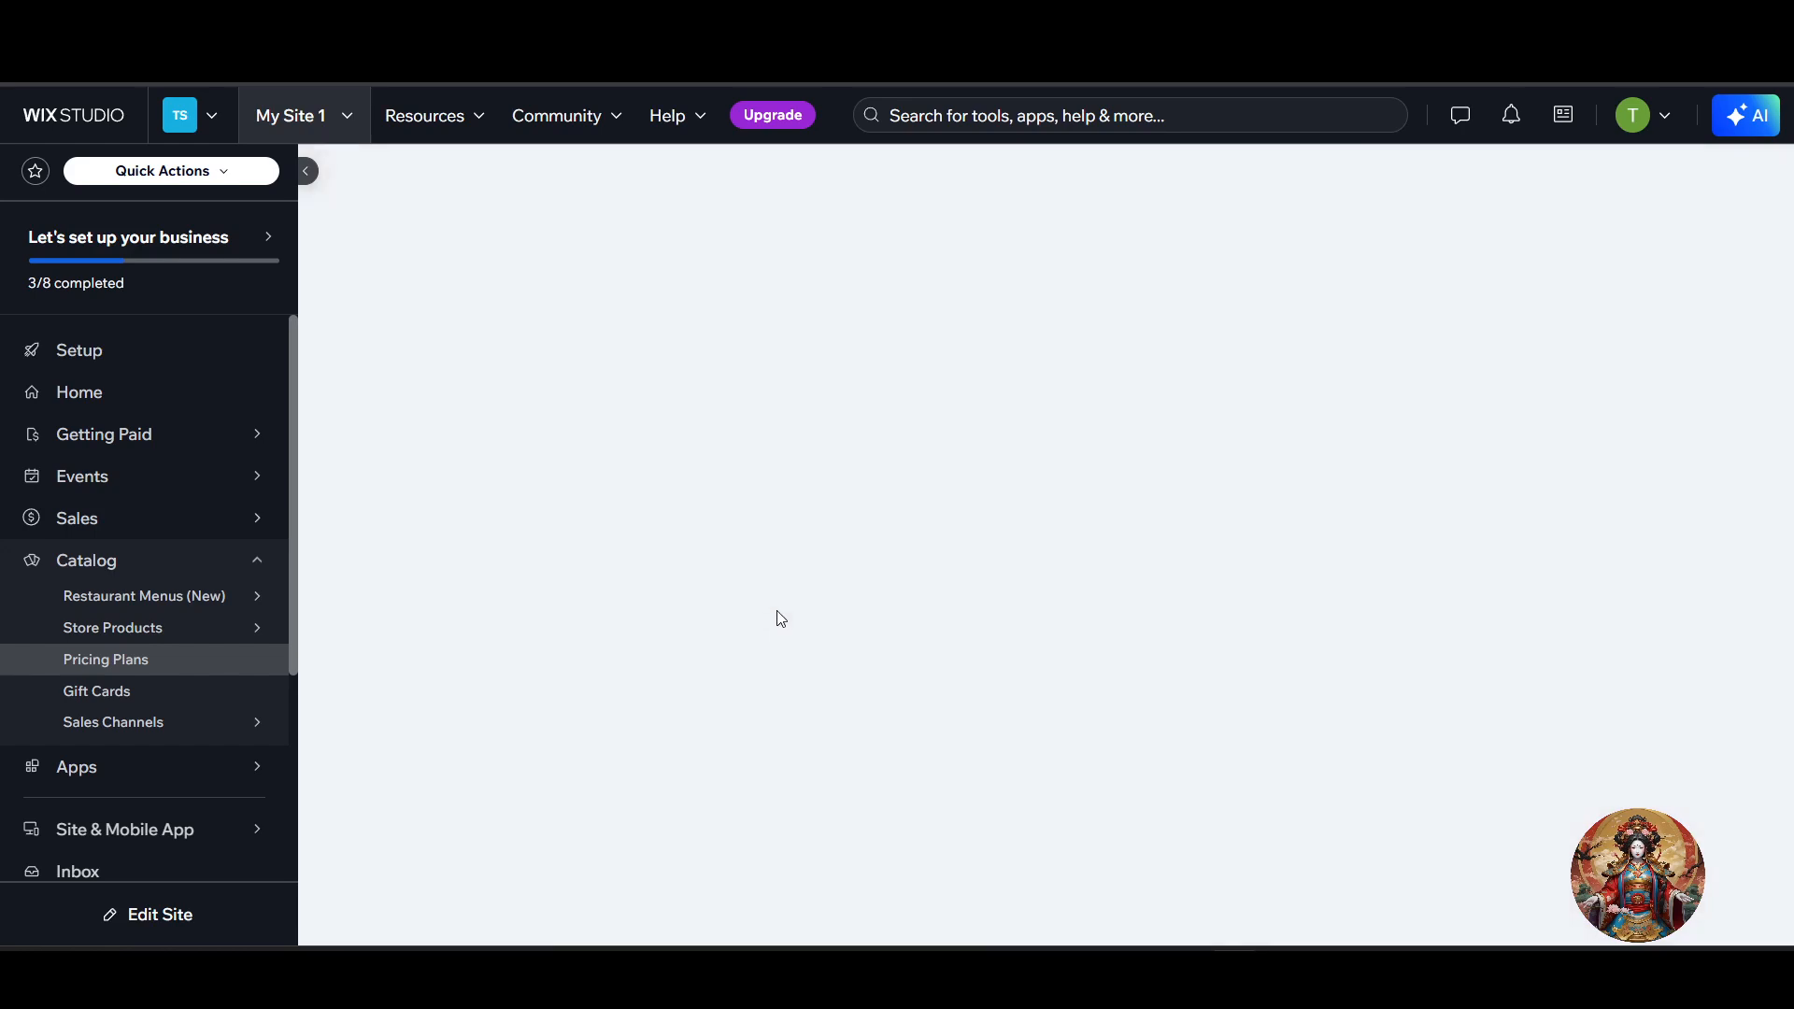
scroll(869, 505, "down", 10)
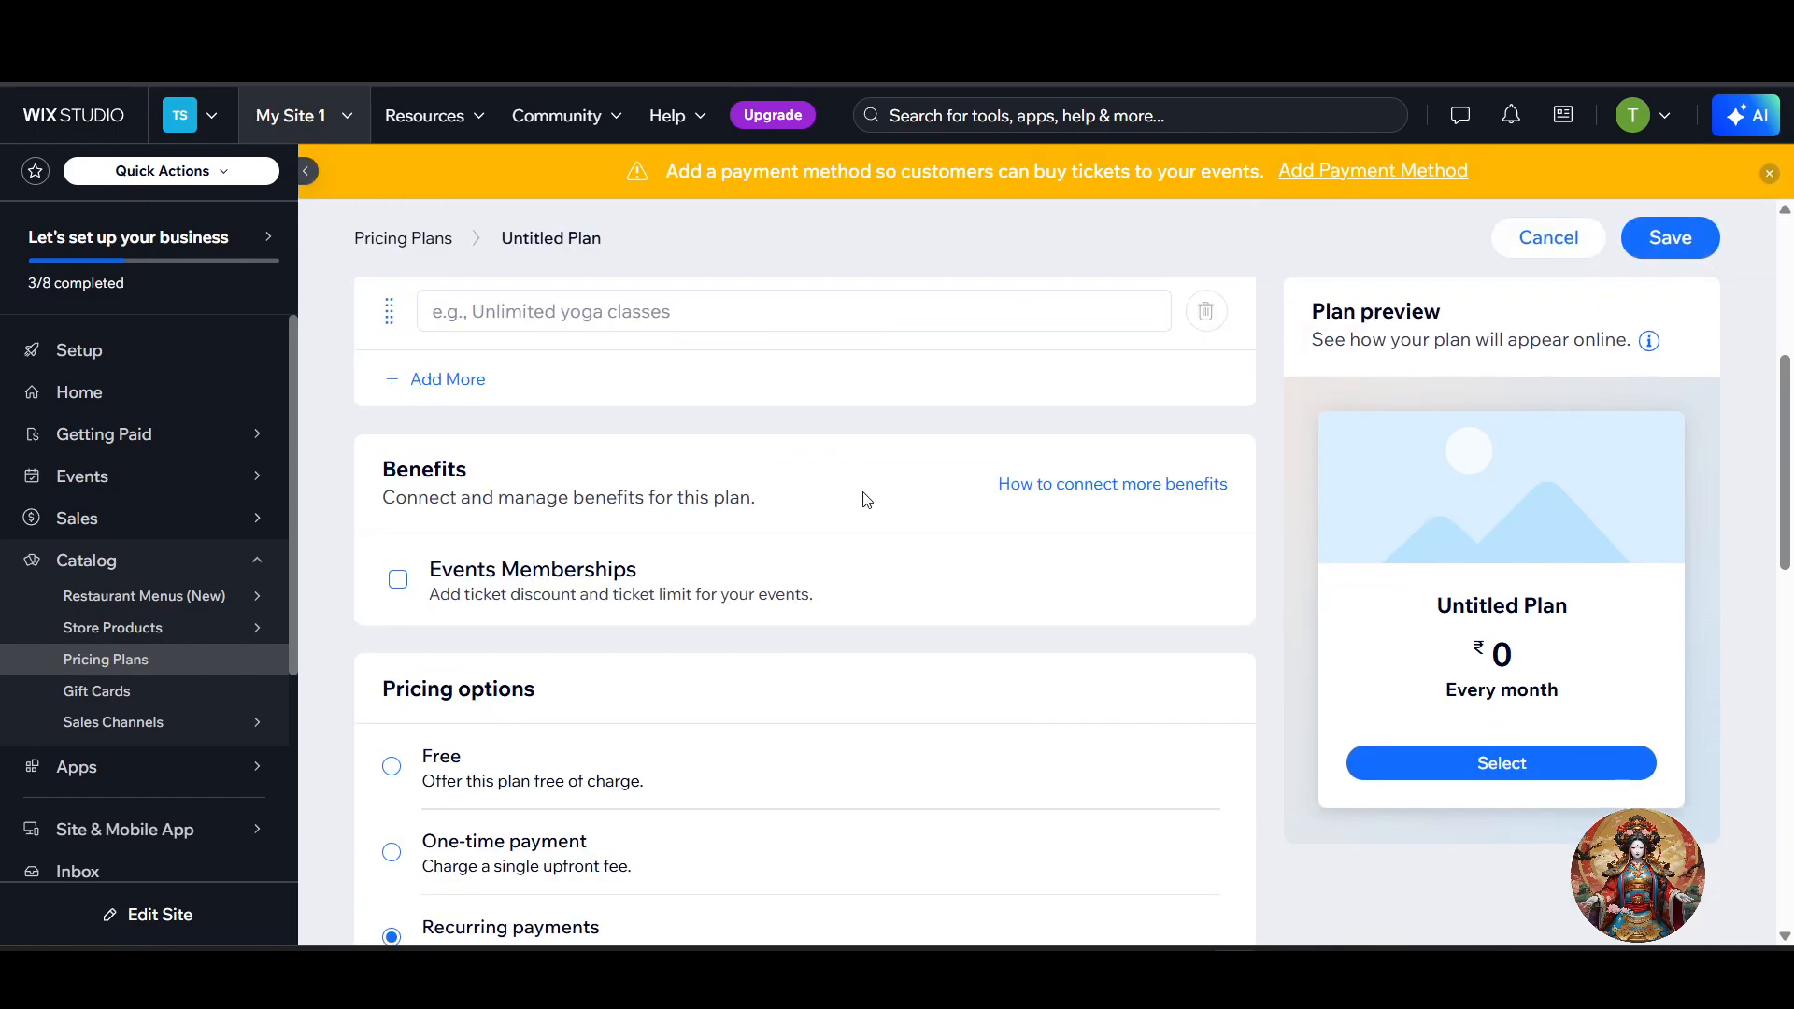
scroll(869, 504, "up", 10)
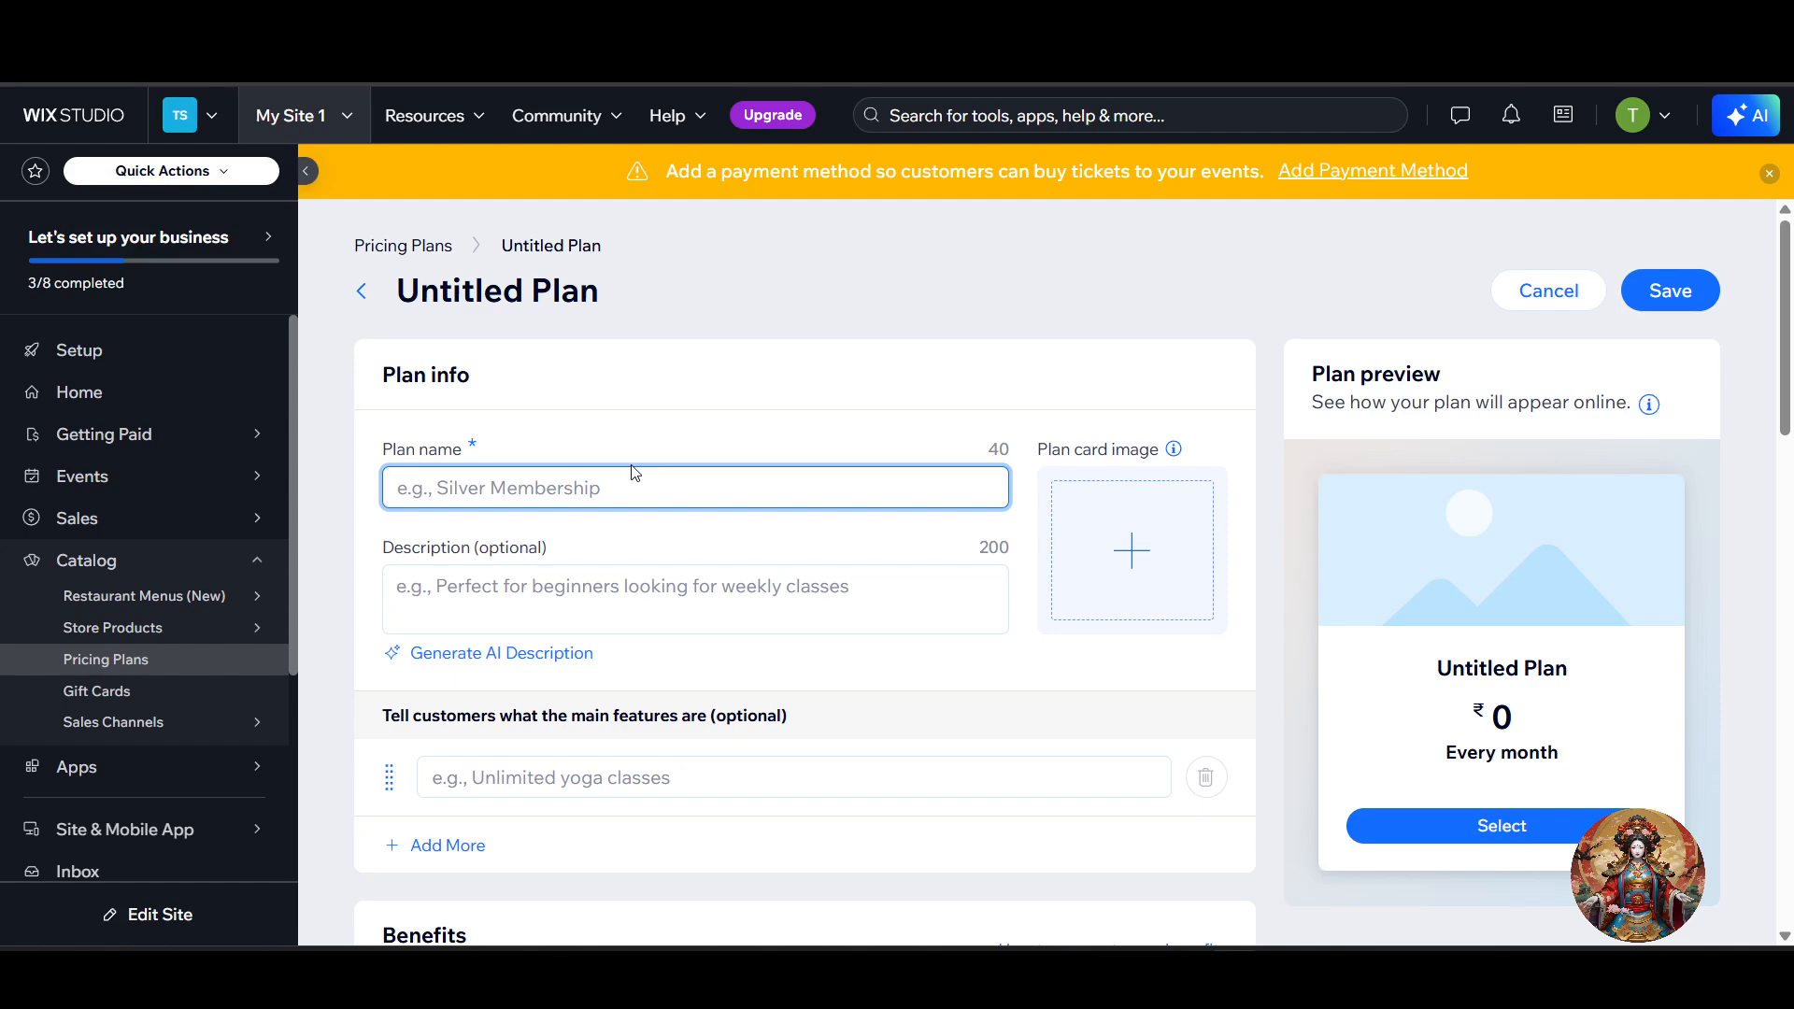
type("Baos")
key("BackSpace")
key("BackSpace")
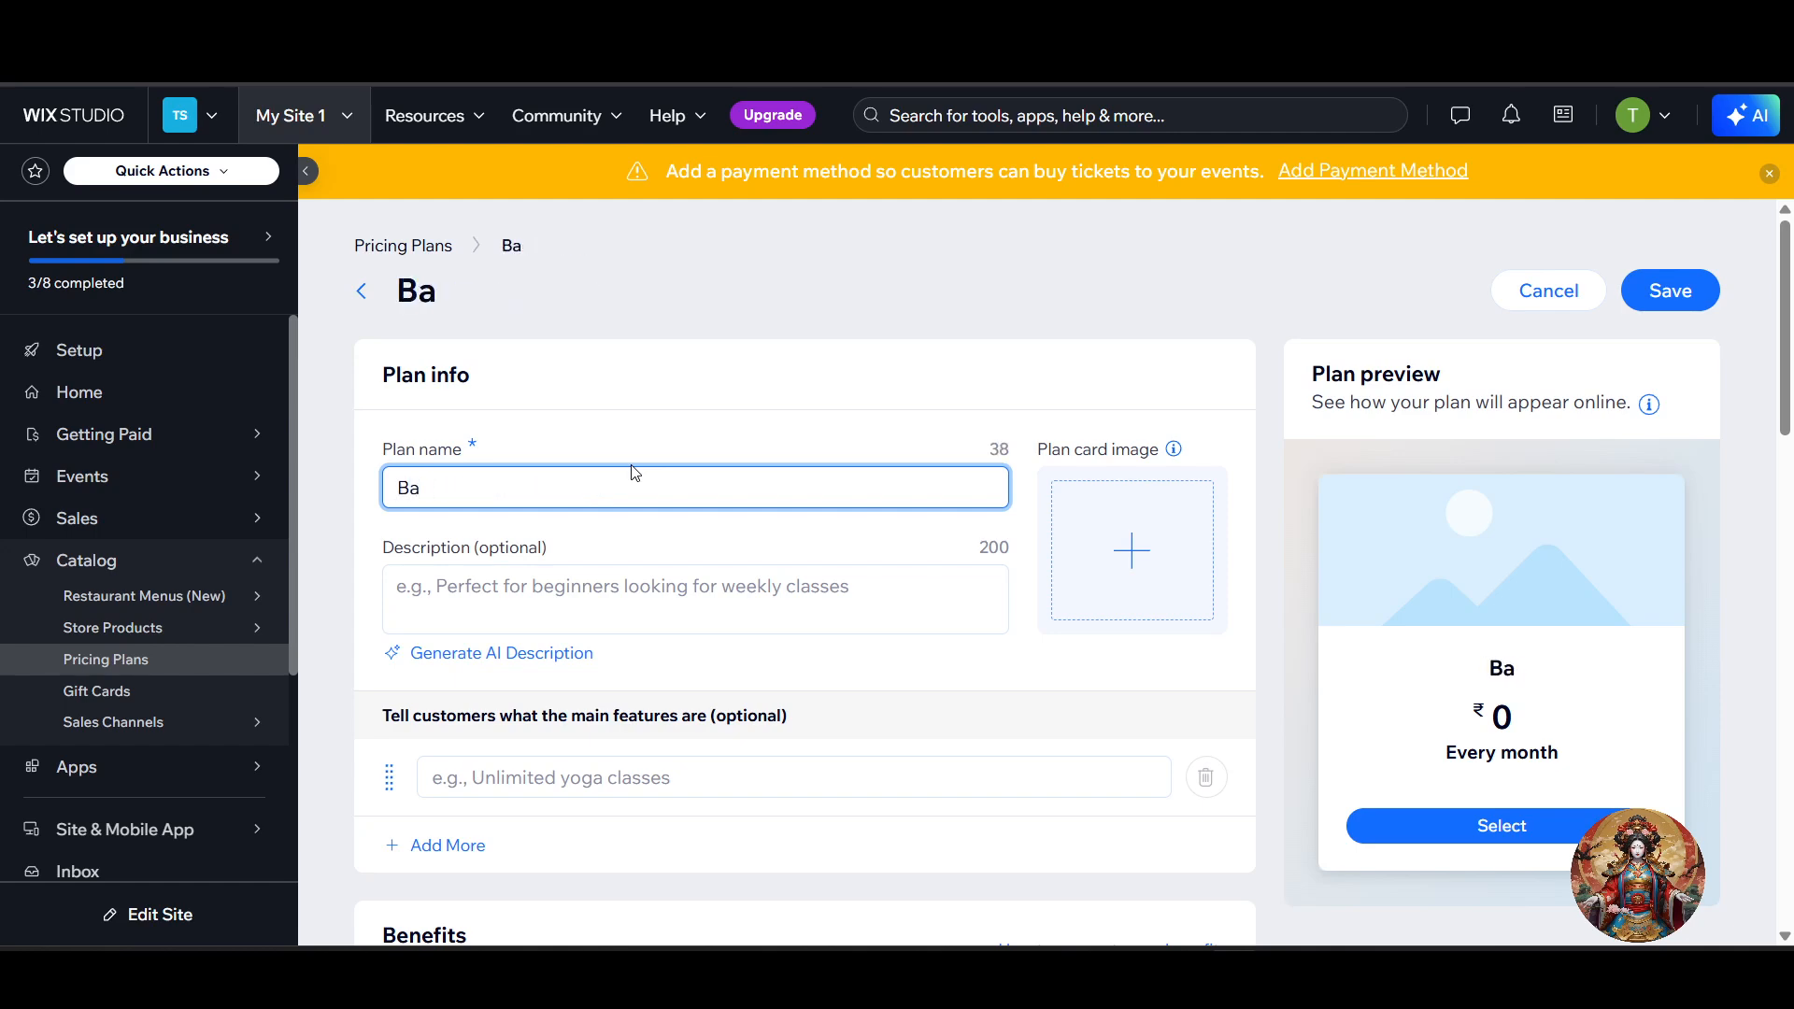
type("sic")
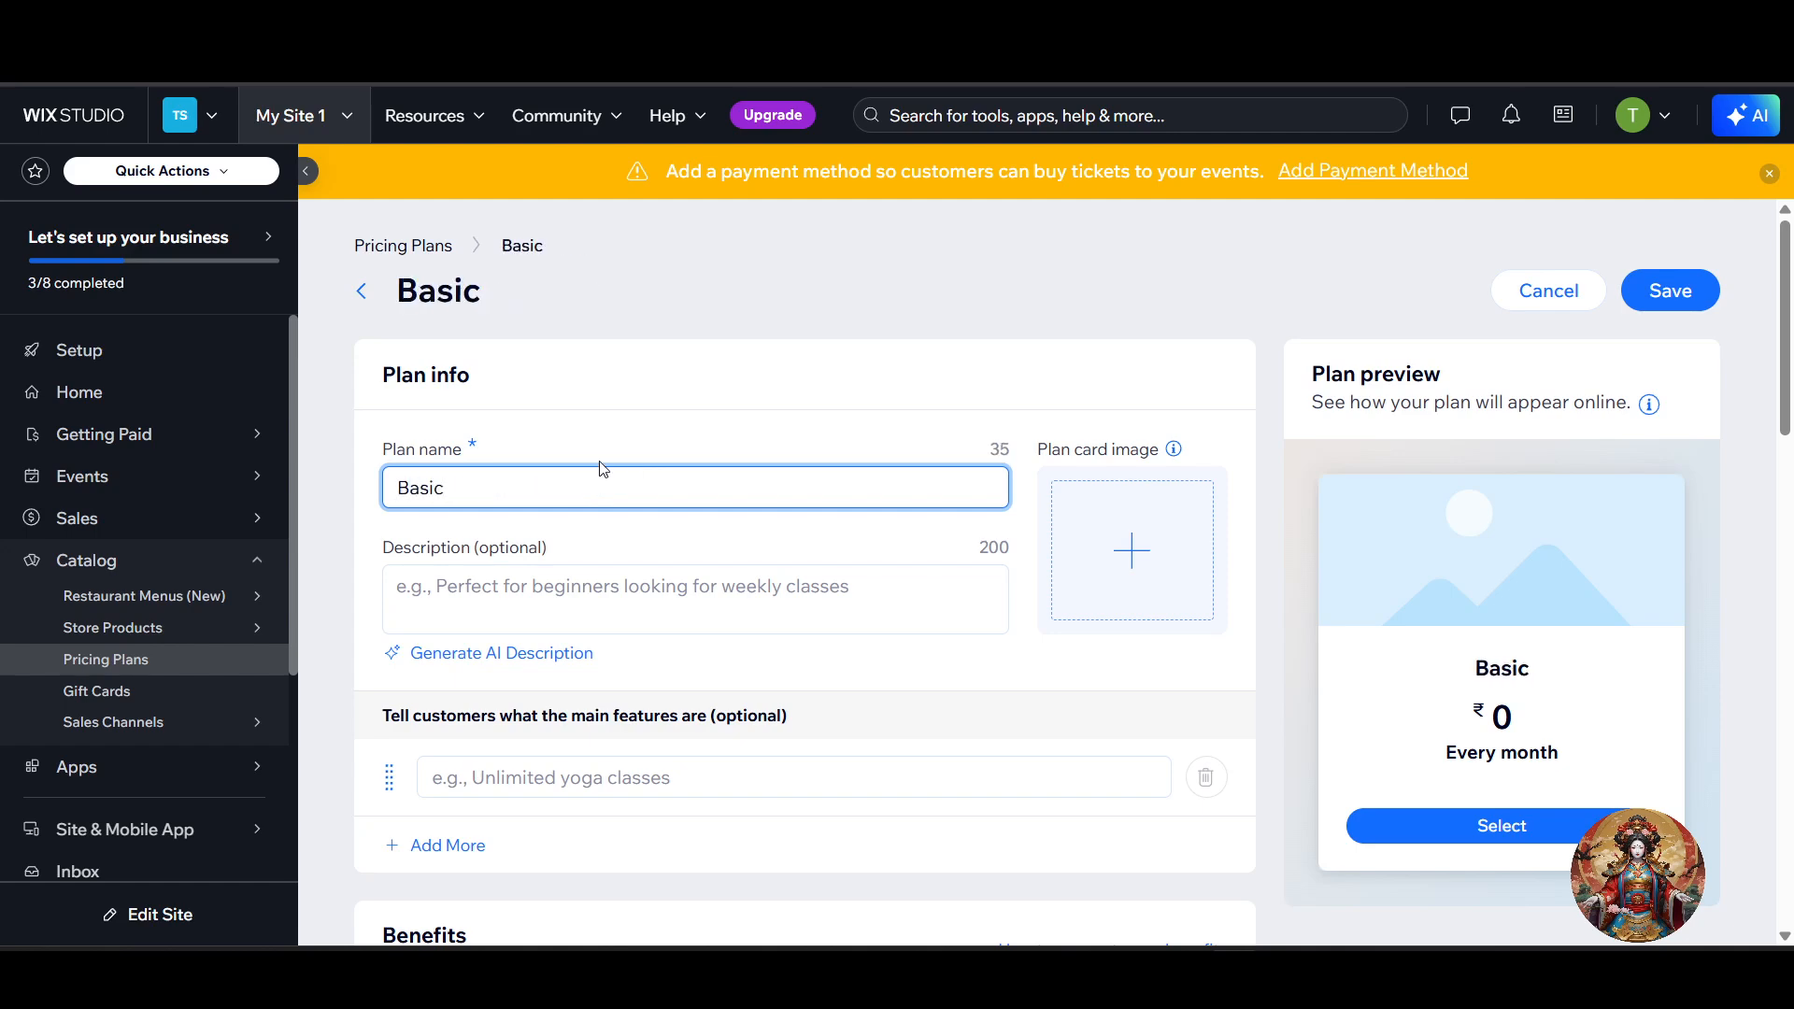
- Get a description from a new ChatGPT chat and enter it for the Basic plan, beginning "In this video, we're covering the Basic Plan"
left_click(577, 591)
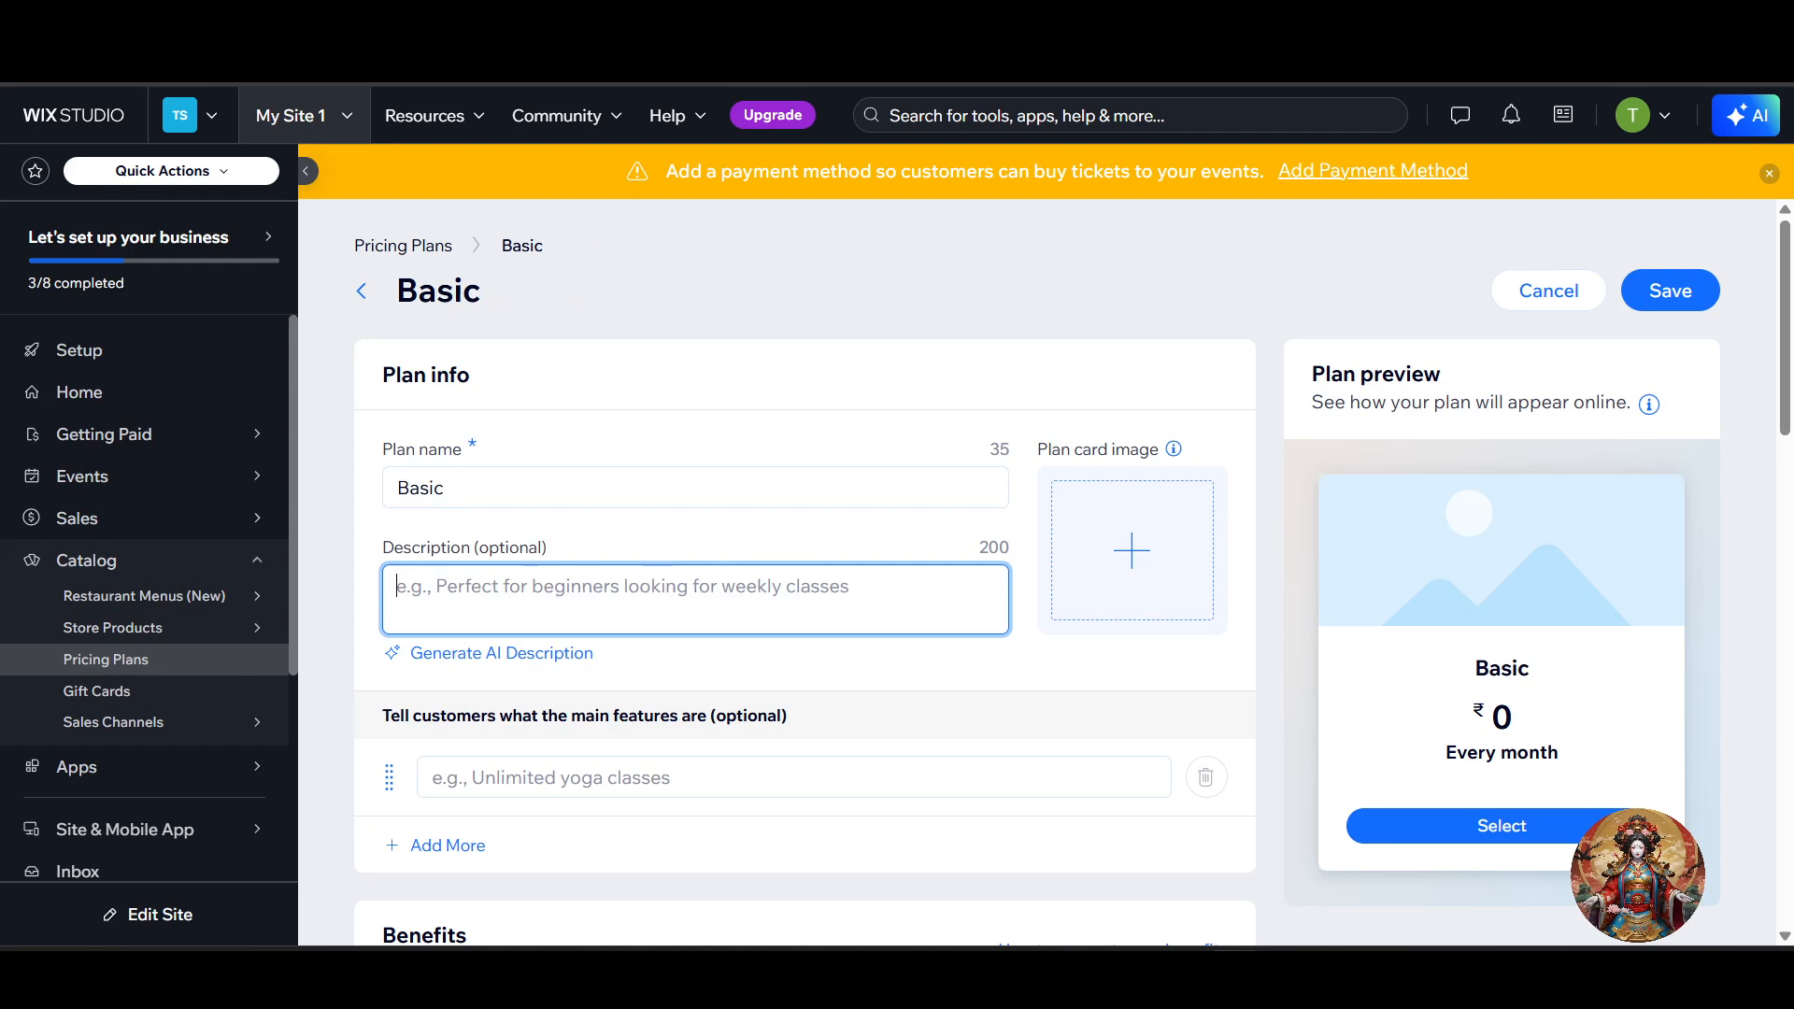
key("alt+Tab")
left_click(791, 805)
type("giv")
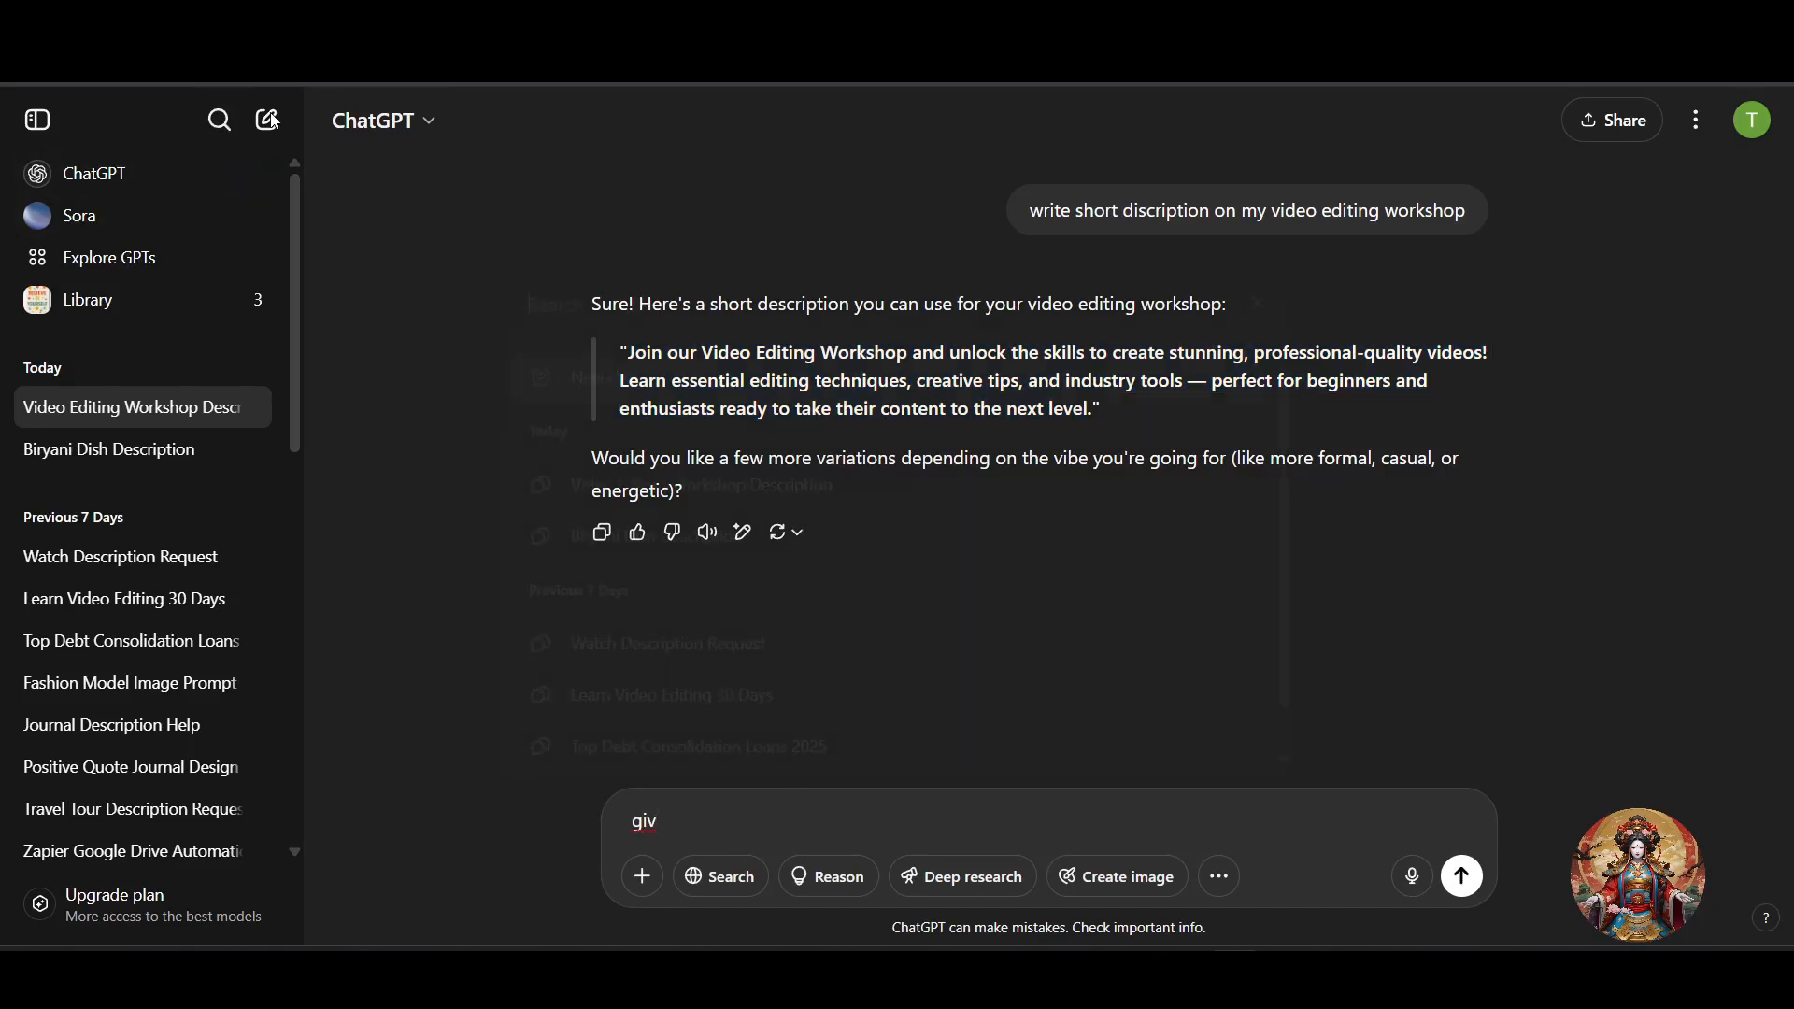
left_click(266, 118)
type("g")
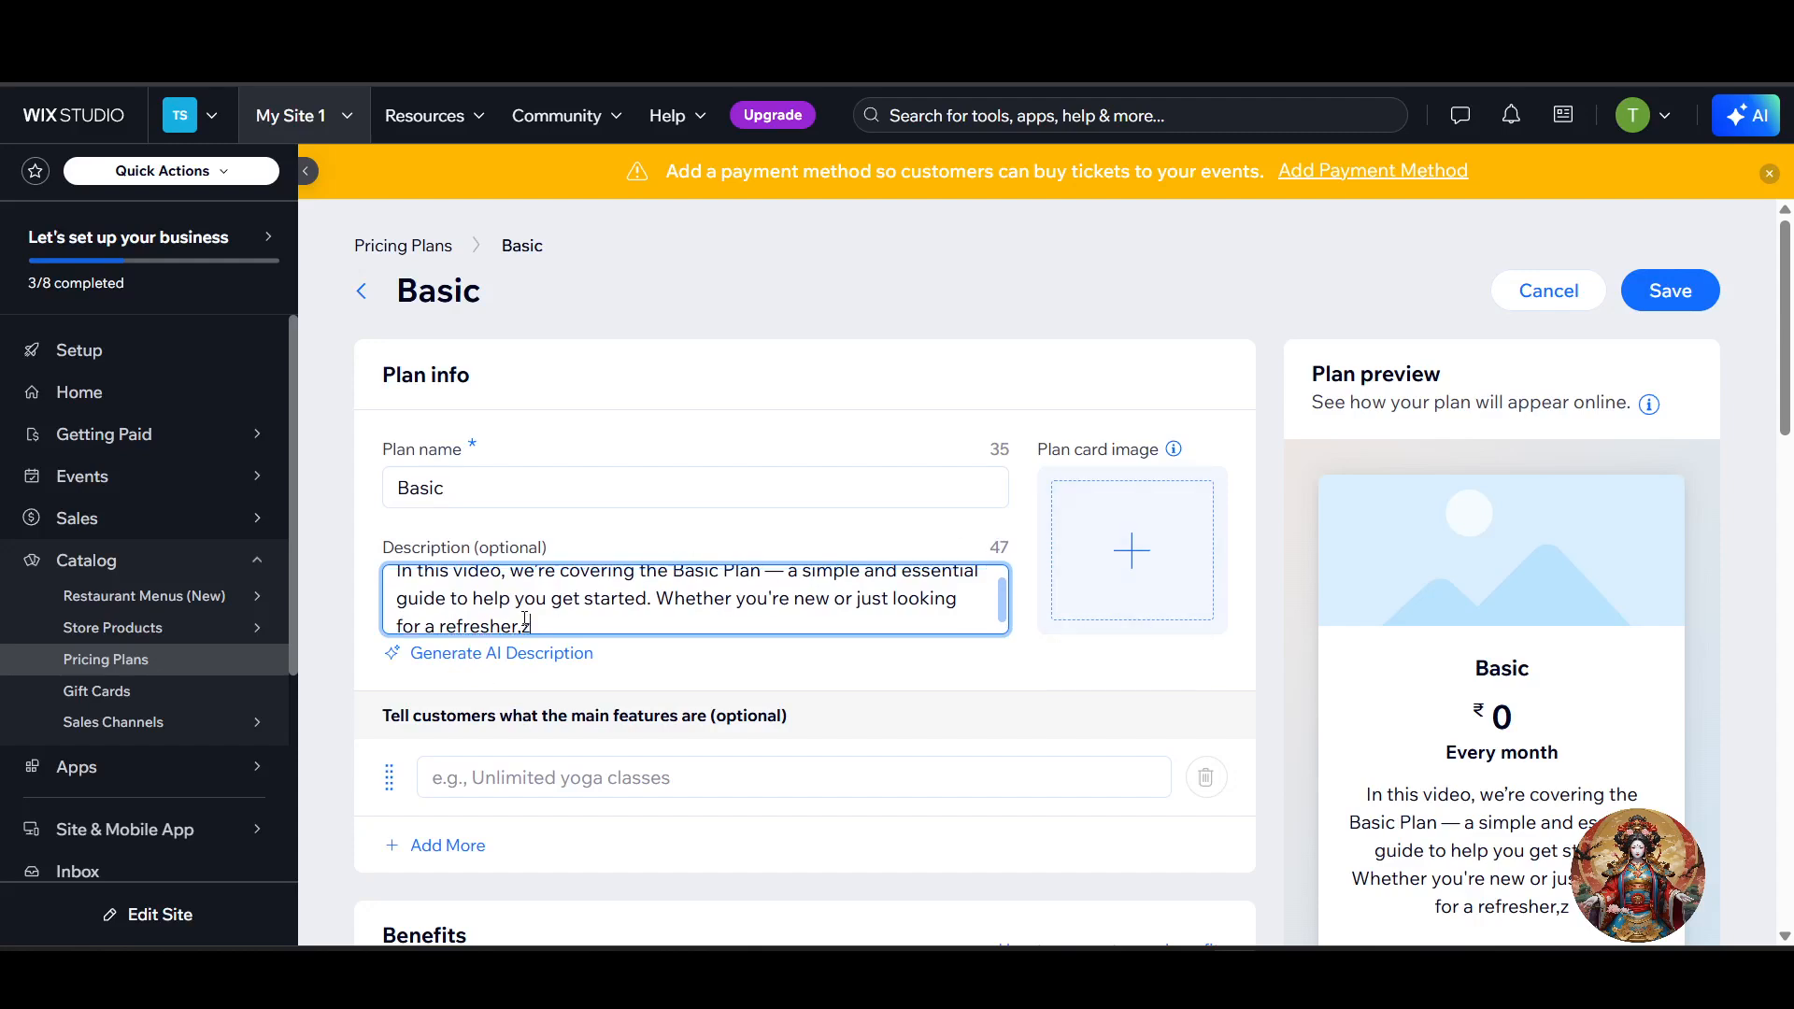
scroll(532, 619, "up", 1)
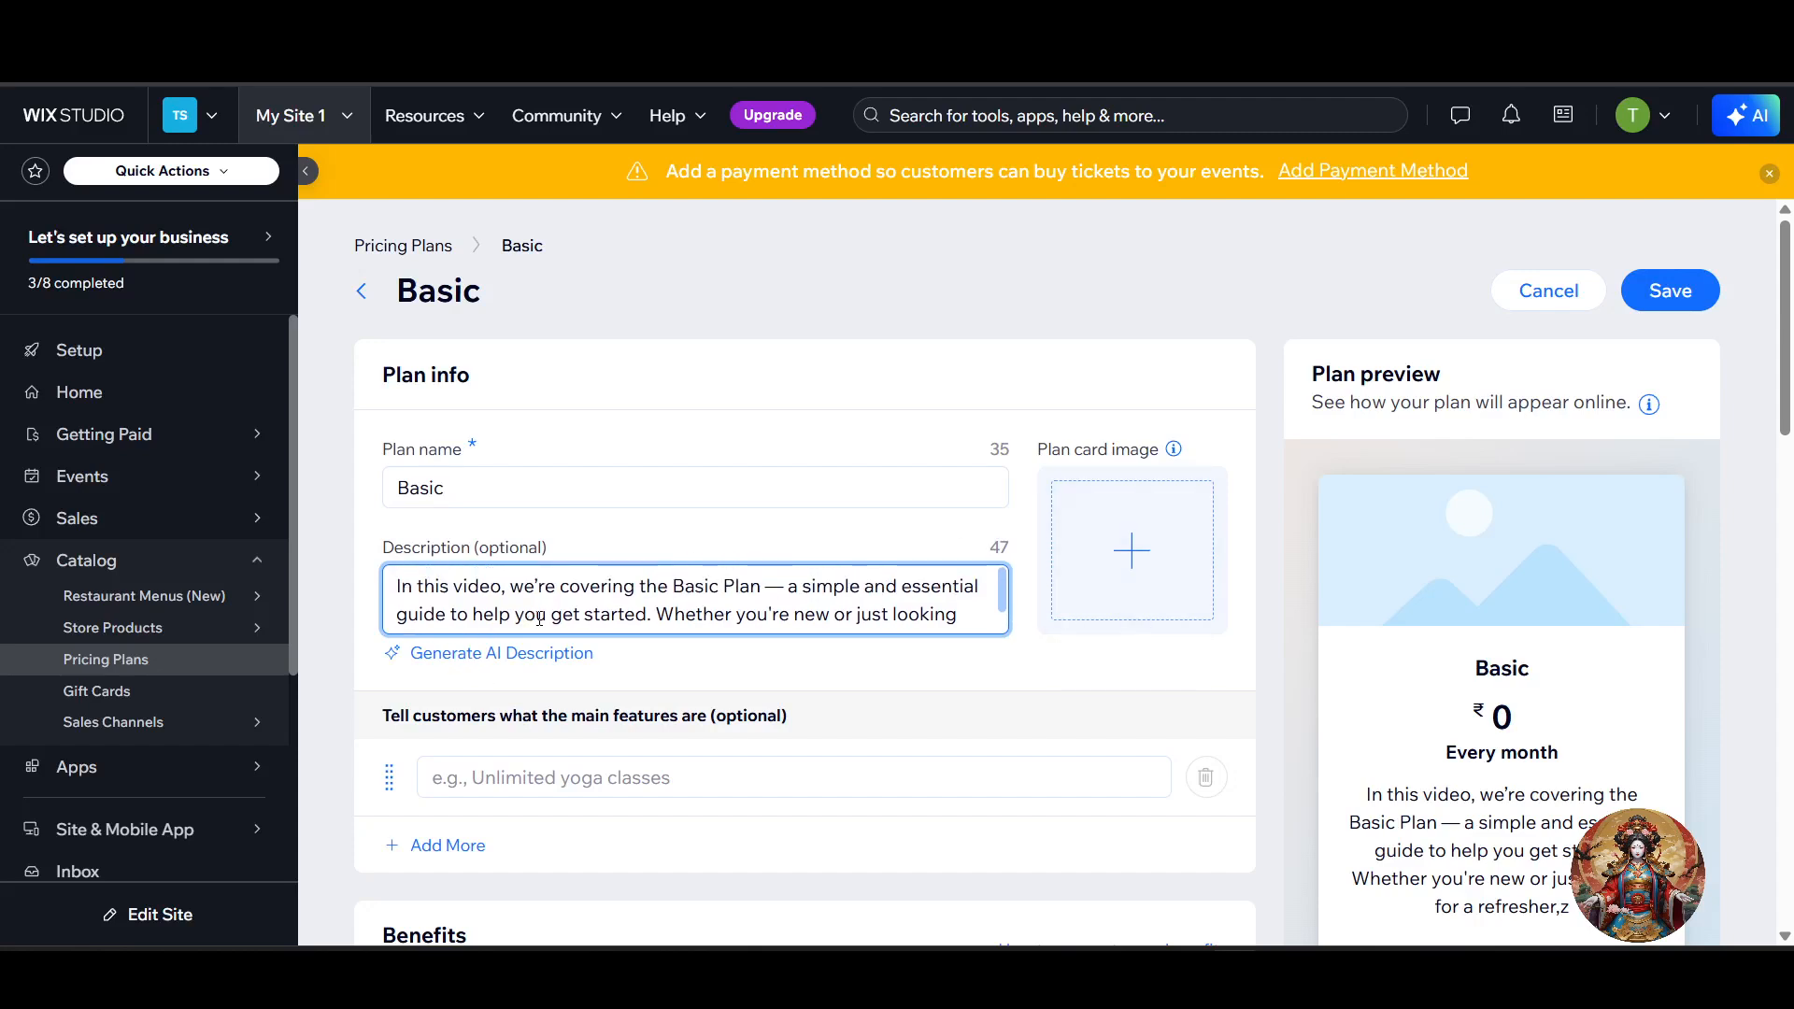
left_click(1031, 662)
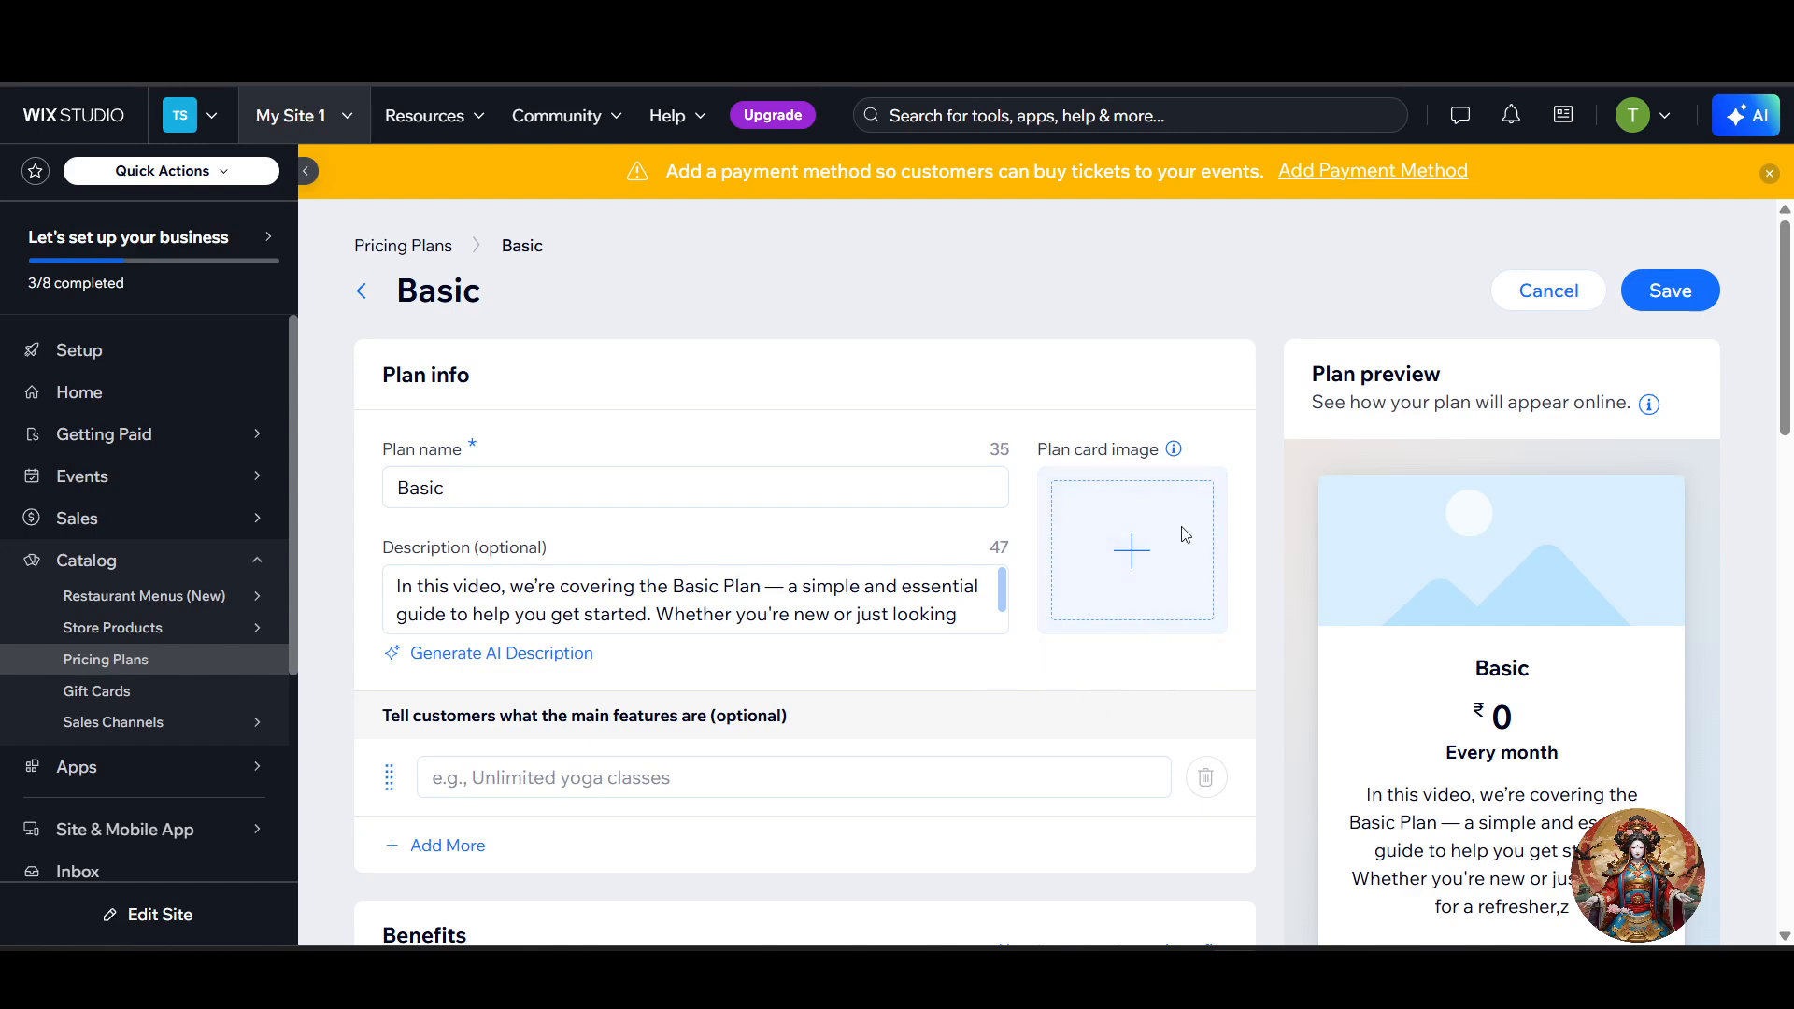
- Search the media library for "video editing" and set the Unsplash photo of a person editing in a dark room as the plan card image
left_click(1114, 619)
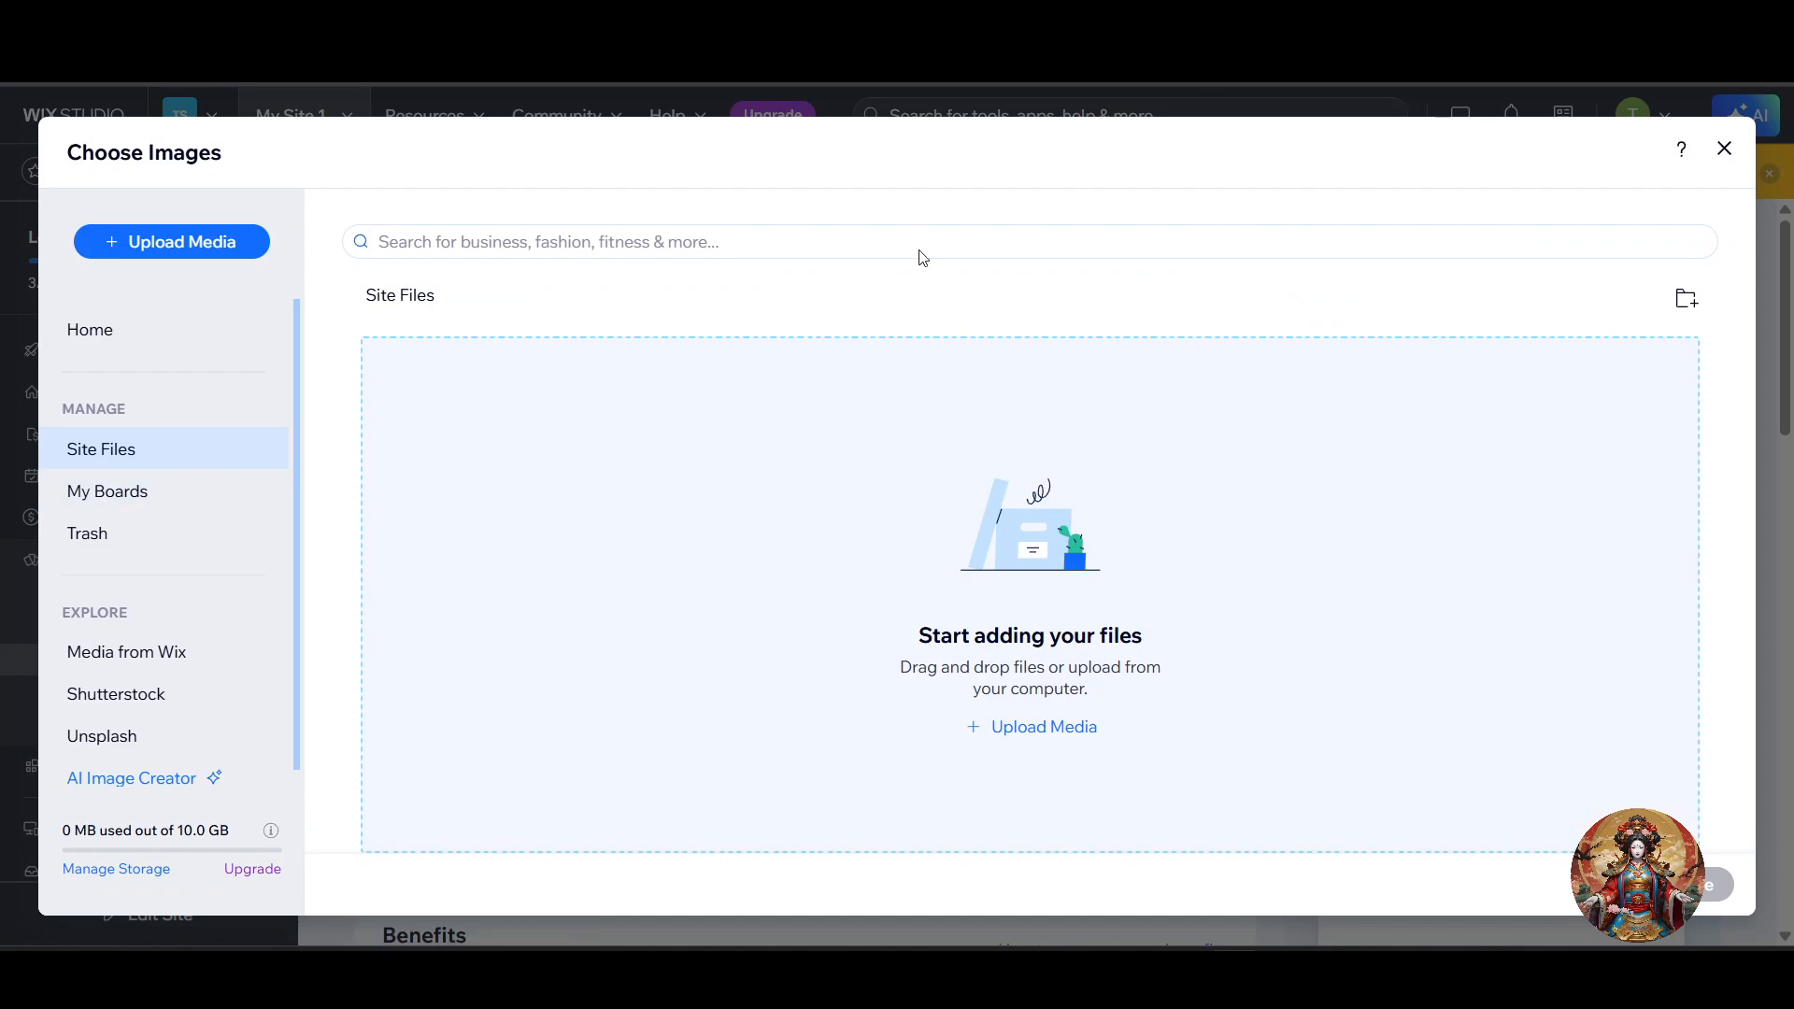
scroll(178, 645, "down", 1)
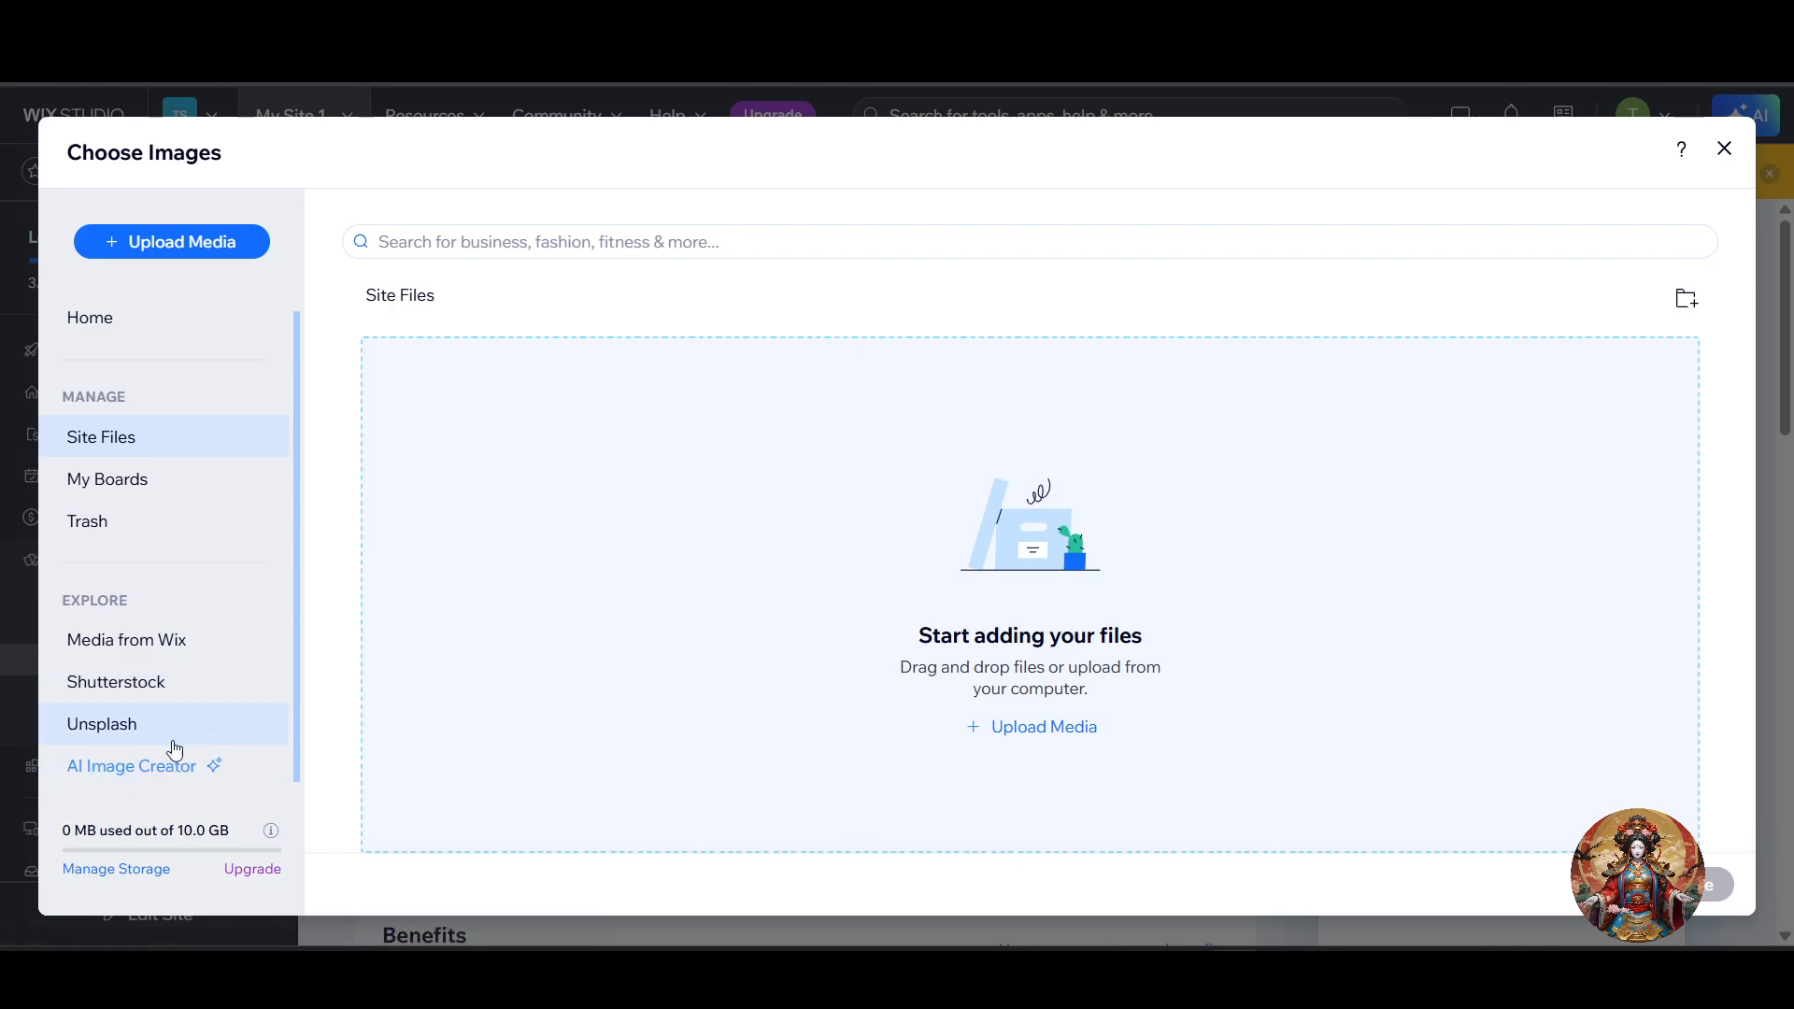
left_click(514, 241)
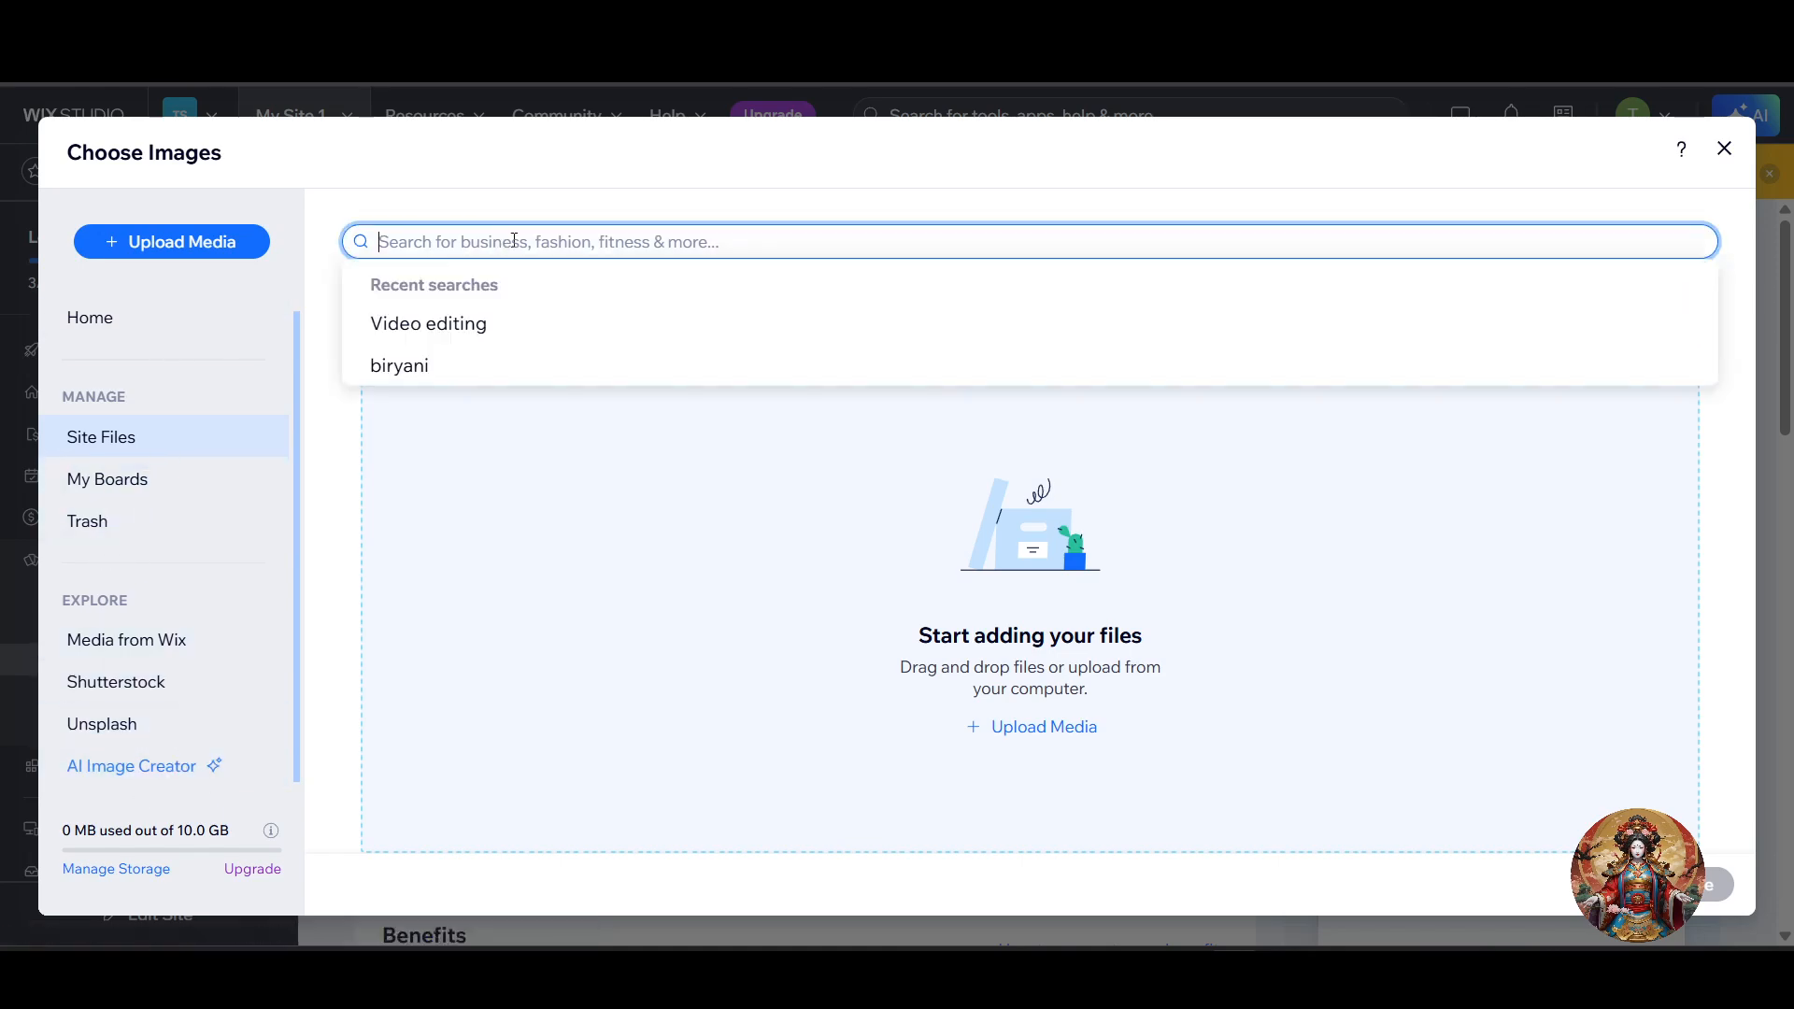
type("video editing")
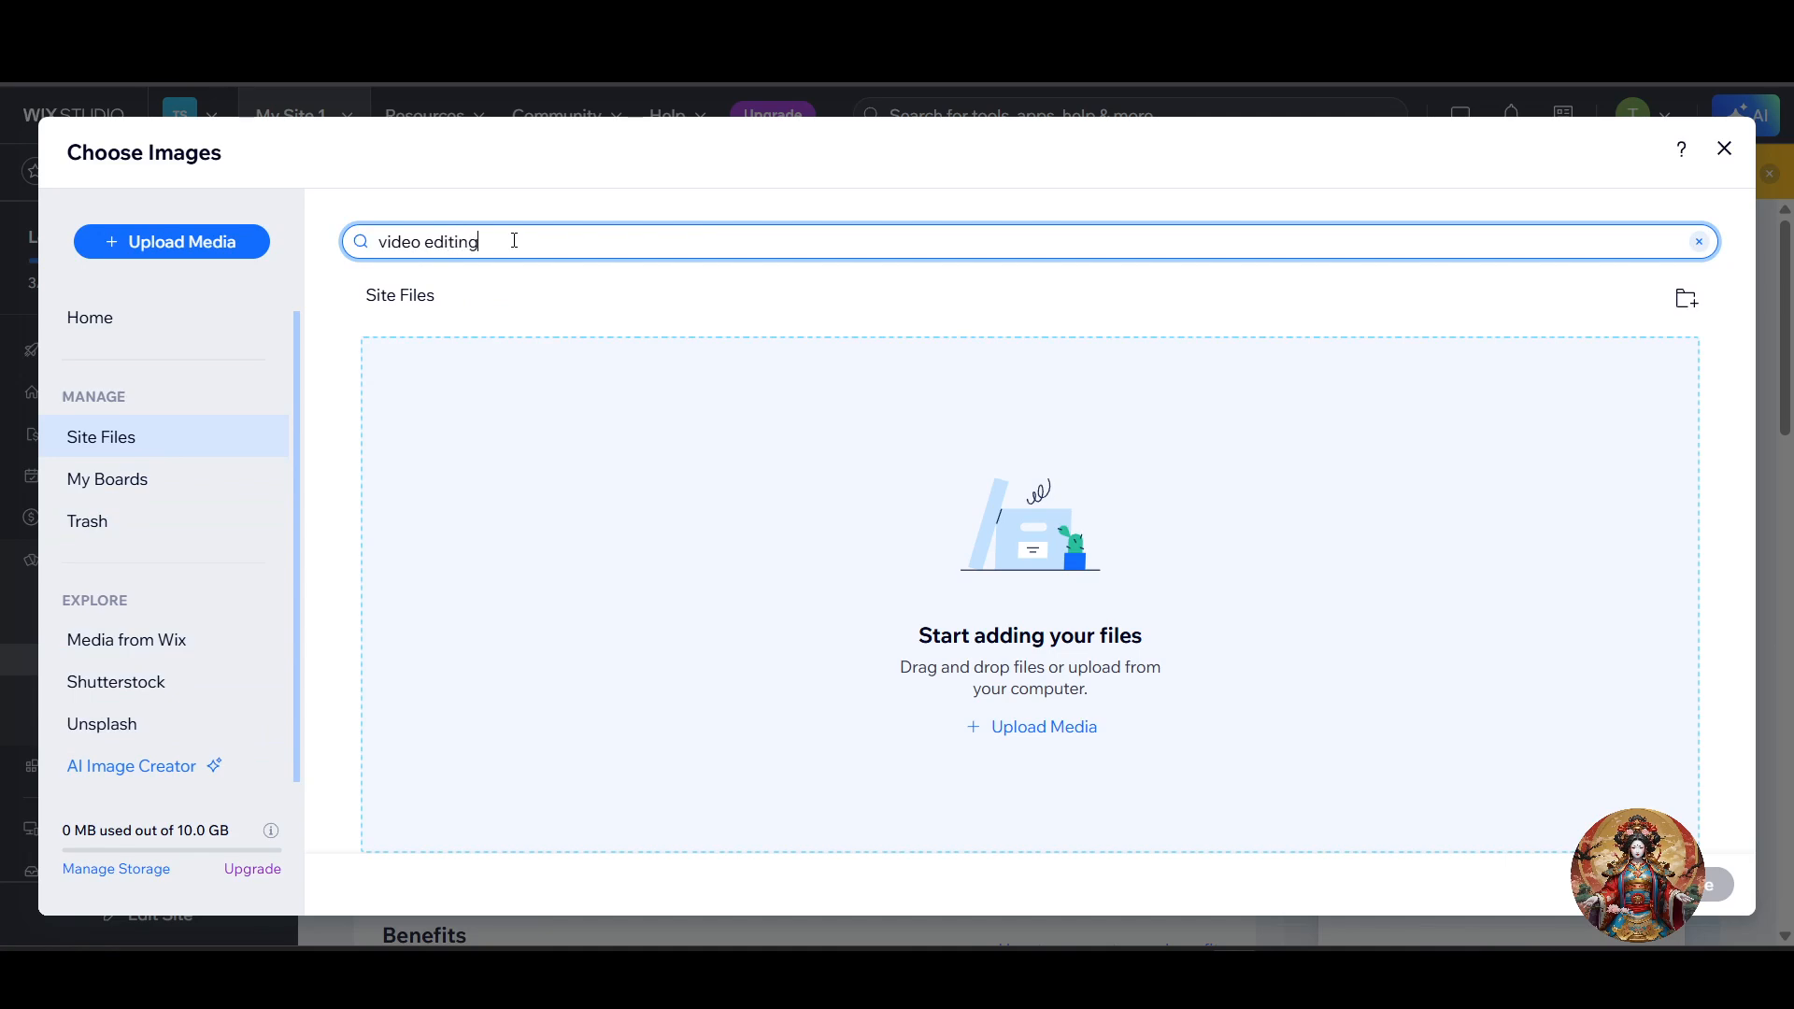
key("Return")
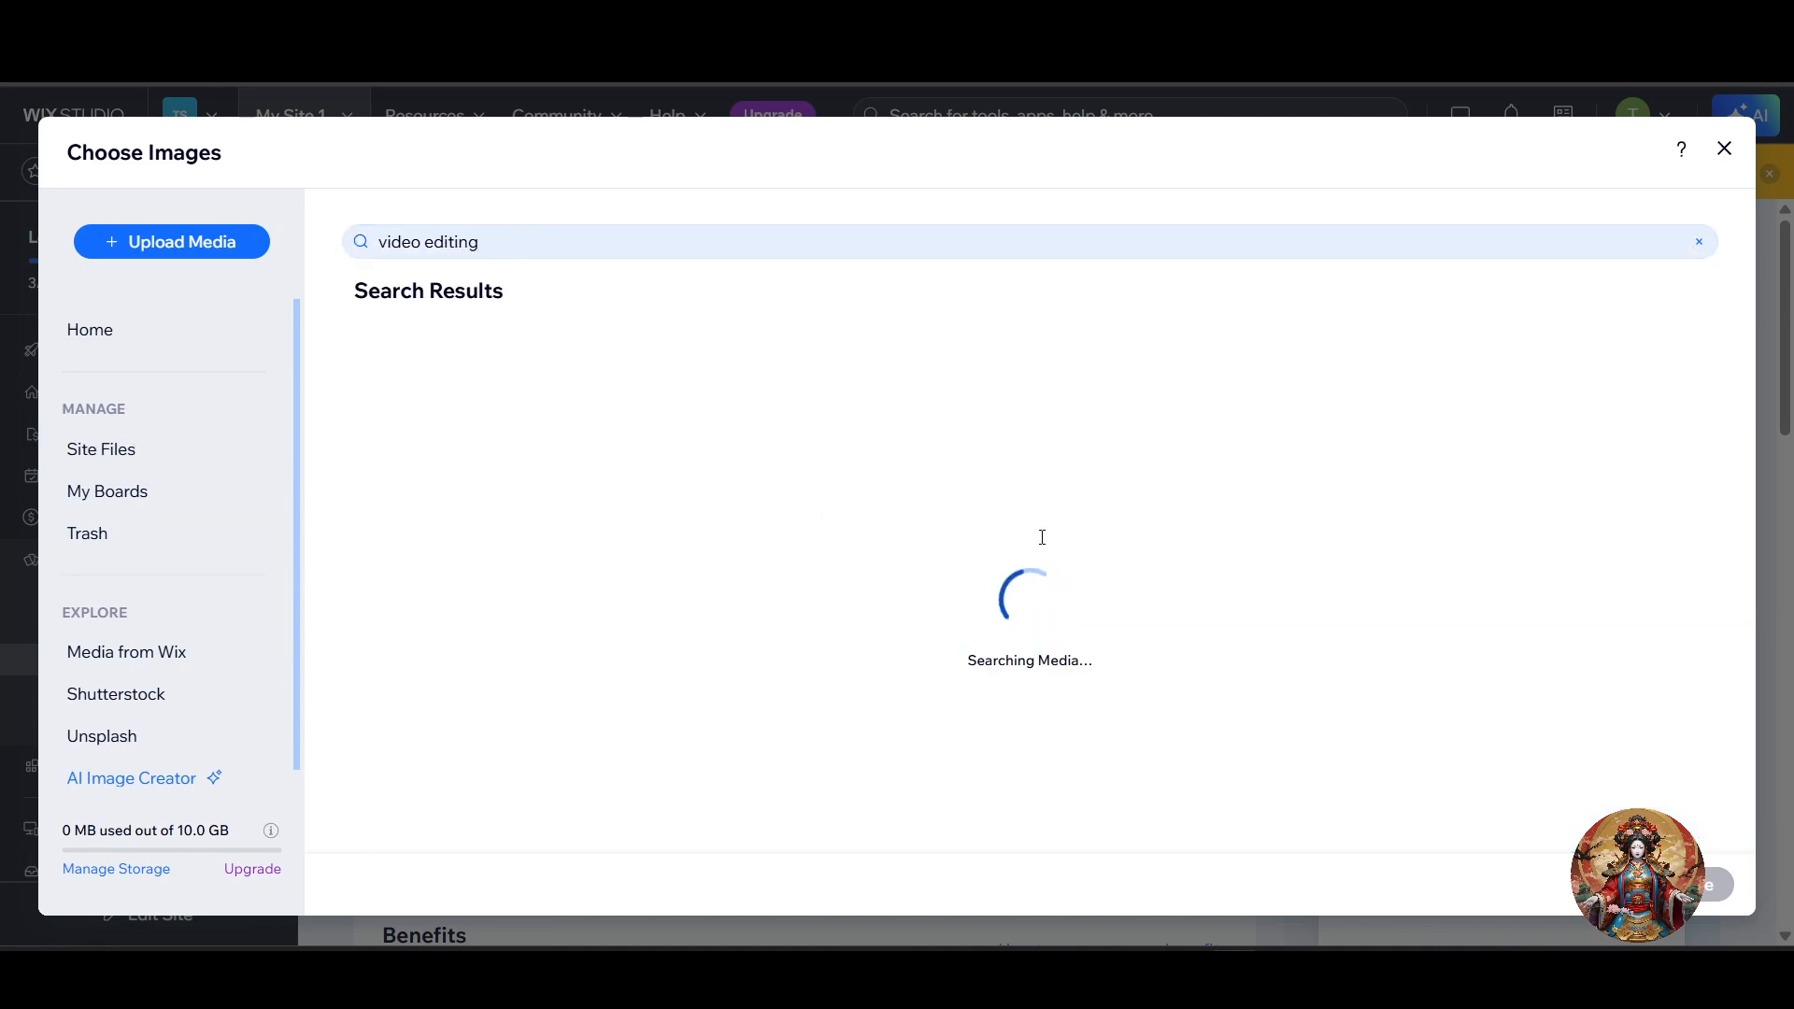
left_click(819, 598)
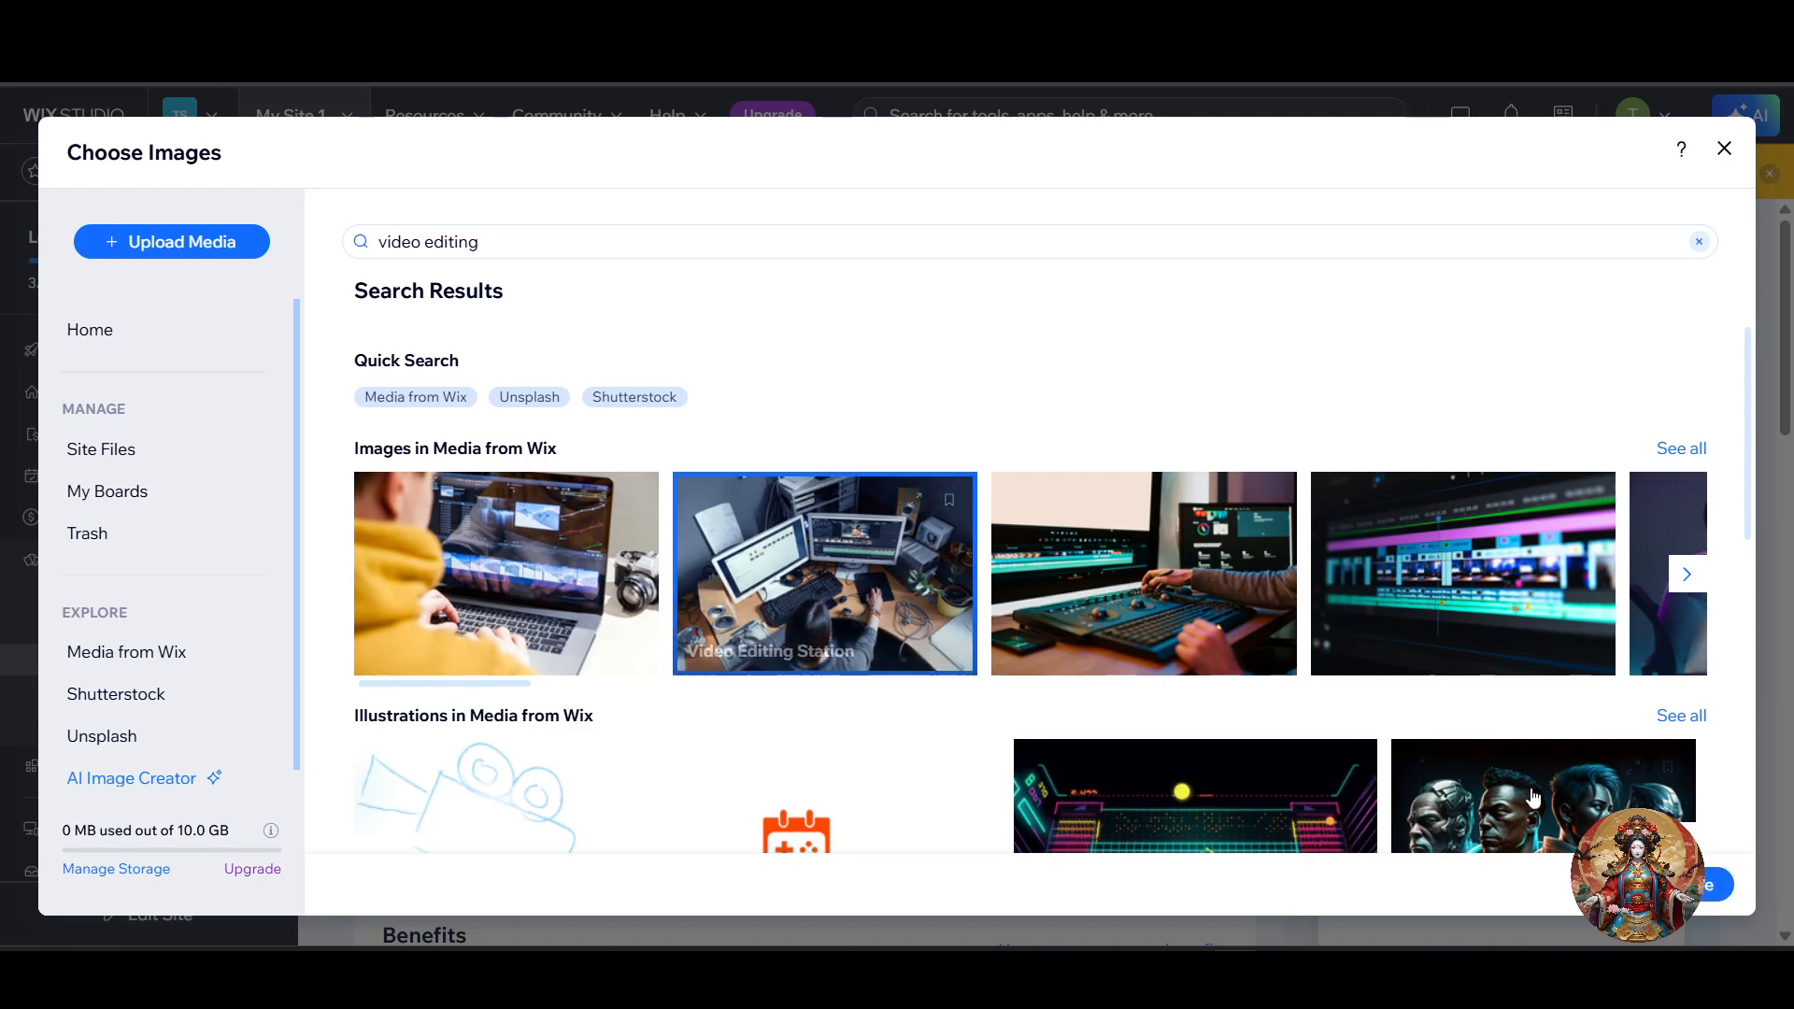
scroll(1221, 721, "down", 5)
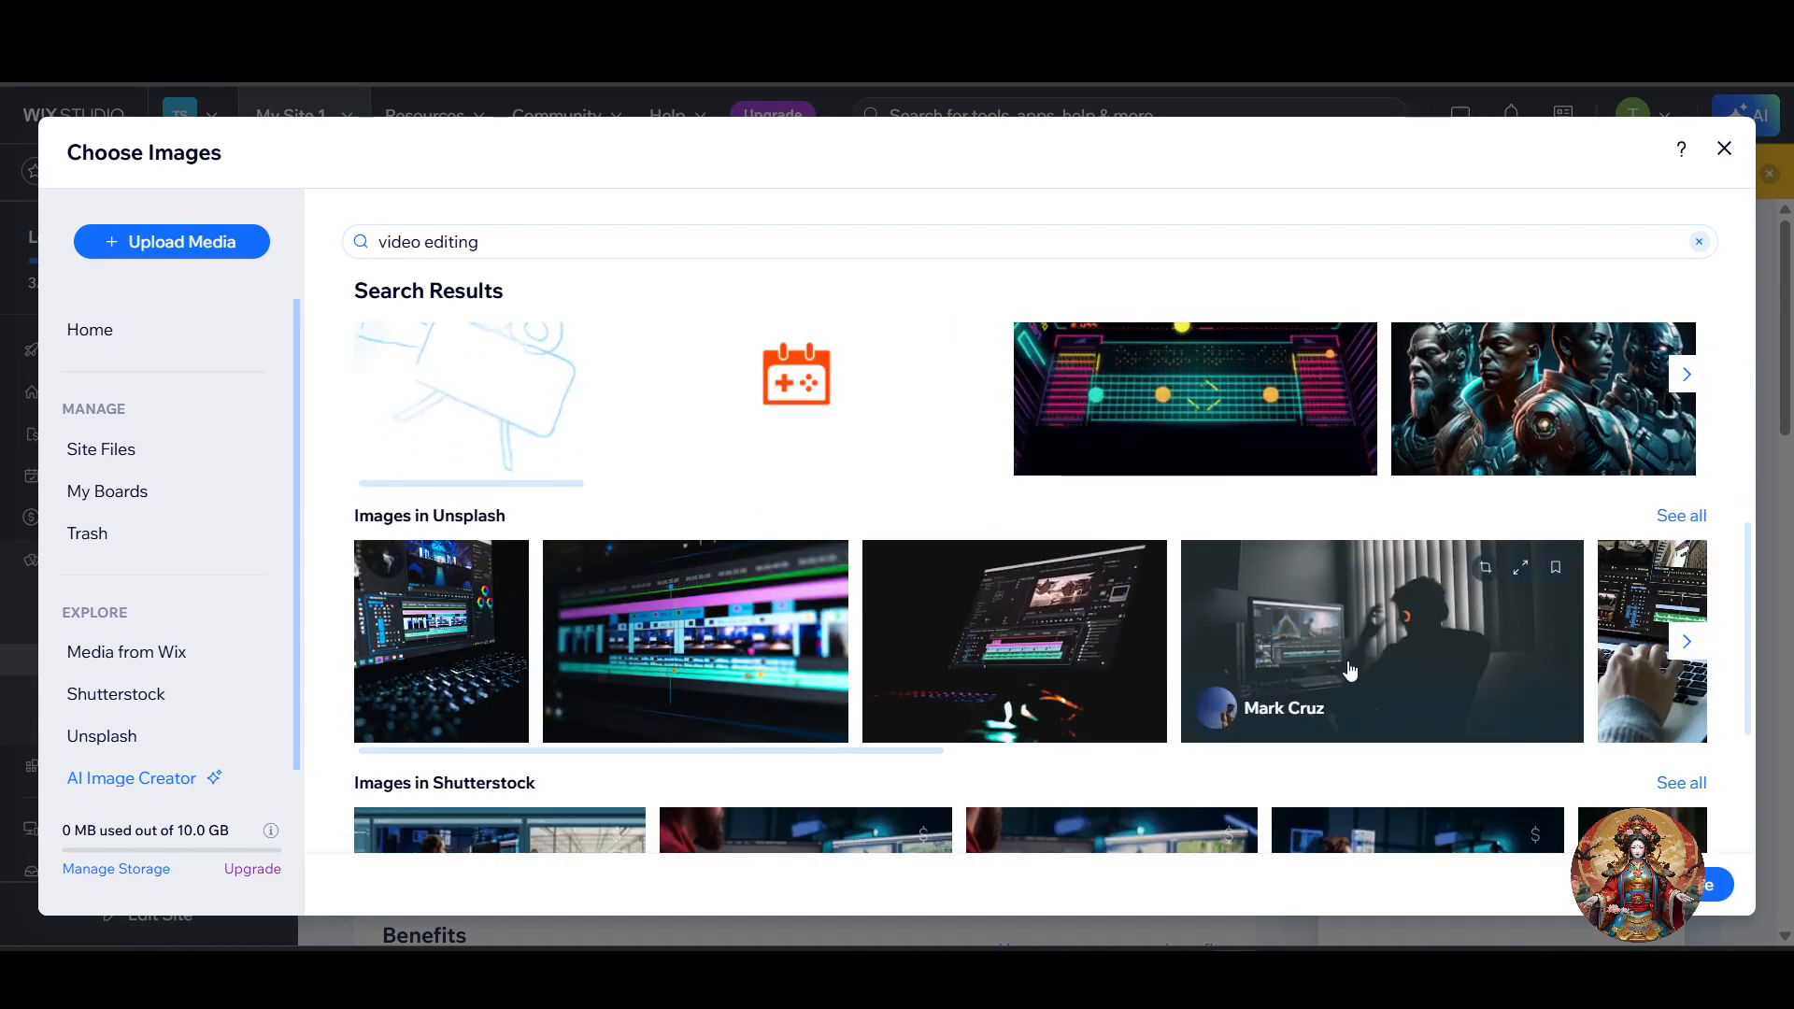
left_click(1356, 654)
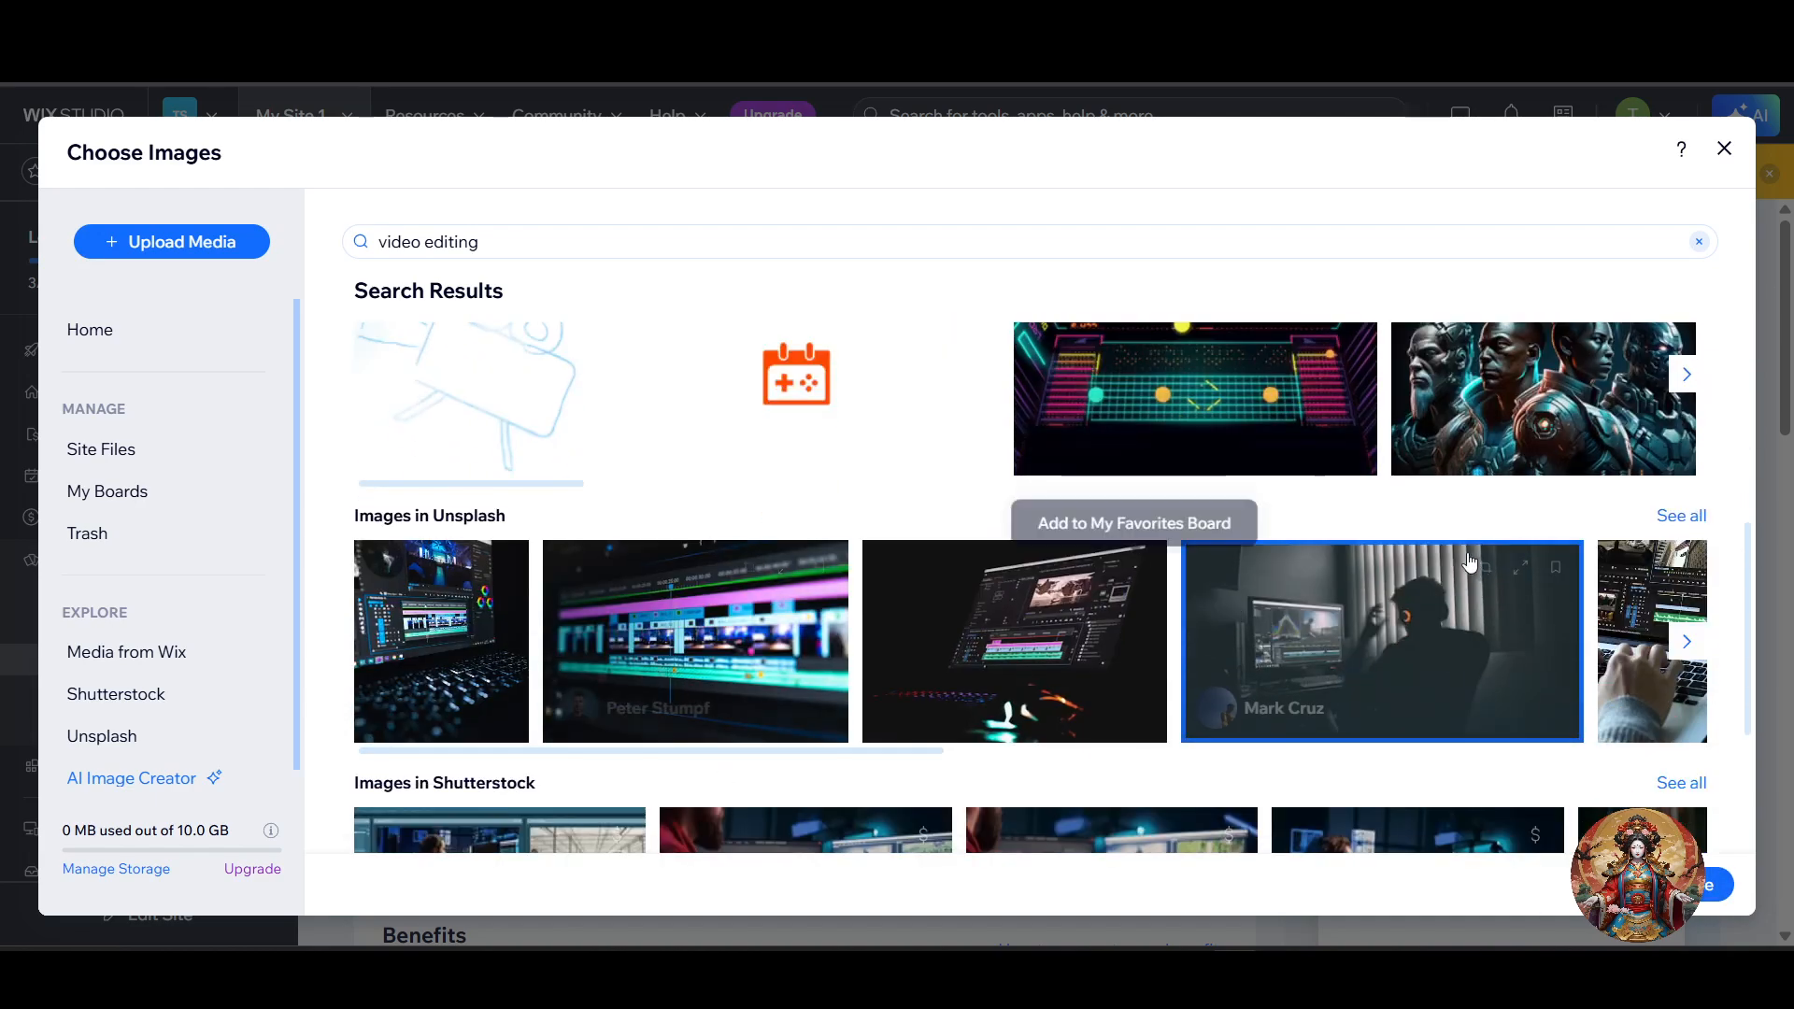
double_click(1317, 625)
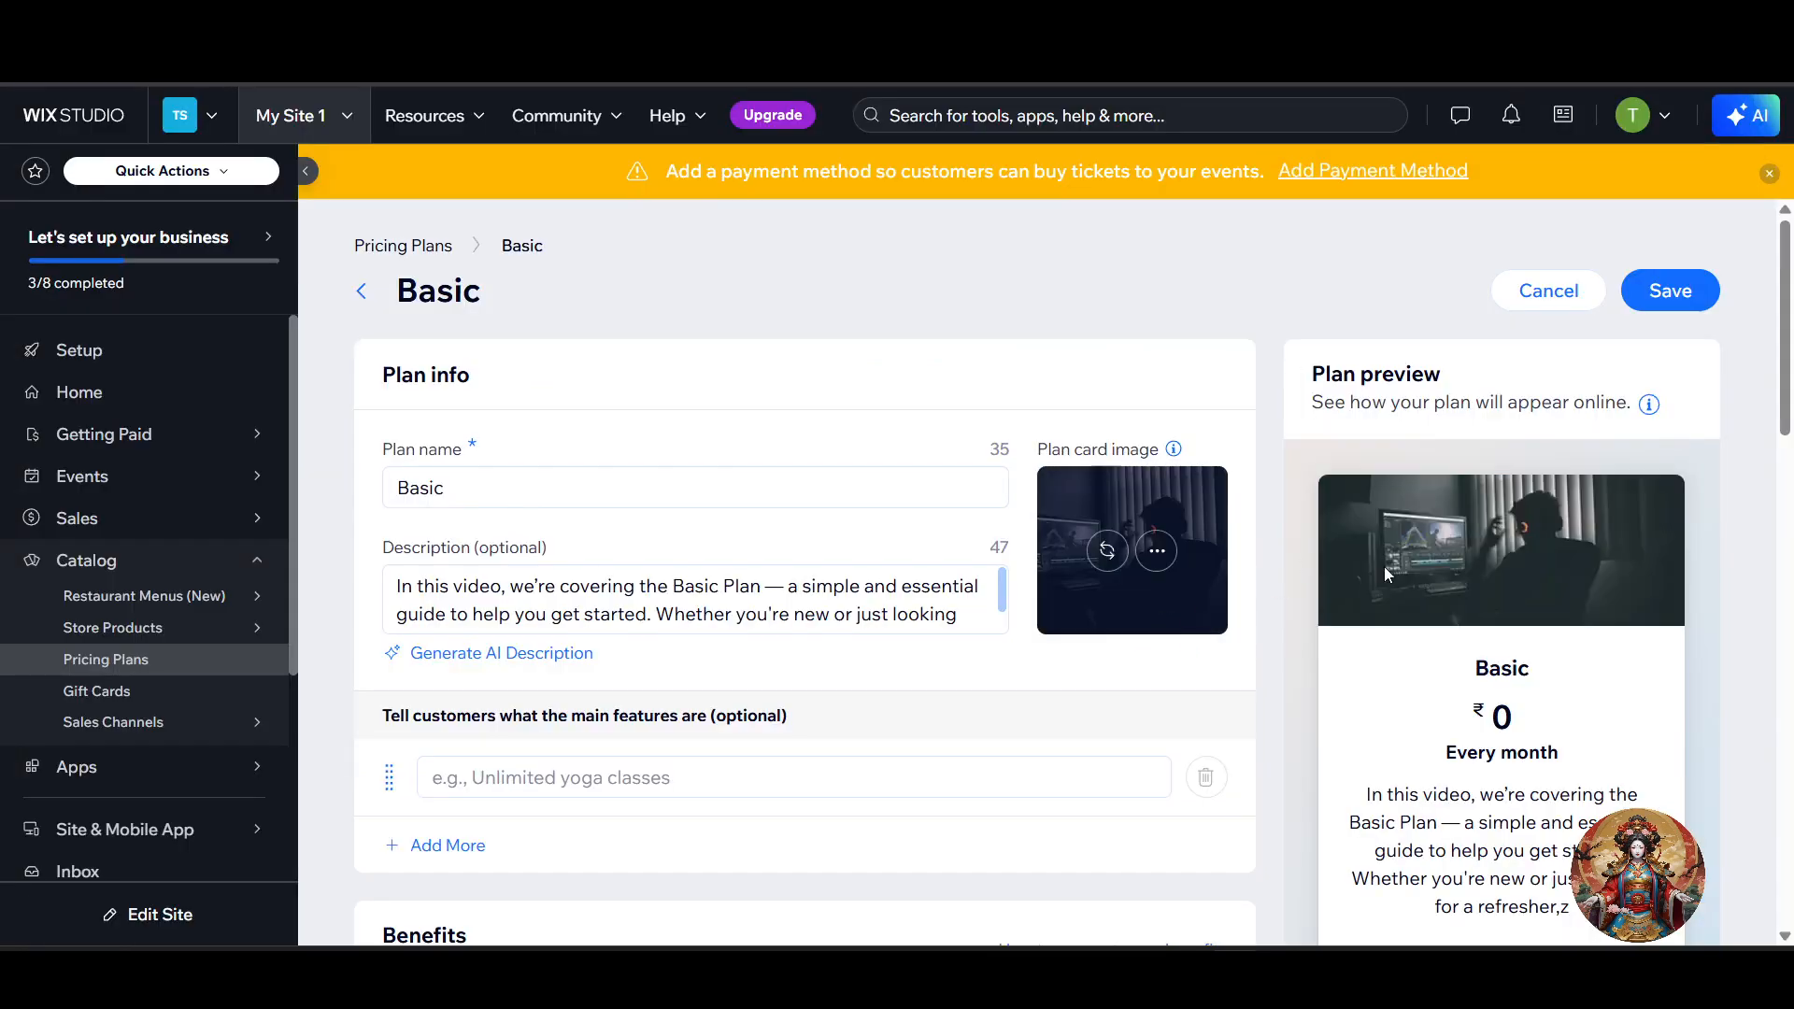
- Switch to the ChatGPT chat and ask it for the features of the basic editing services
scroll(1562, 726, "down", 4)
scroll(1550, 718, "up", 3)
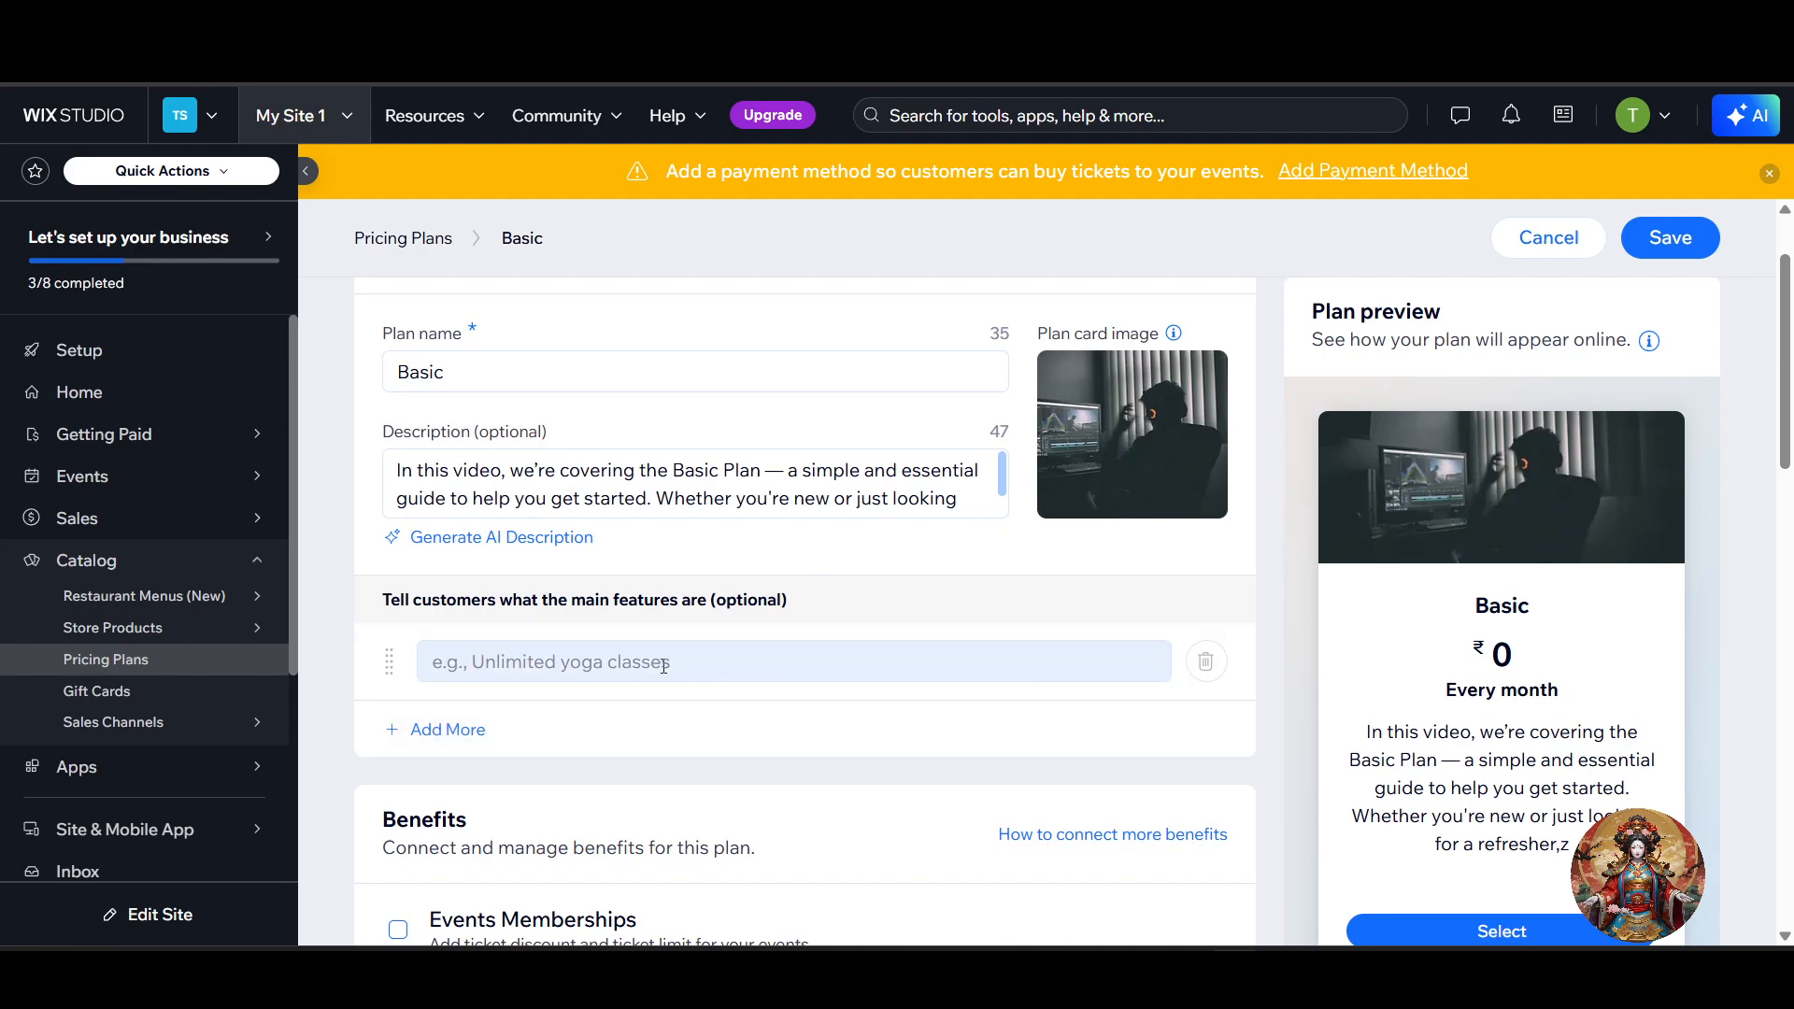
left_click(522, 658)
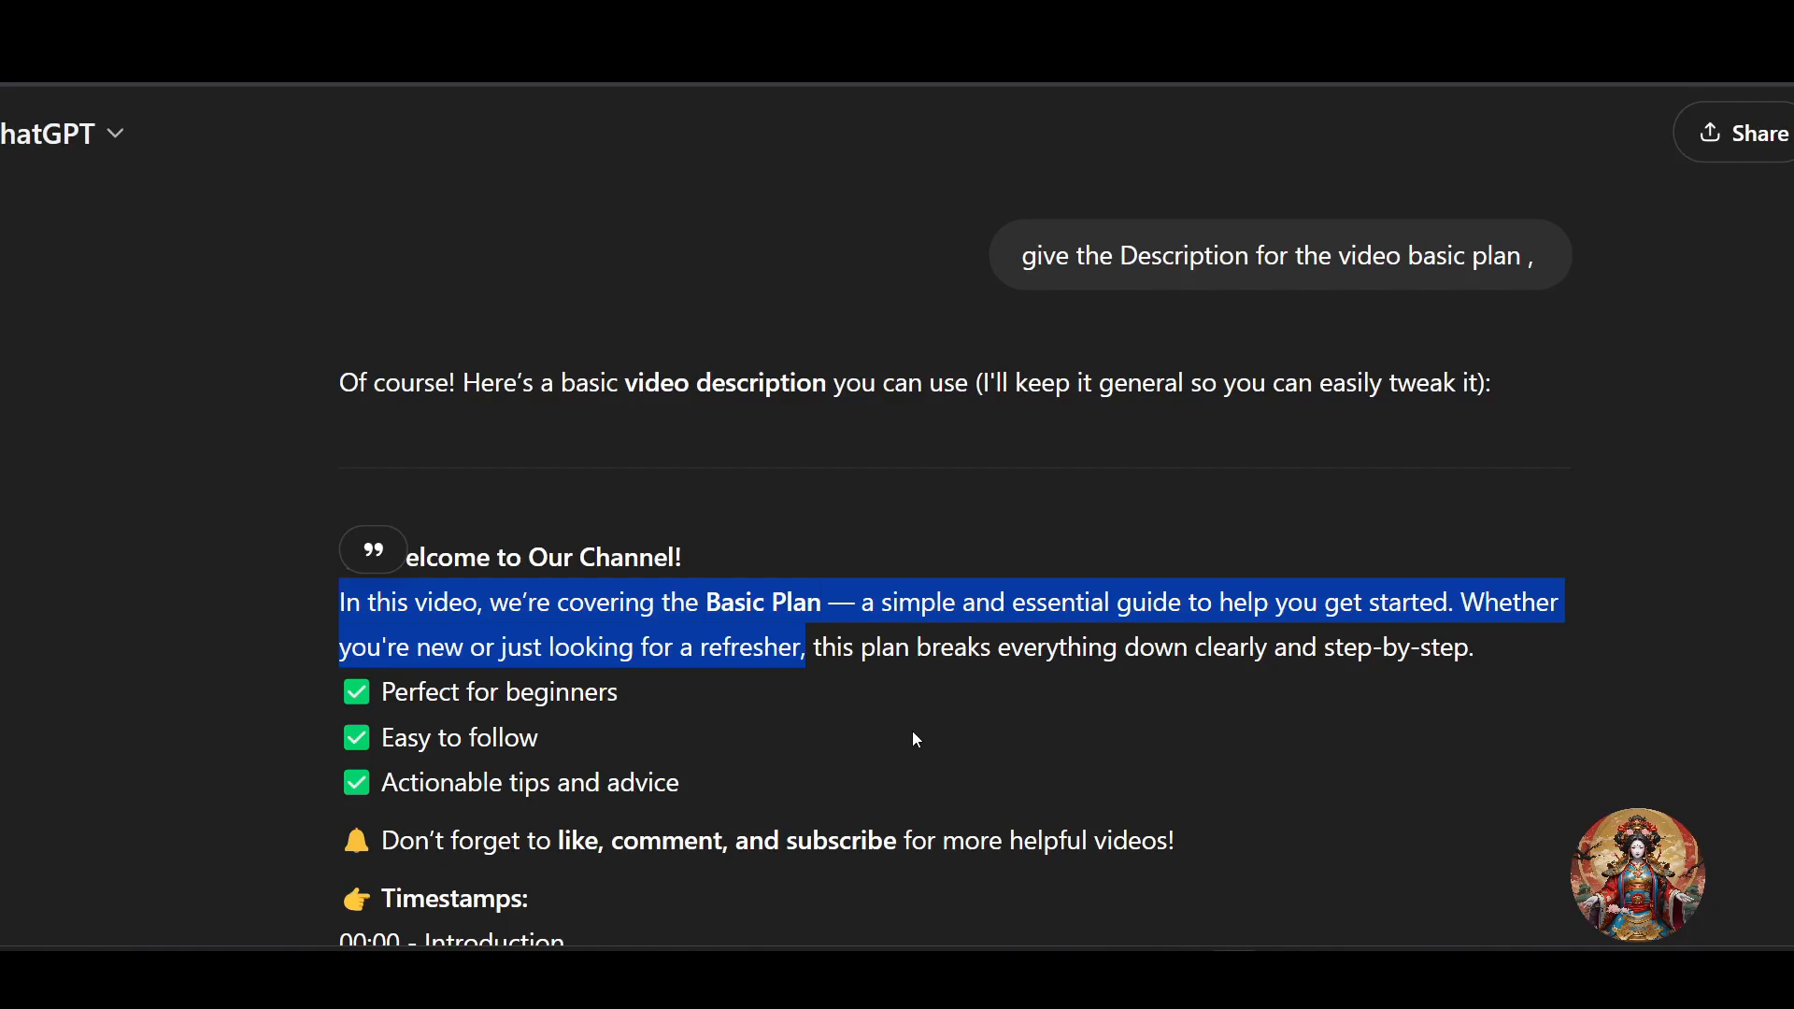
scroll(911, 730, "down", 7)
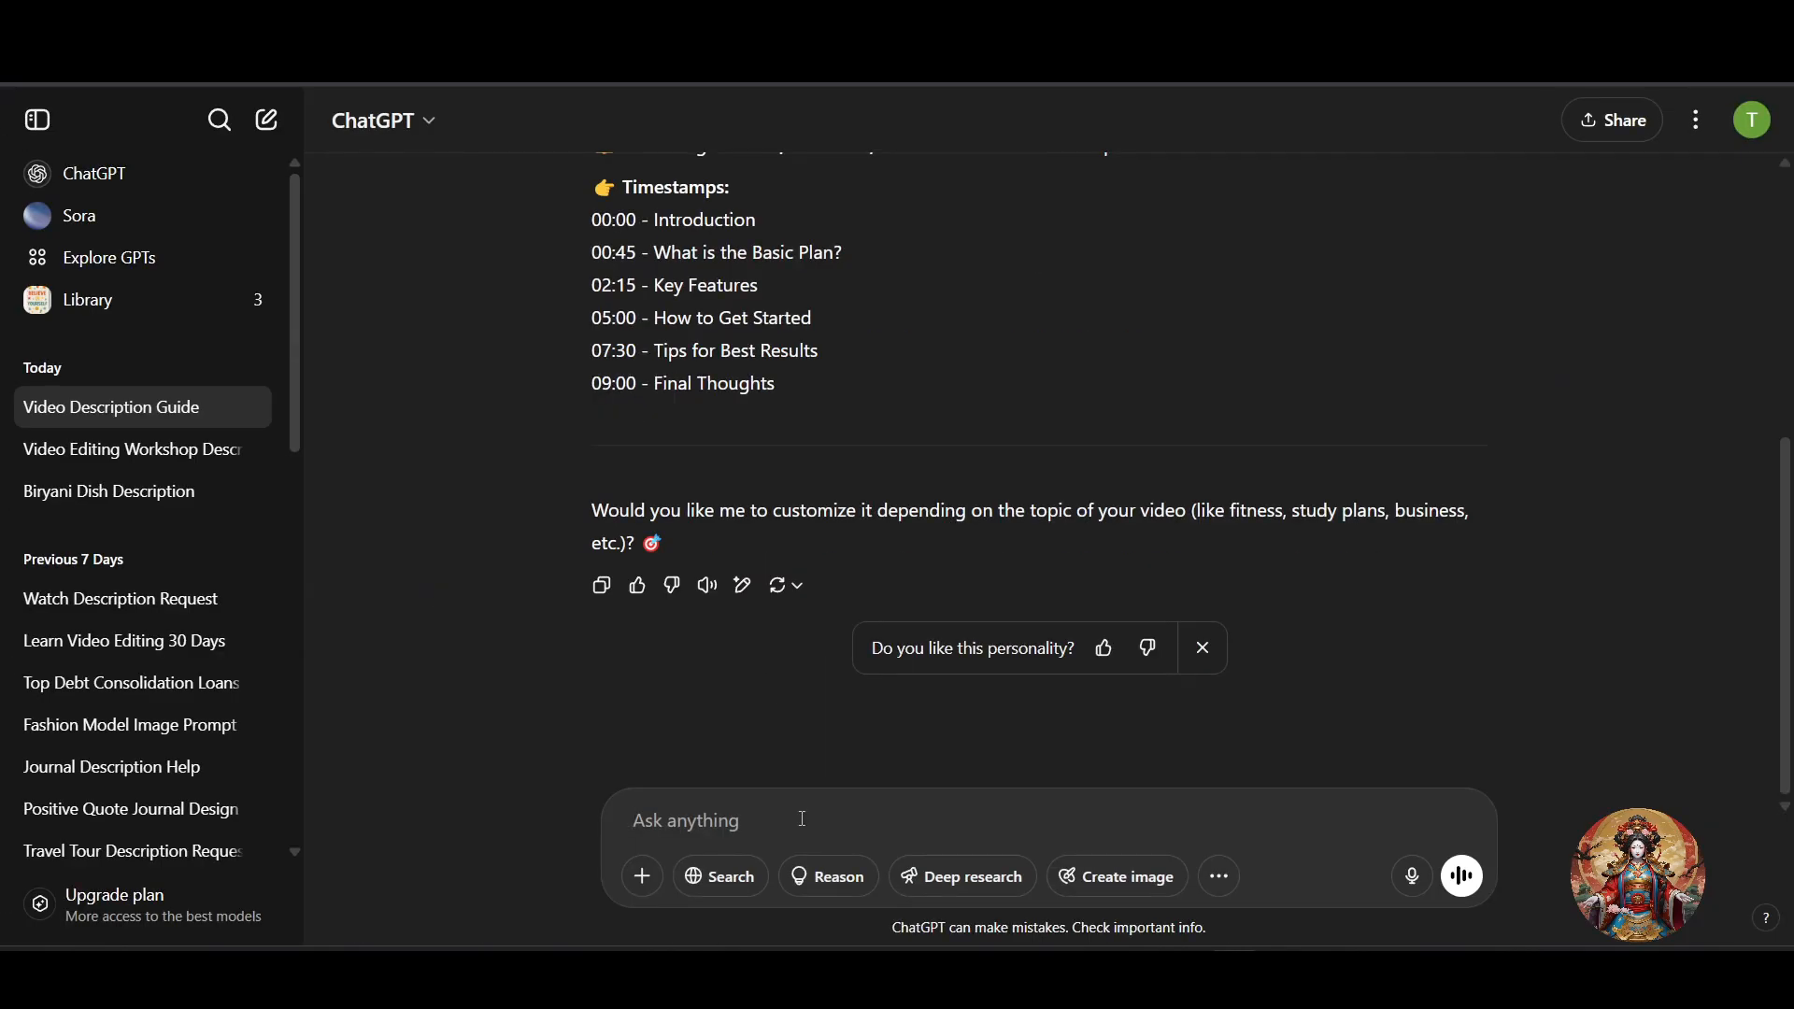
type("giv")
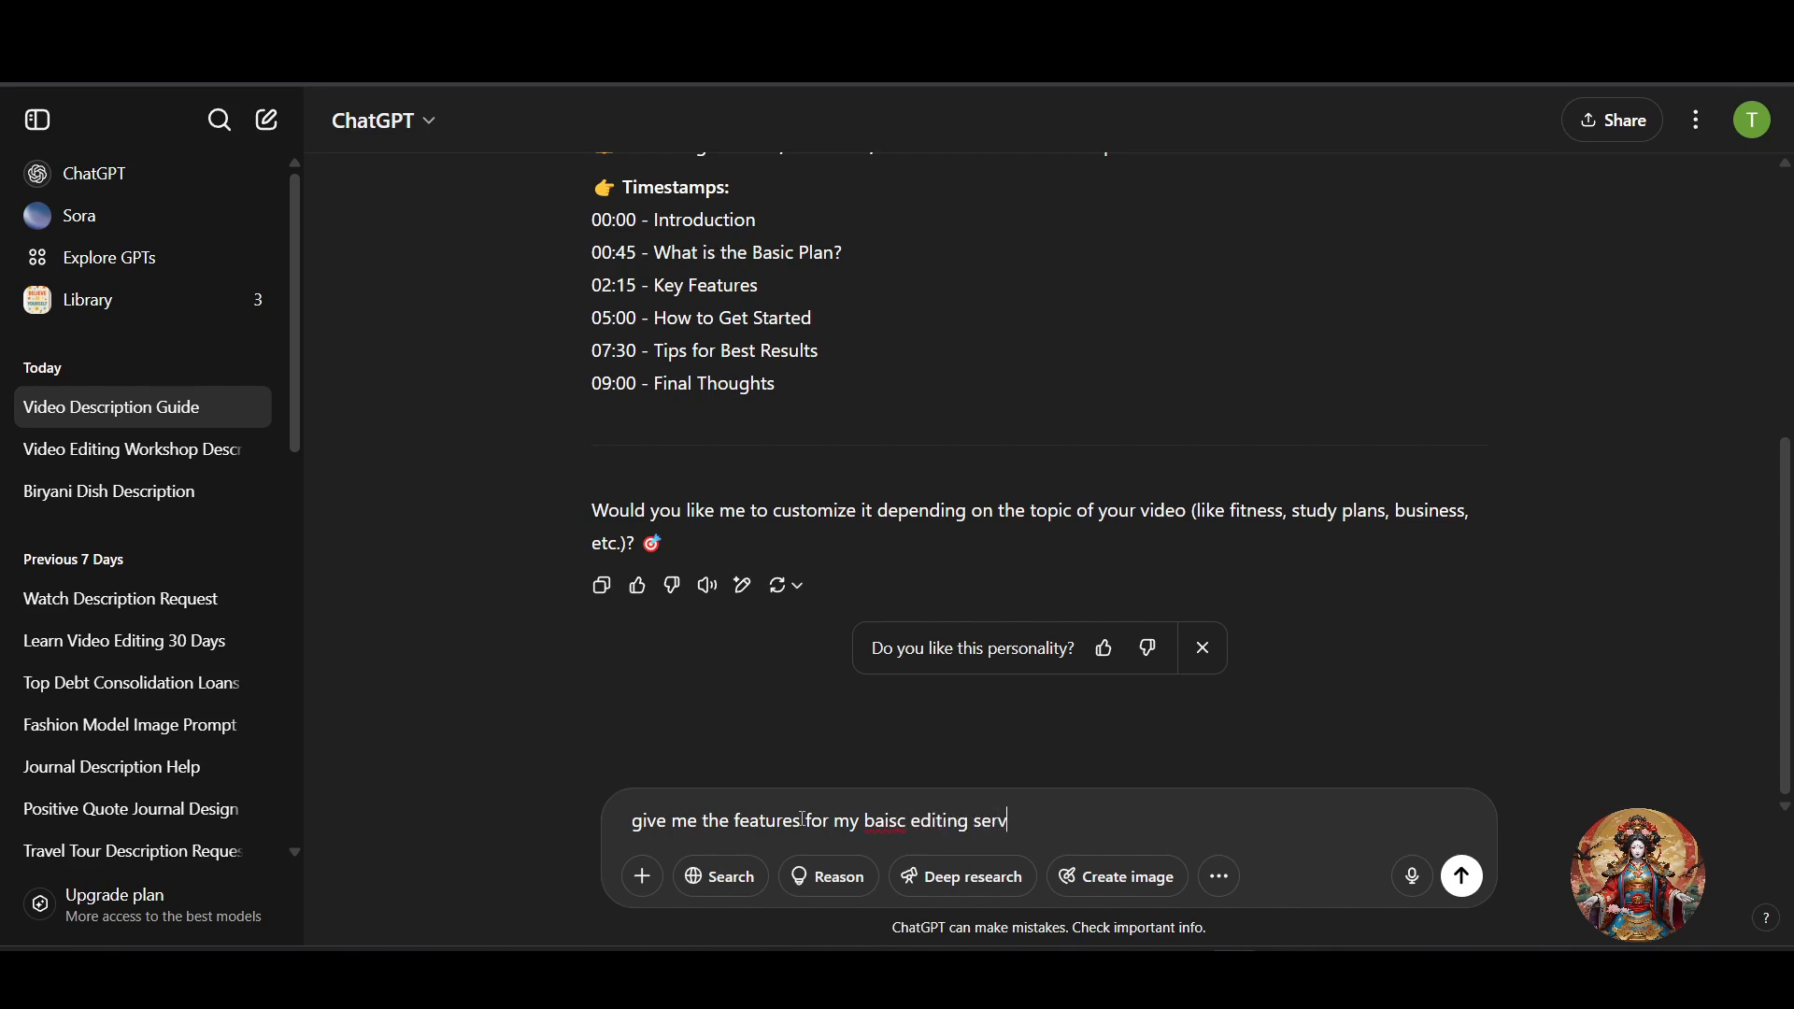
key("Return")
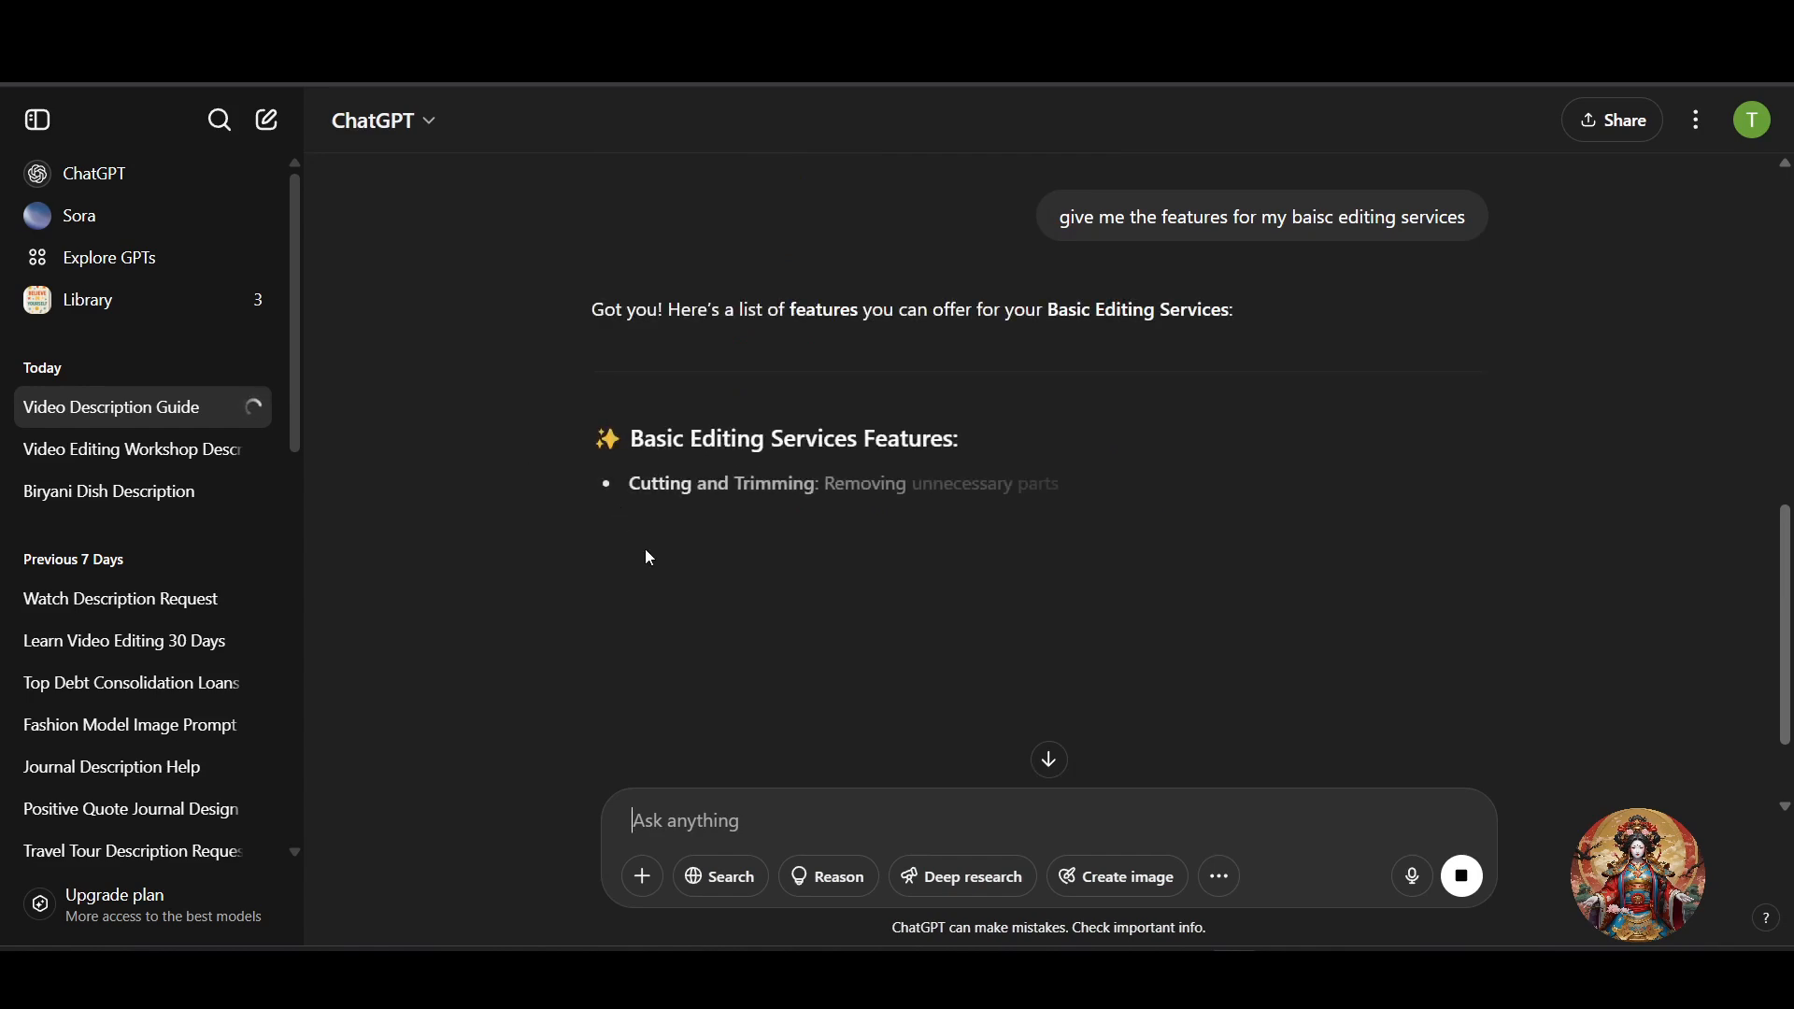
- Copy "Cutting and Trimming" from the ChatGPT answer and enter it as the Basic plan's first feature in Wix
left_click_drag(598, 489, 1447, 619)
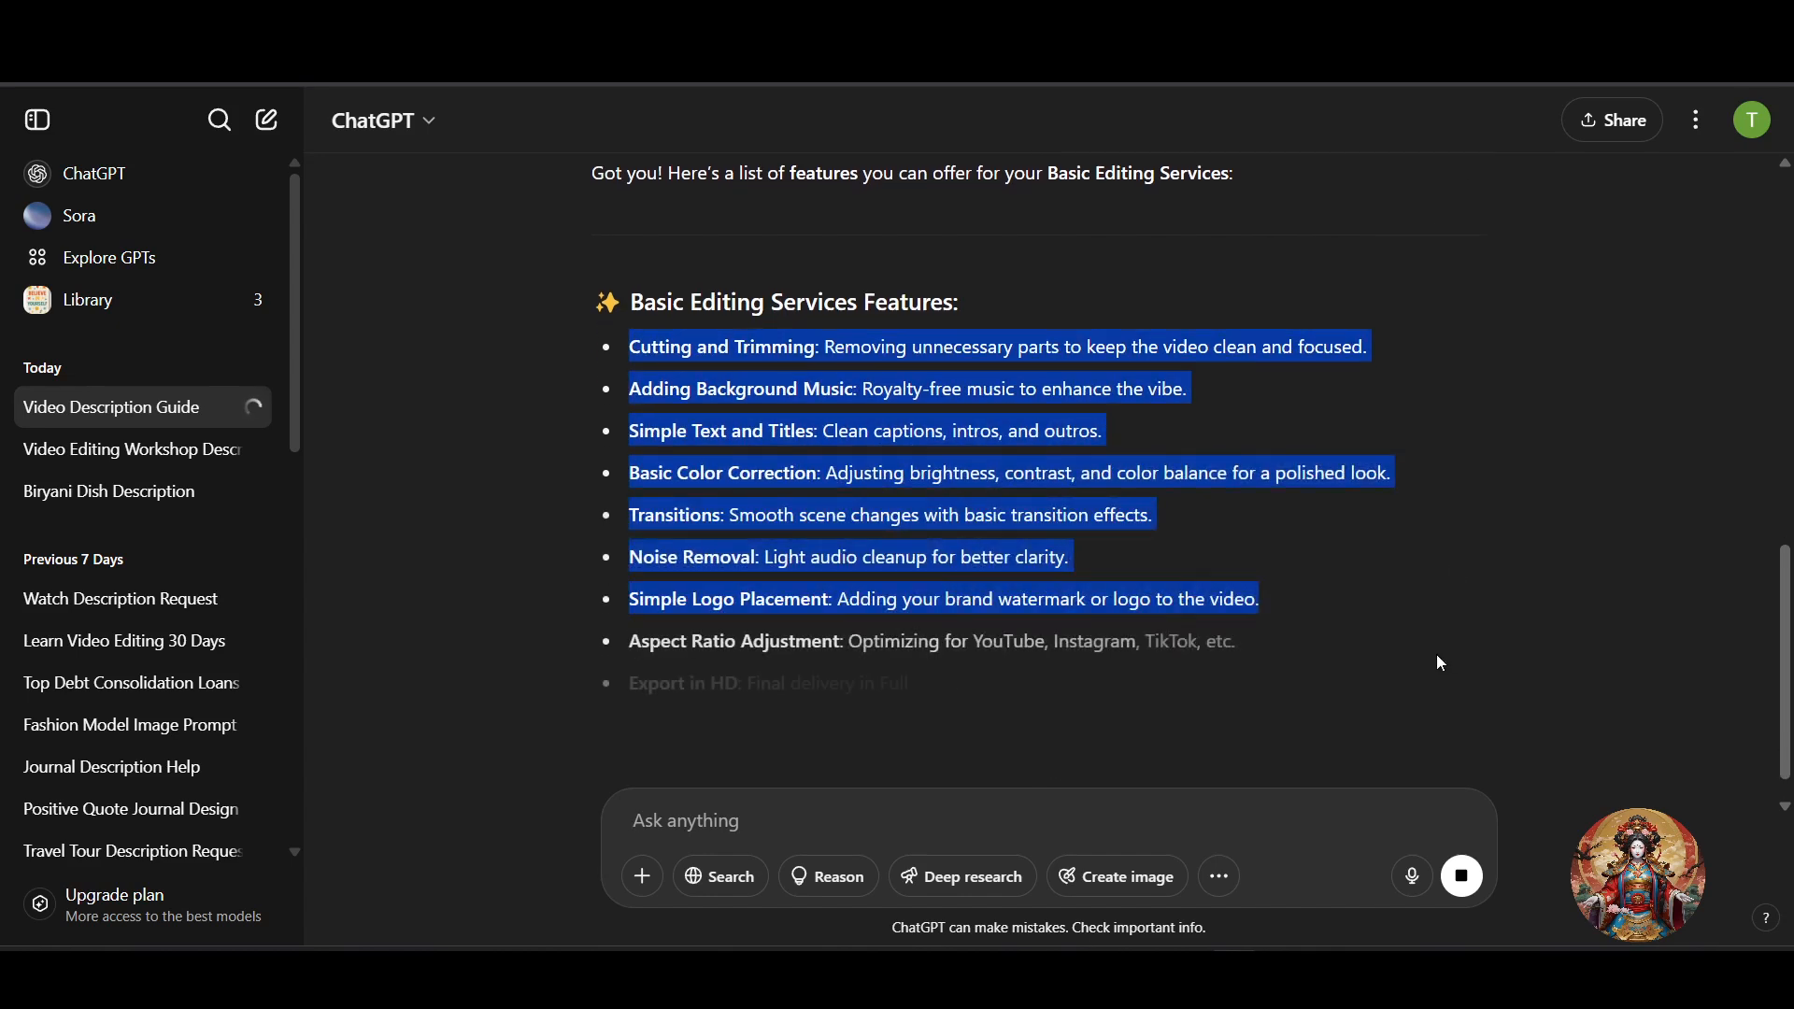
left_click(707, 341)
triple_click(710, 343)
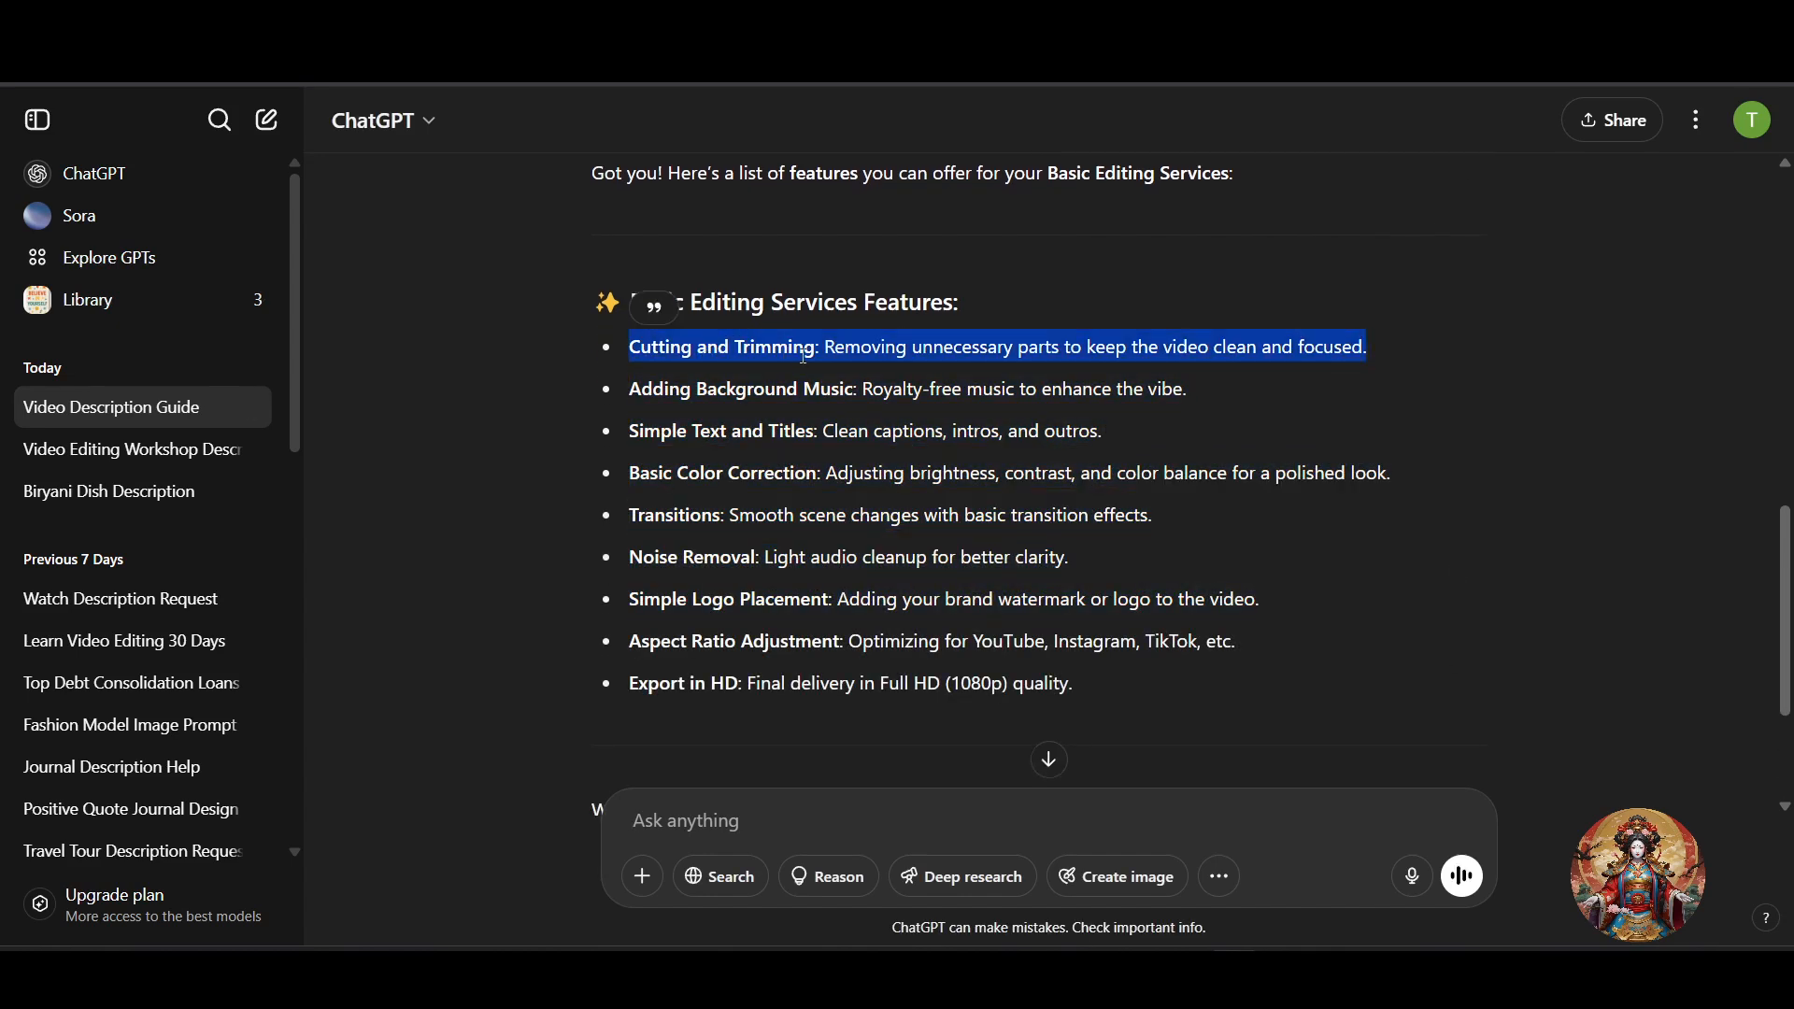
left_click(811, 361)
left_click_drag(819, 349, 636, 342)
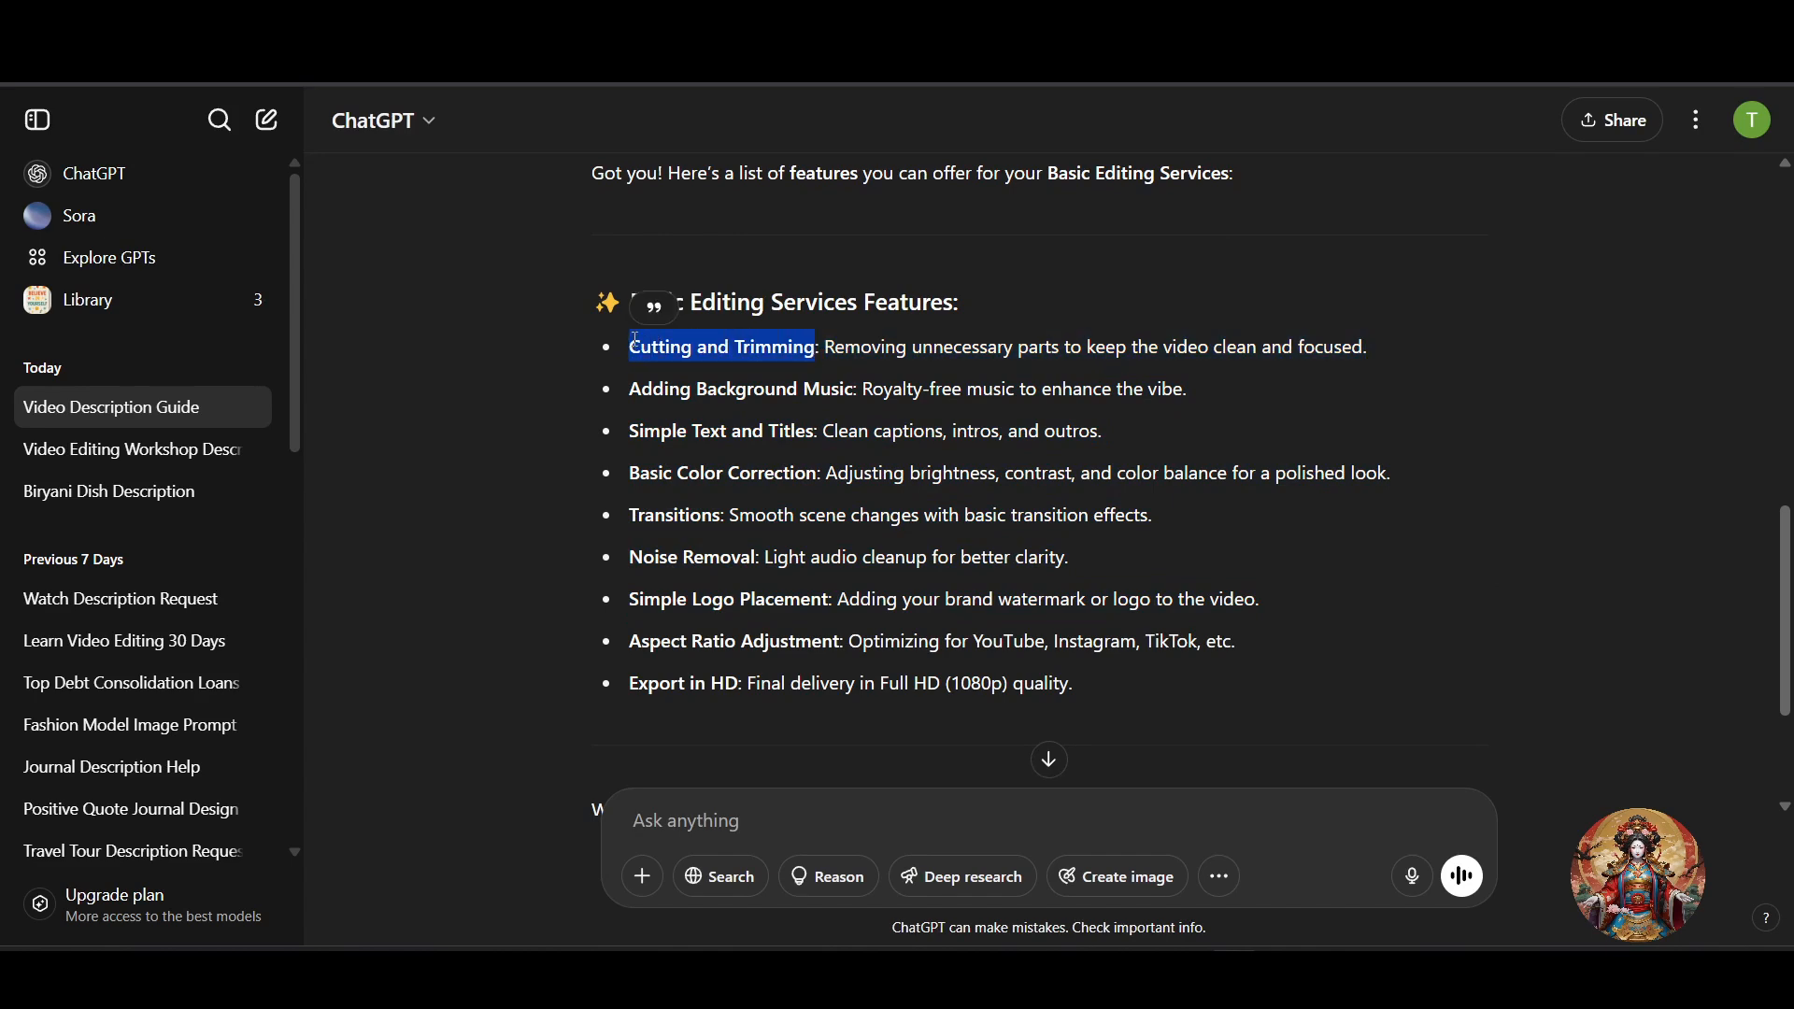
key("ctrl+c")
key("alt+Tab")
left_click(665, 658)
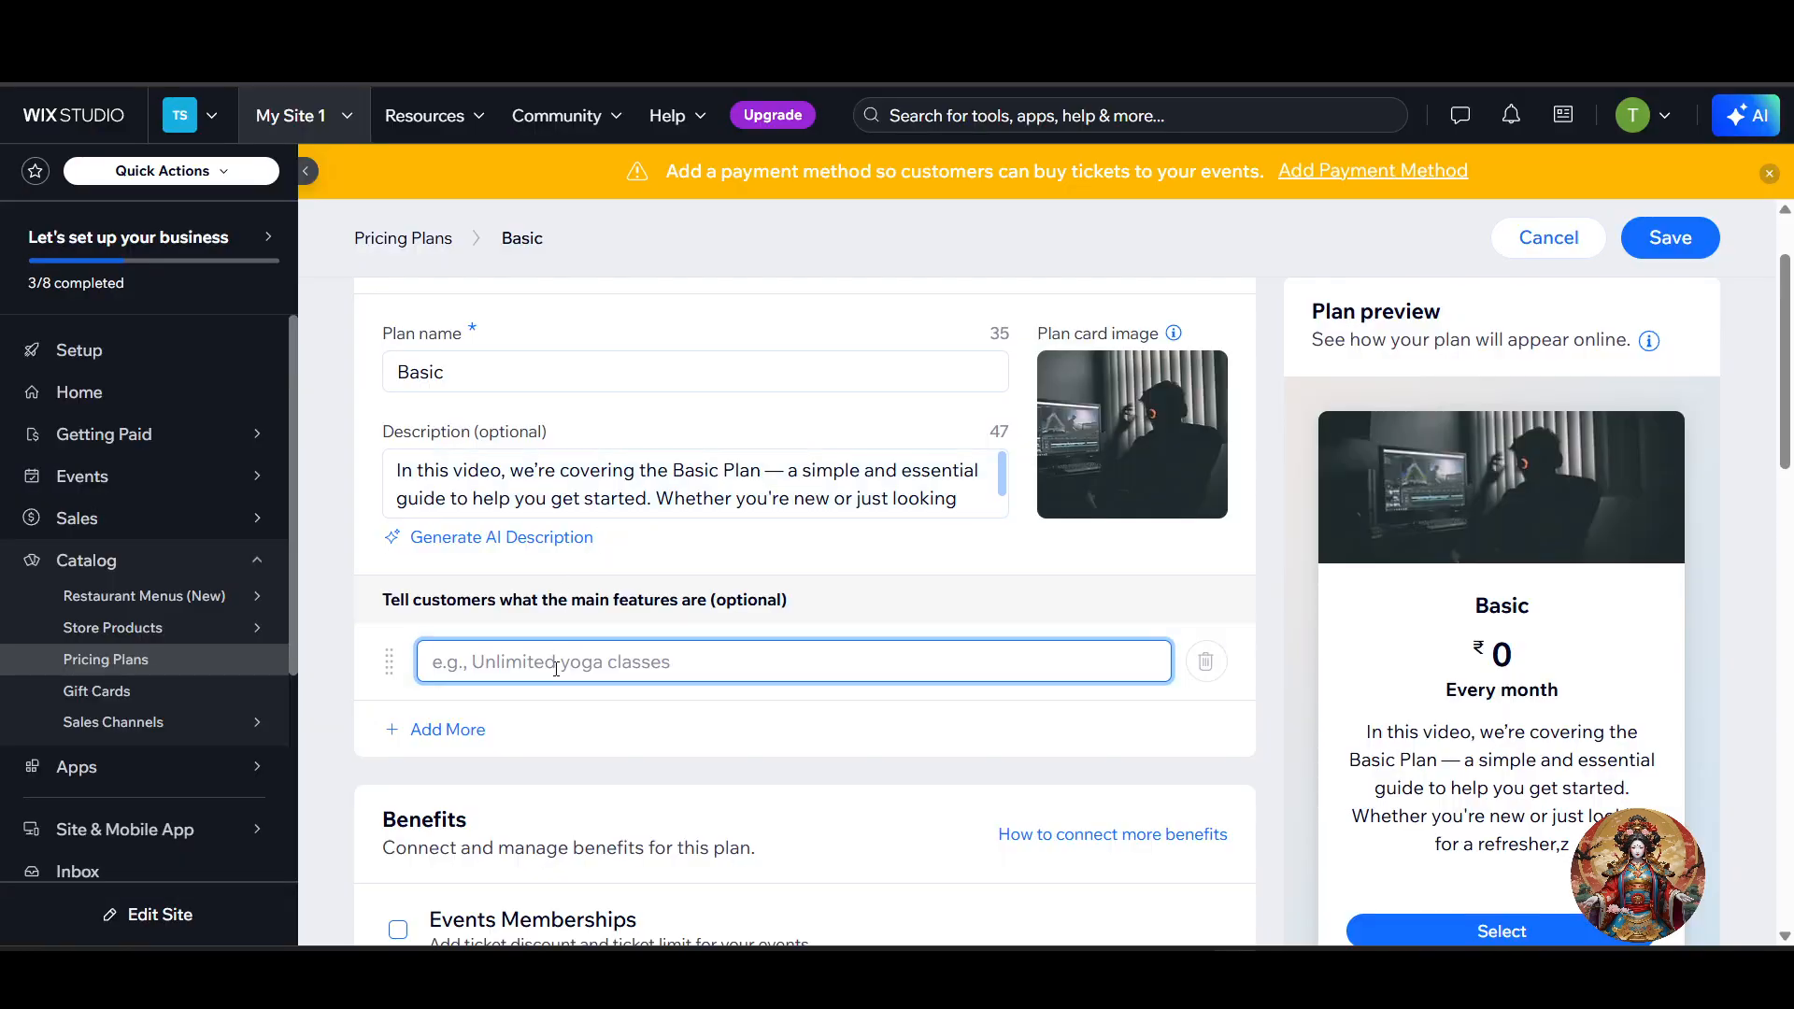
key("ctrl+v")
- Add a second feature to the Basic plan, "Adding Background Music", copied from the ChatGPT list
left_click(503, 726)
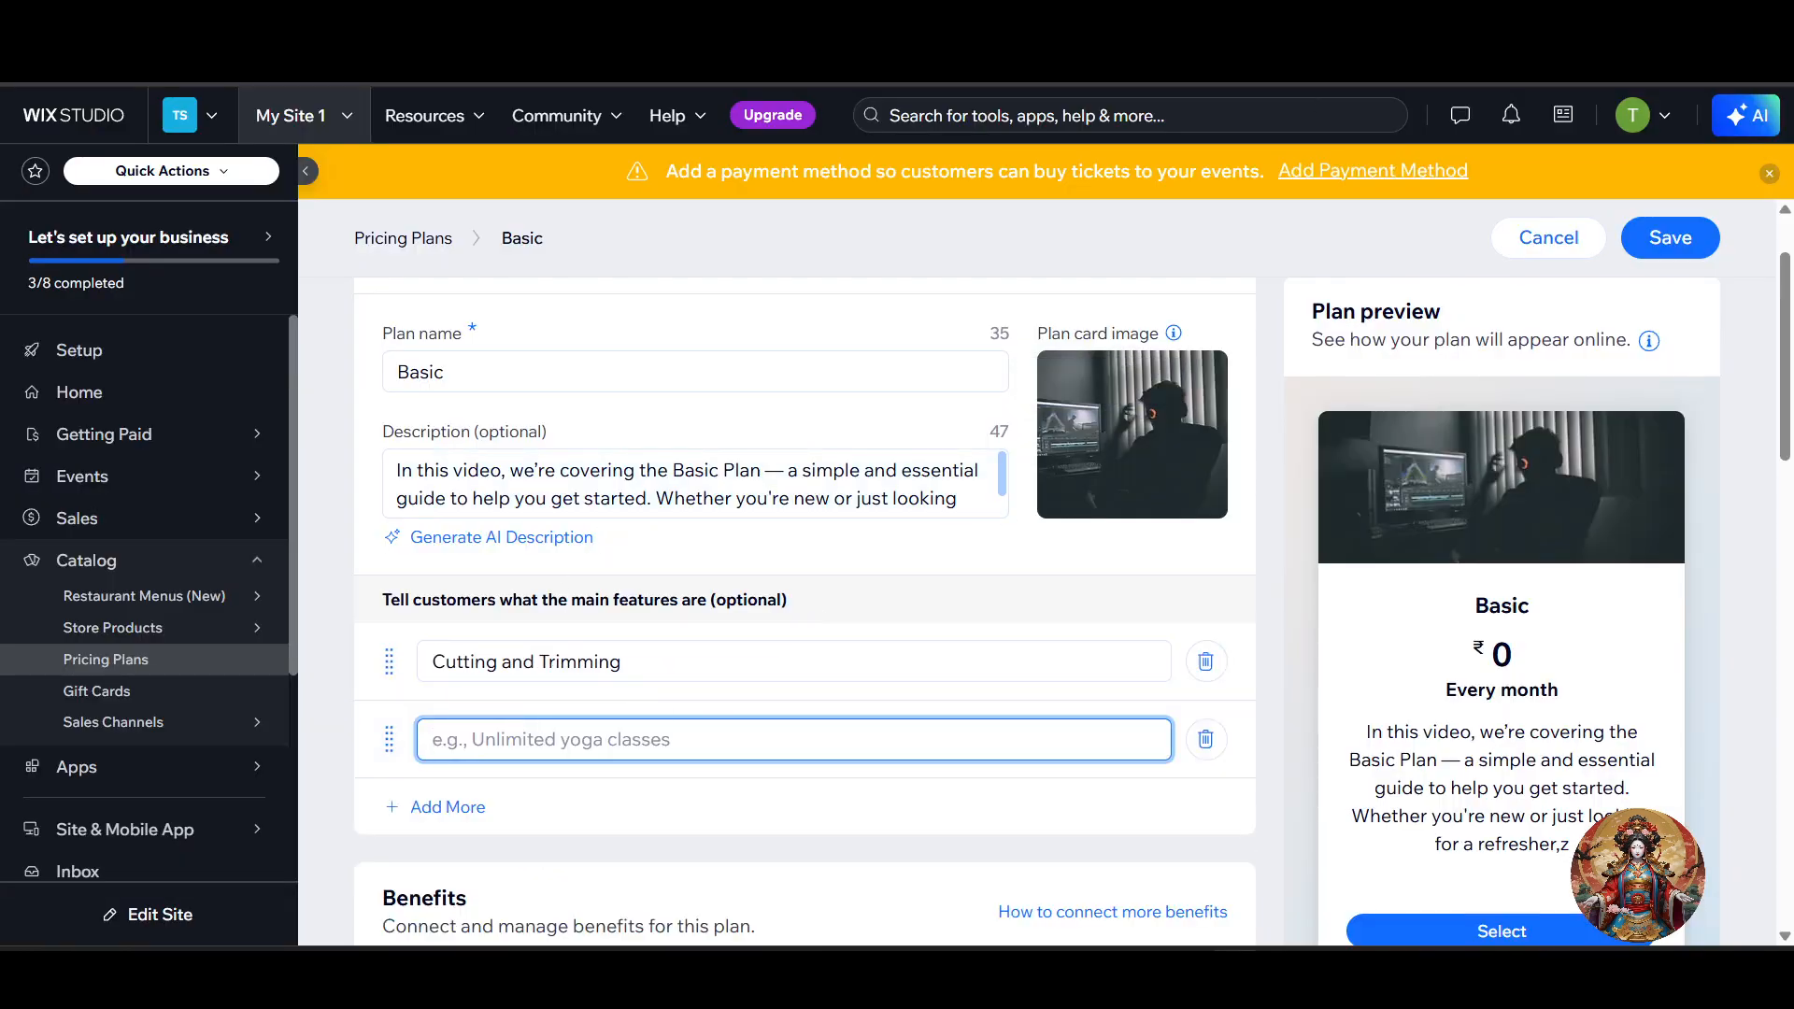
key("alt+Tab")
left_click_drag(855, 390, 651, 400)
key("ctrl+c")
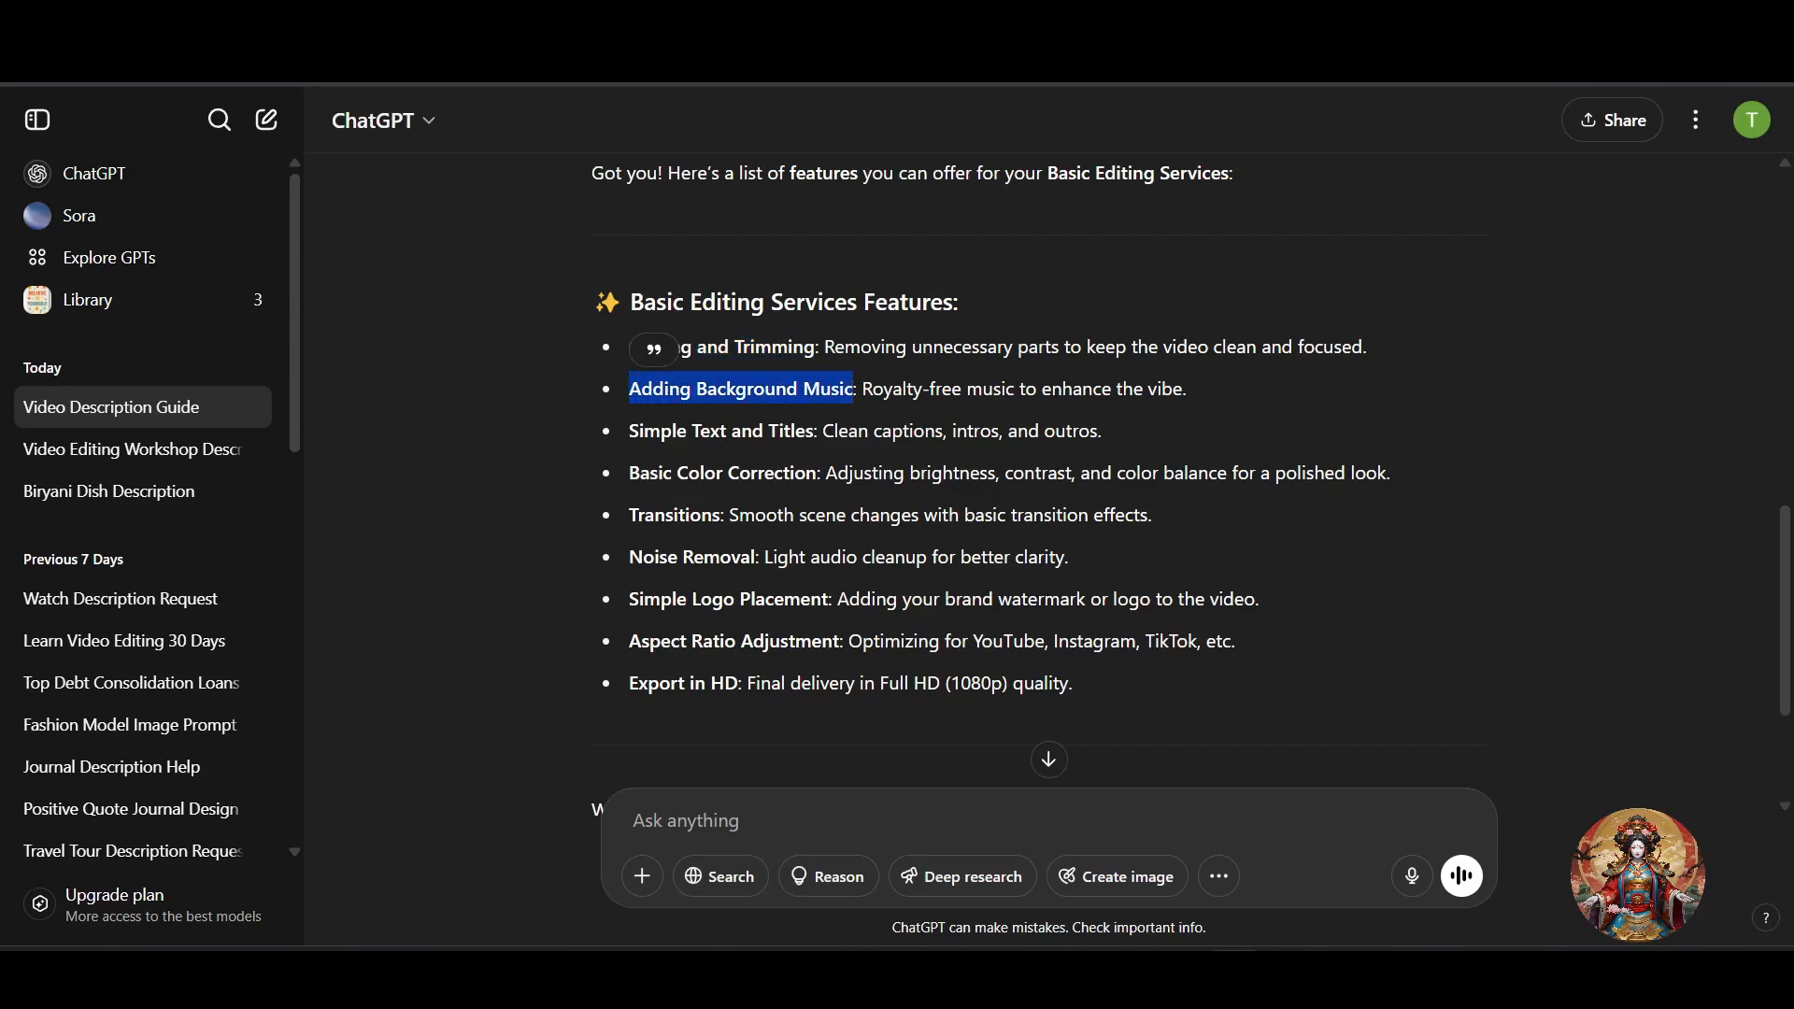
key("alt+Tab")
key("ctrl+v")
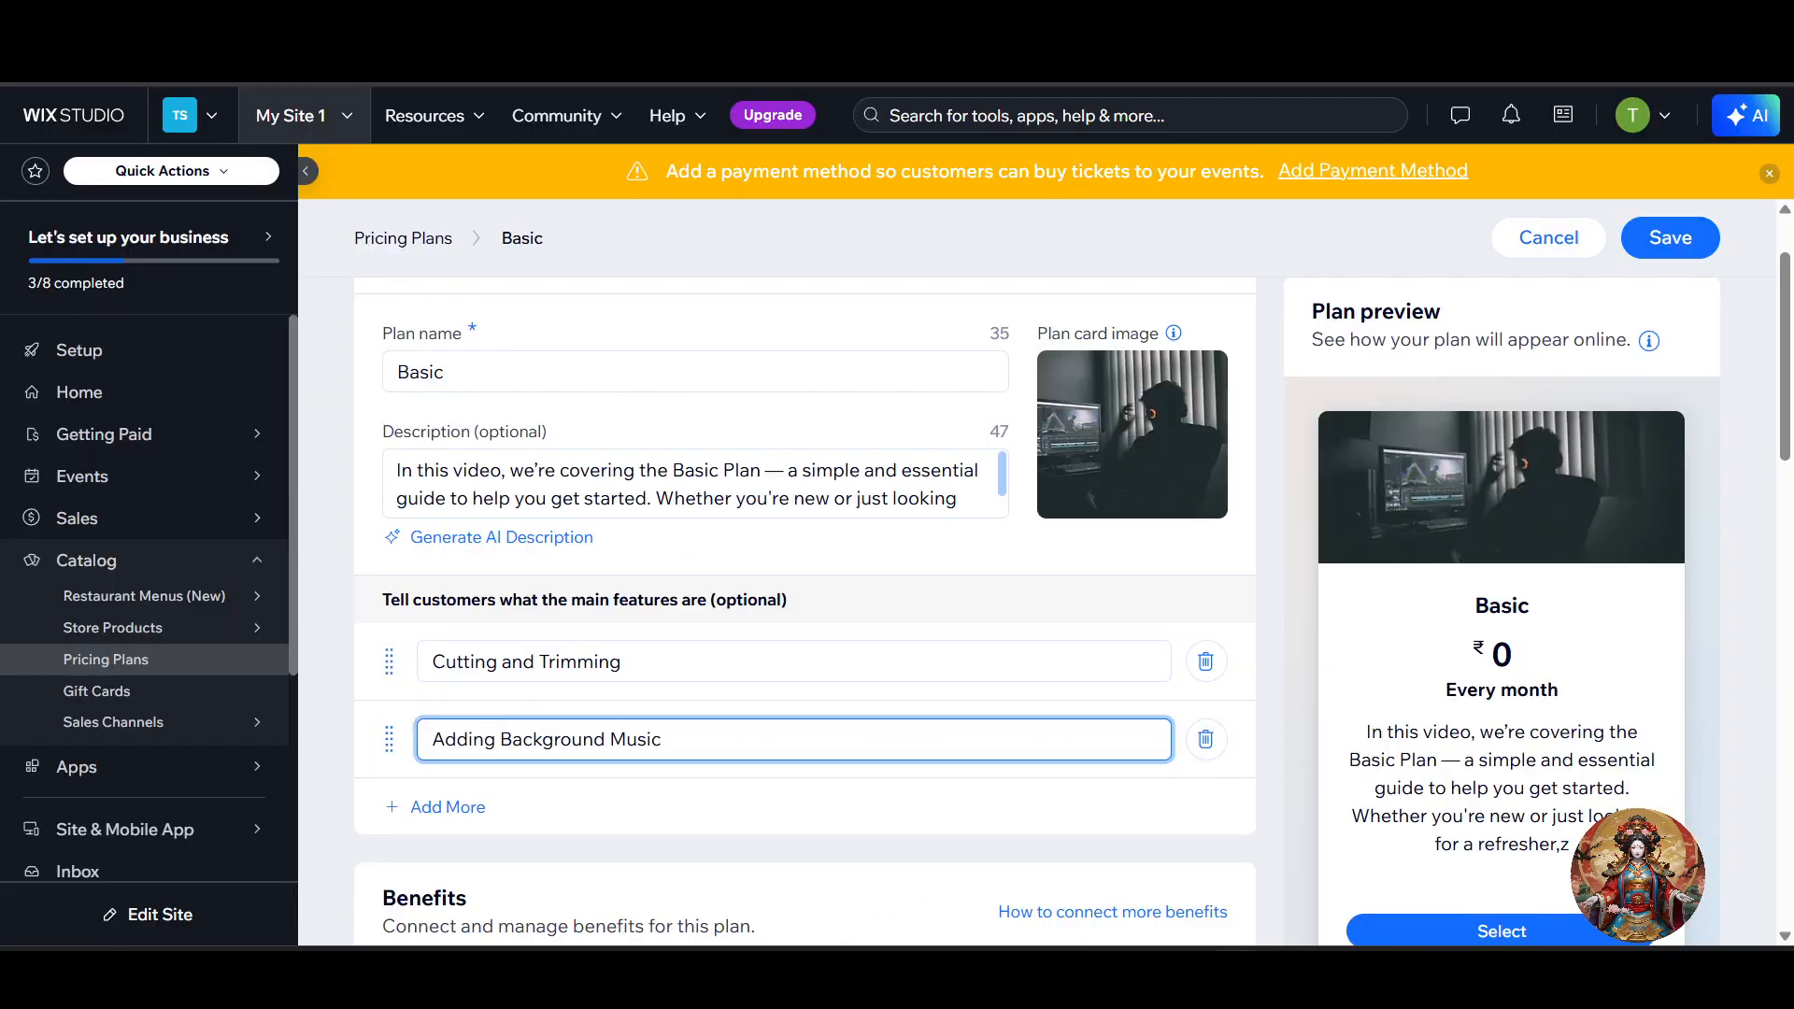
- Copy "Simple Text and Titles" from the ChatGPT list and add it as the plan's third feature
key("alt+Tab")
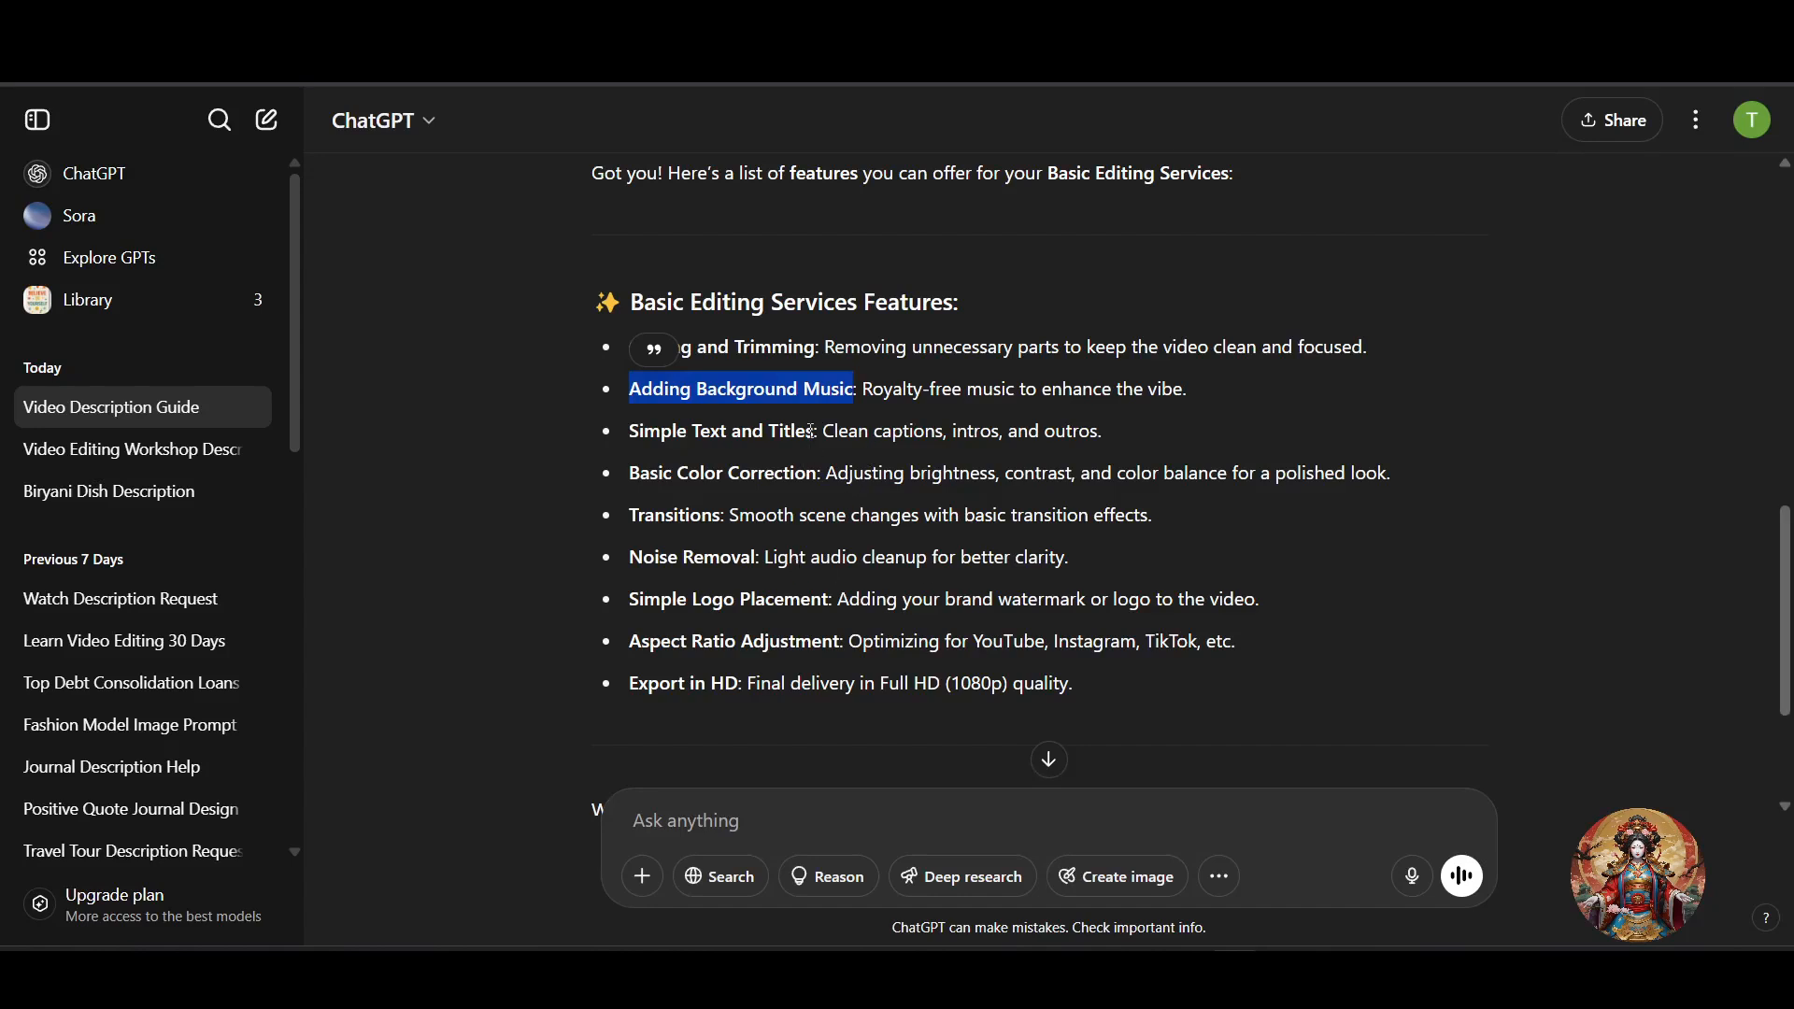
left_click_drag(813, 432, 611, 428)
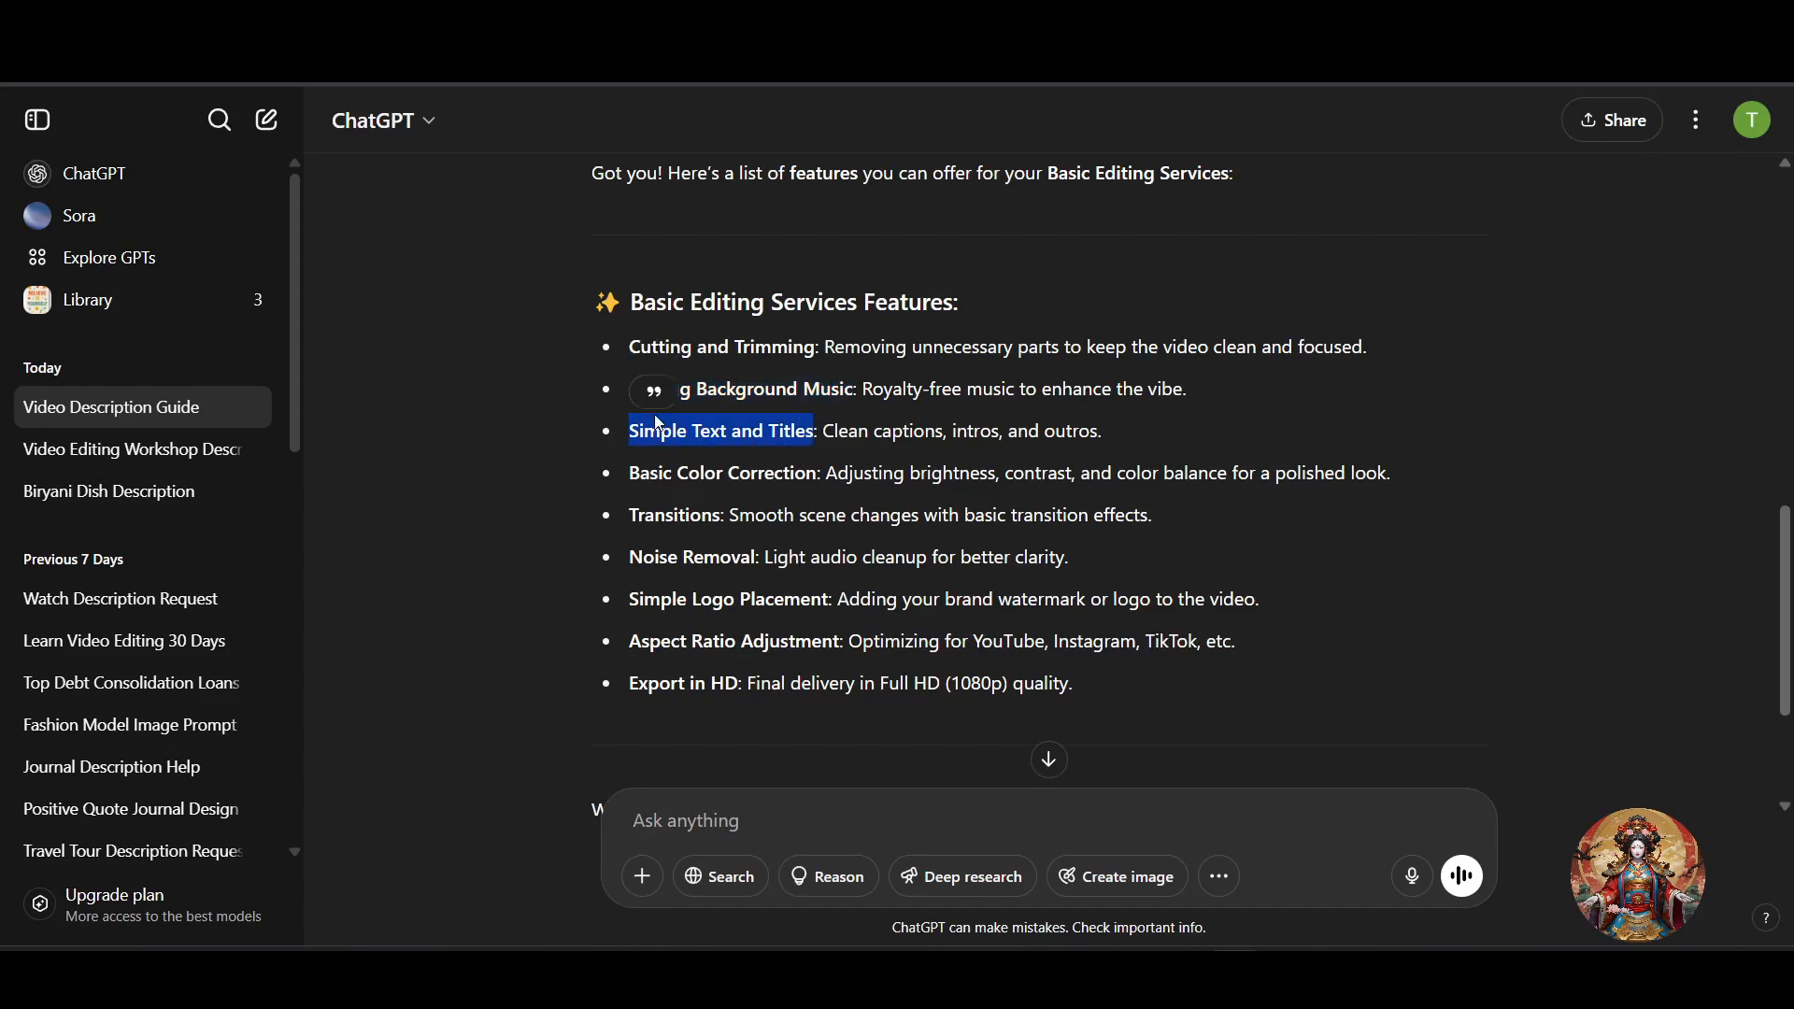
key("alt+Tab")
left_click(558, 809)
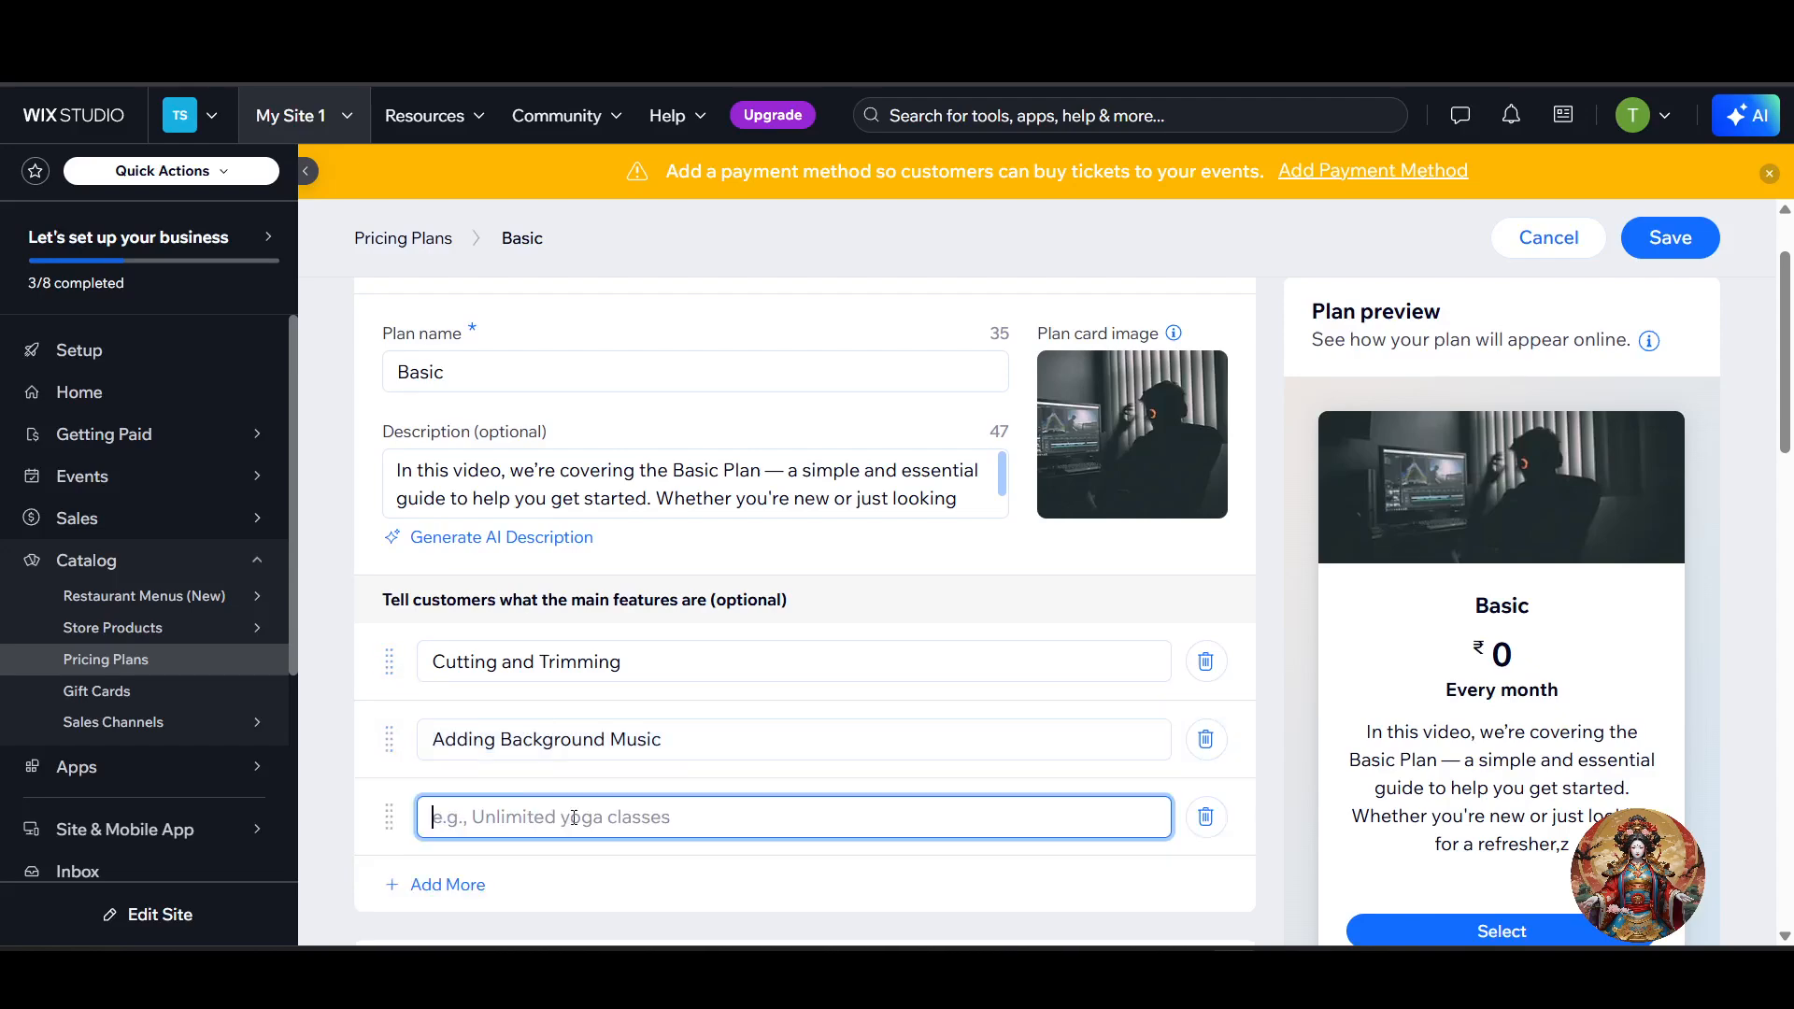
key("ctrl+v")
- Add a fourth feature to the Basic plan, "Basic Color Correction", taken from the ChatGPT list
scroll(633, 703, "down", 2)
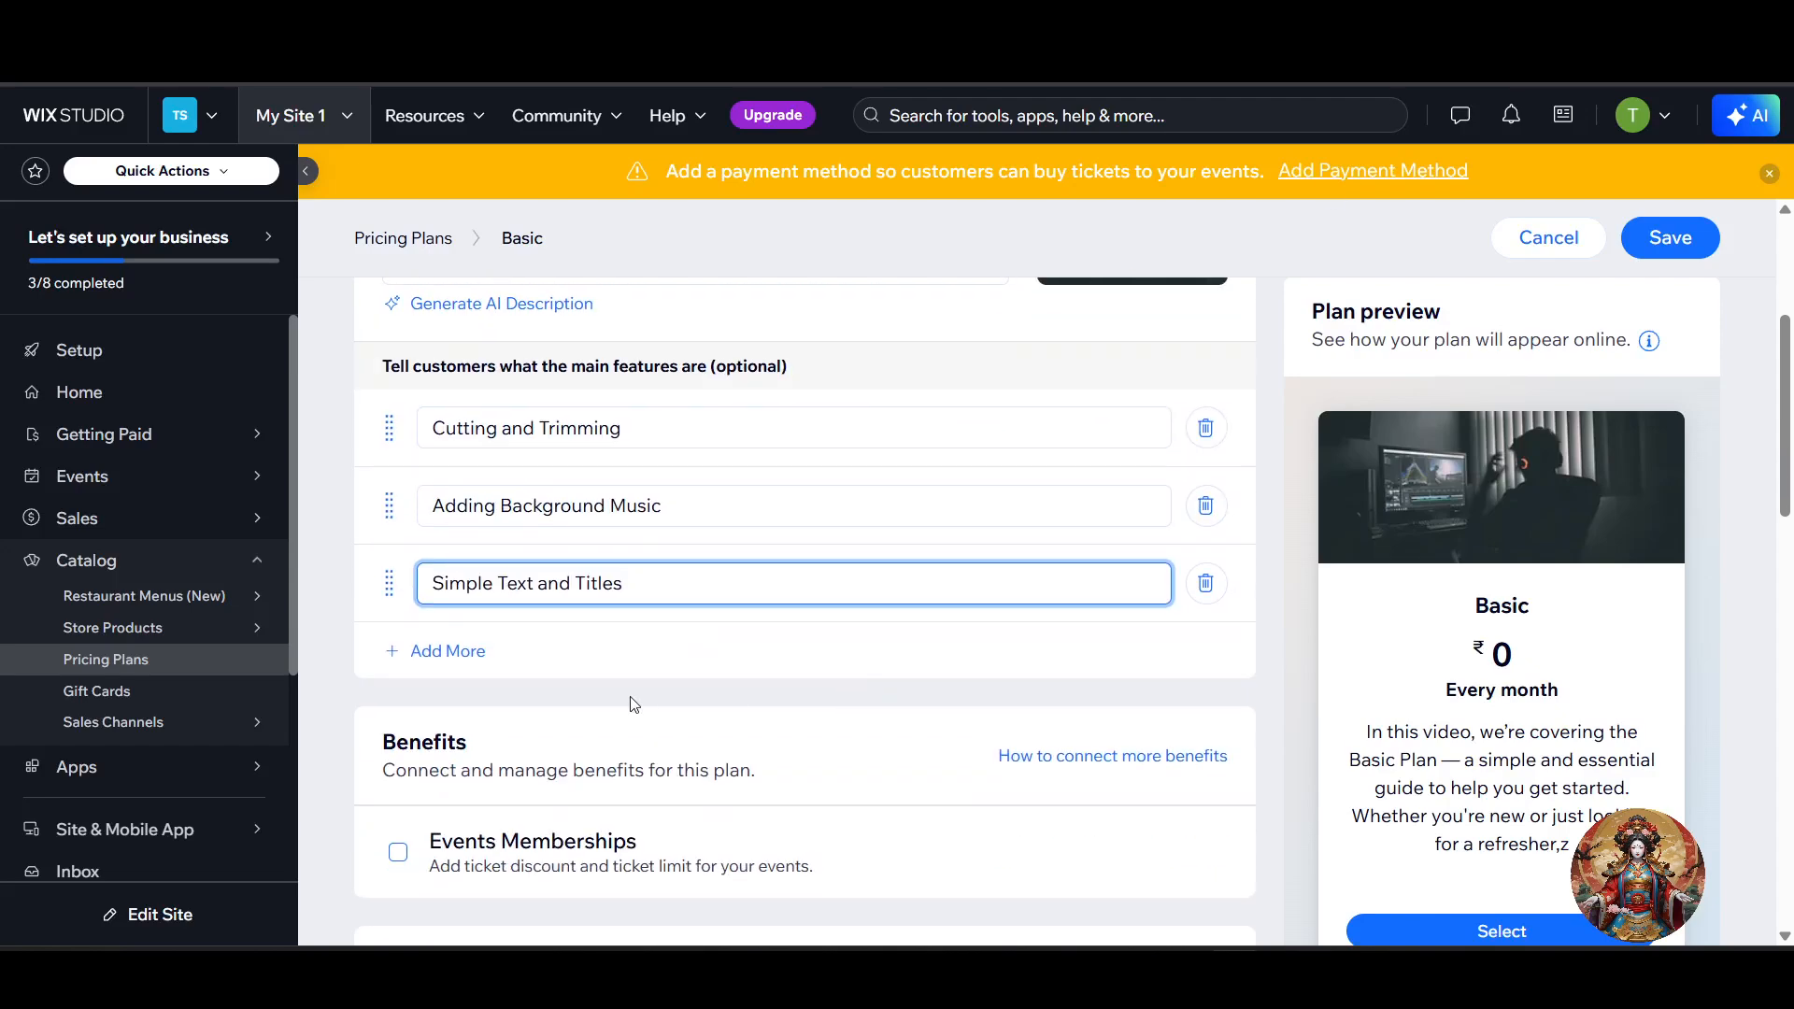
left_click(639, 669)
key("alt+Tab")
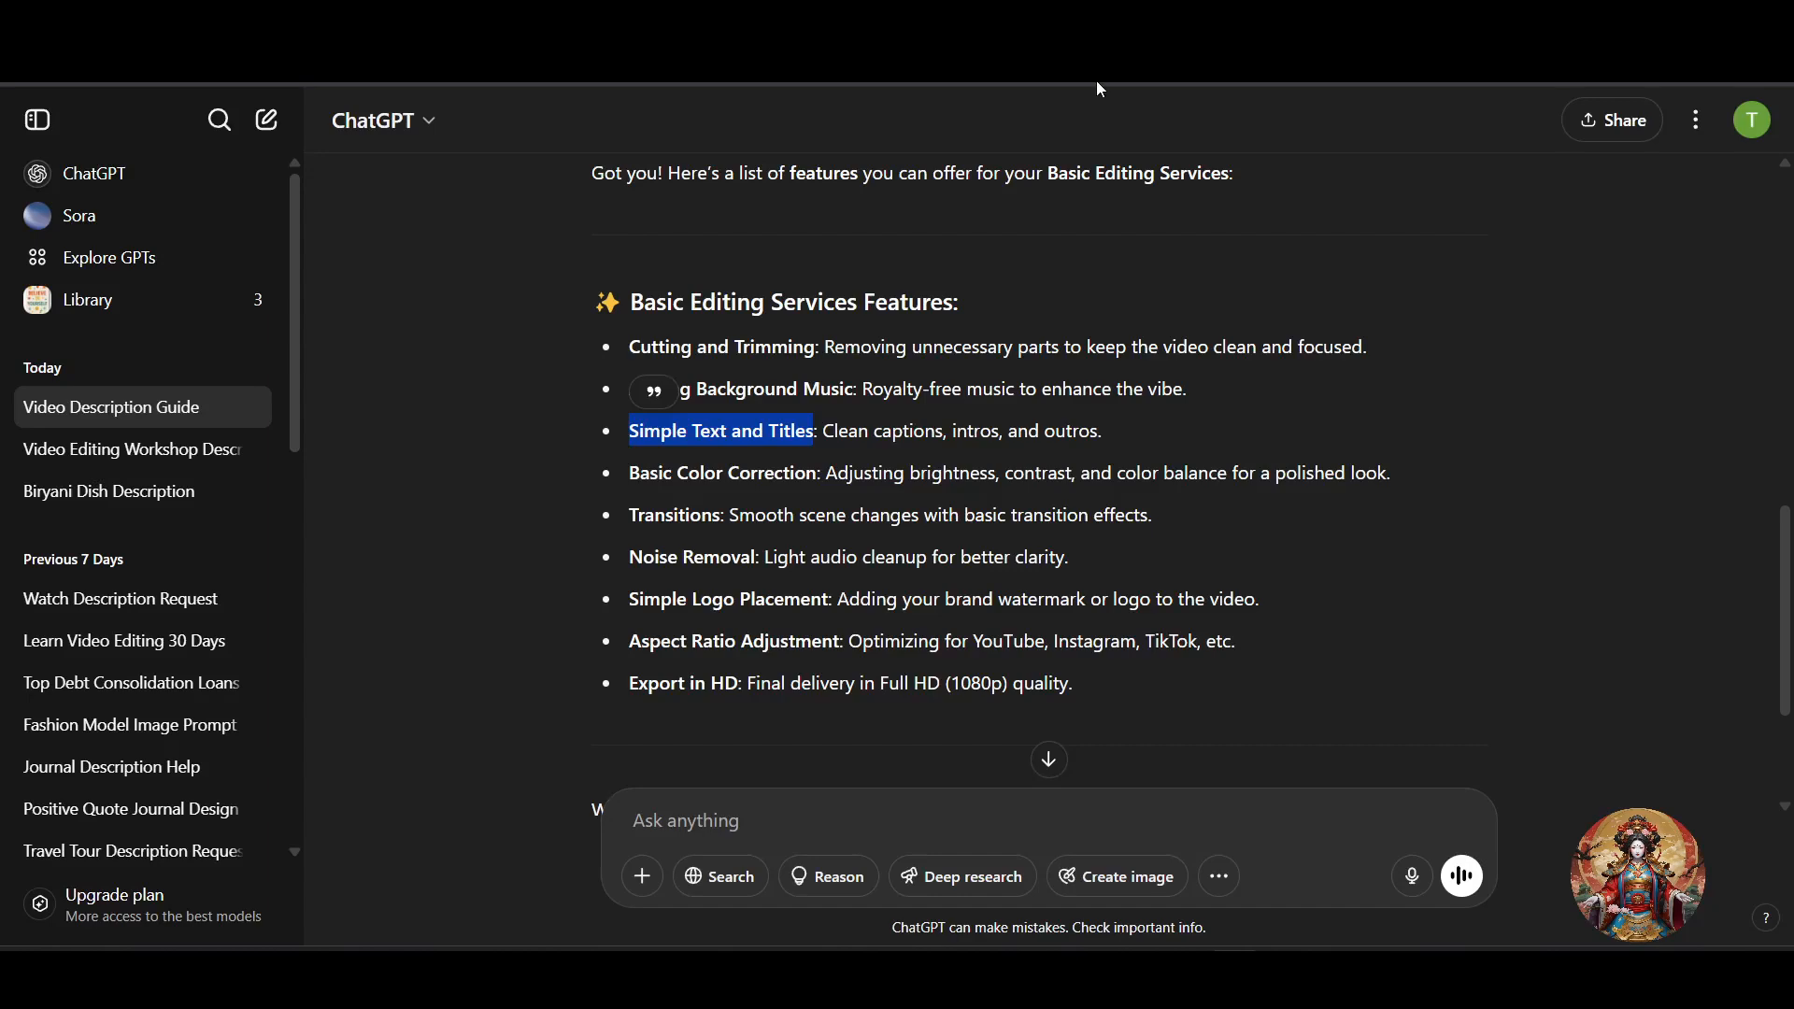
left_click_drag(816, 474, 639, 468)
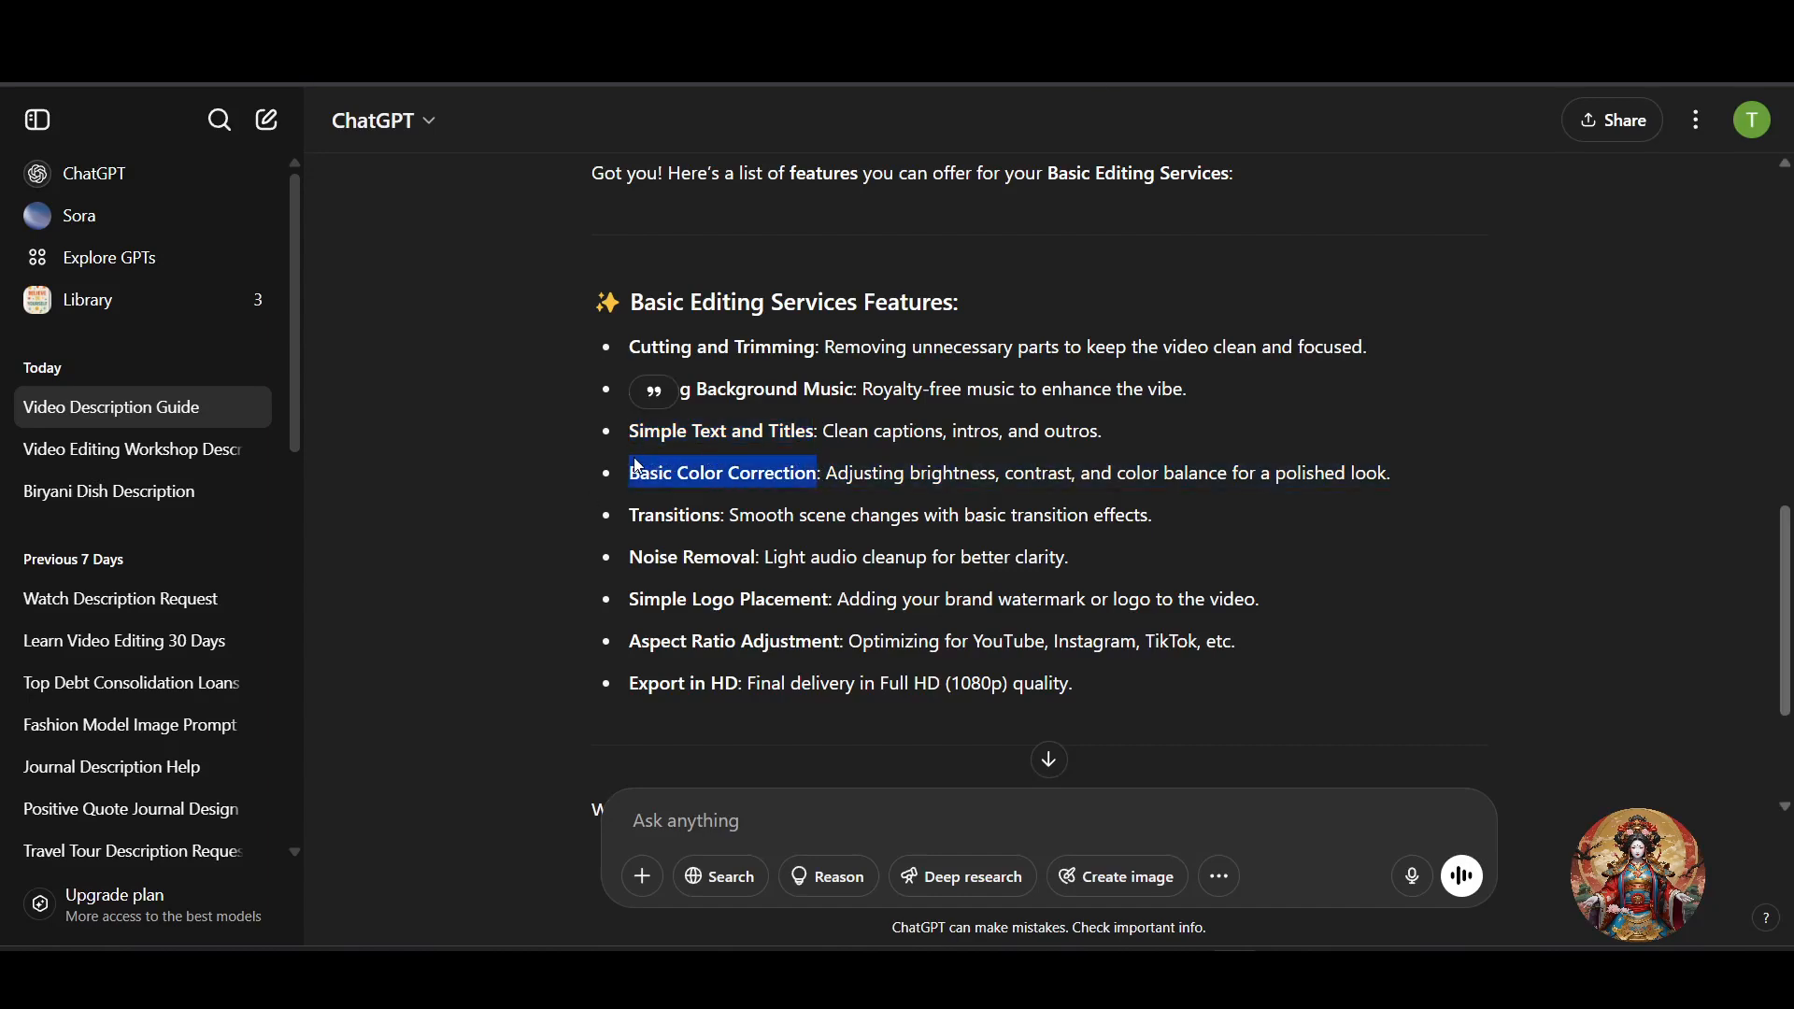
key("ctrl+c")
key("alt+Tab")
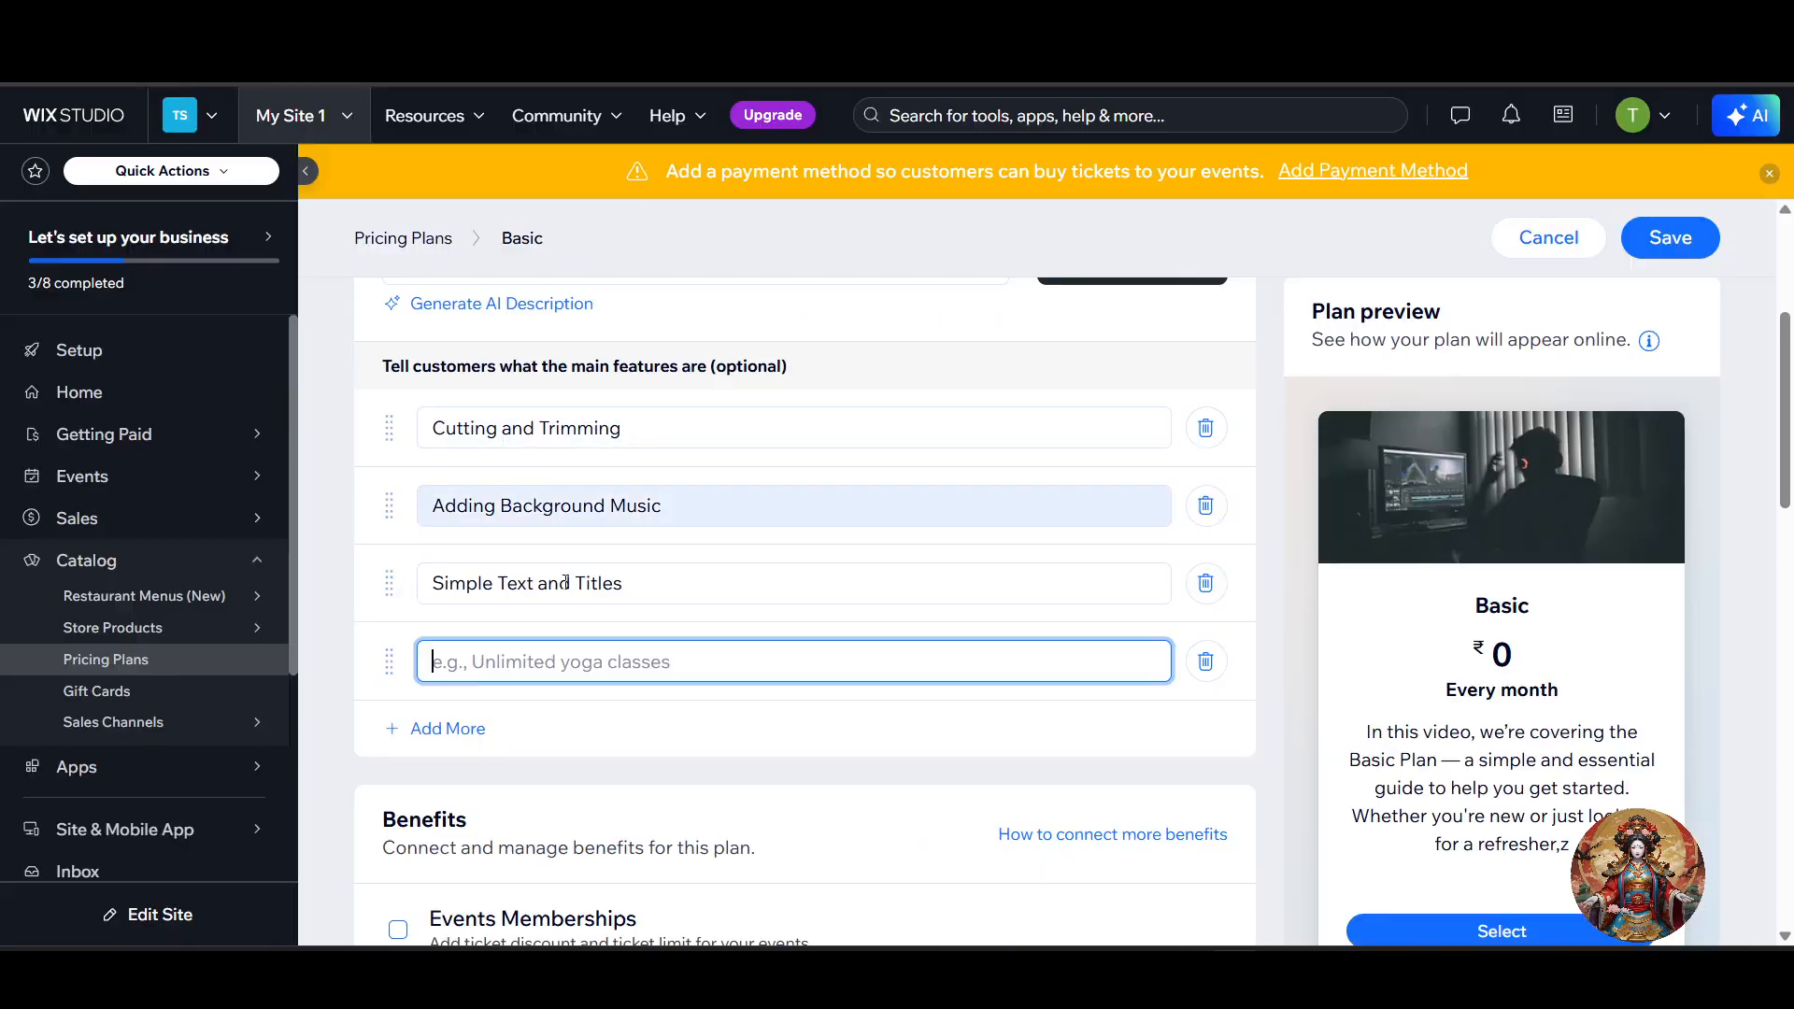
key("ctrl+v")
- Review the Basic plan's feature list and examine its Benefits and Pricing options sections
scroll(452, 726, "down", 3)
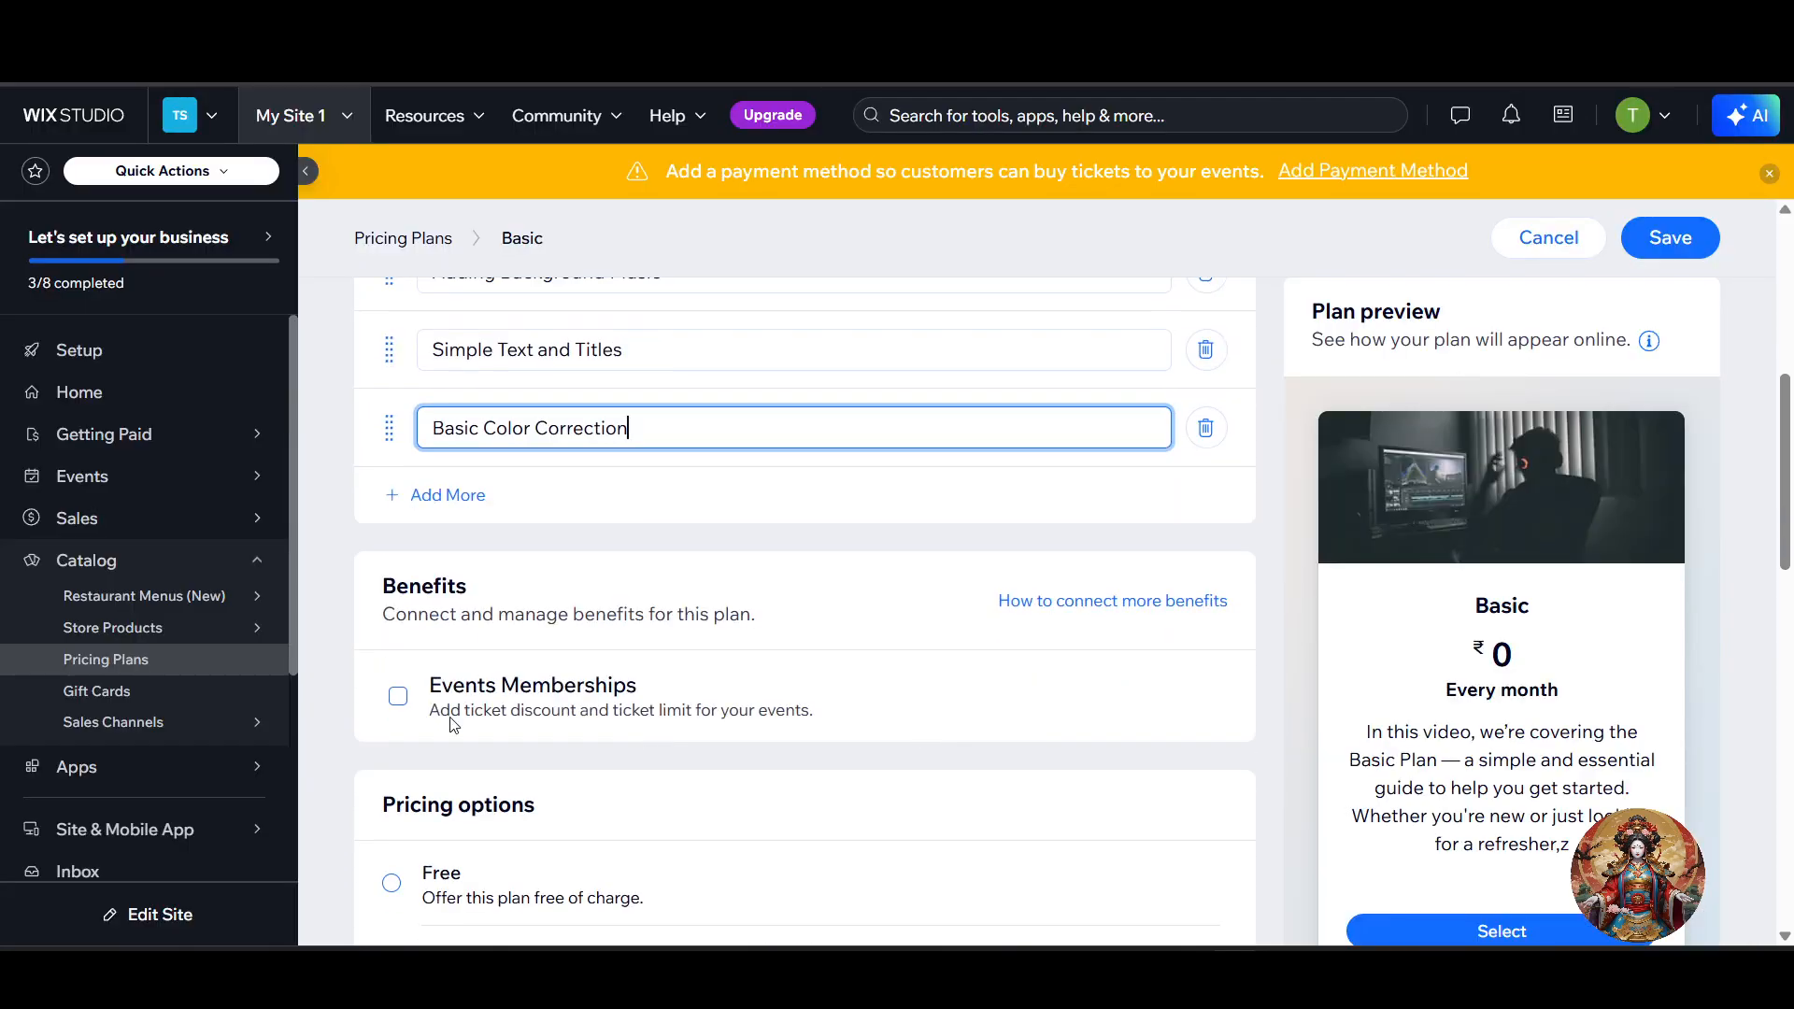
left_click(563, 540)
scroll(560, 548, "up", 4)
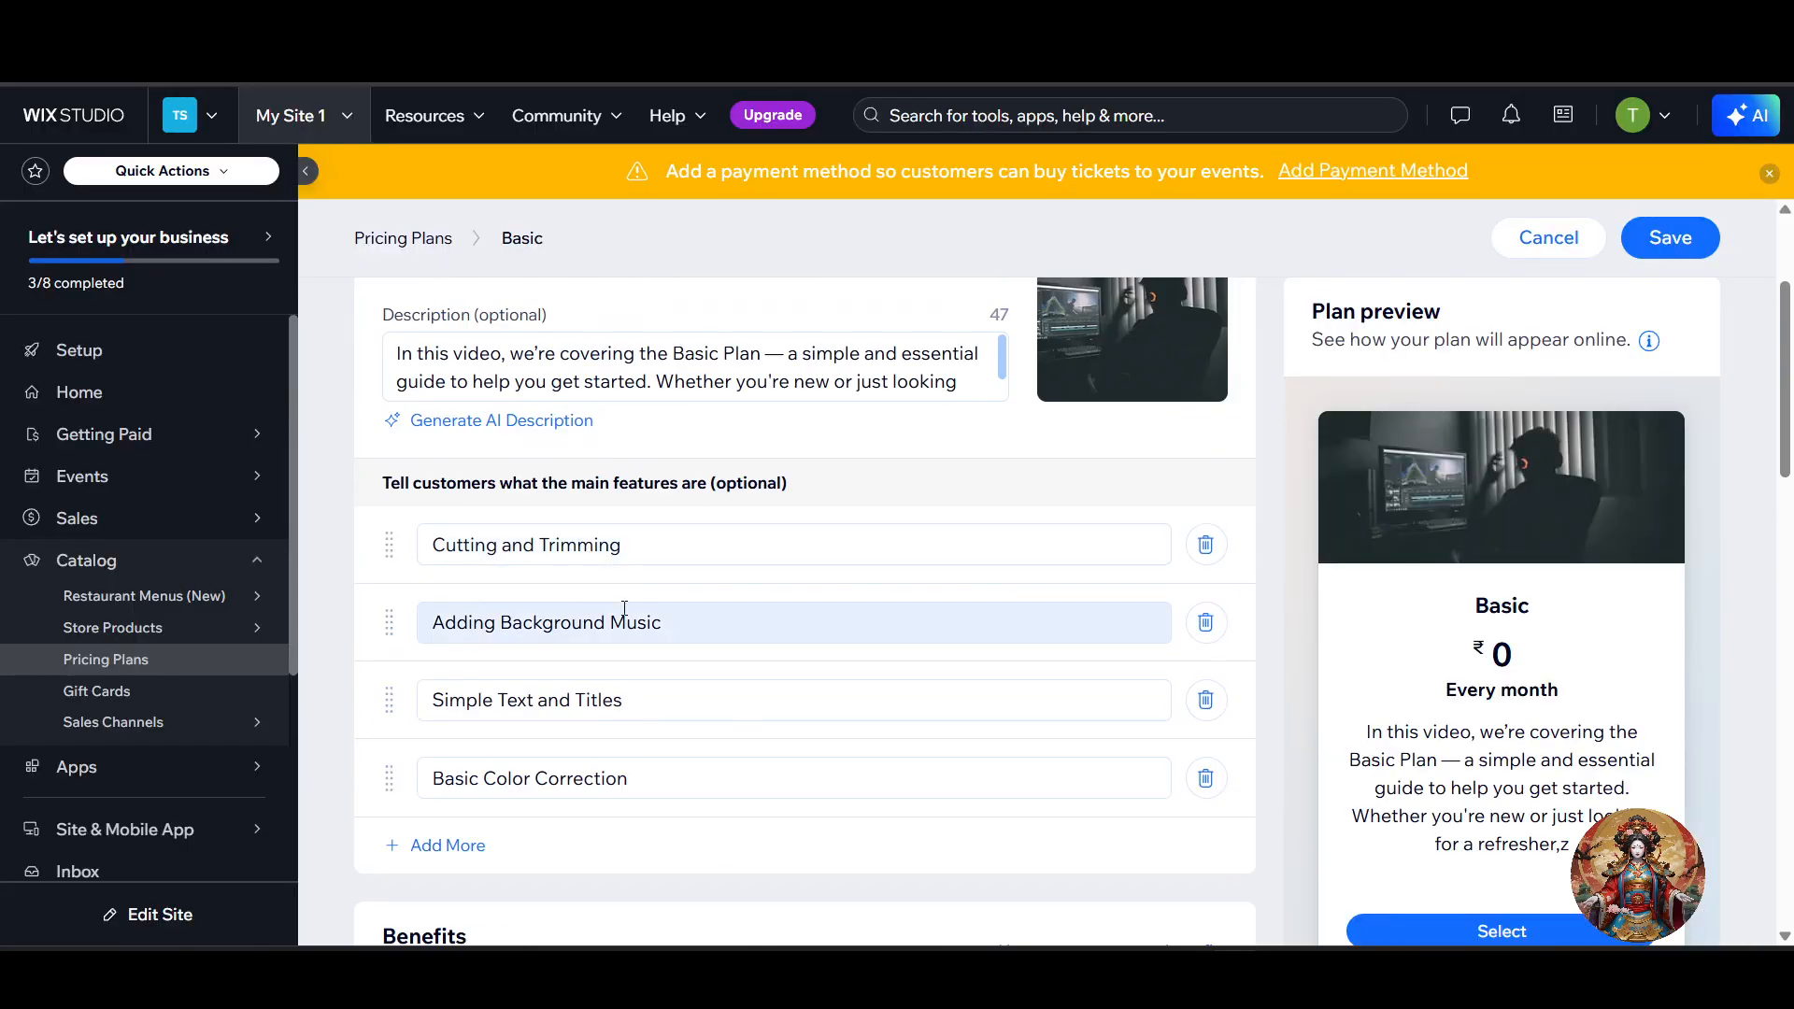
scroll(733, 640, "down", 1)
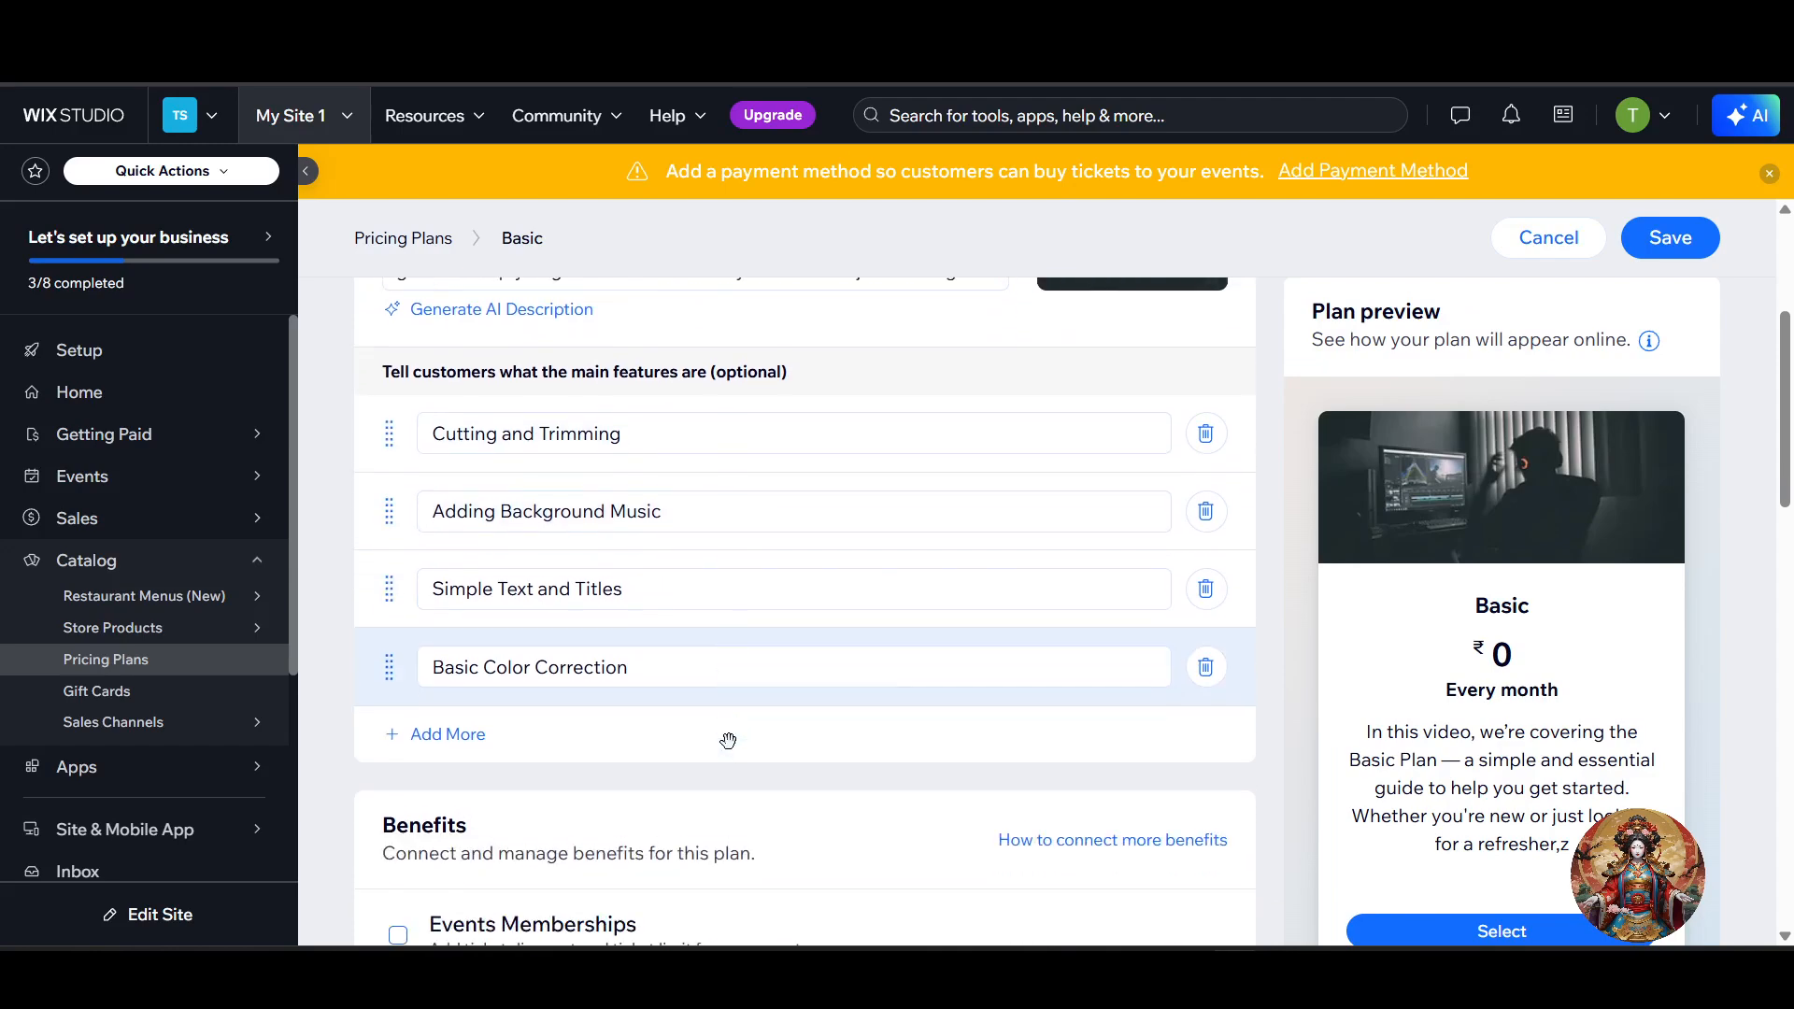
scroll(862, 691, "down", 2)
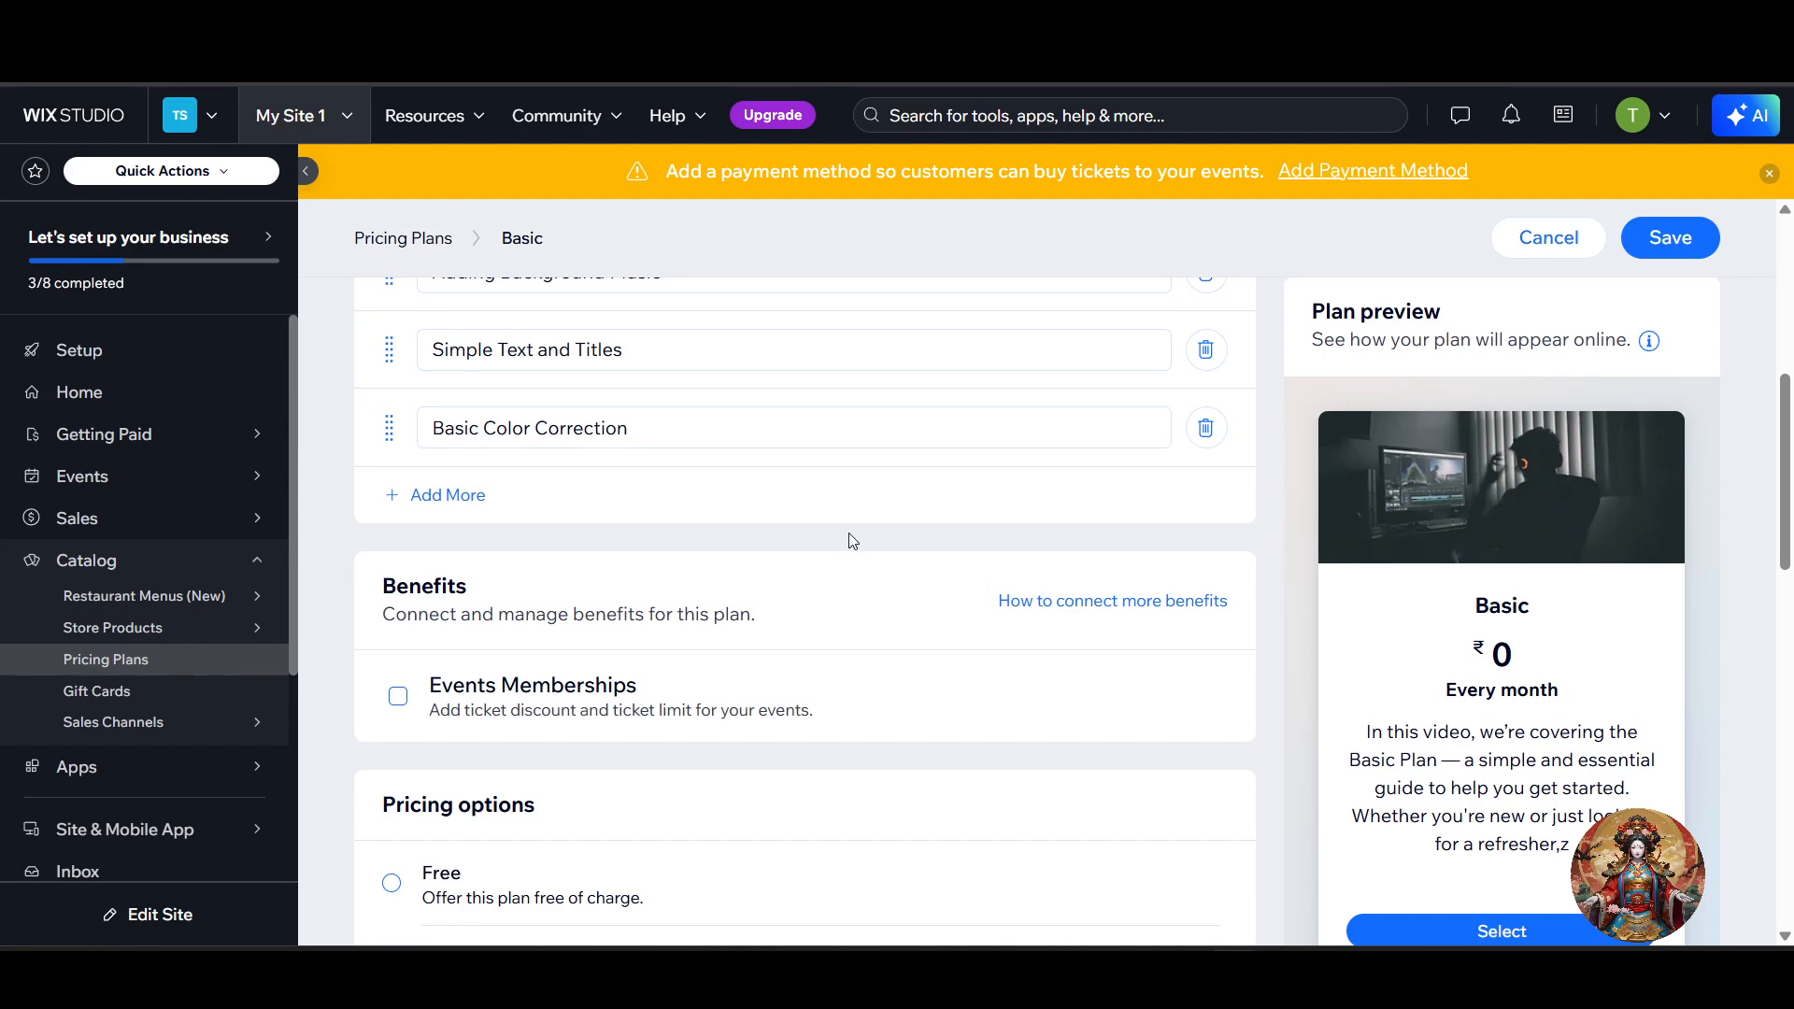
scroll(852, 541, "down", 7)
scroll(858, 650, "up", 4)
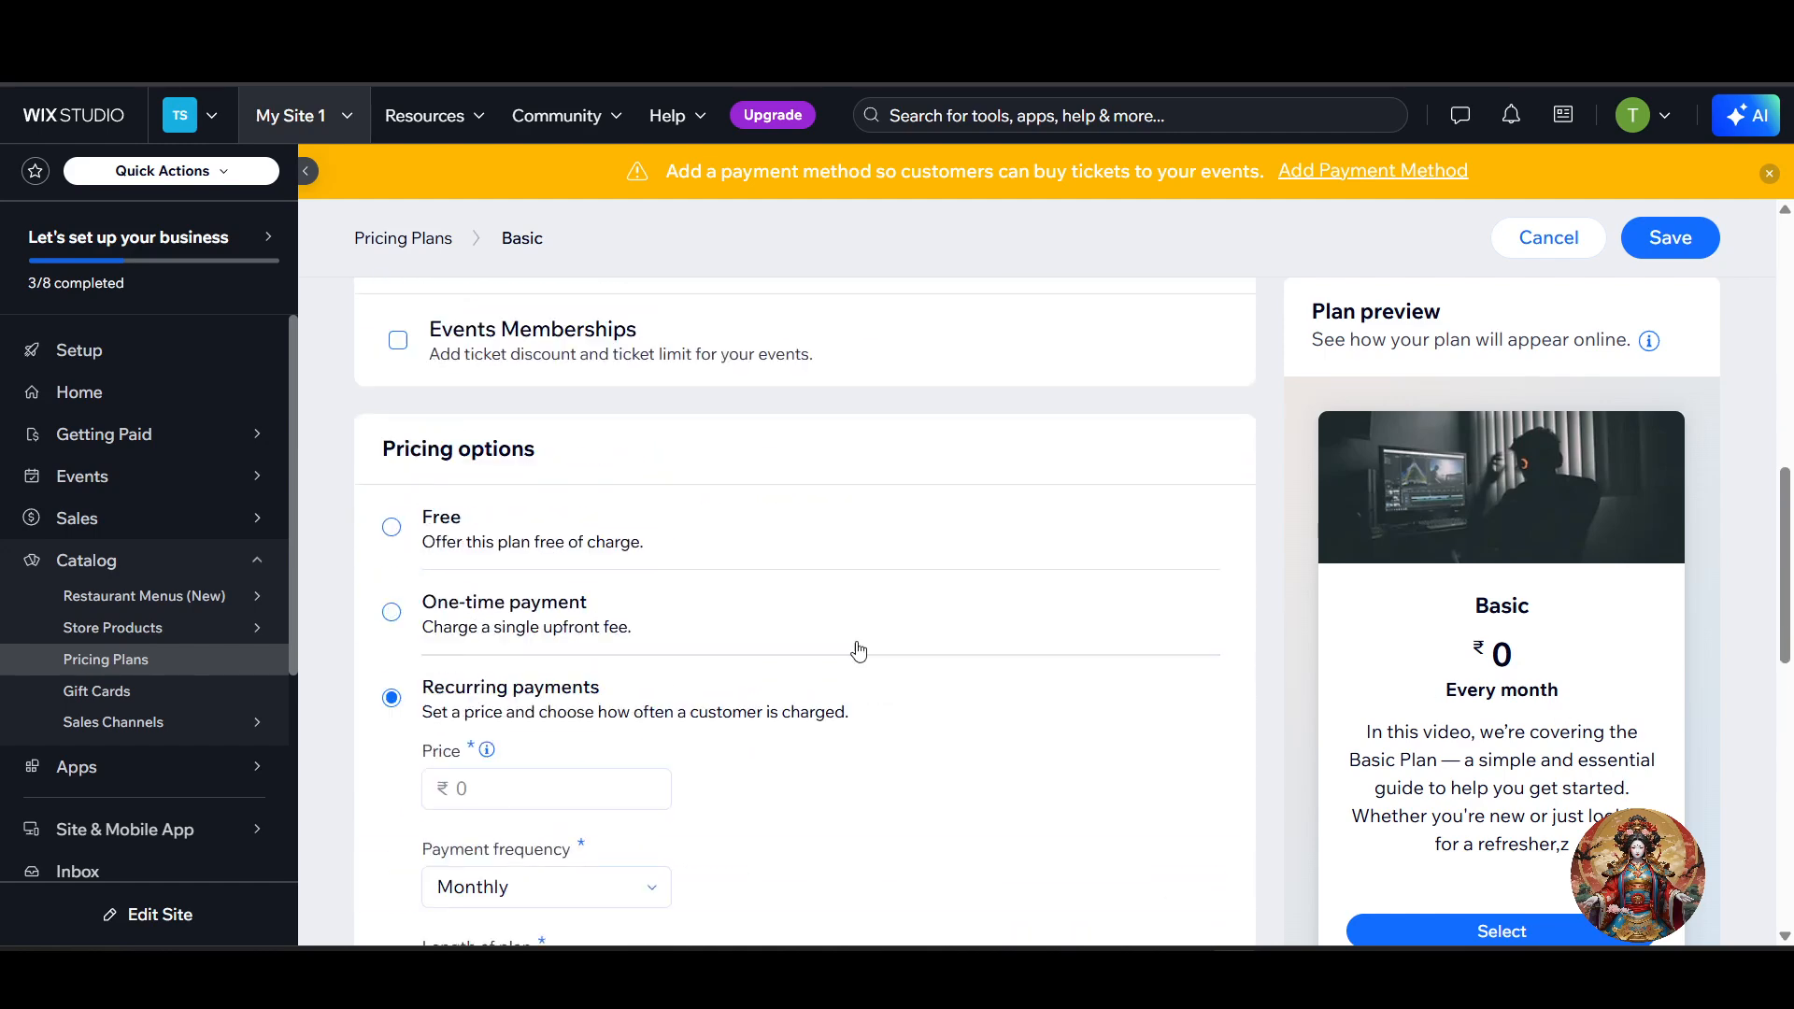
scroll(480, 524, "up", 2)
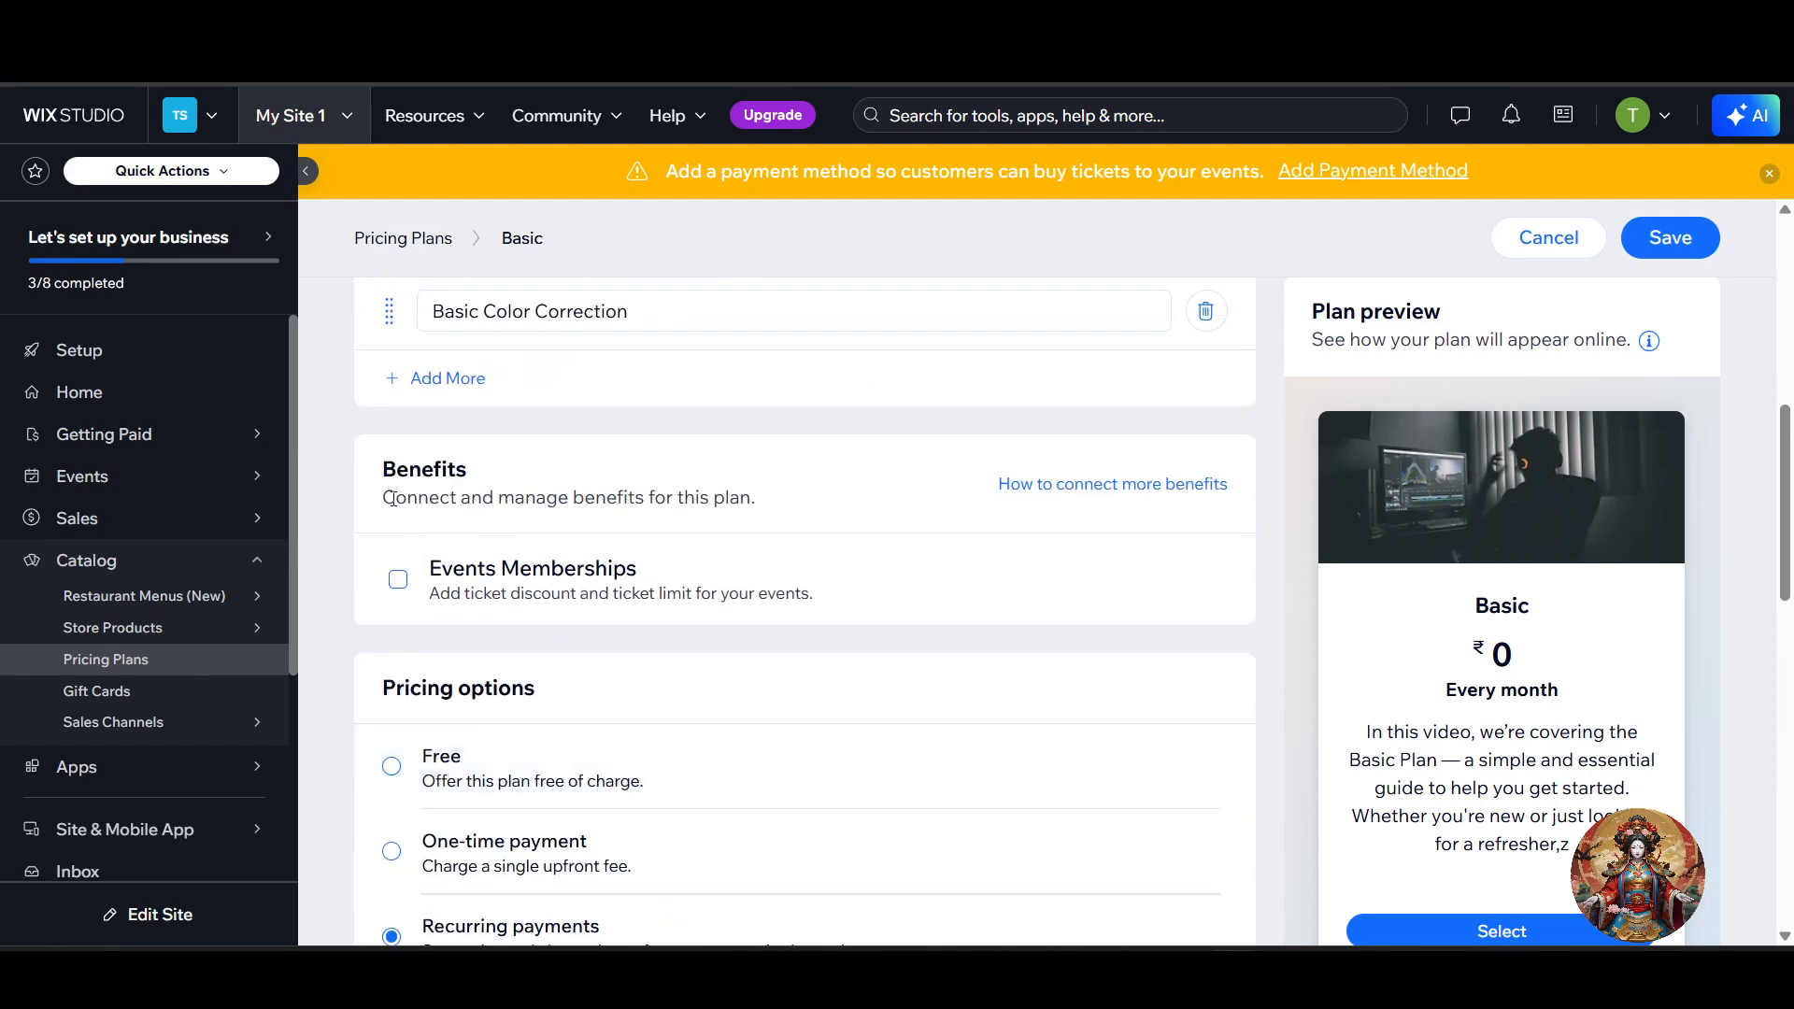
left_click_drag(392, 498, 815, 504)
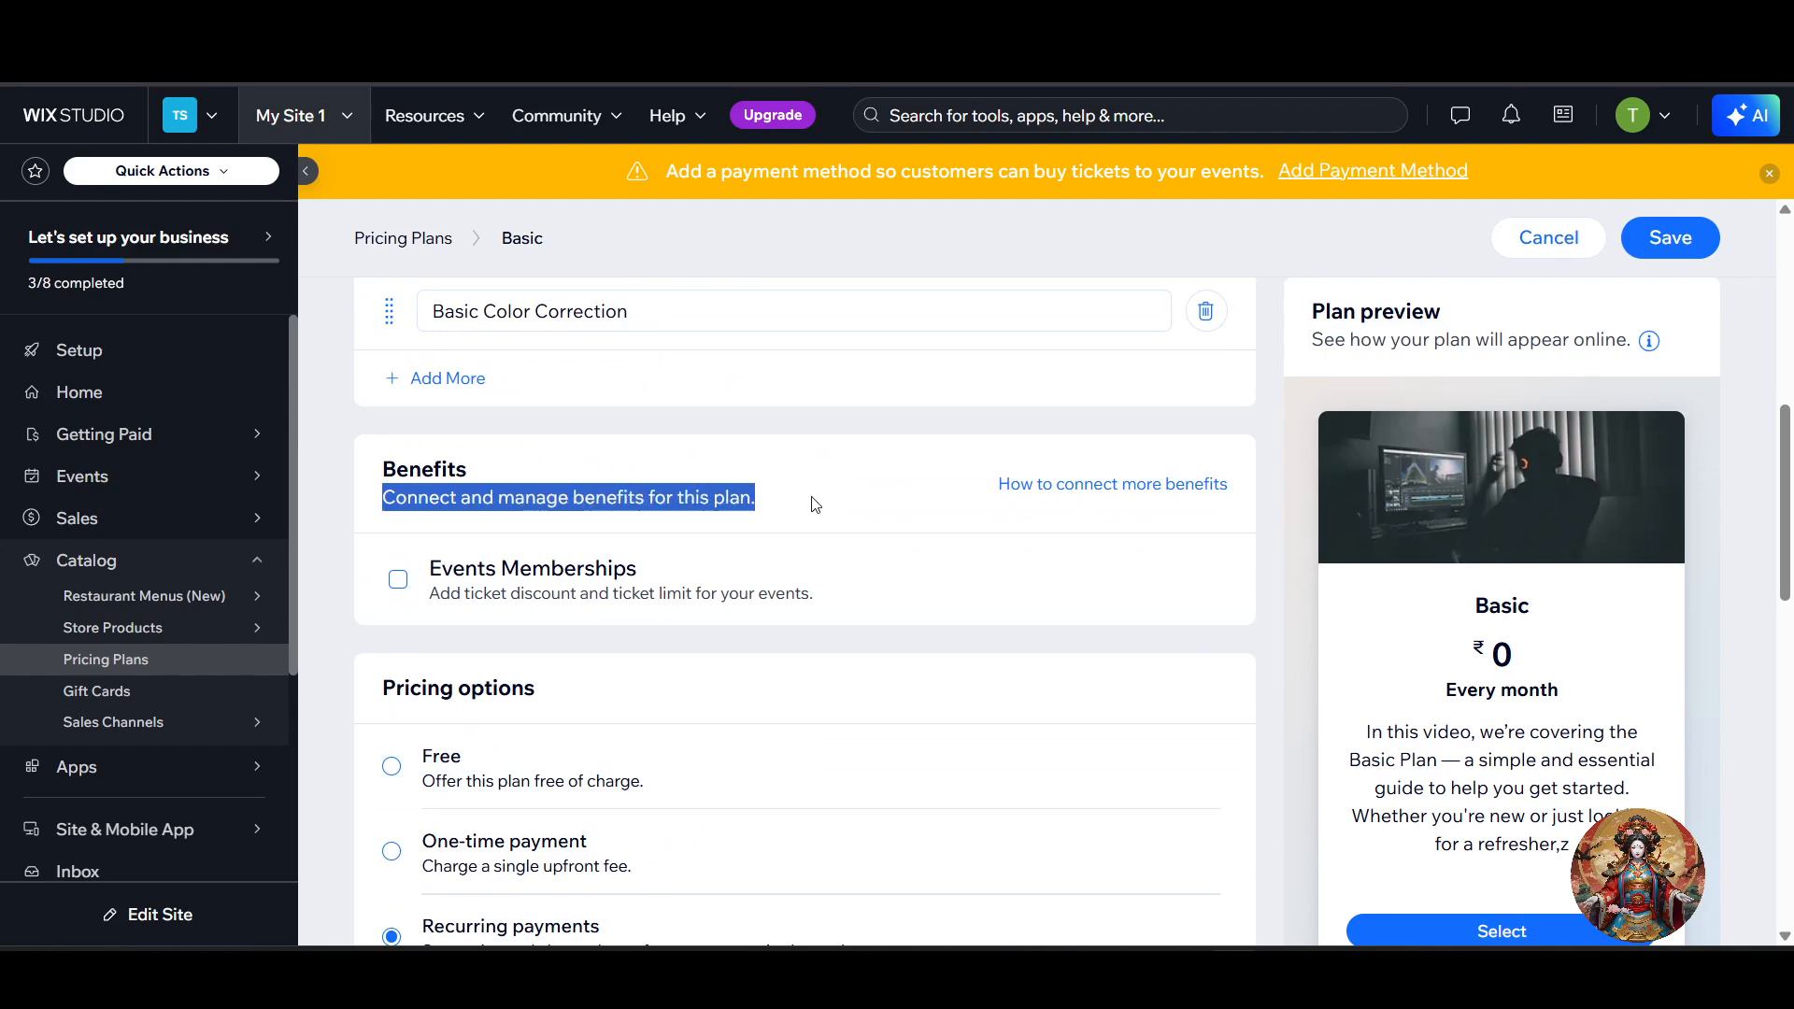
- Enable the Events Memberships benefit for the Basic plan and include the "Video editing workshop" event
left_click(400, 580)
left_click(666, 695)
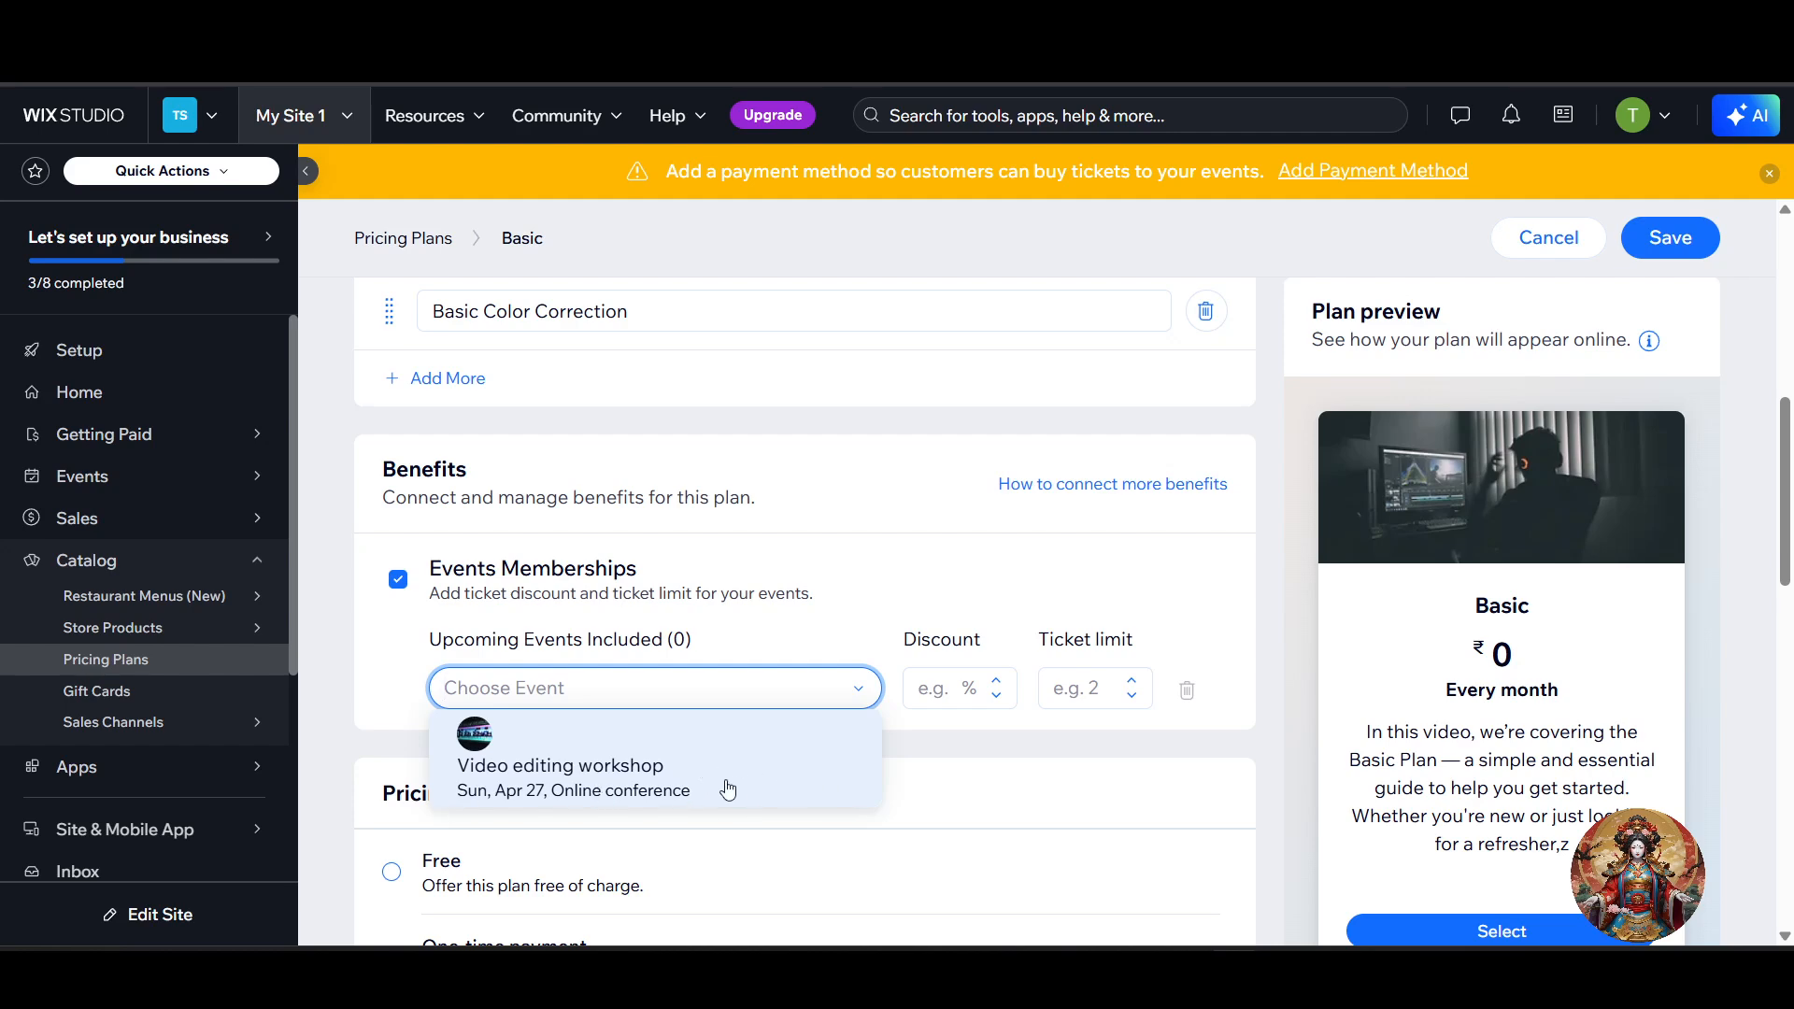
left_click(806, 776)
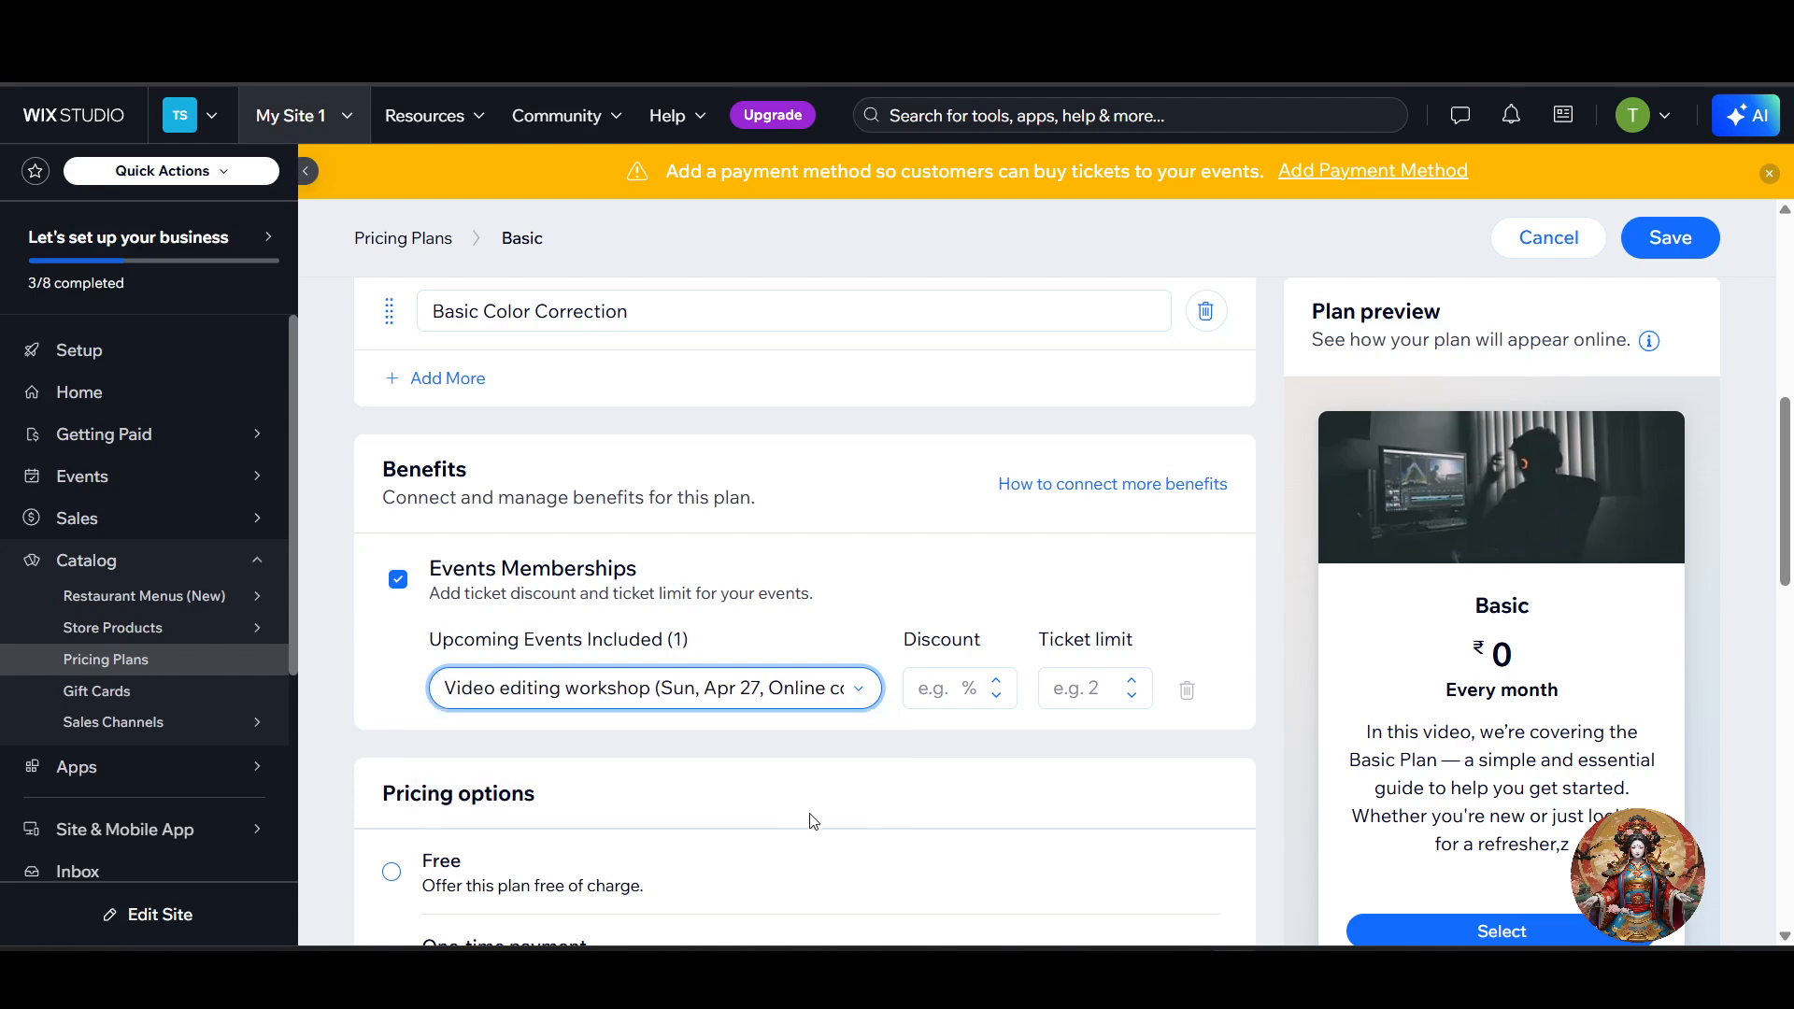
- Set the included workshop's discount to 30% and its ticket limit to 1
left_click(1079, 688)
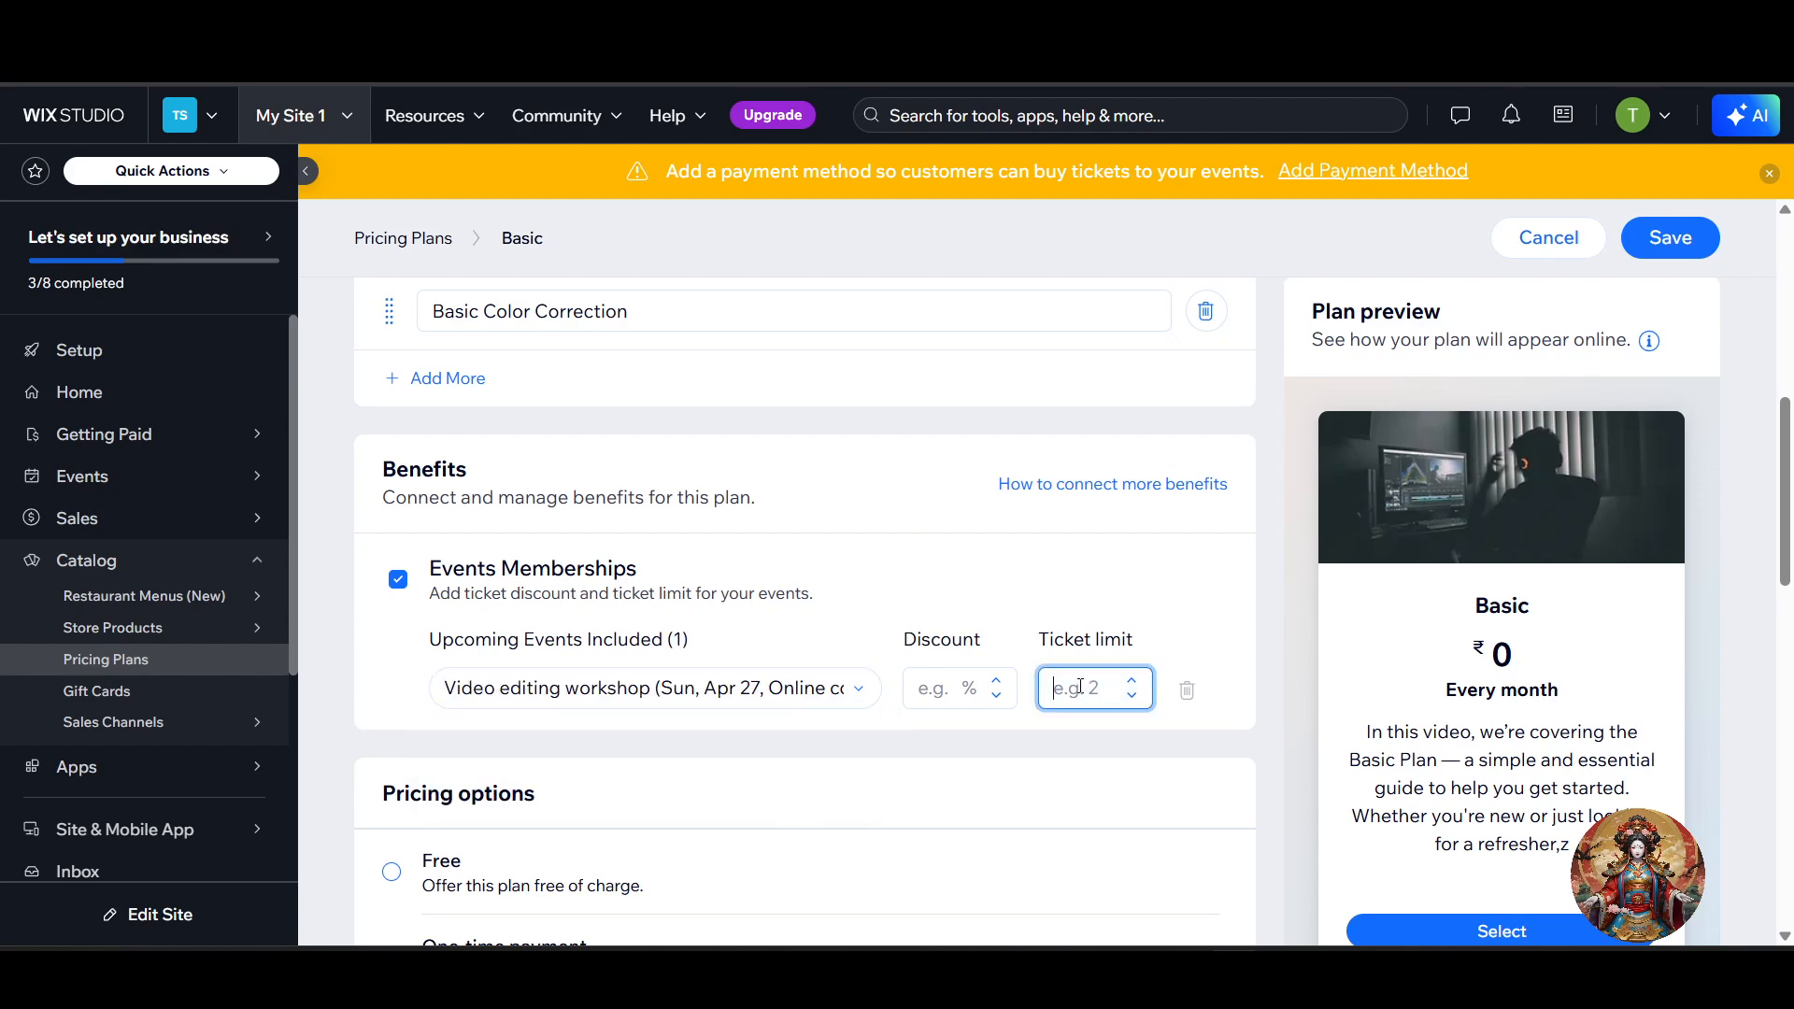
left_click(950, 685)
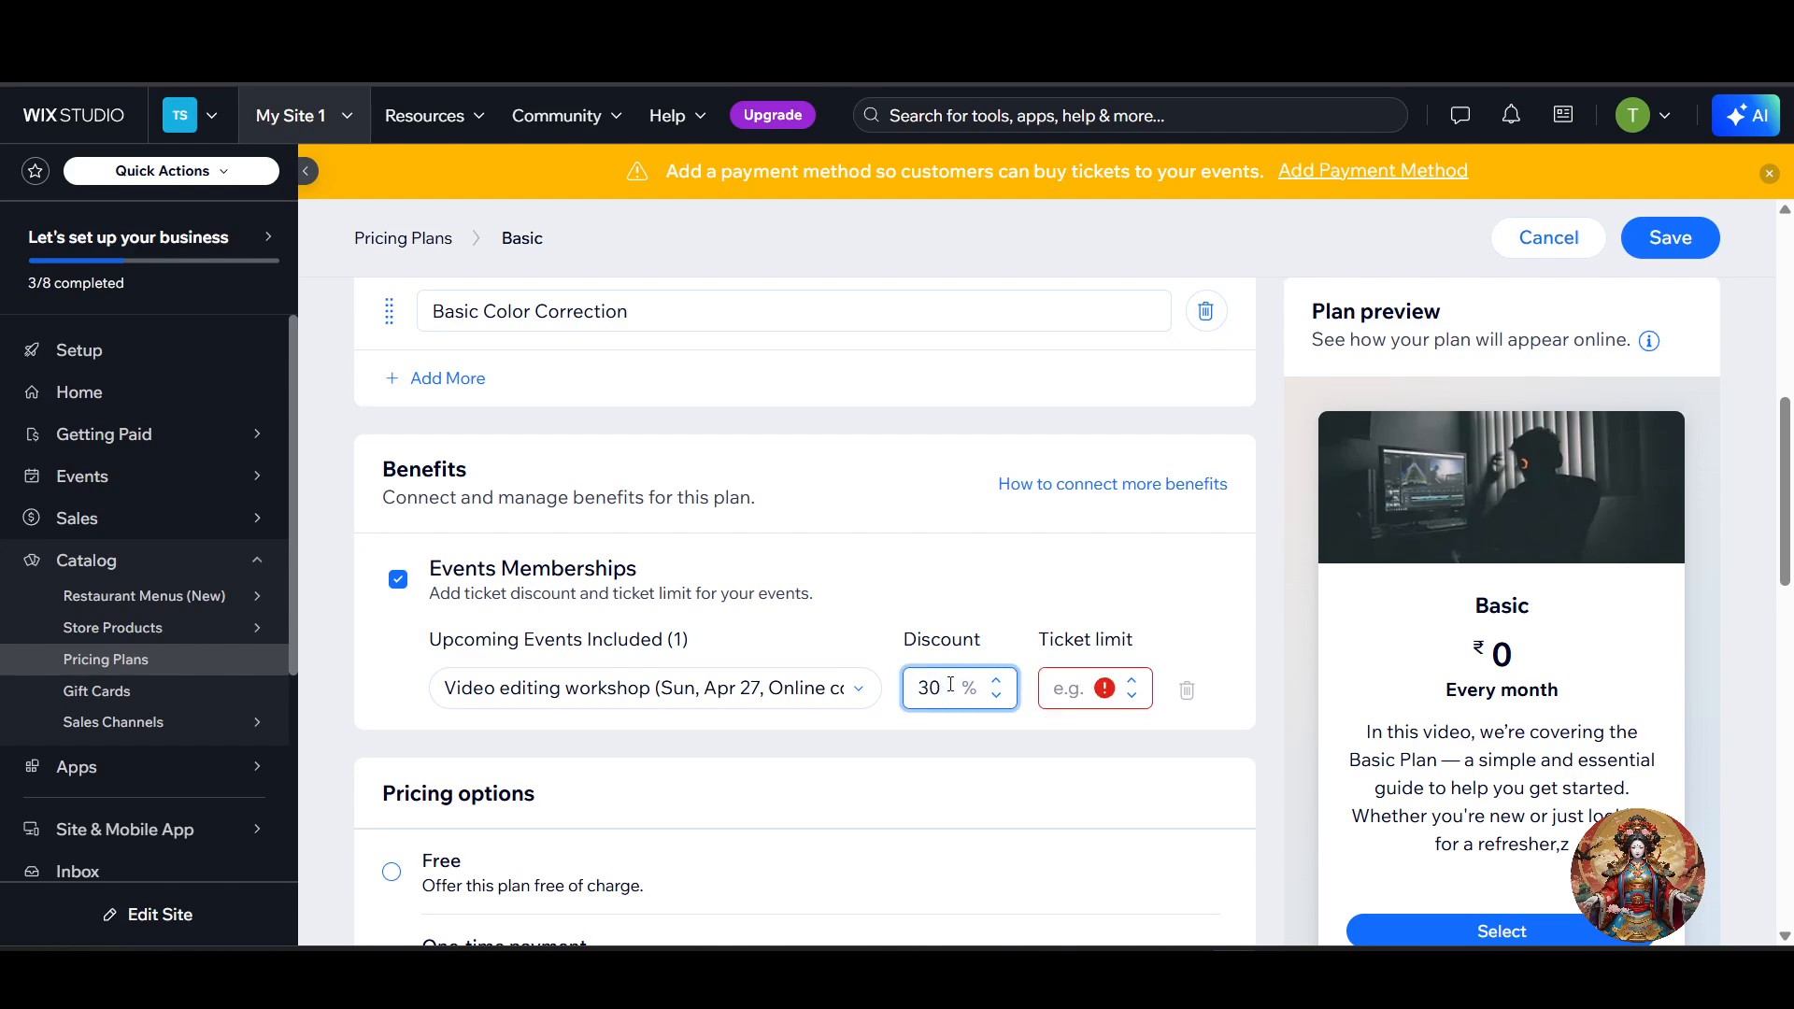
left_click(1059, 681)
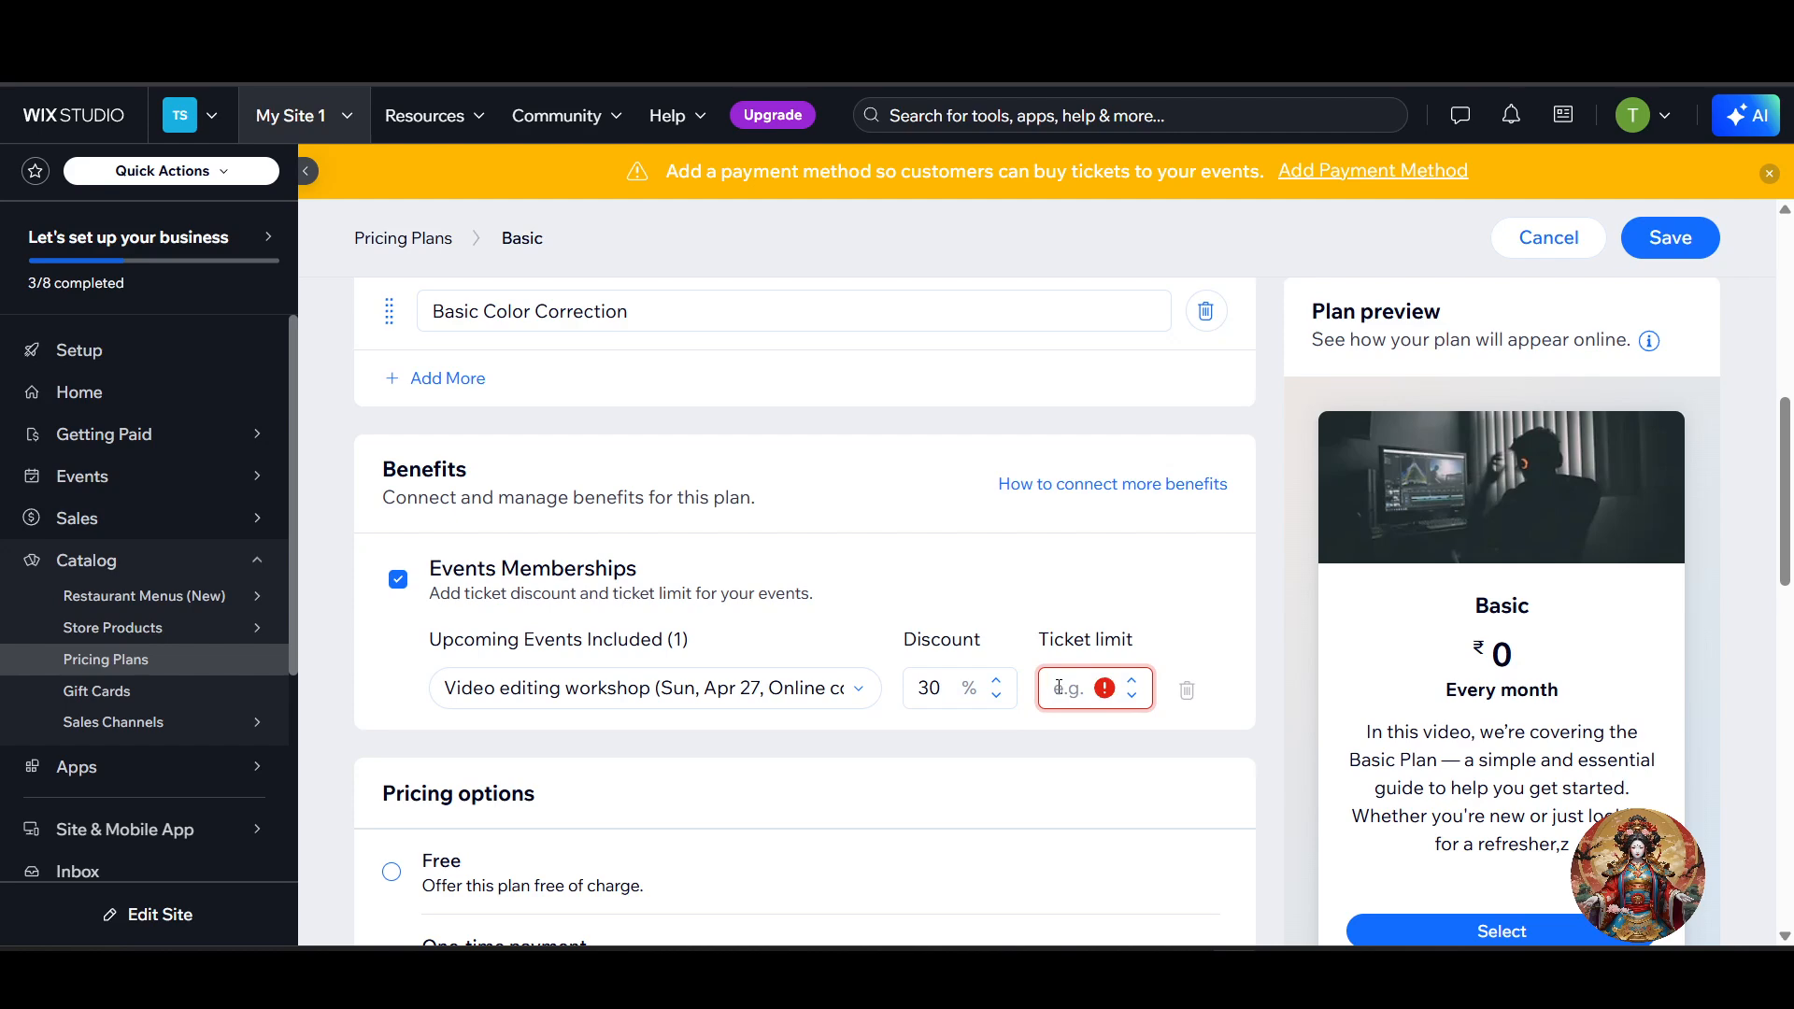
type("2")
key("BackSpace")
type("1")
key("BackSpace")
type("1")
left_click(753, 587)
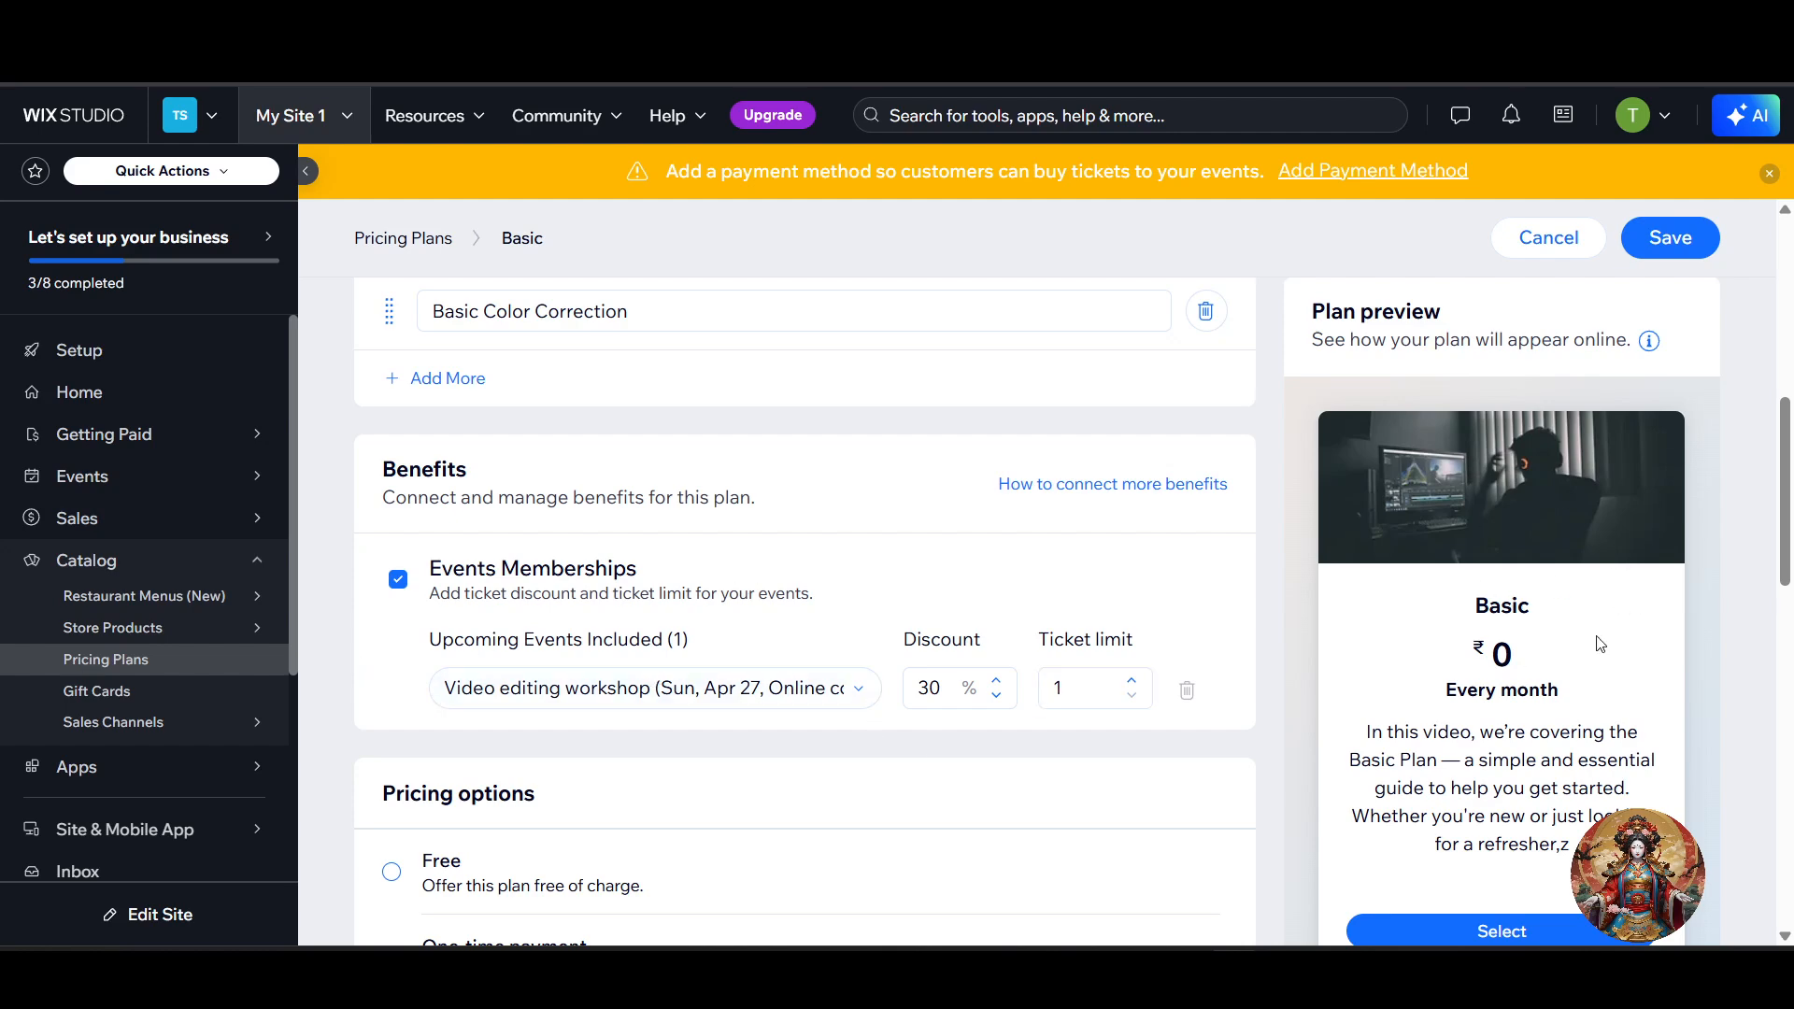
- Choose one-time payment as the Basic plan's pricing option and set the price to ₹1000
scroll(1521, 683, "down", 1)
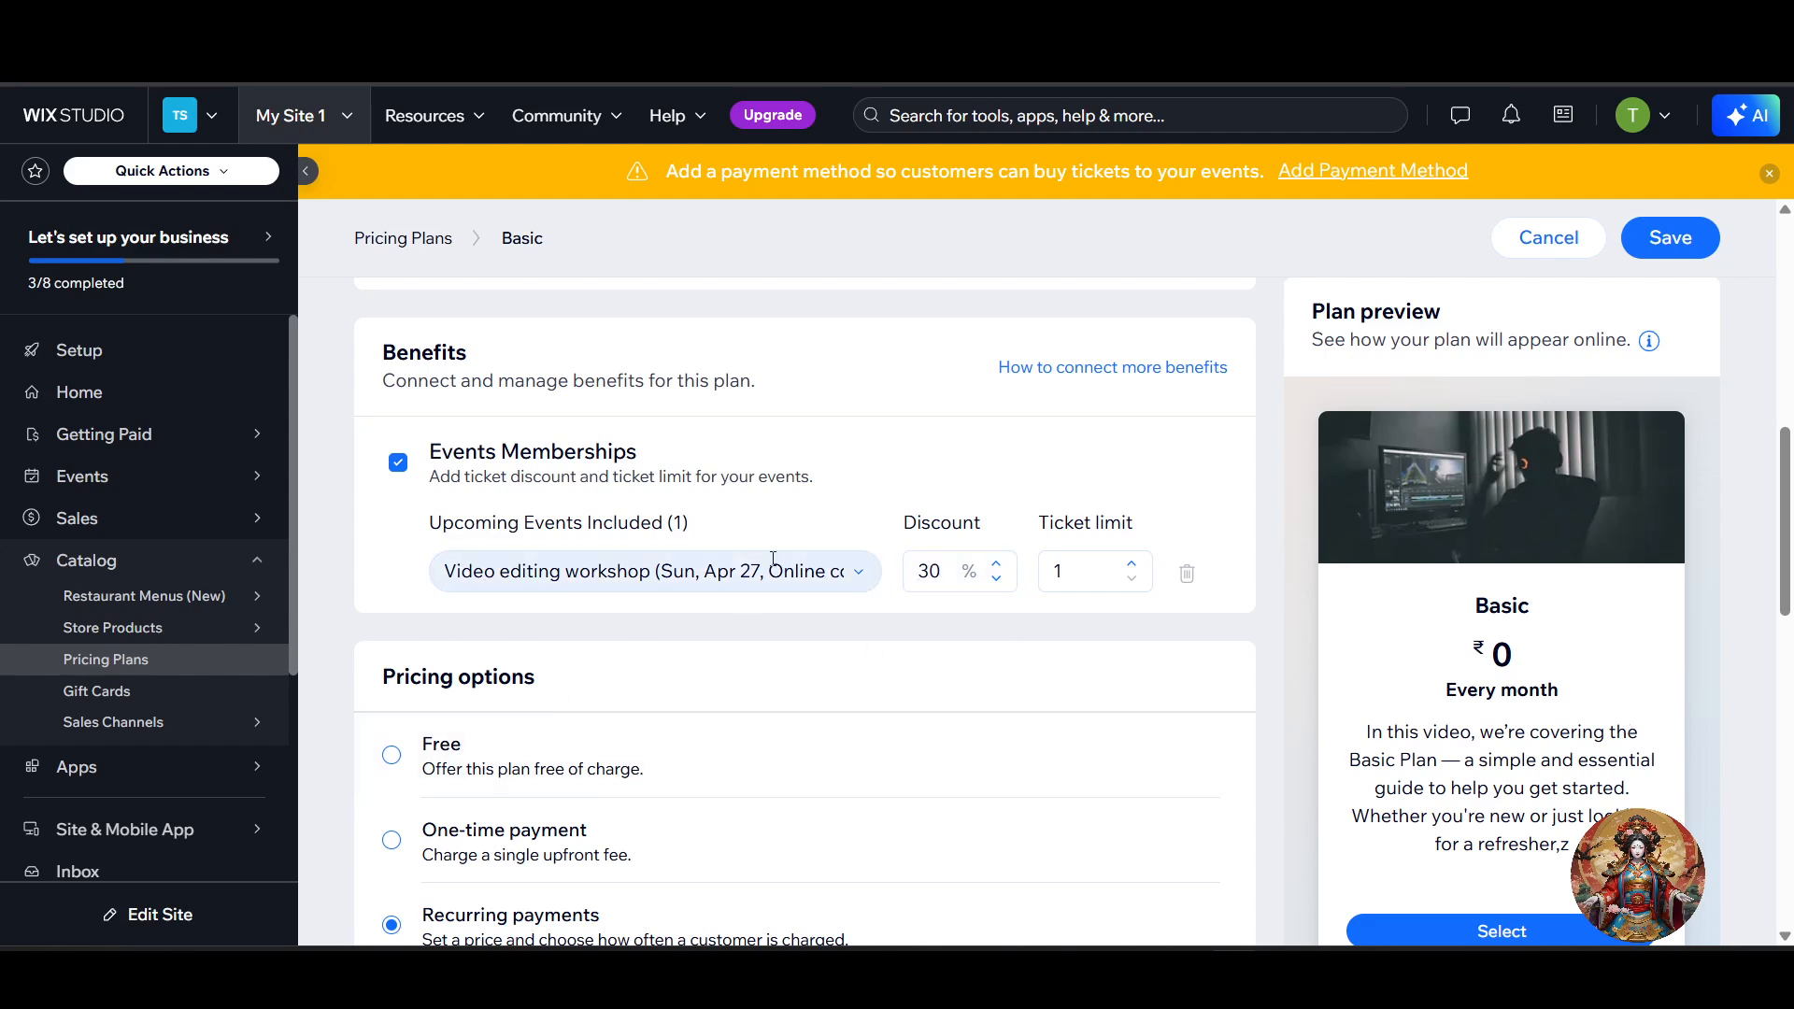
scroll(1532, 732, "down", 2)
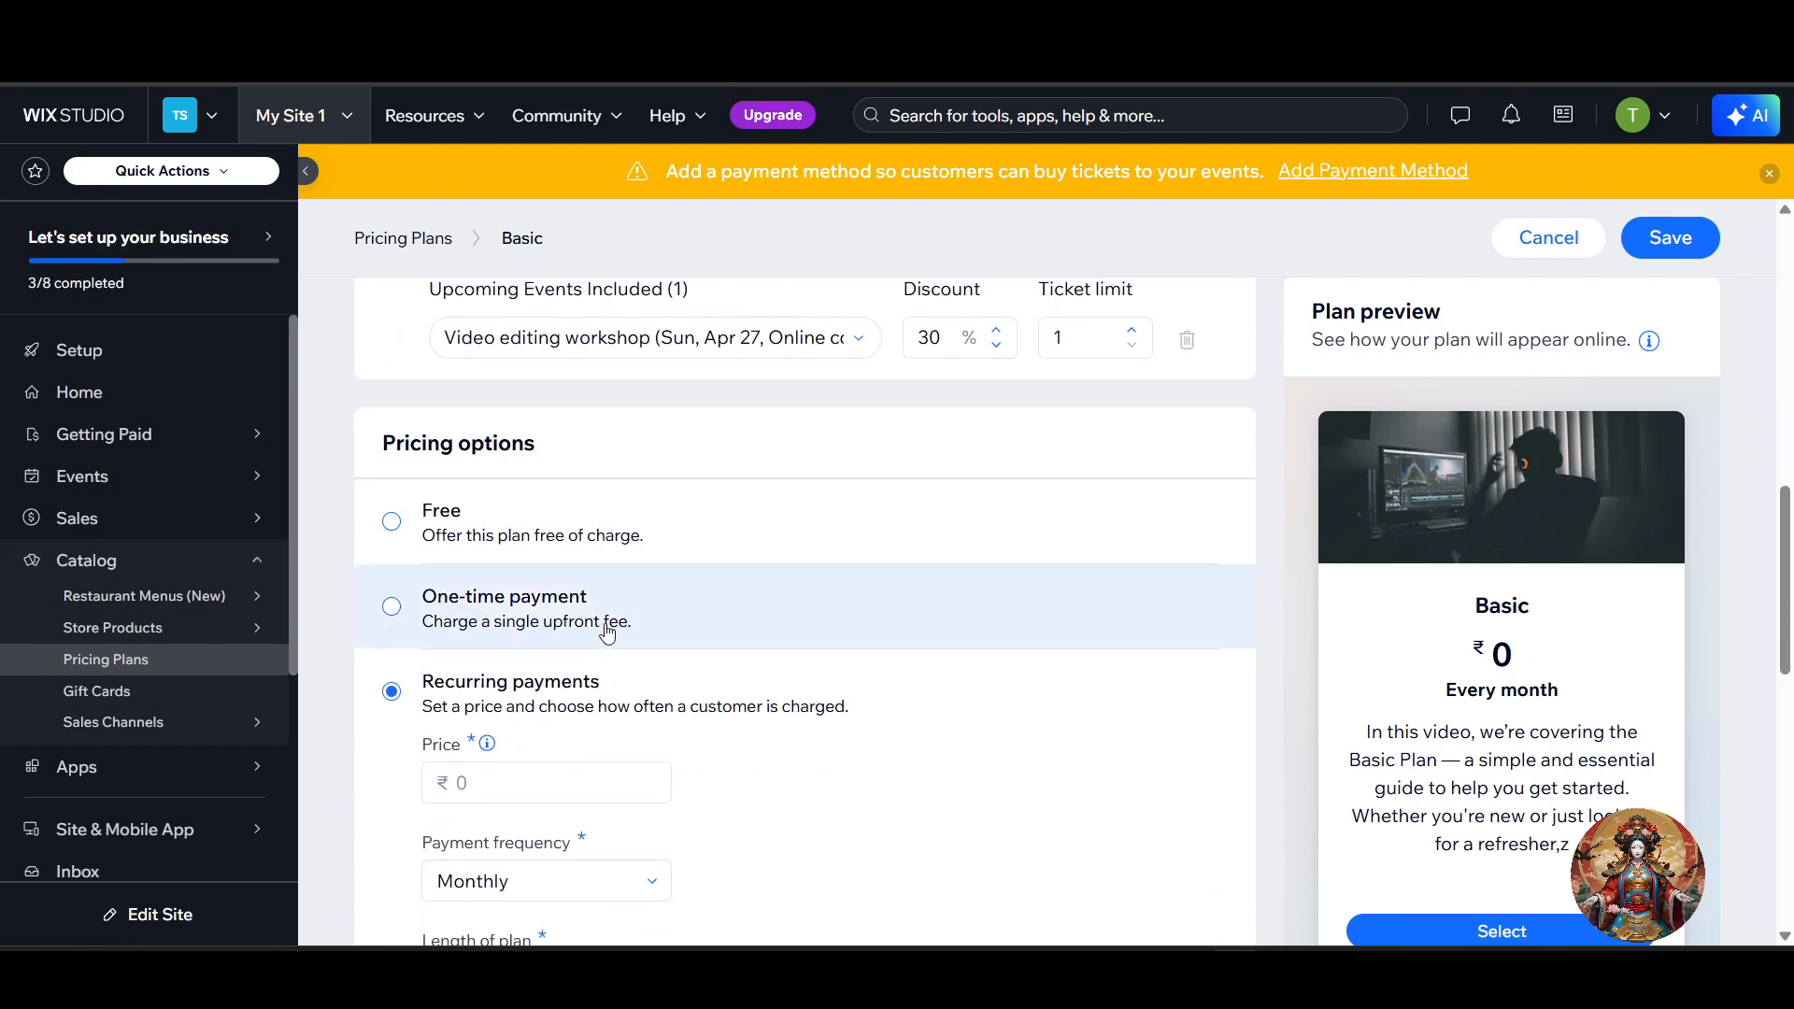
scroll(468, 598, "up", 2)
left_click_drag(409, 569, 580, 568)
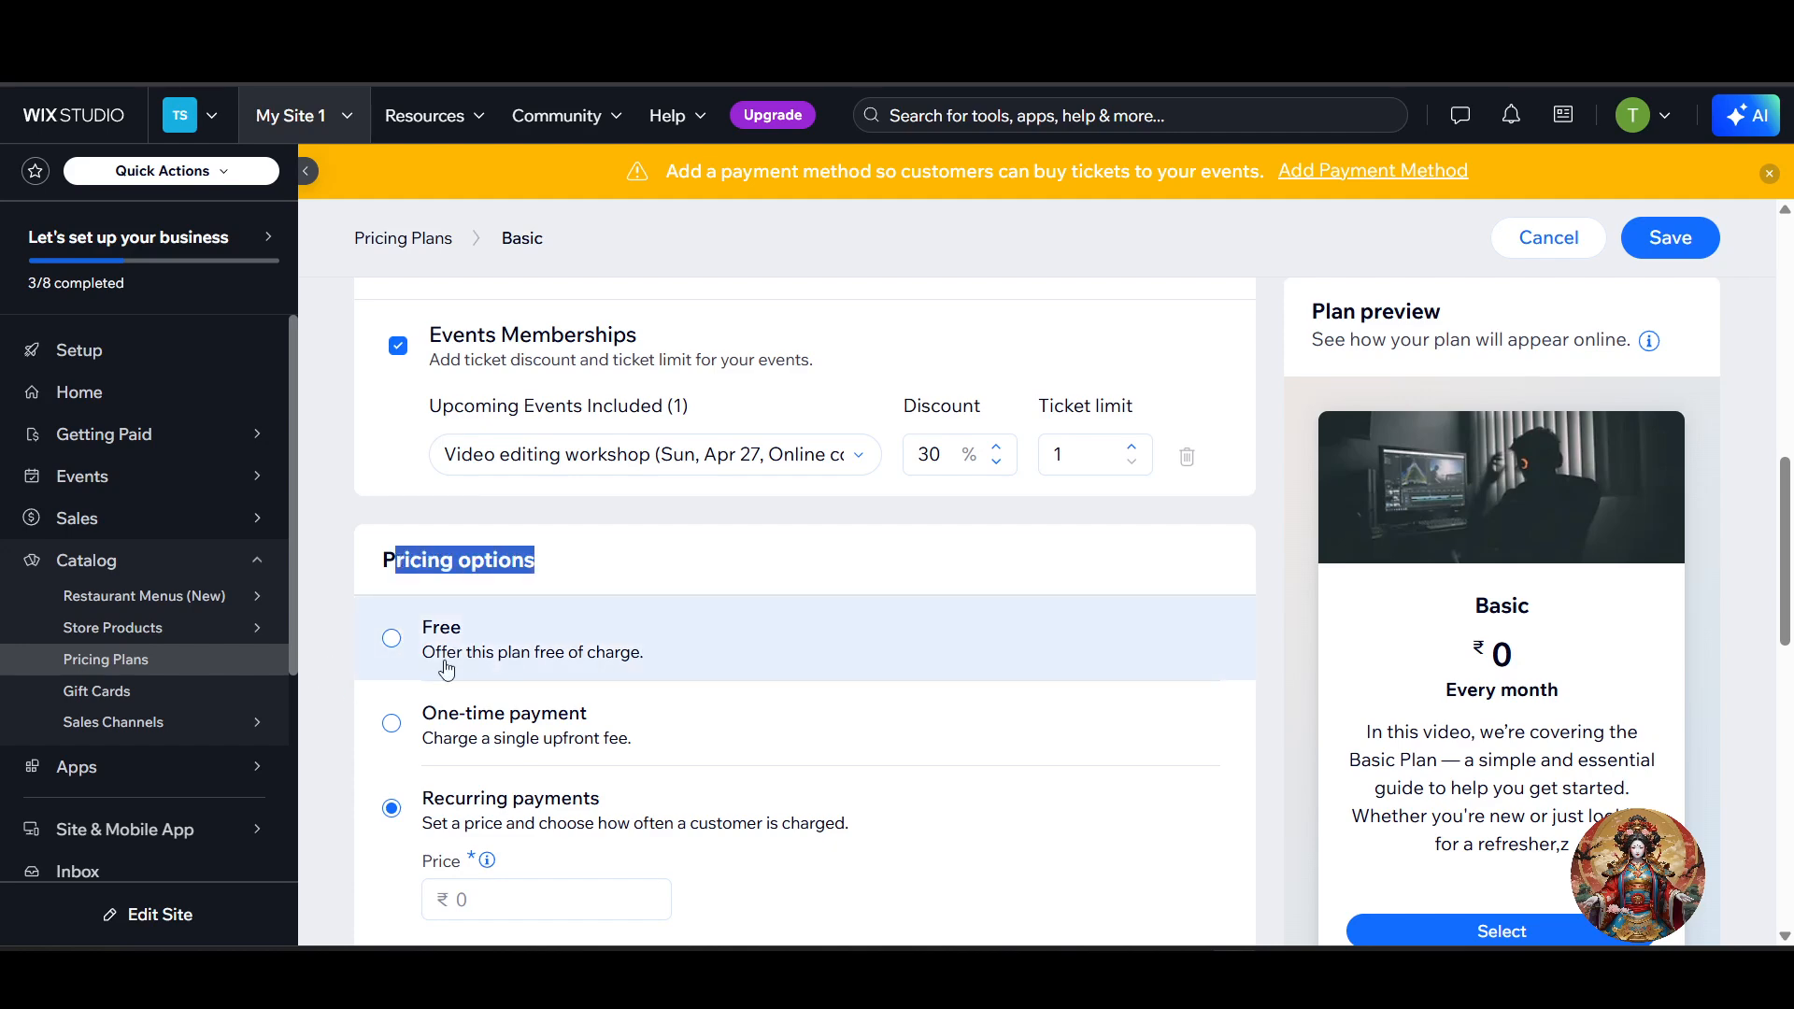
scroll(566, 766, "down", 2)
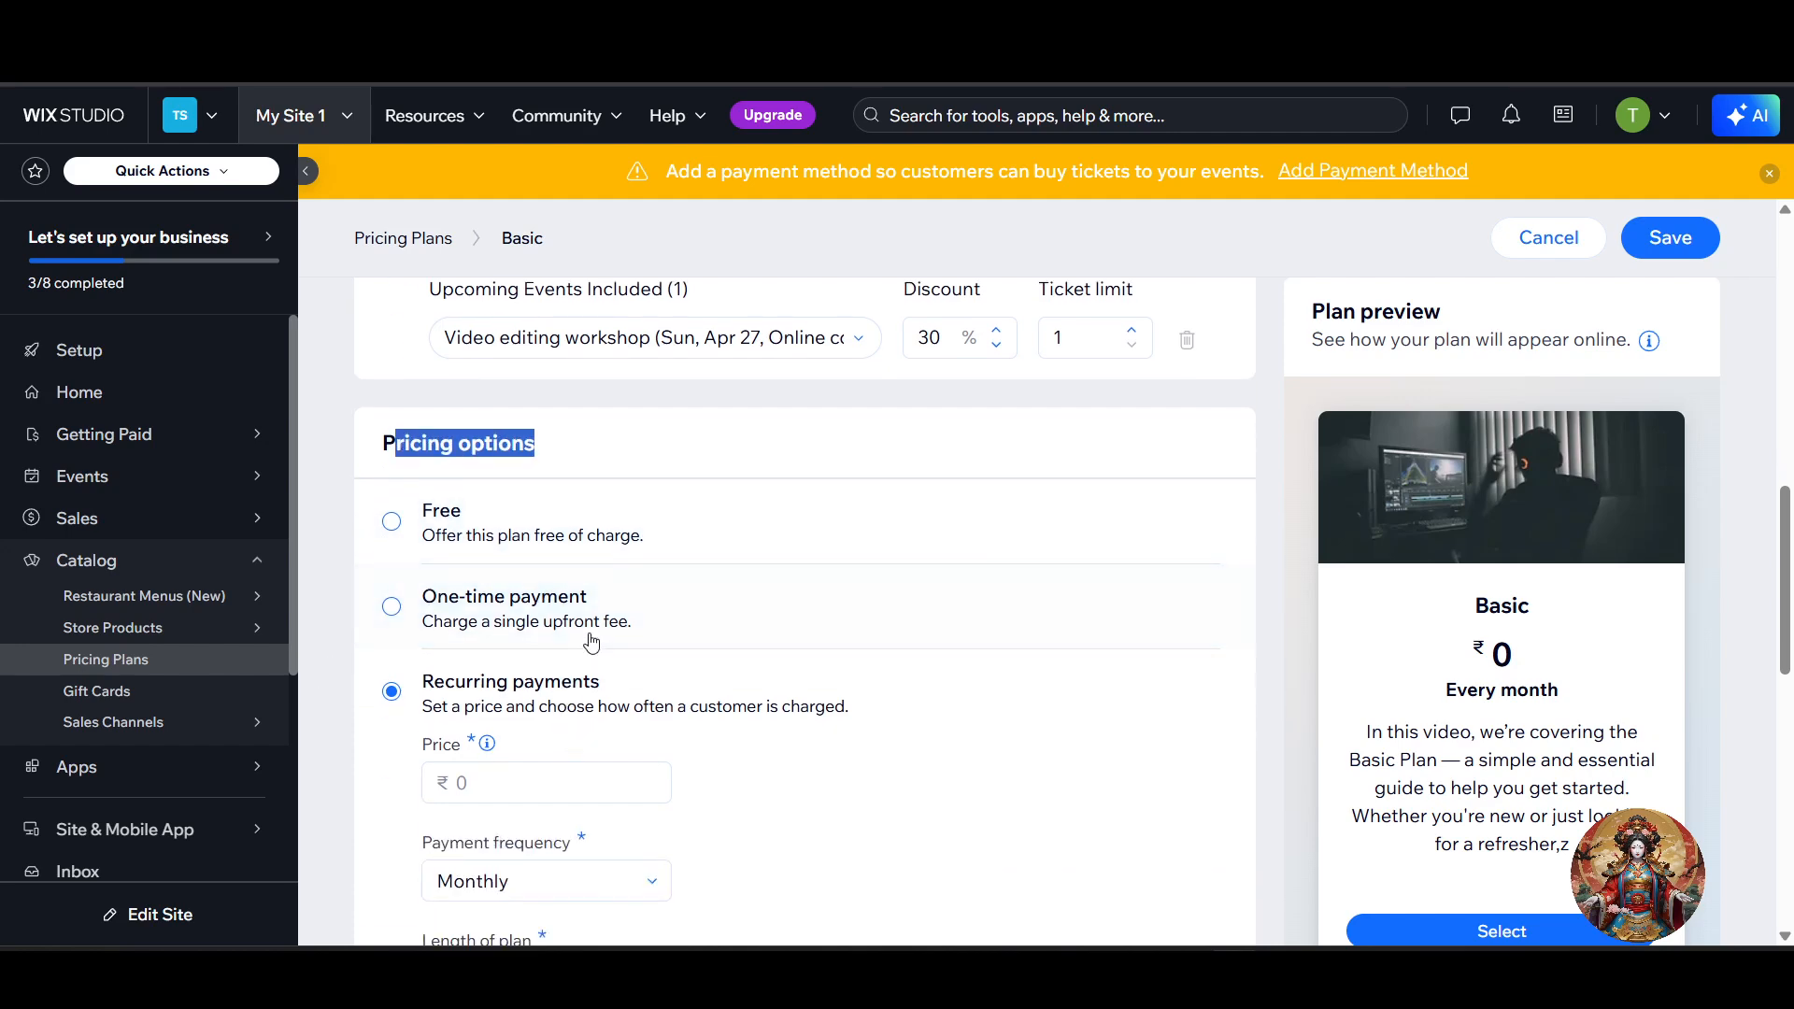
left_click(598, 625)
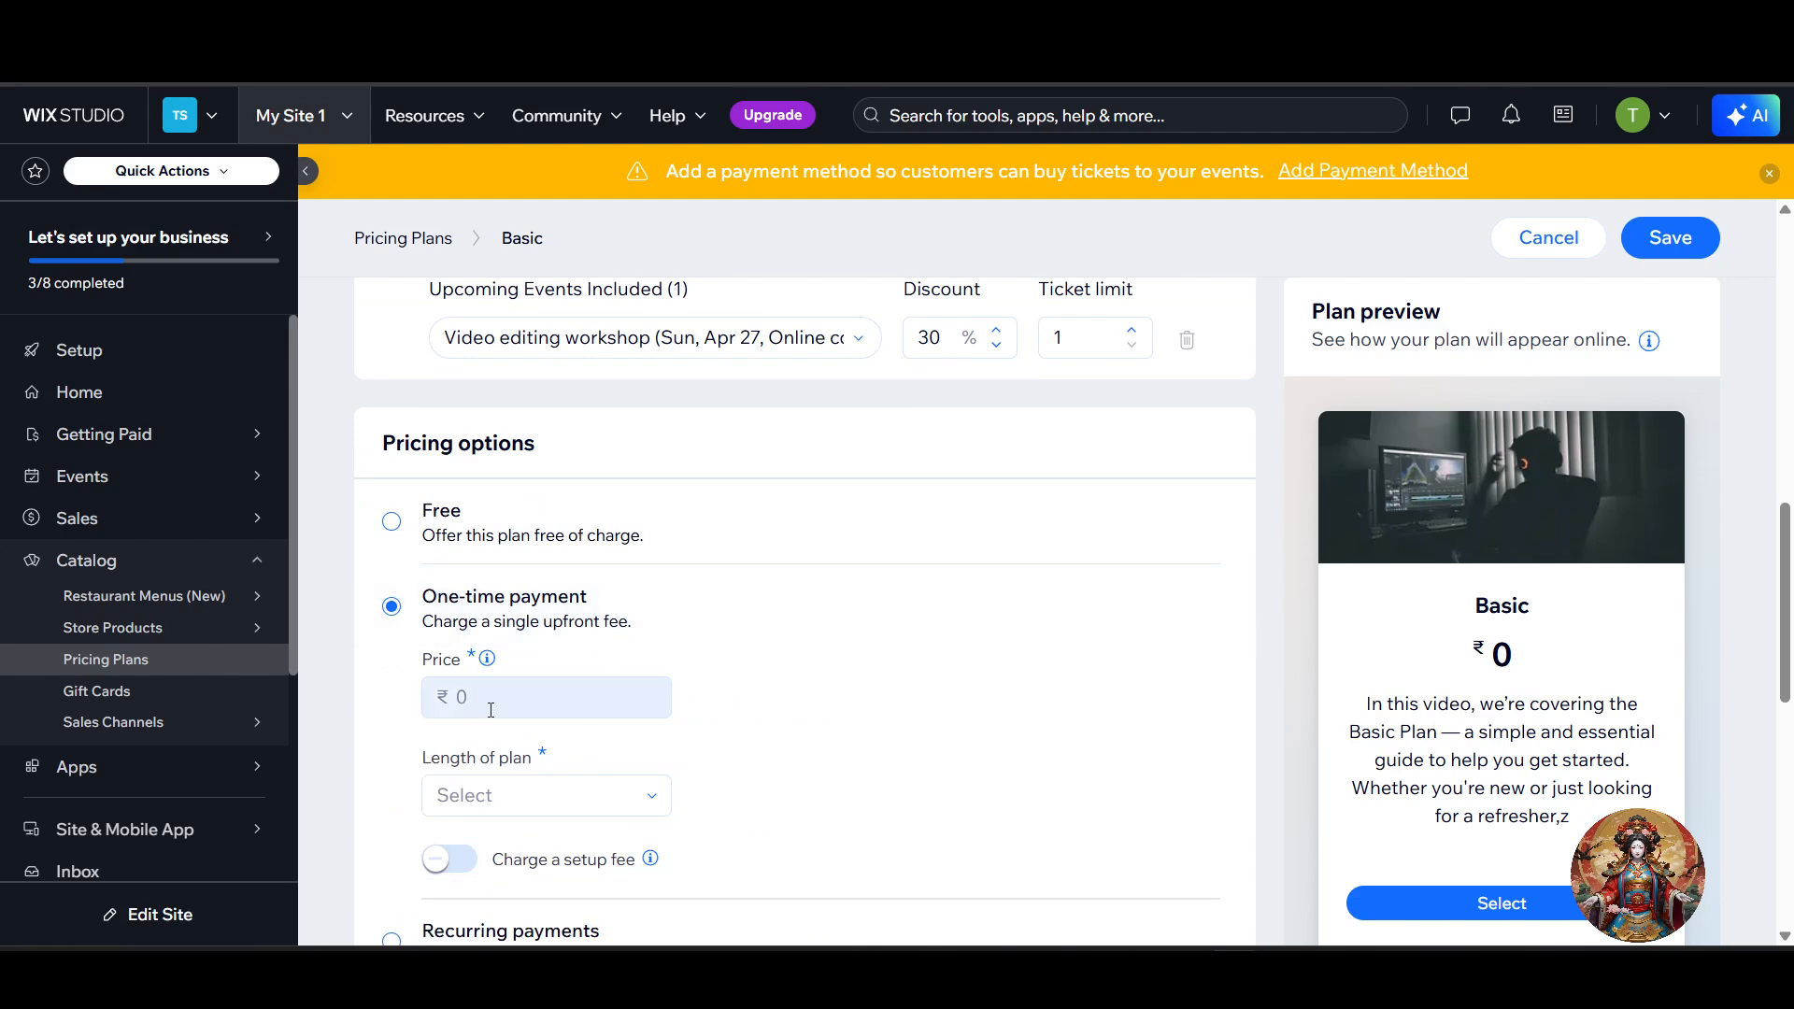
left_click(525, 694)
type("1000")
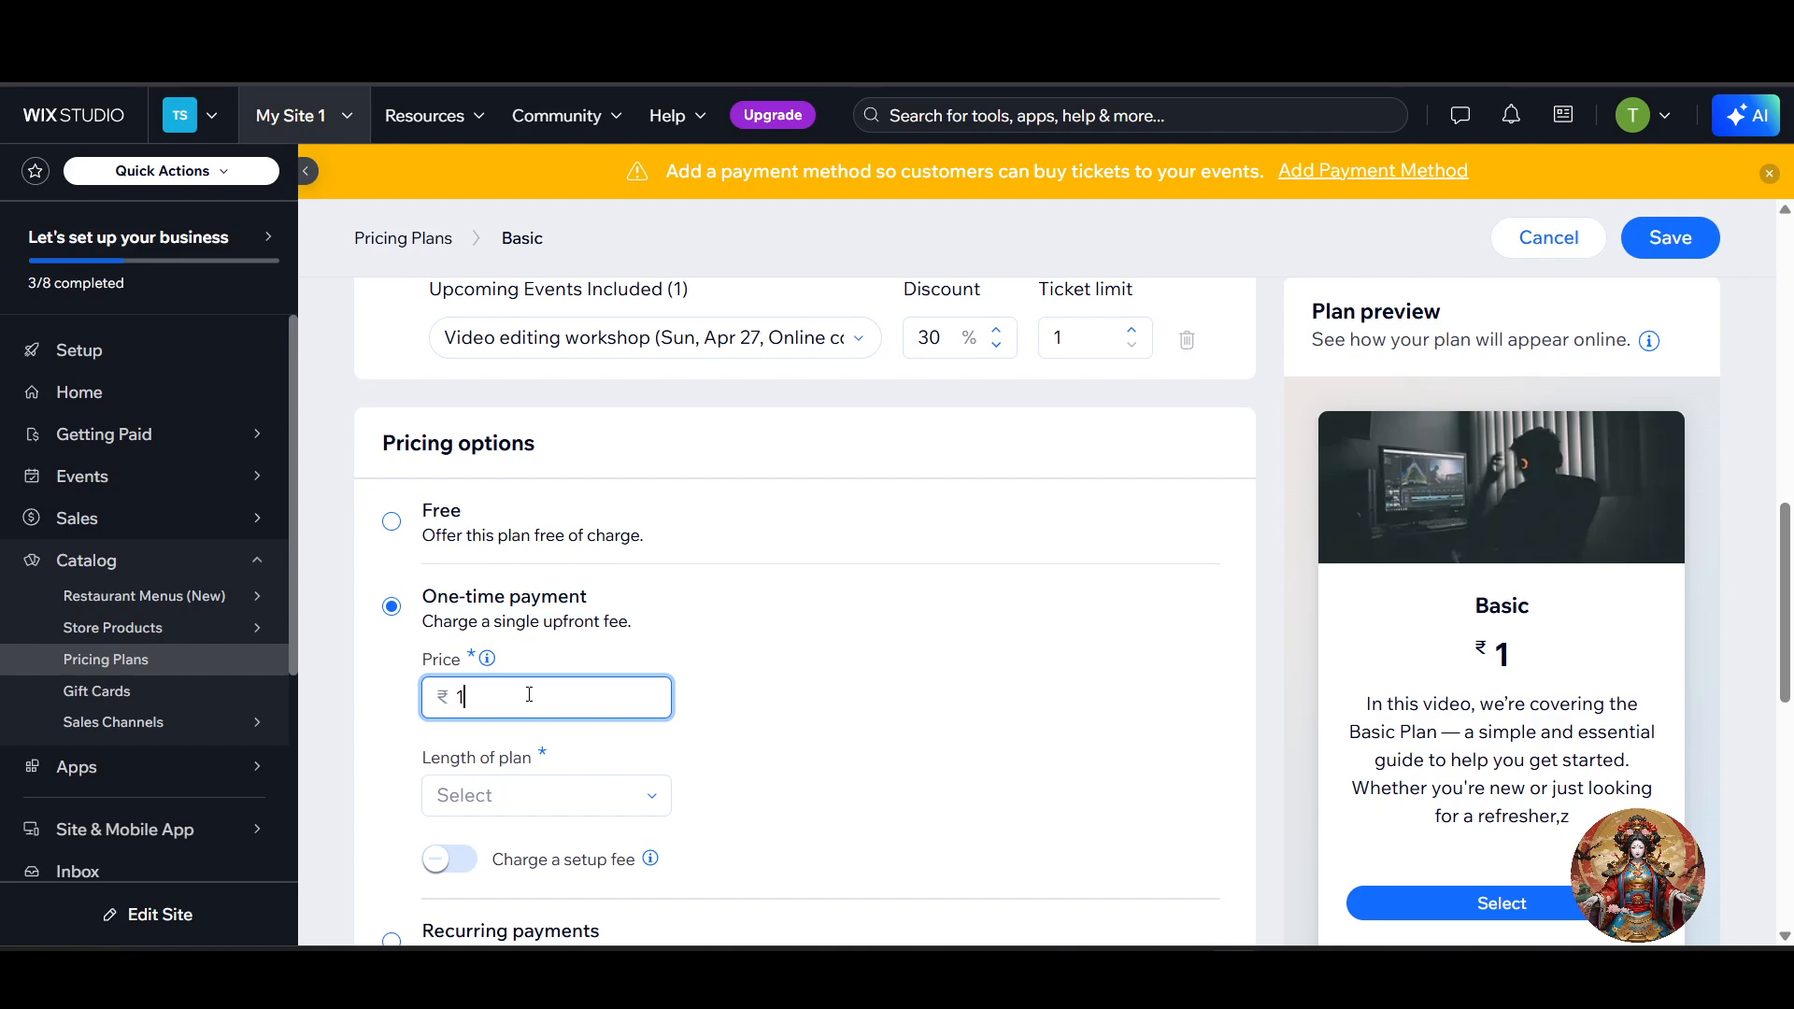
- Set the one-time payment plan's length to 1 month
scroll(616, 710, "down", 2)
left_click(597, 692)
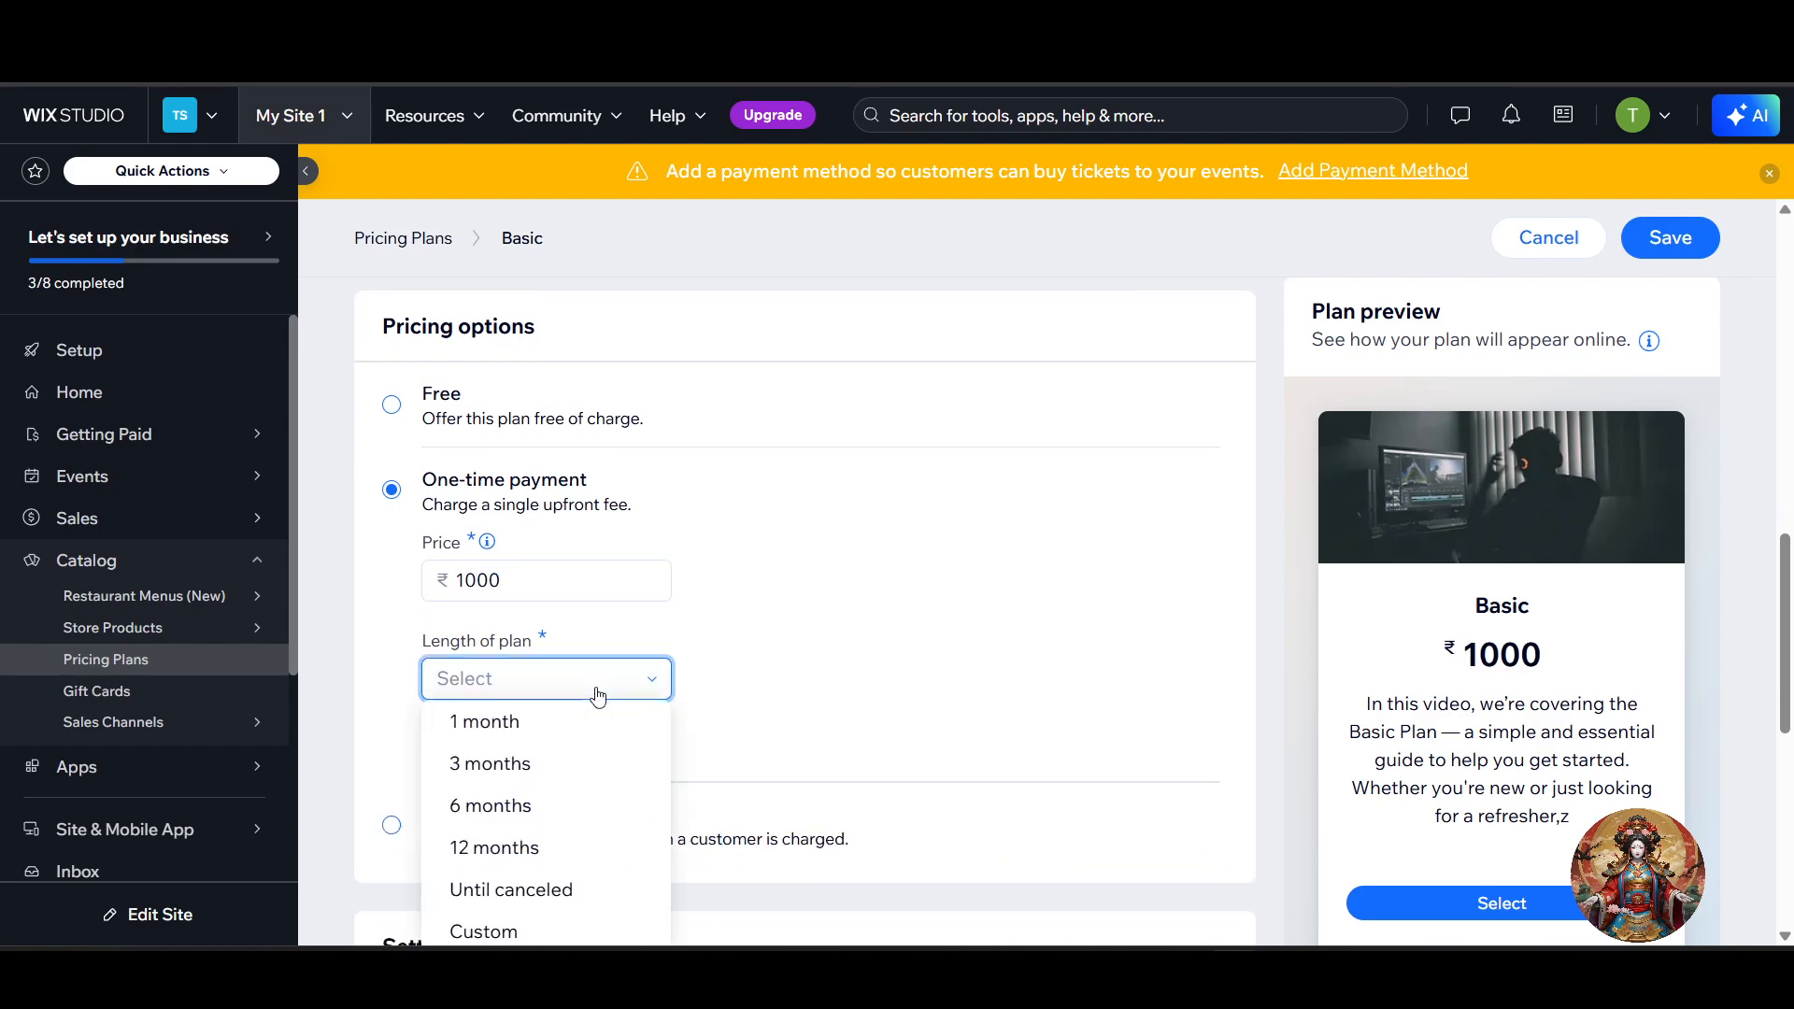
left_click(567, 734)
scroll(801, 709, "down", 2)
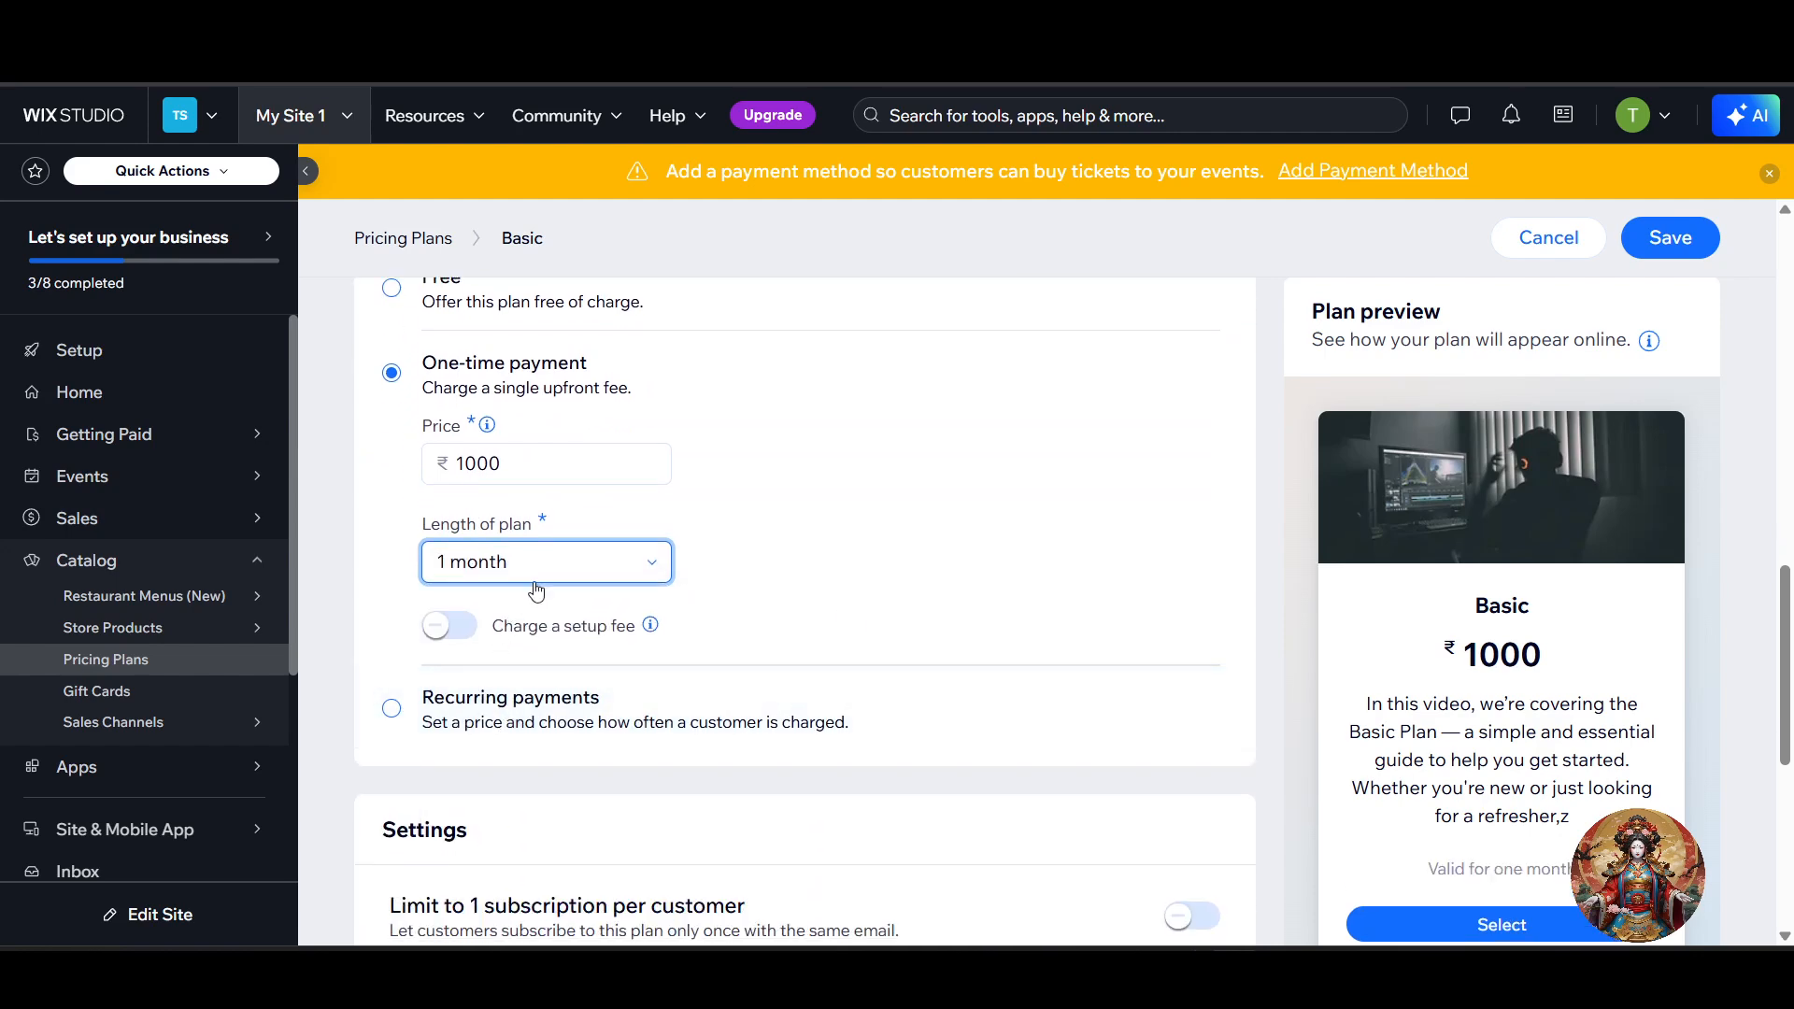
- Try the Custom plan length and restore the 1 month option
left_click(534, 584)
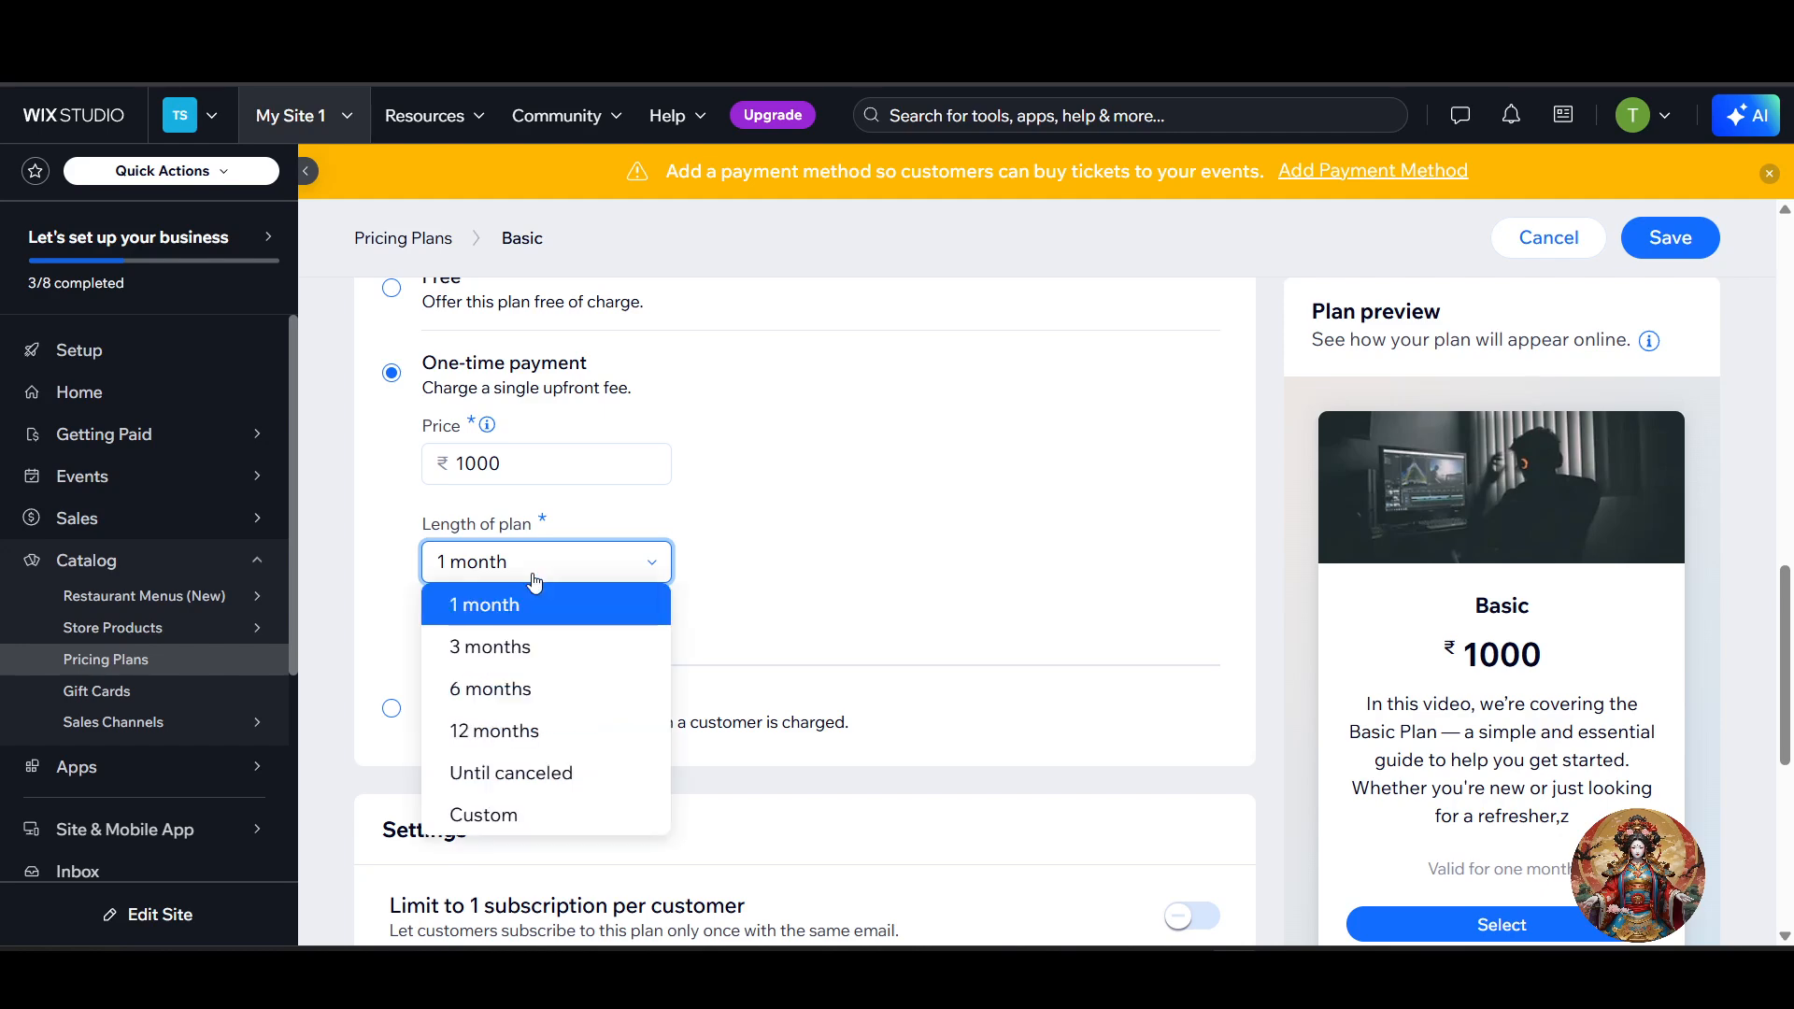
left_click(512, 820)
left_click(589, 581)
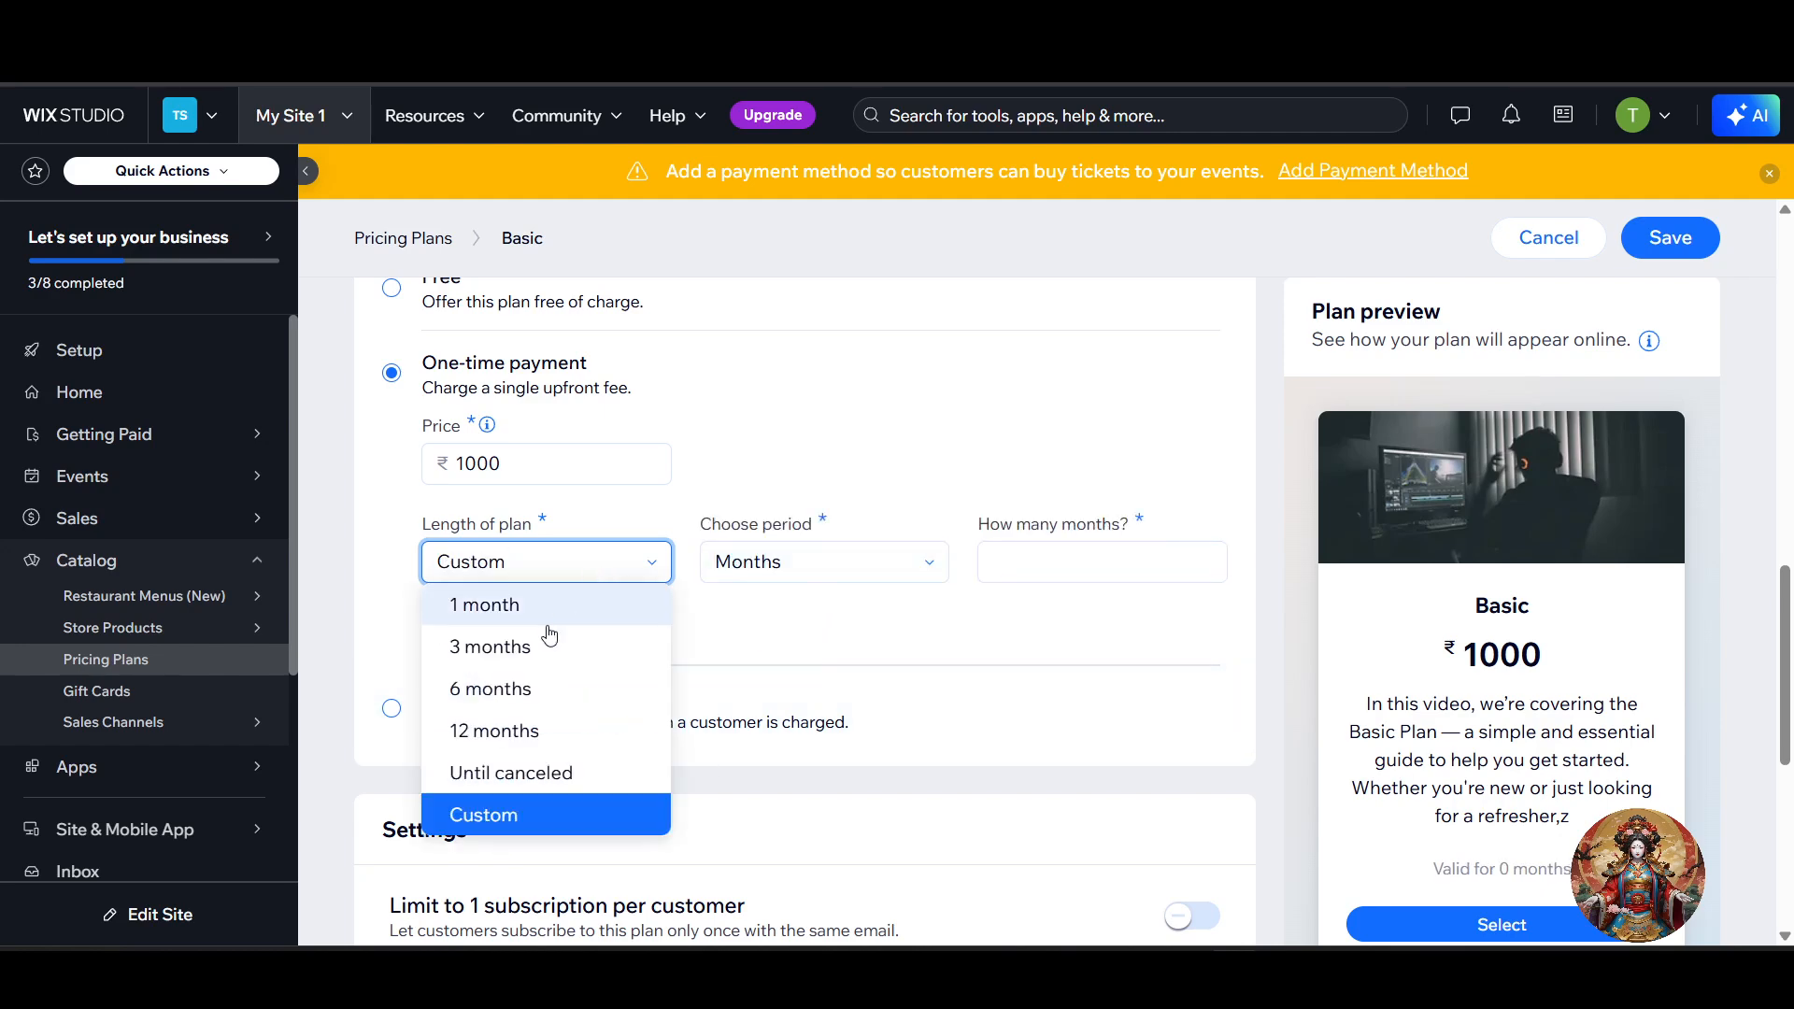
left_click(552, 616)
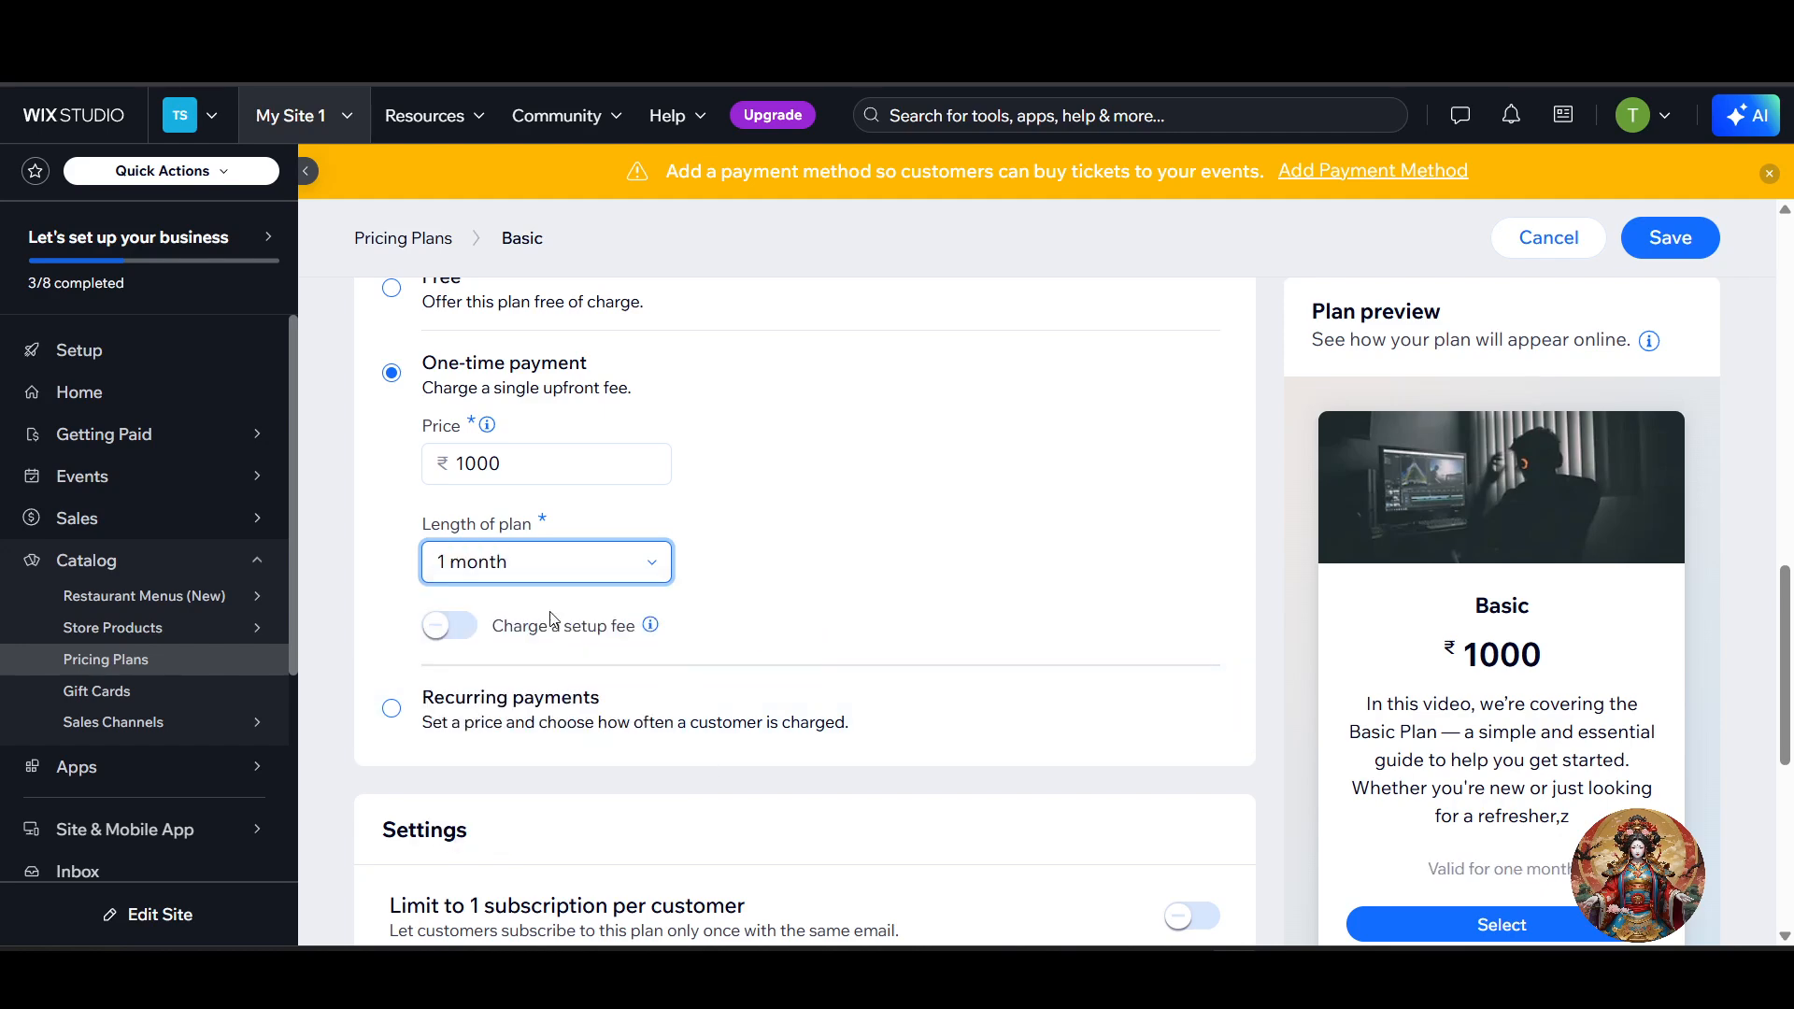
- Try charging a setup fee for the plan and switch the option back off
left_click(453, 632)
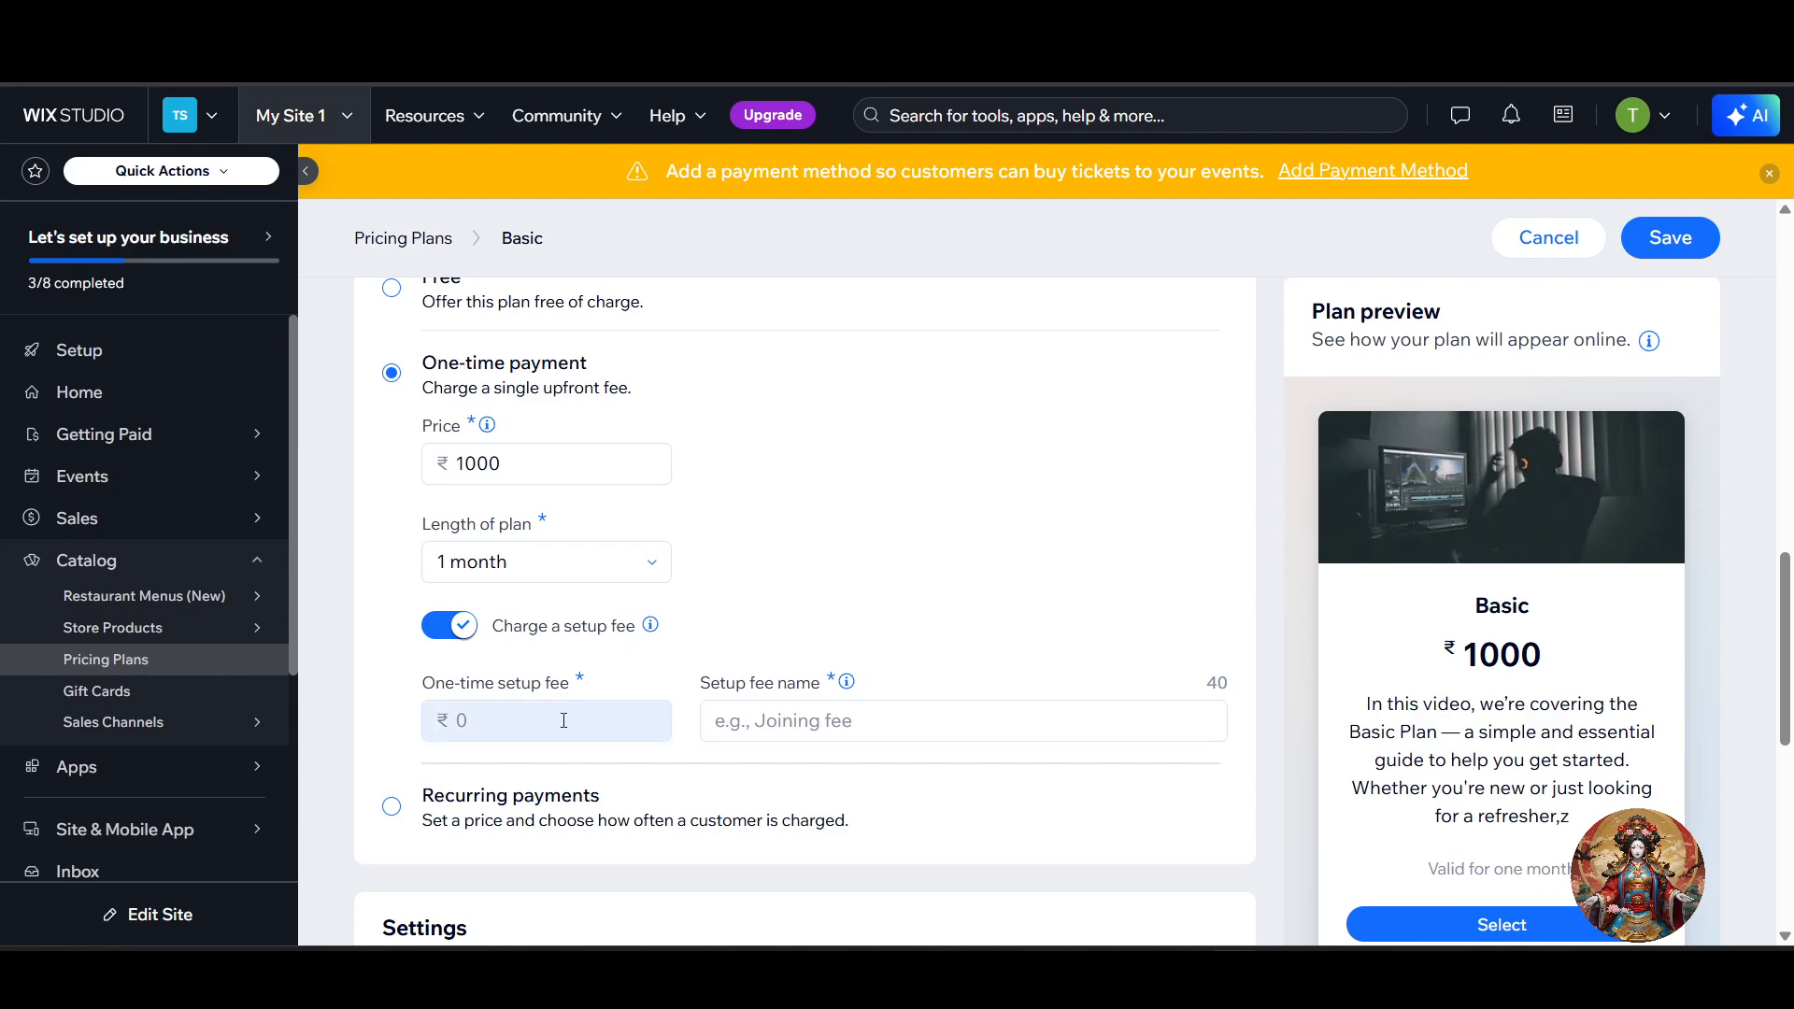
scroll(569, 715, "down", 2)
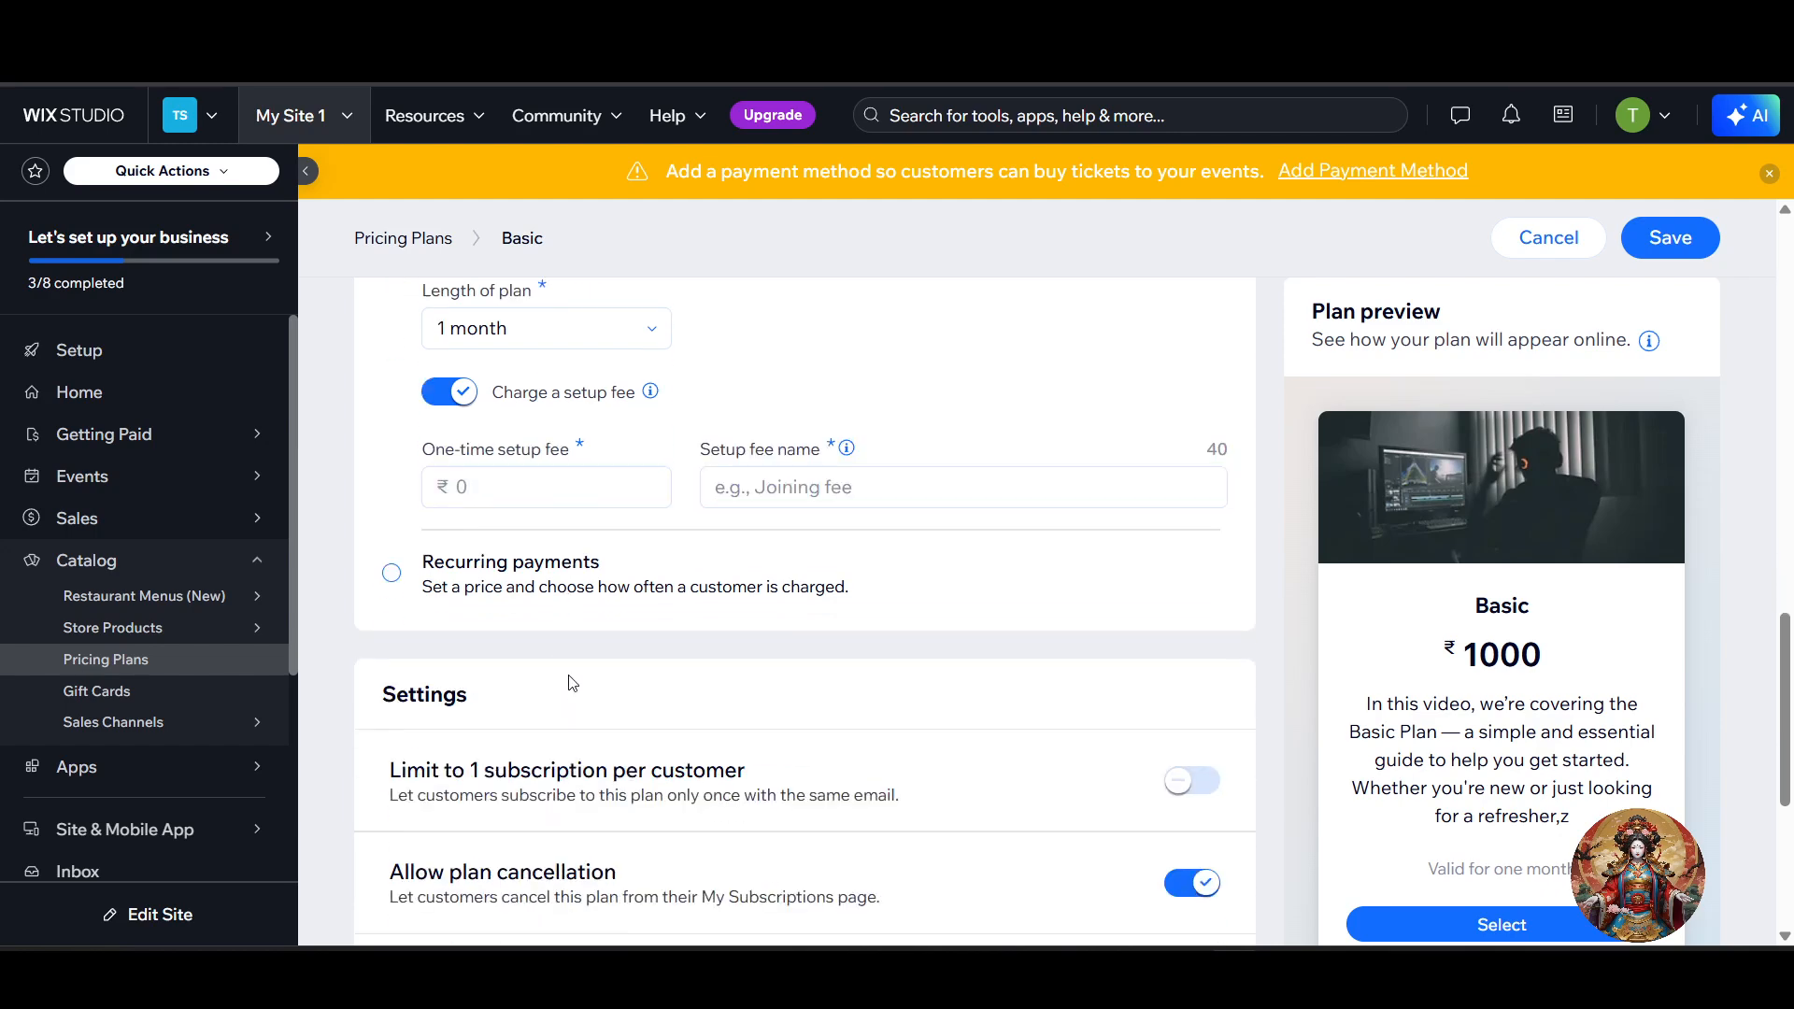
left_click(449, 392)
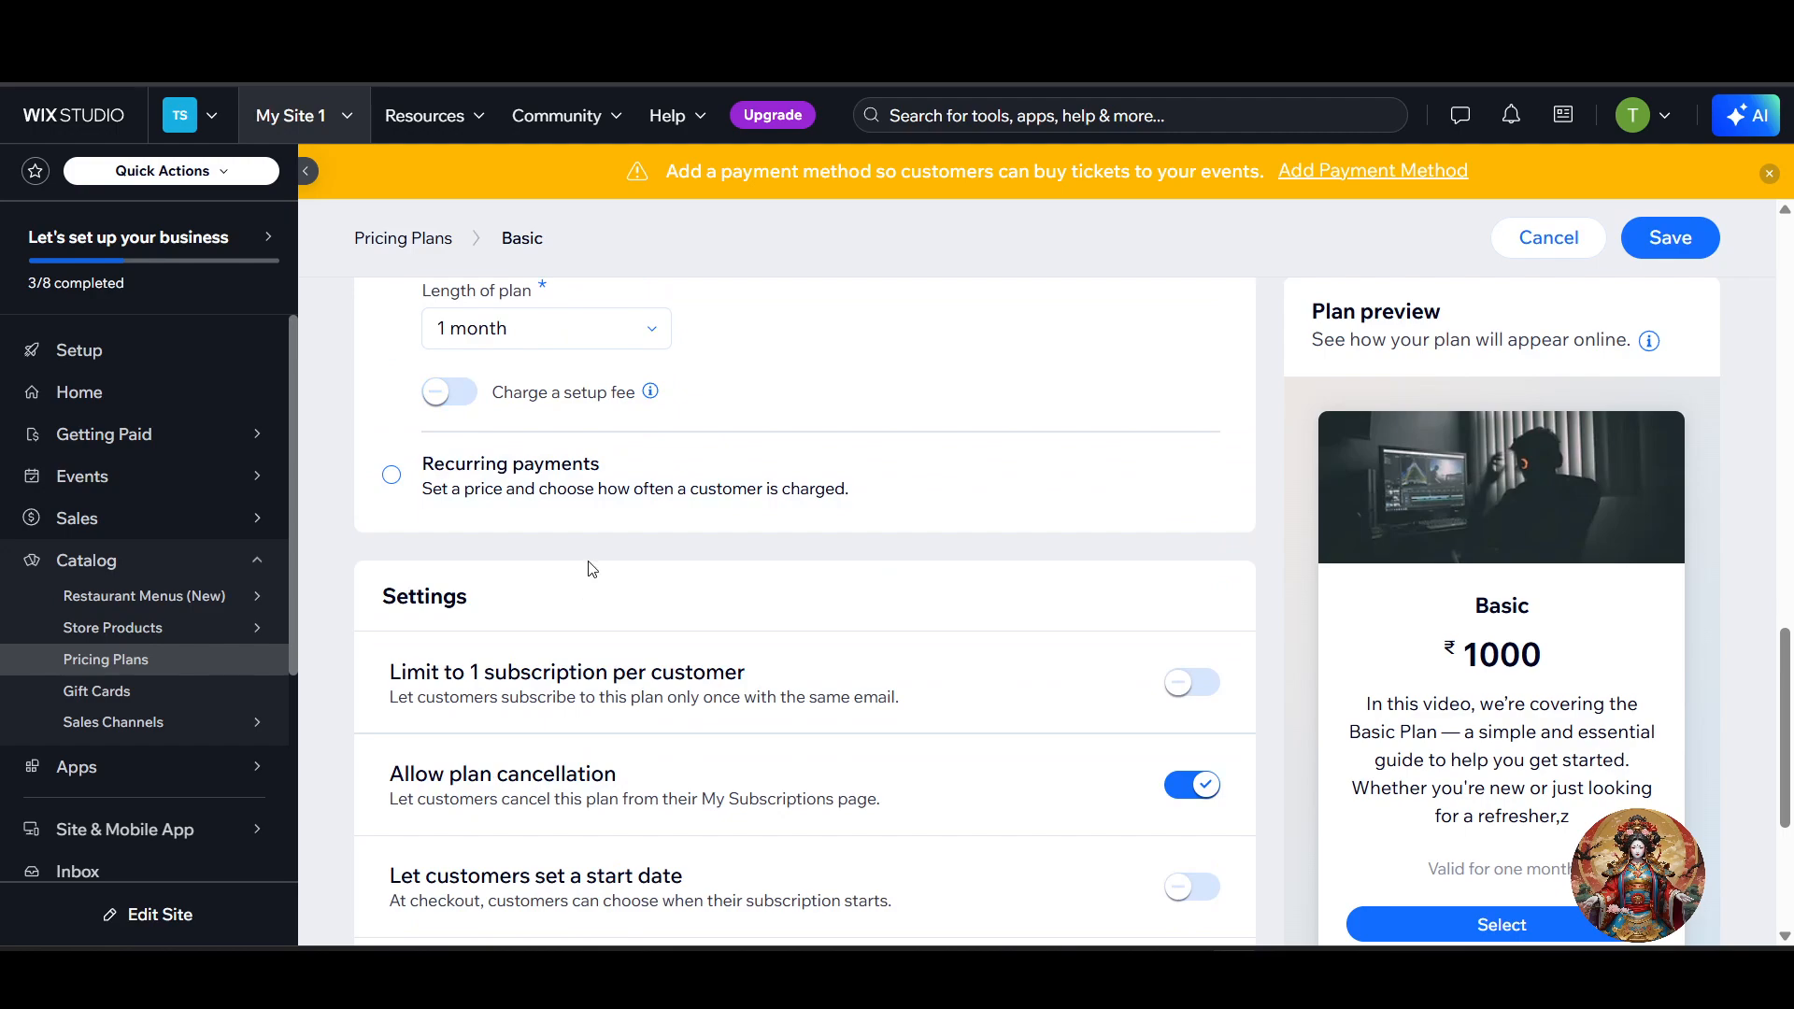
- Review the Basic plan's settings and allow customers to set a start date for their subscription
scroll(561, 612, "down", 1)
scroll(550, 629, "down", 1)
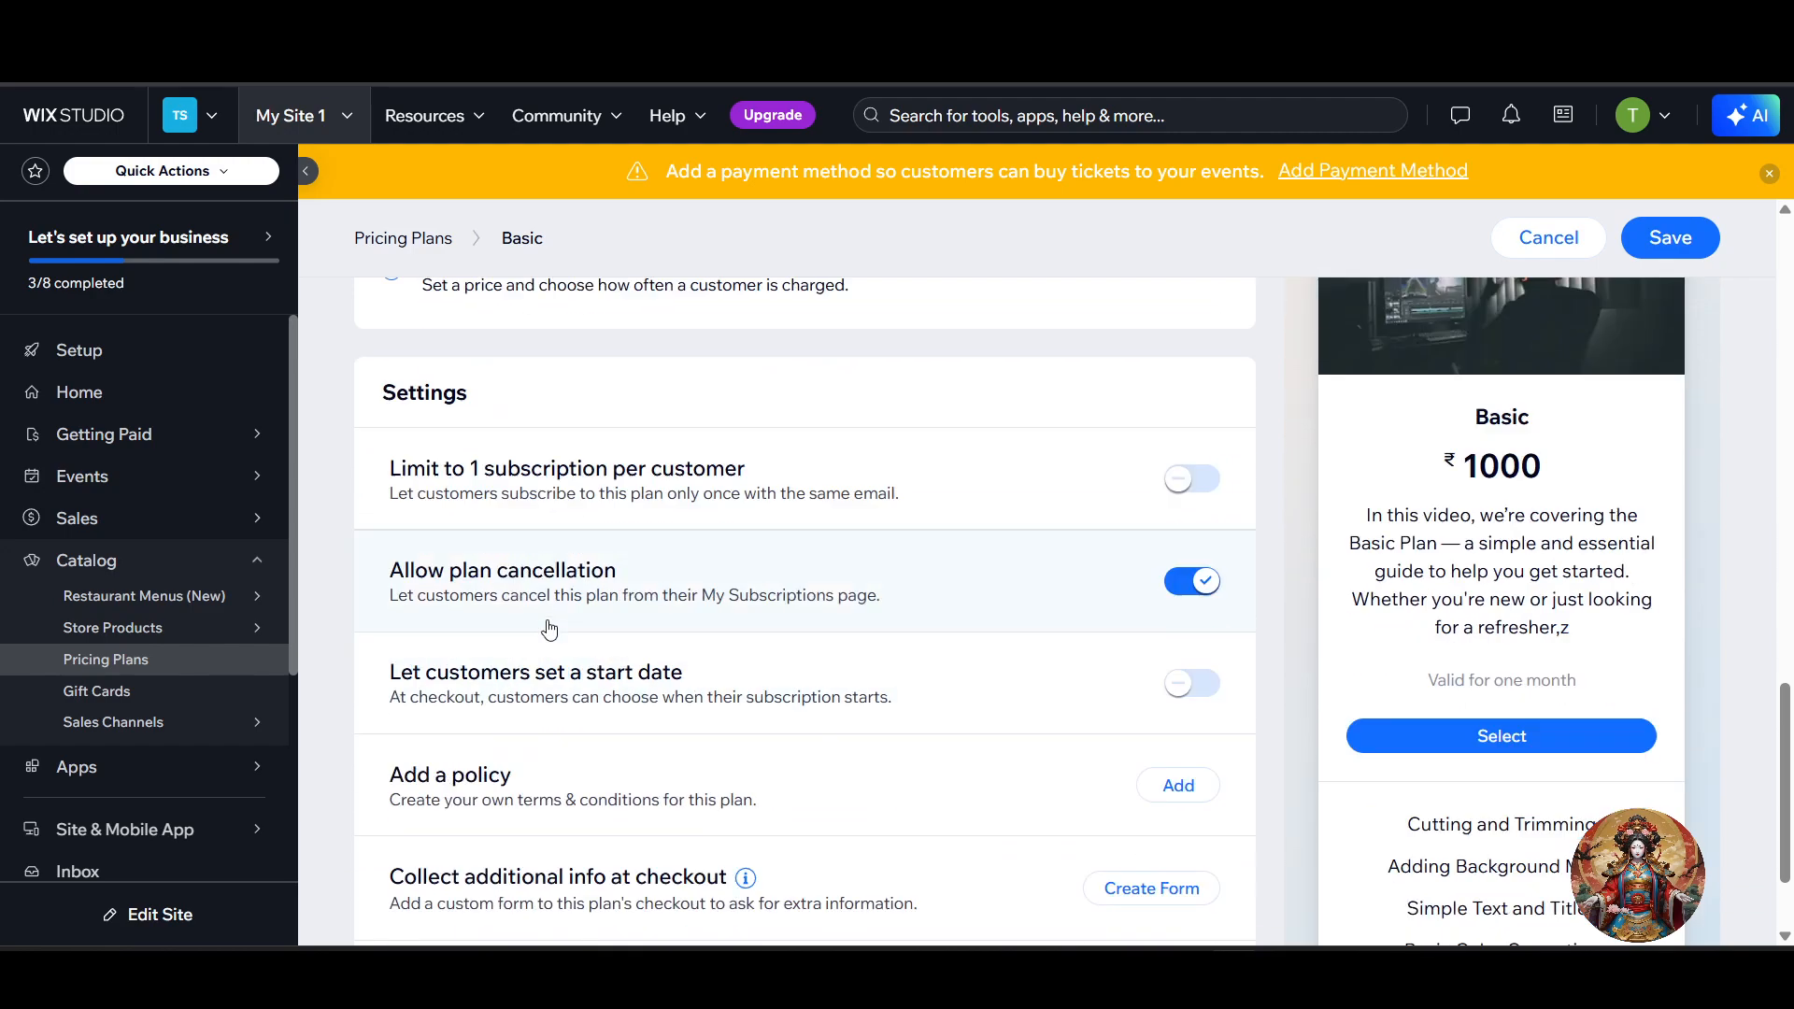
scroll(509, 561, "up", 1)
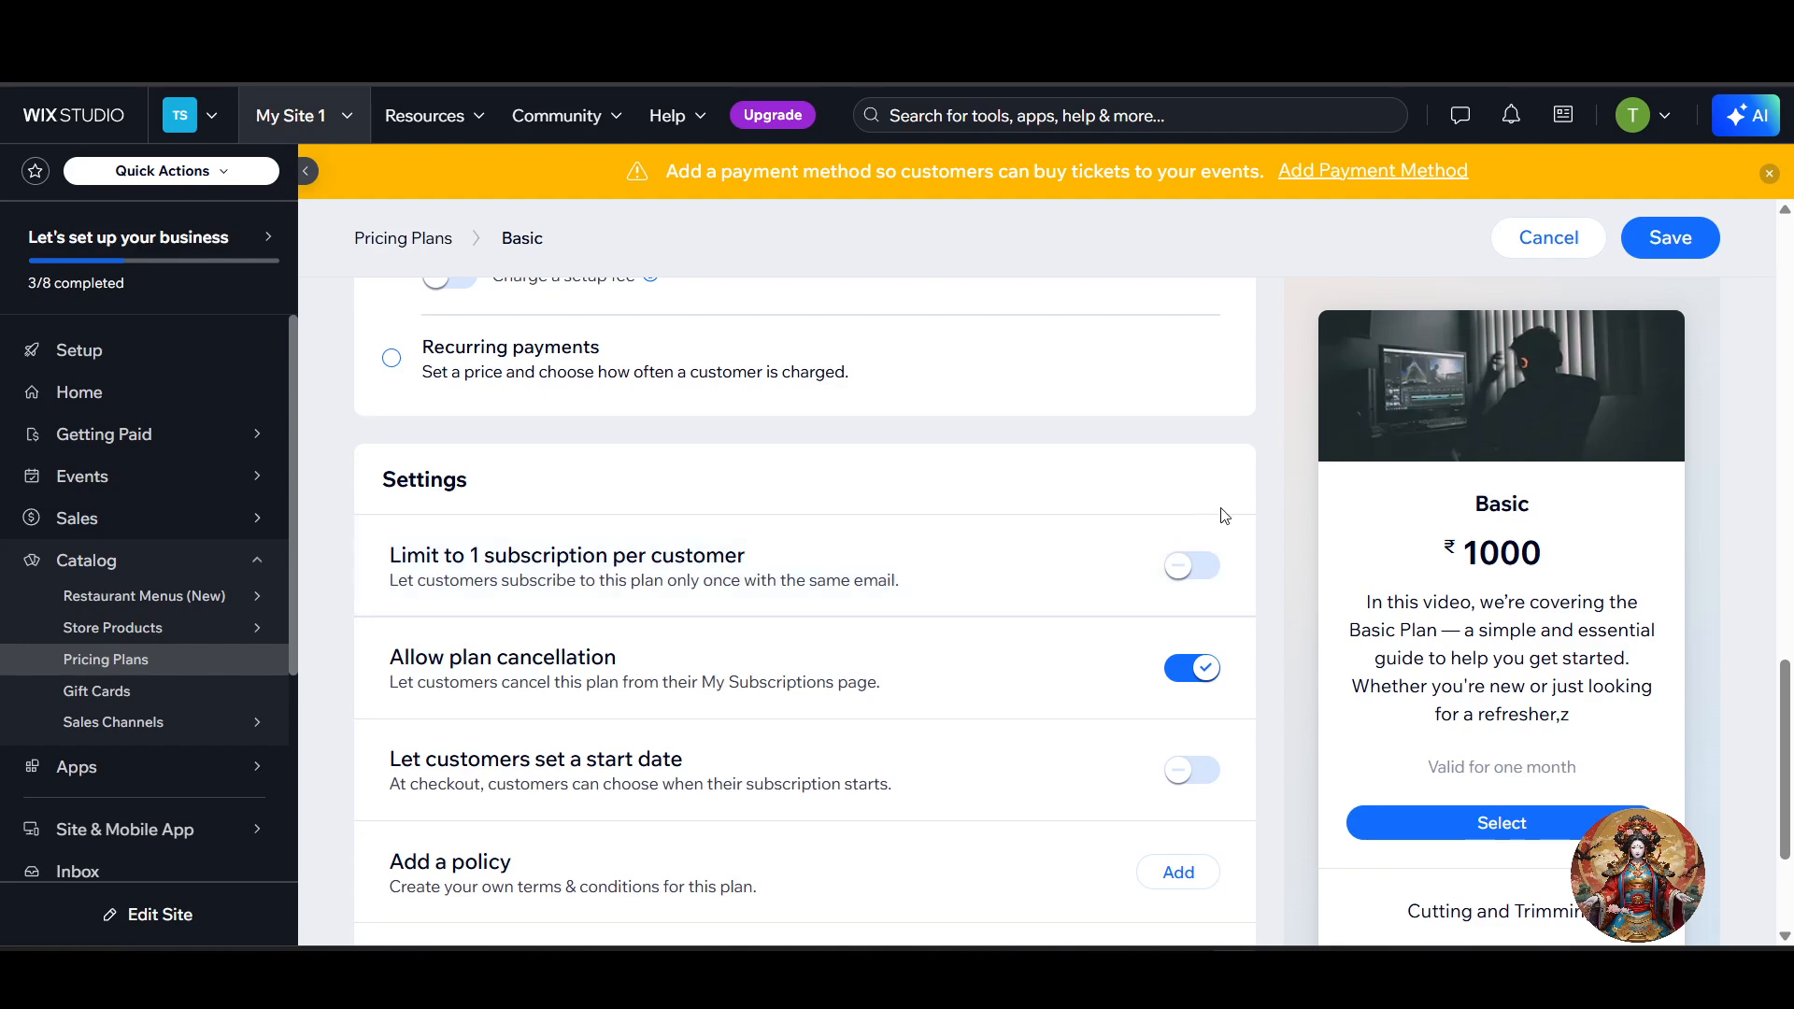
scroll(454, 472, "down", 3)
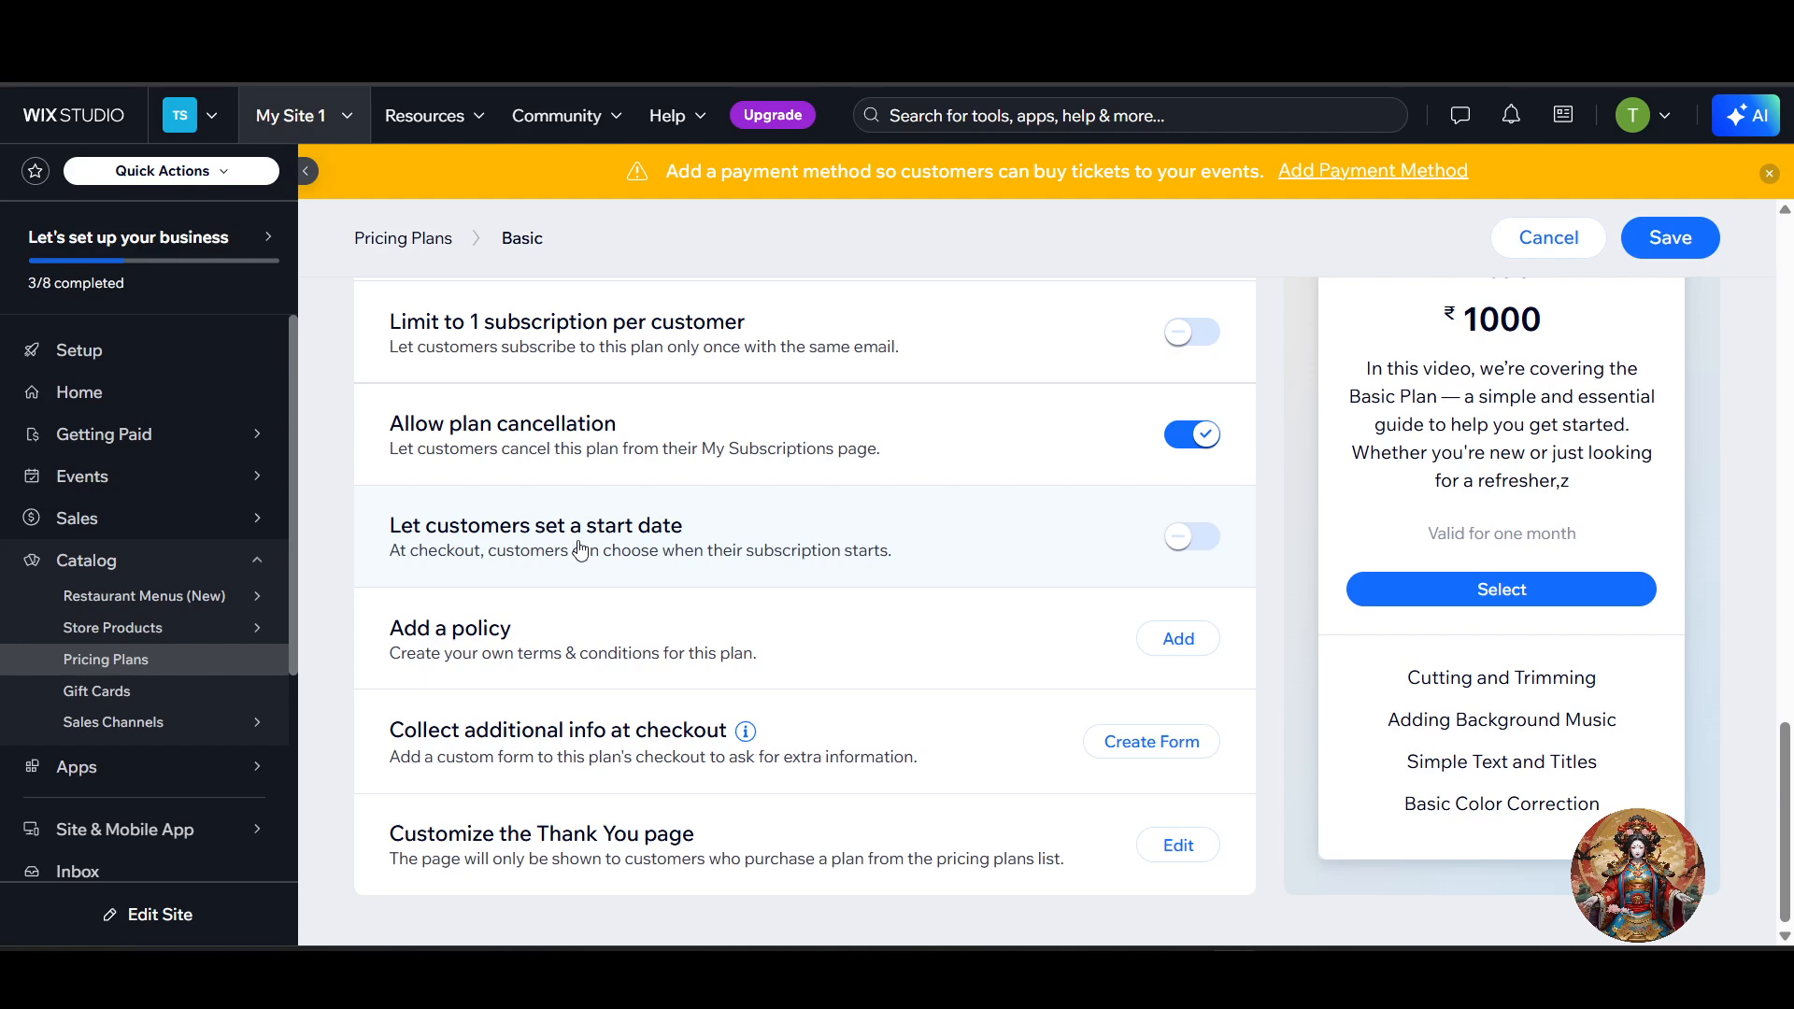
left_click(1195, 549)
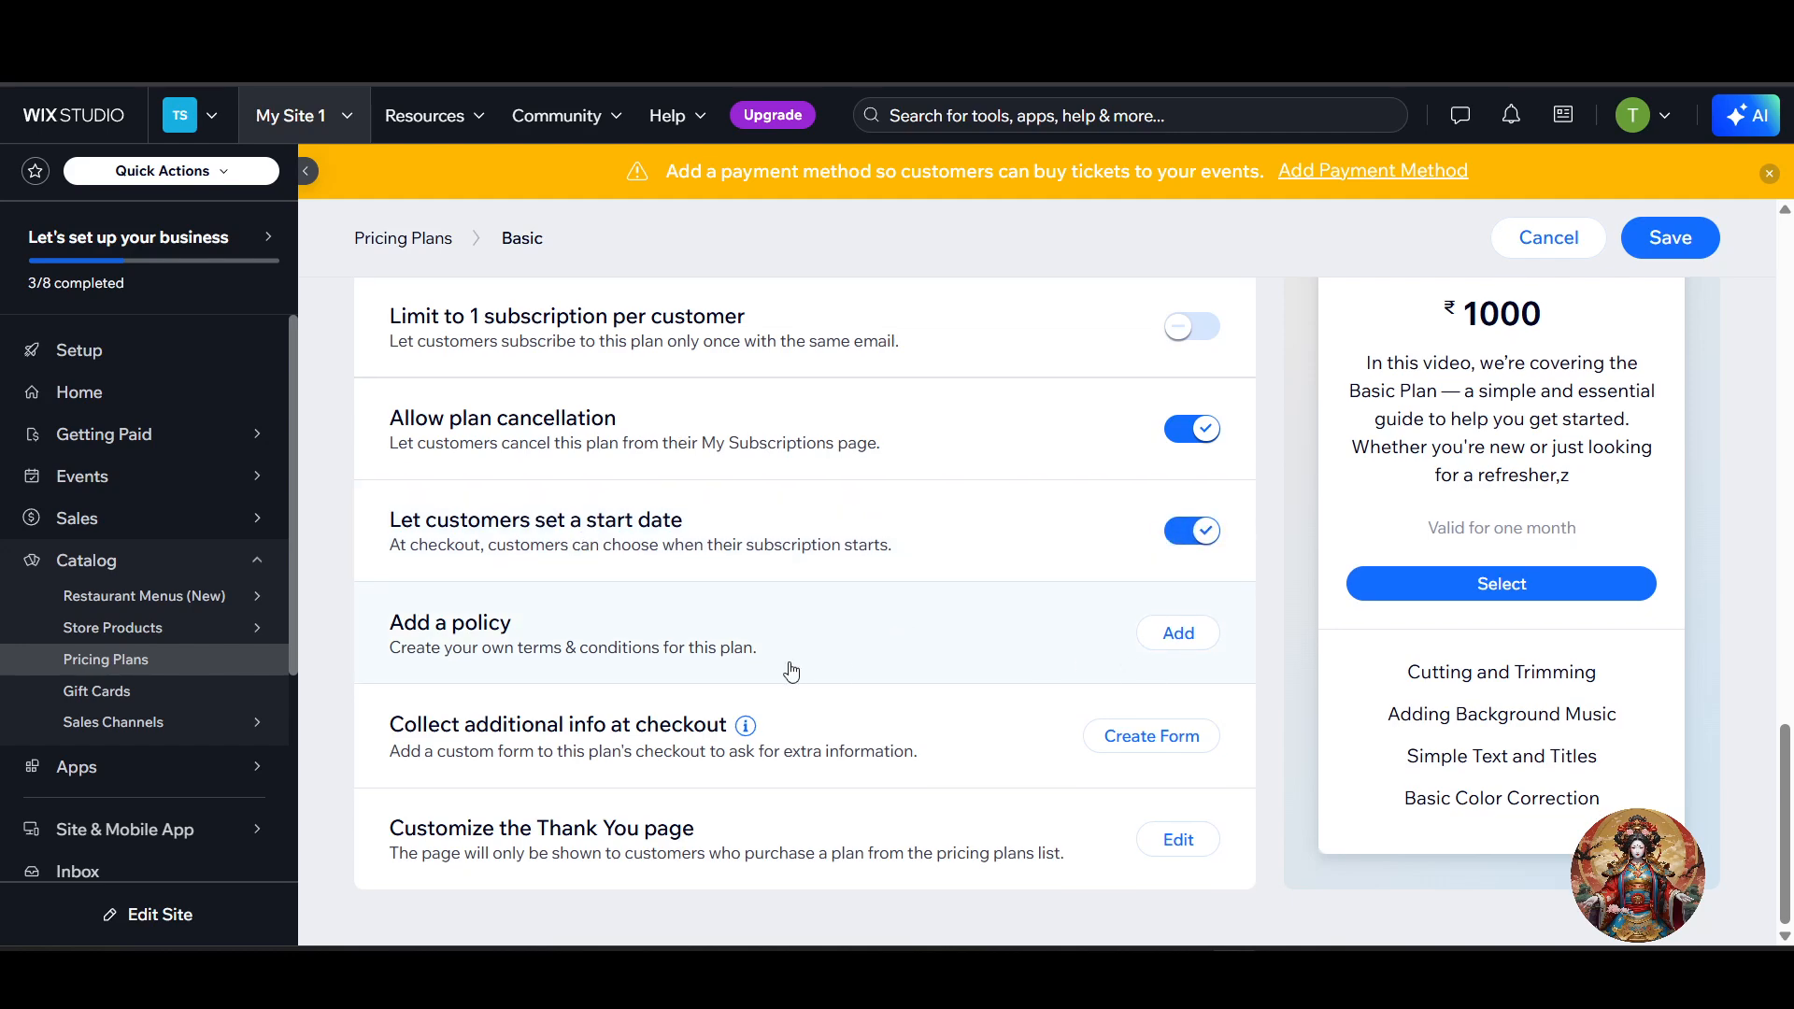
- Start adding a plan policy, enabling its agreement checkbox and making it checked by default
left_click(1210, 645)
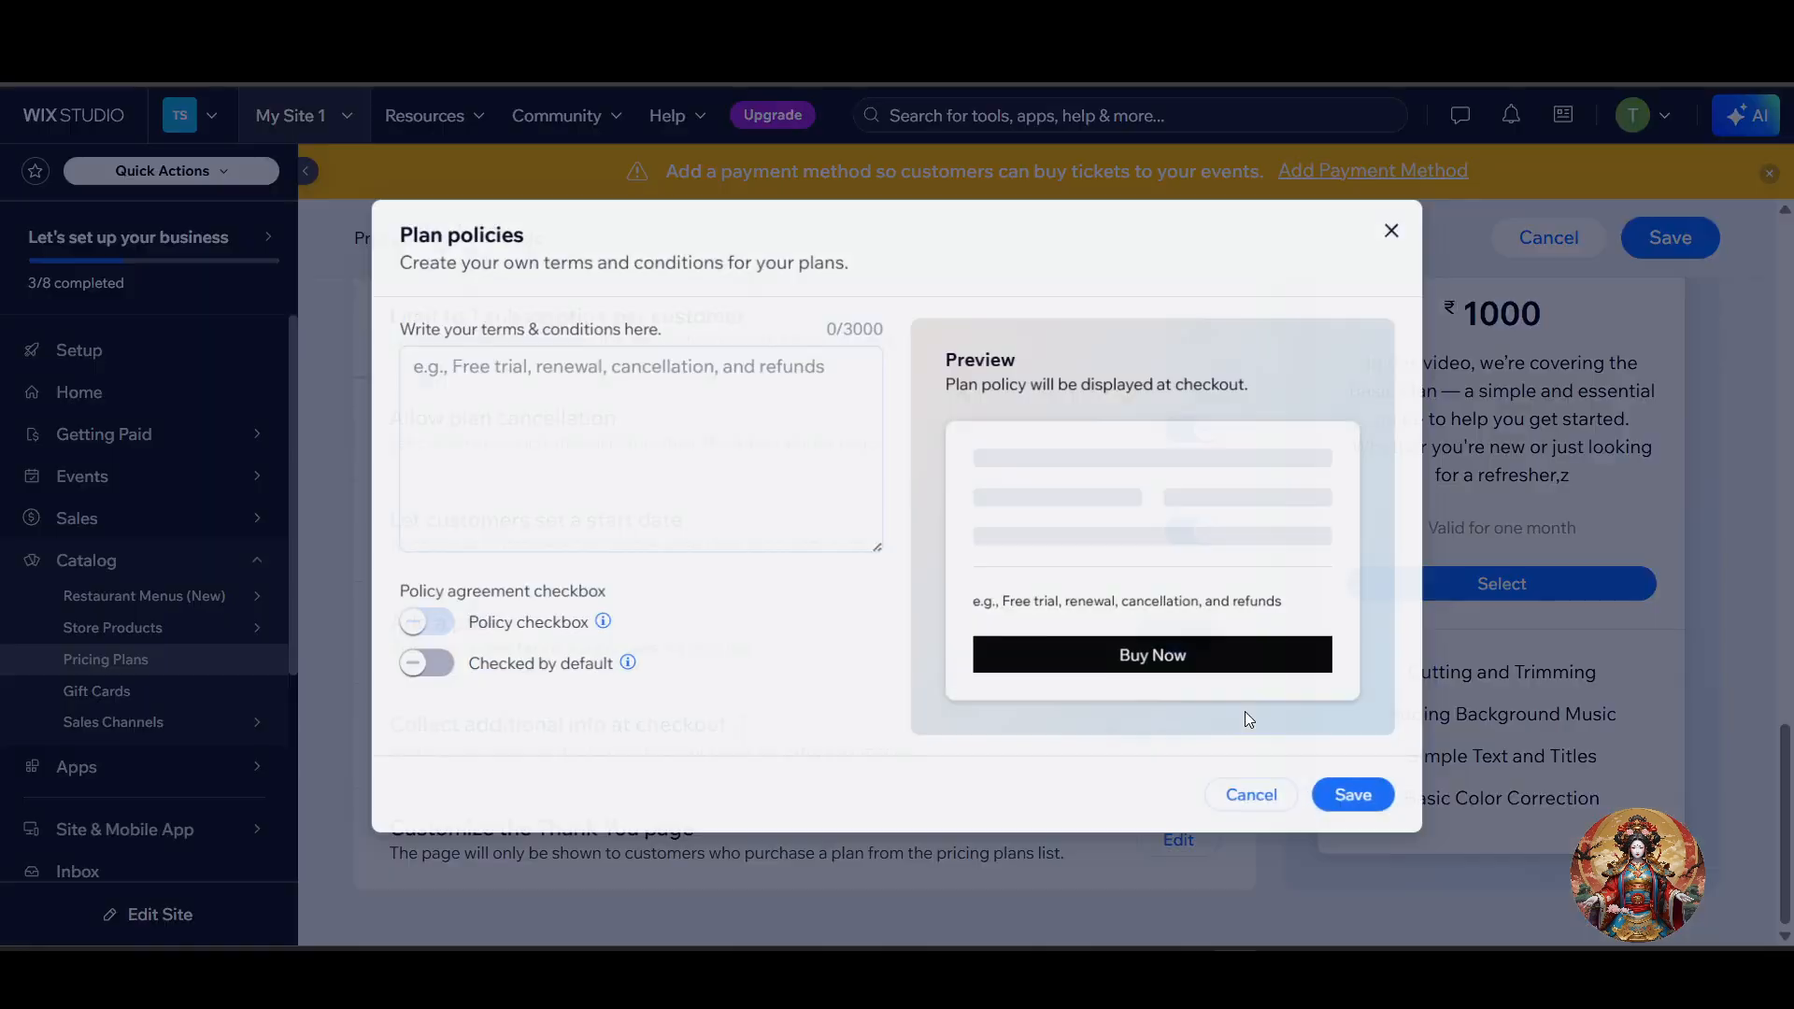
left_click(418, 623)
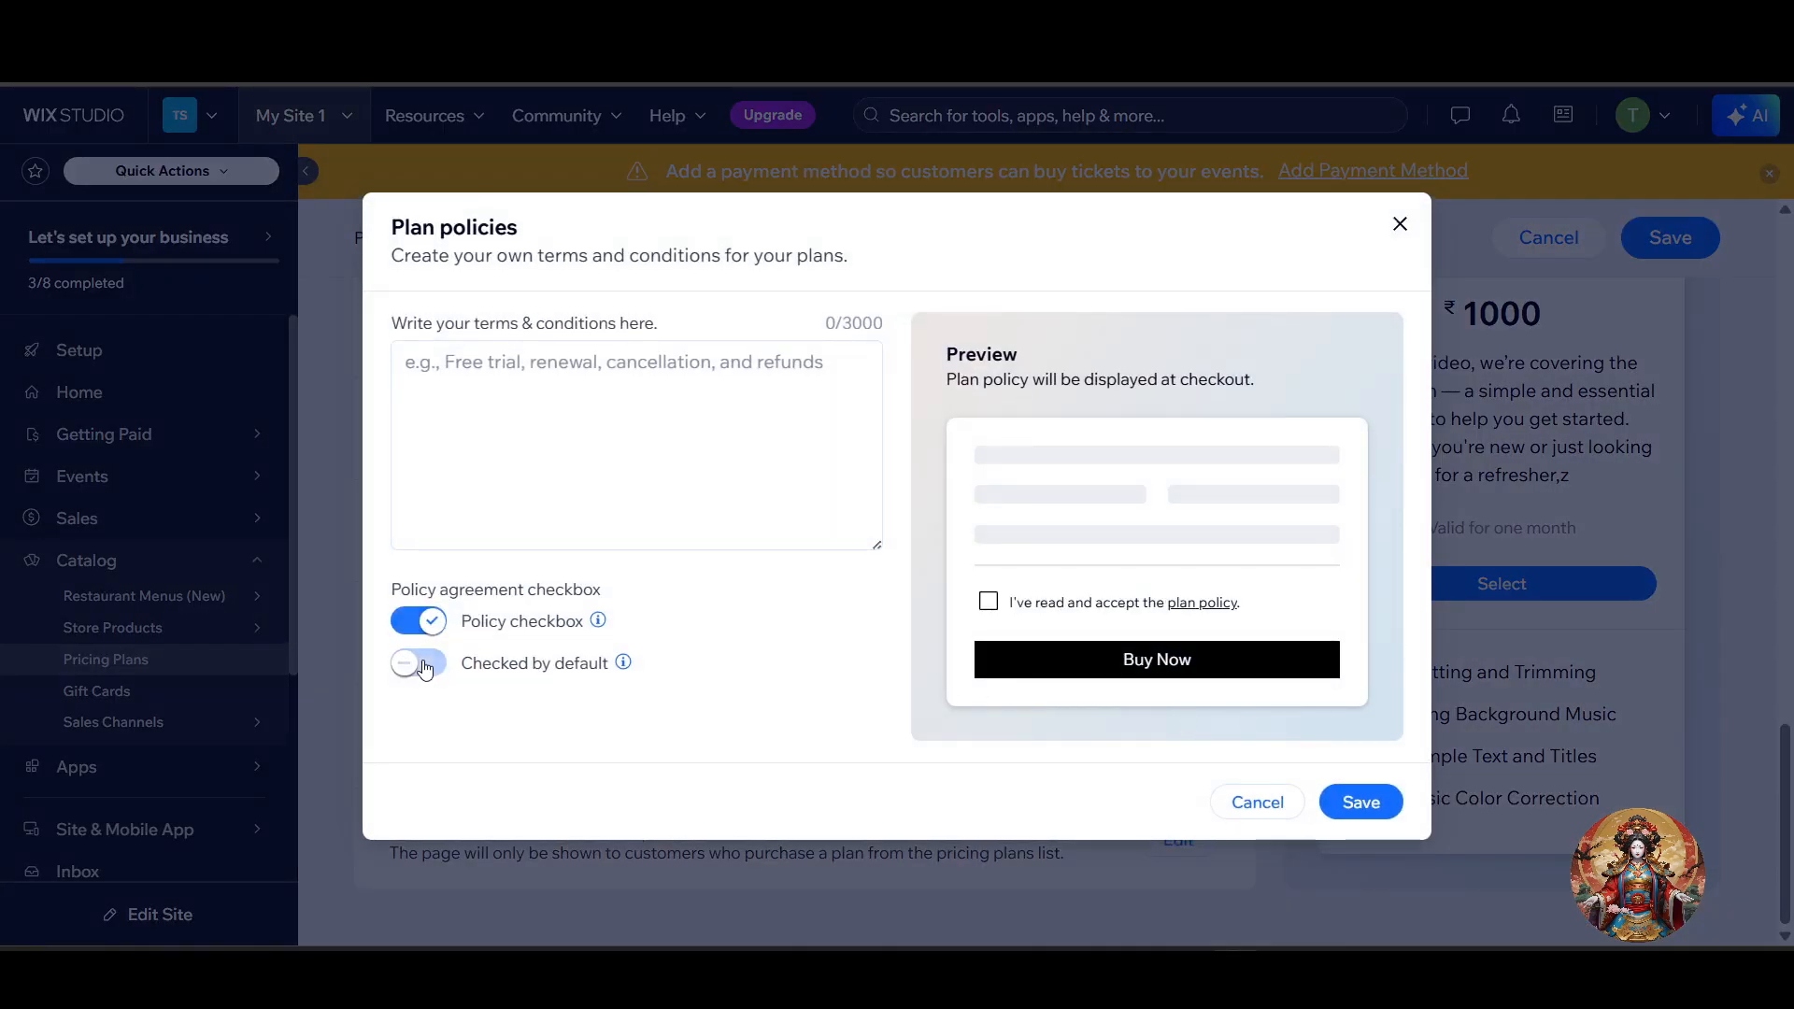
left_click(419, 665)
- Switch to ChatGPT and submit the prompt "give privecy policy of my video editing services"
key("alt+Tab")
left_click(811, 821)
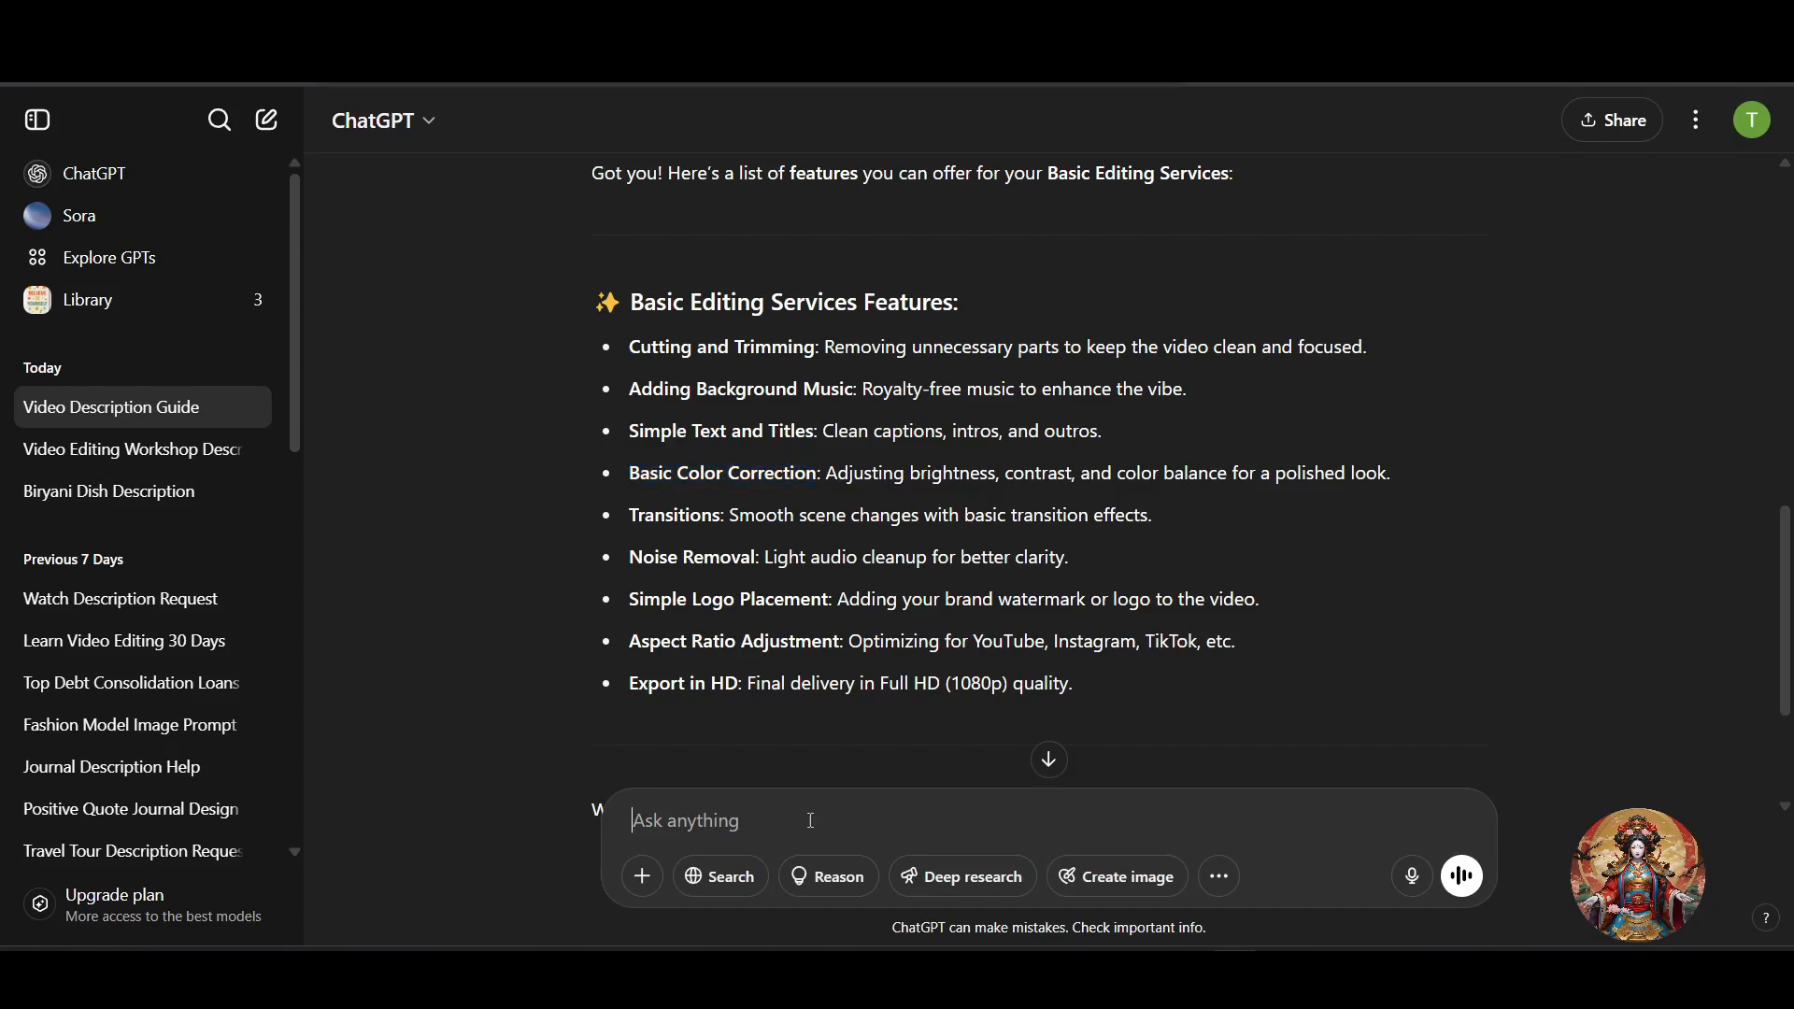
type("give privecy policy of my video editing servic")
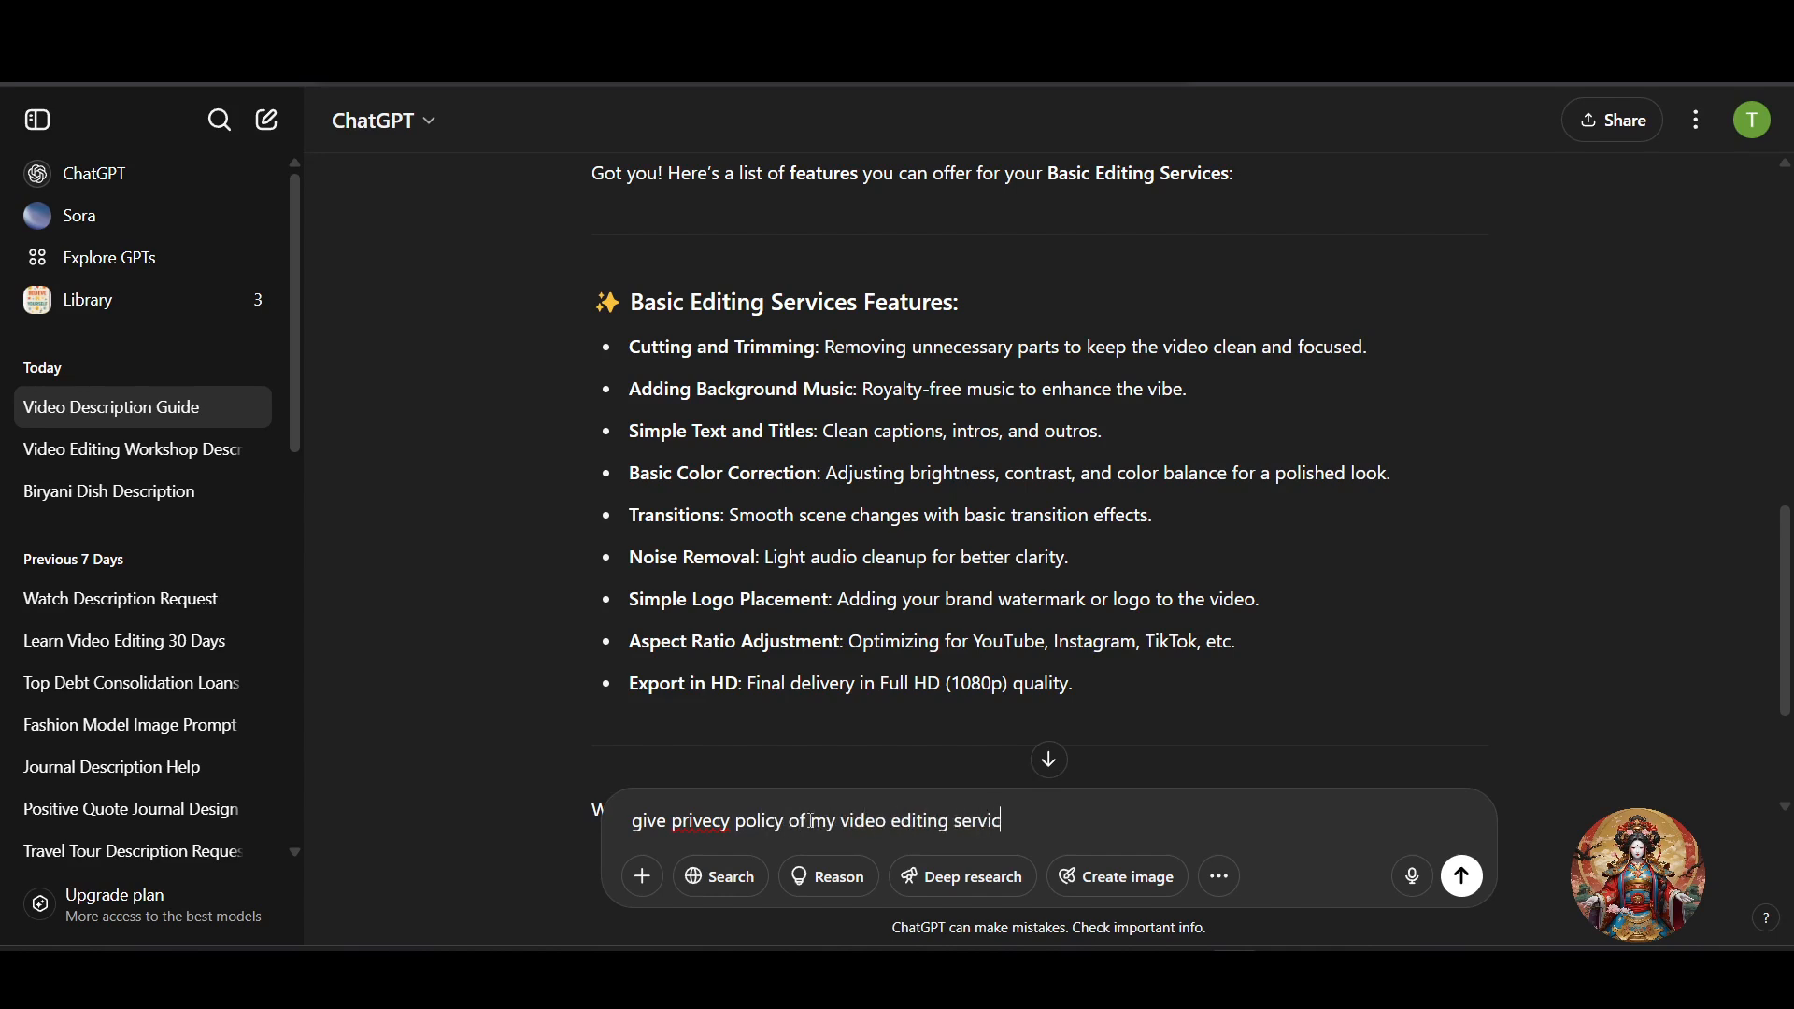
type("es")
key("Return")
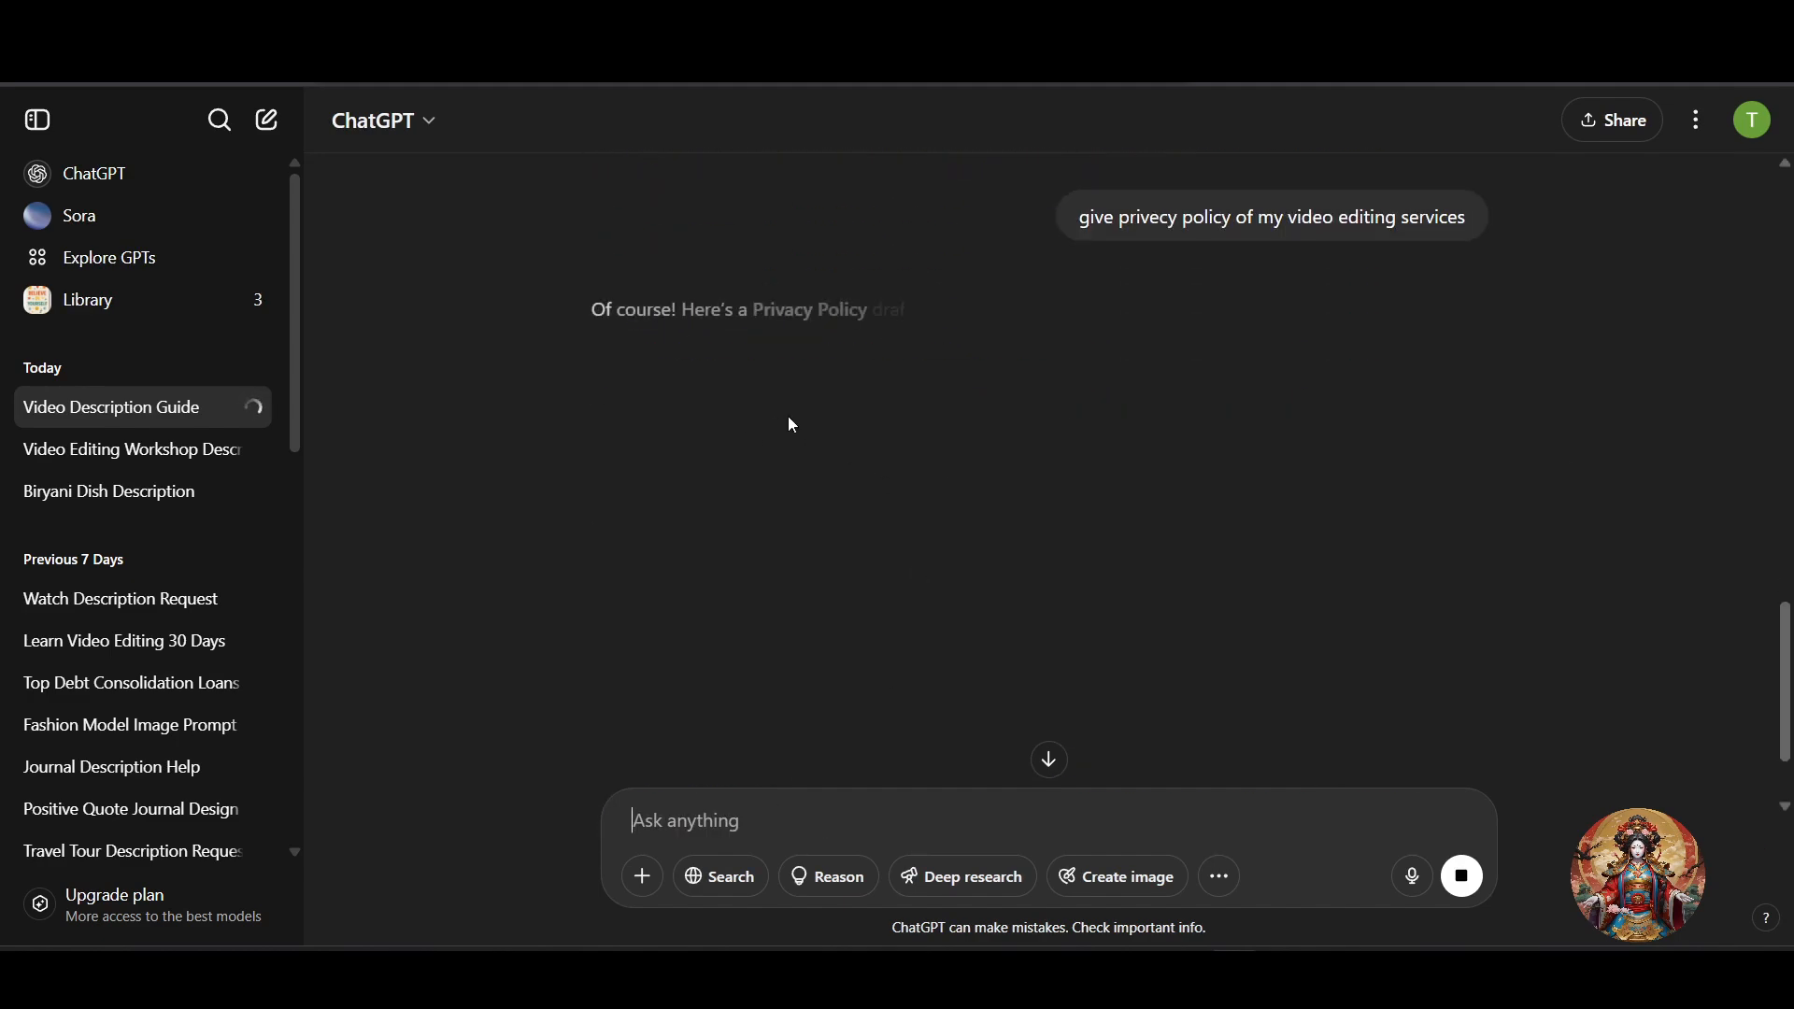
- Copy the opening sections of ChatGPT's privacy policy into the Wix plan's terms & conditions and save the policy
scroll(598, 531, "down", 2)
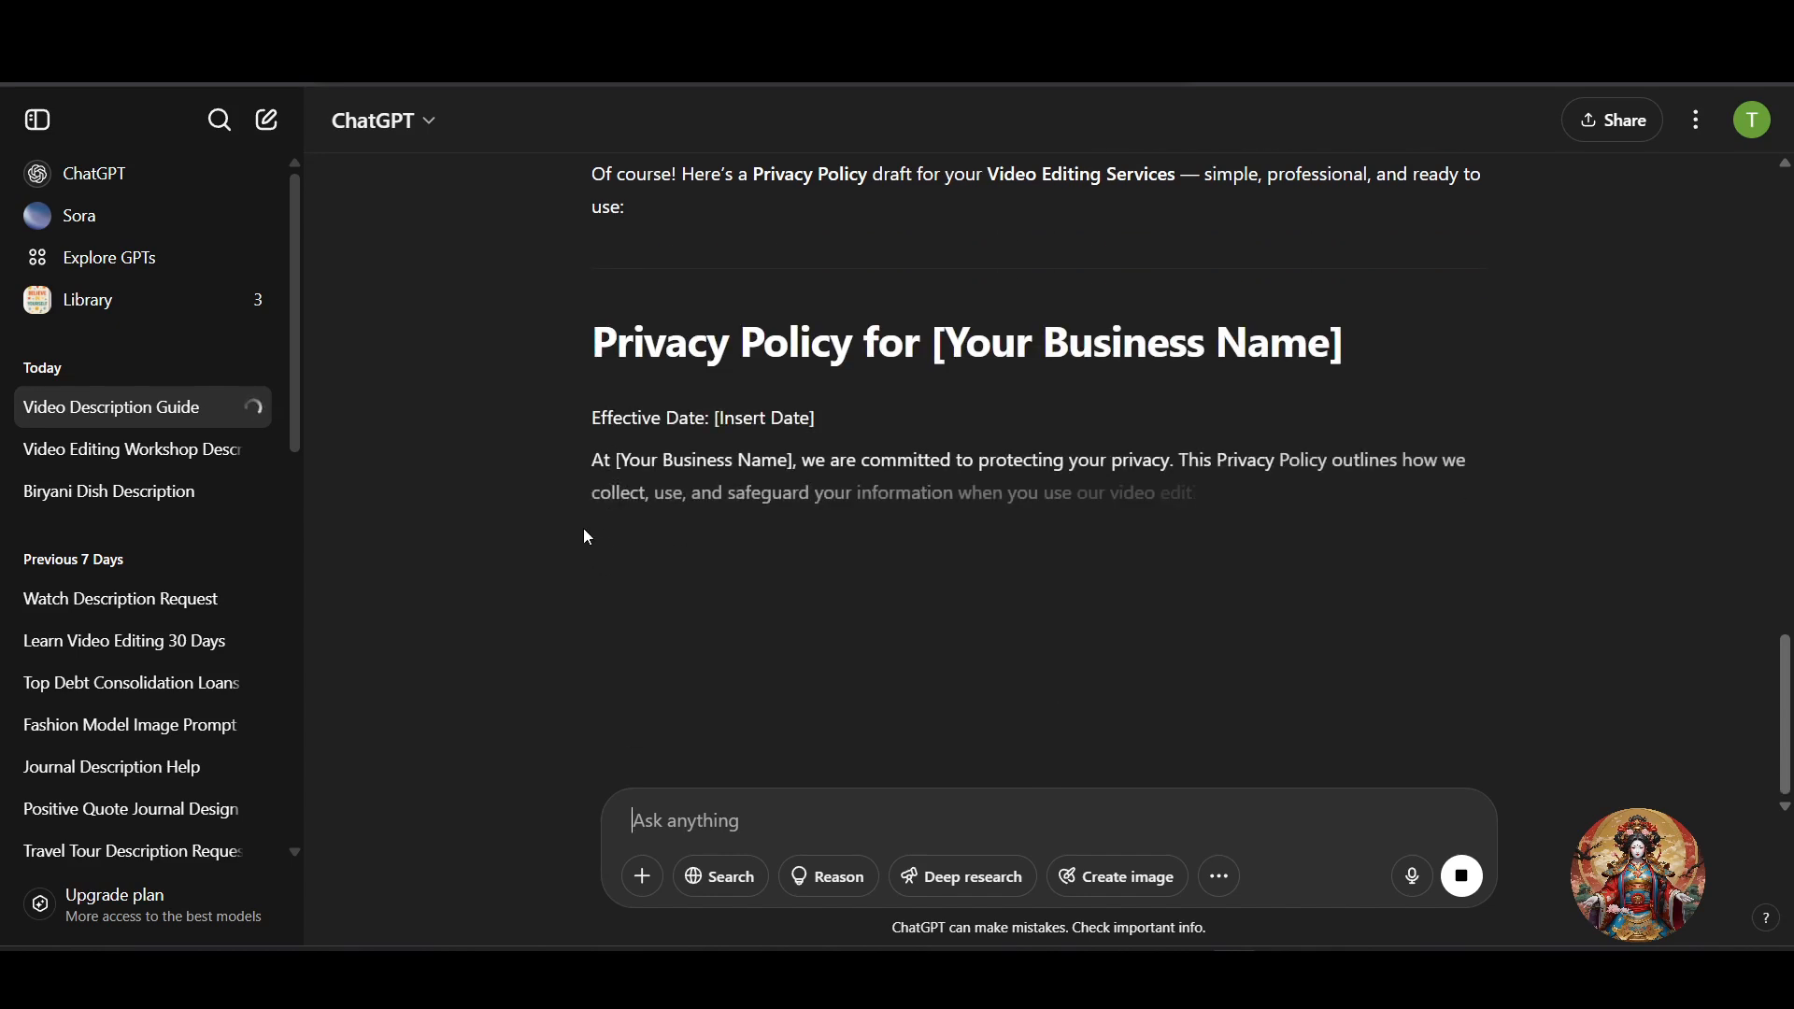
scroll(626, 529, "down", 1)
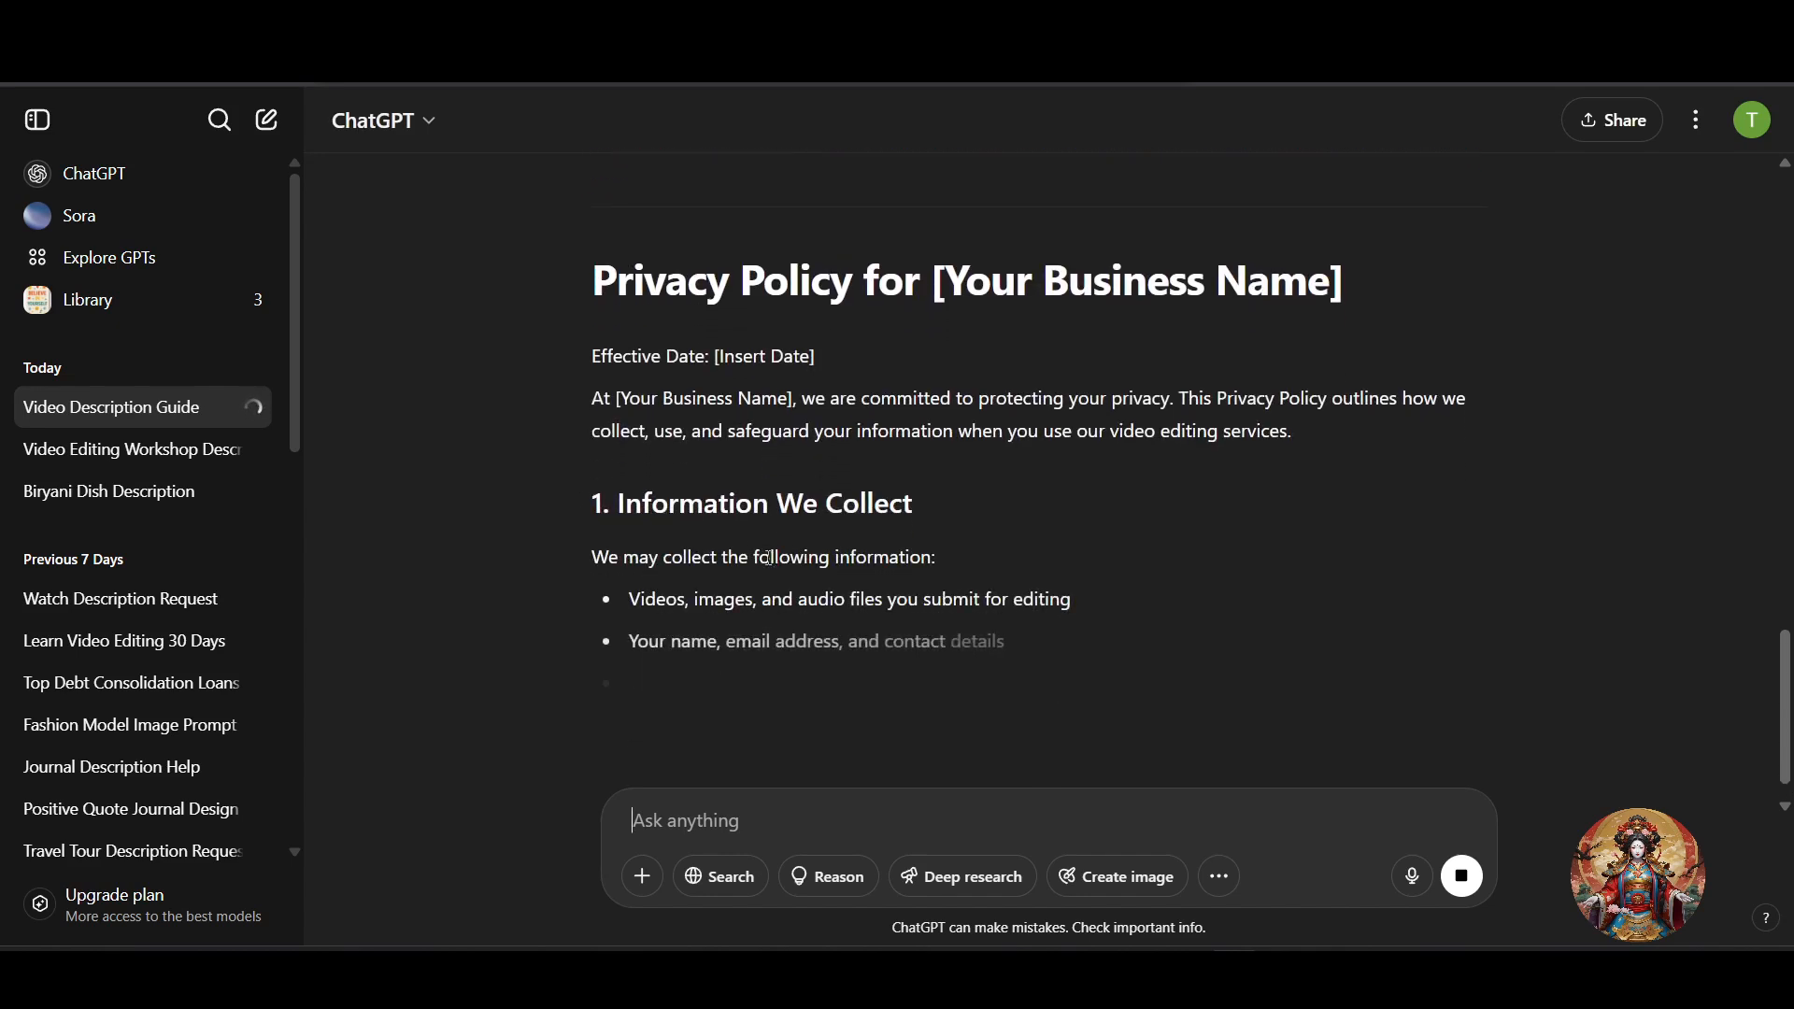
left_click_drag(565, 398, 603, 570)
left_click(1045, 640)
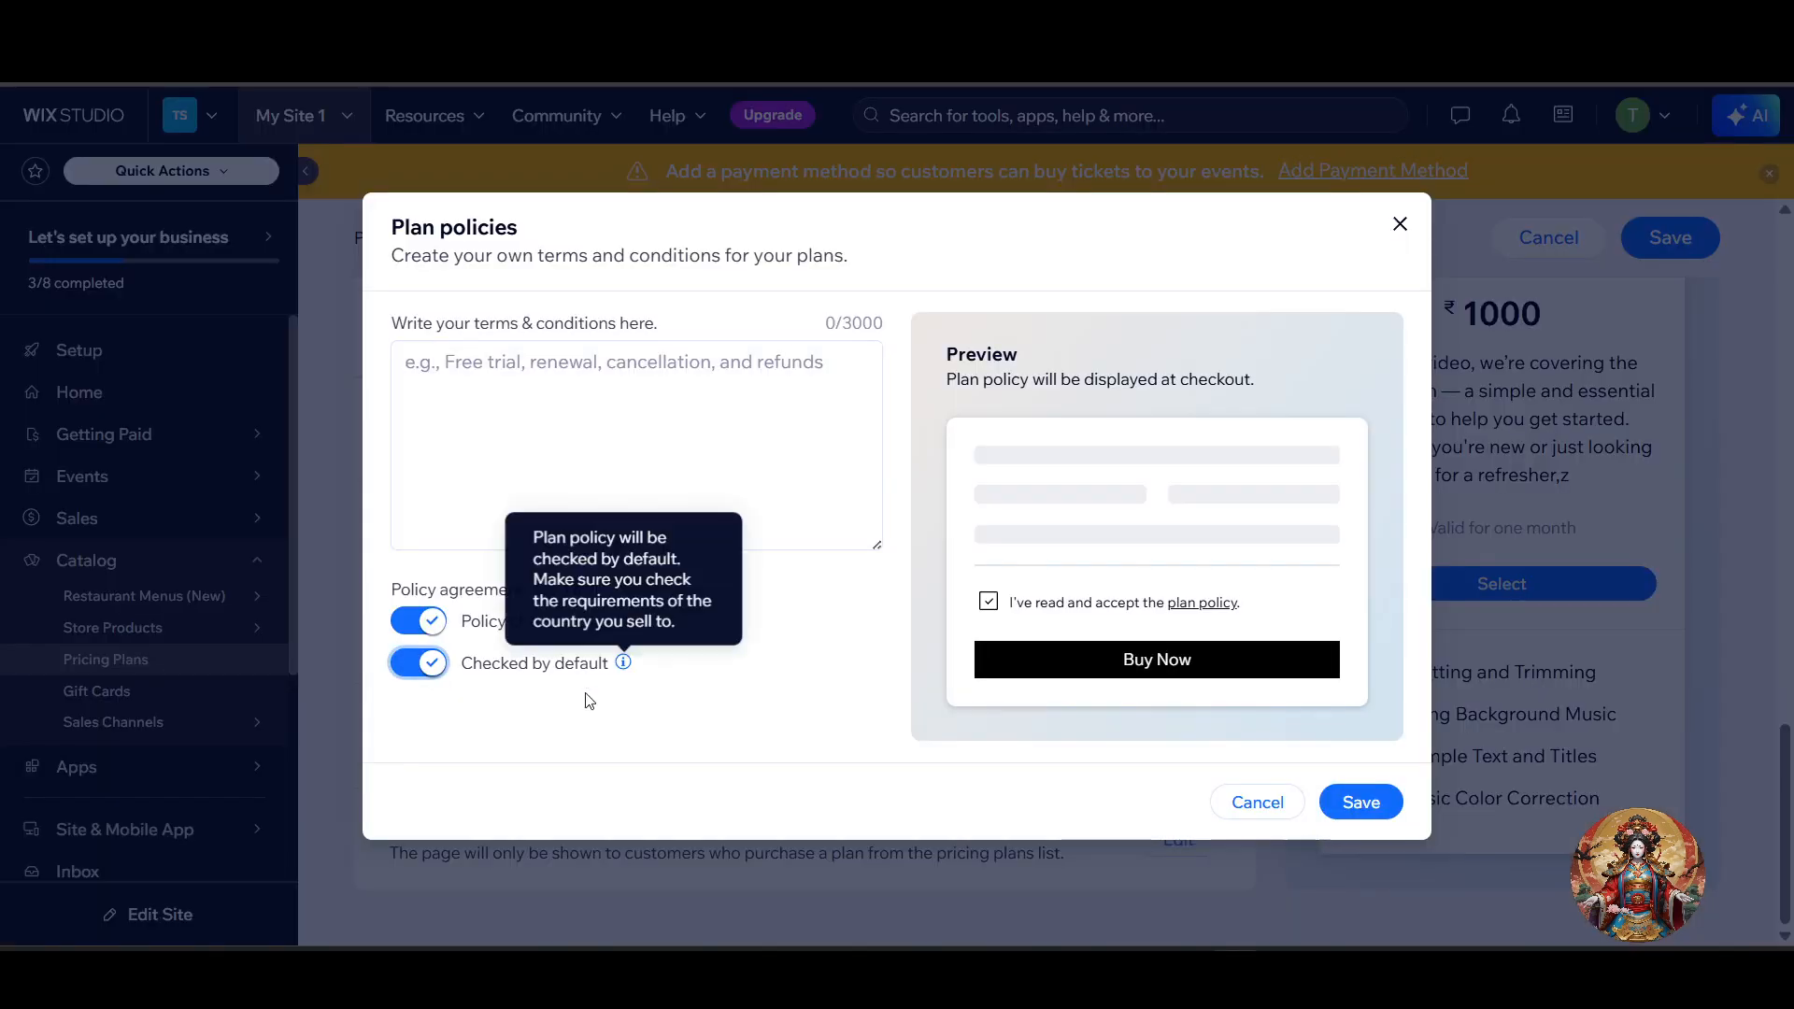
left_click(565, 457)
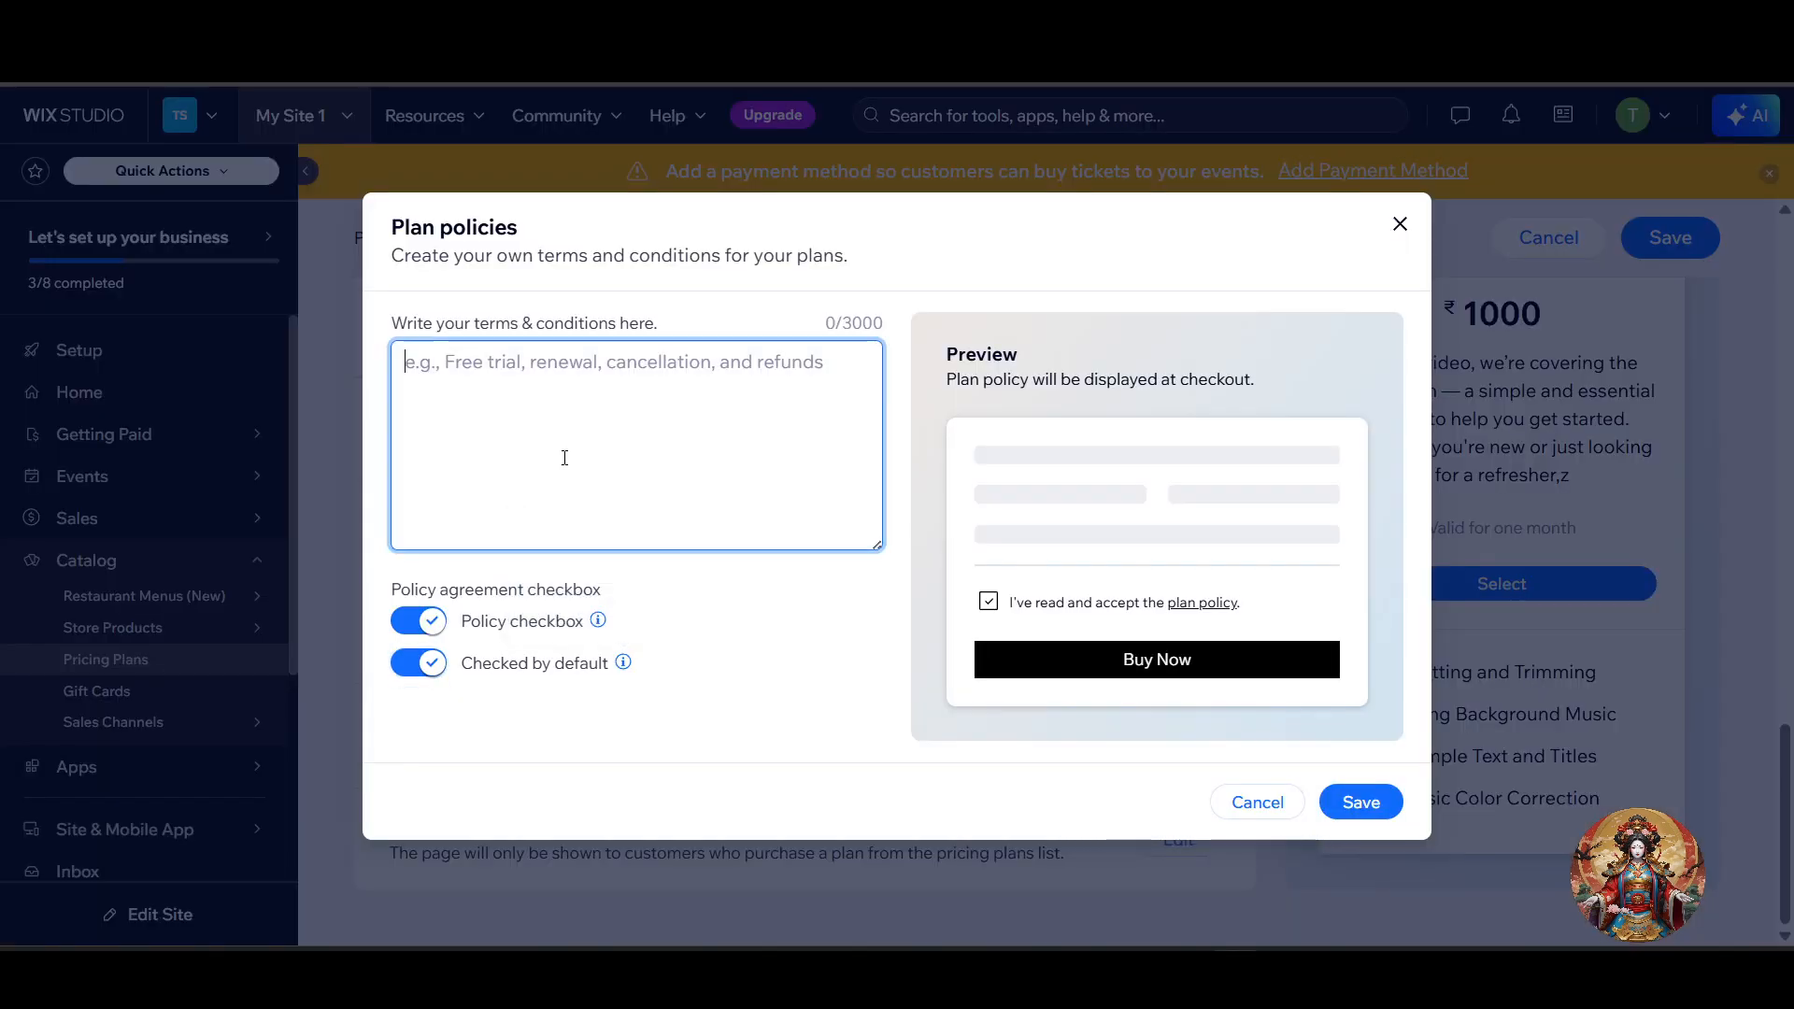
key("ctrl+v")
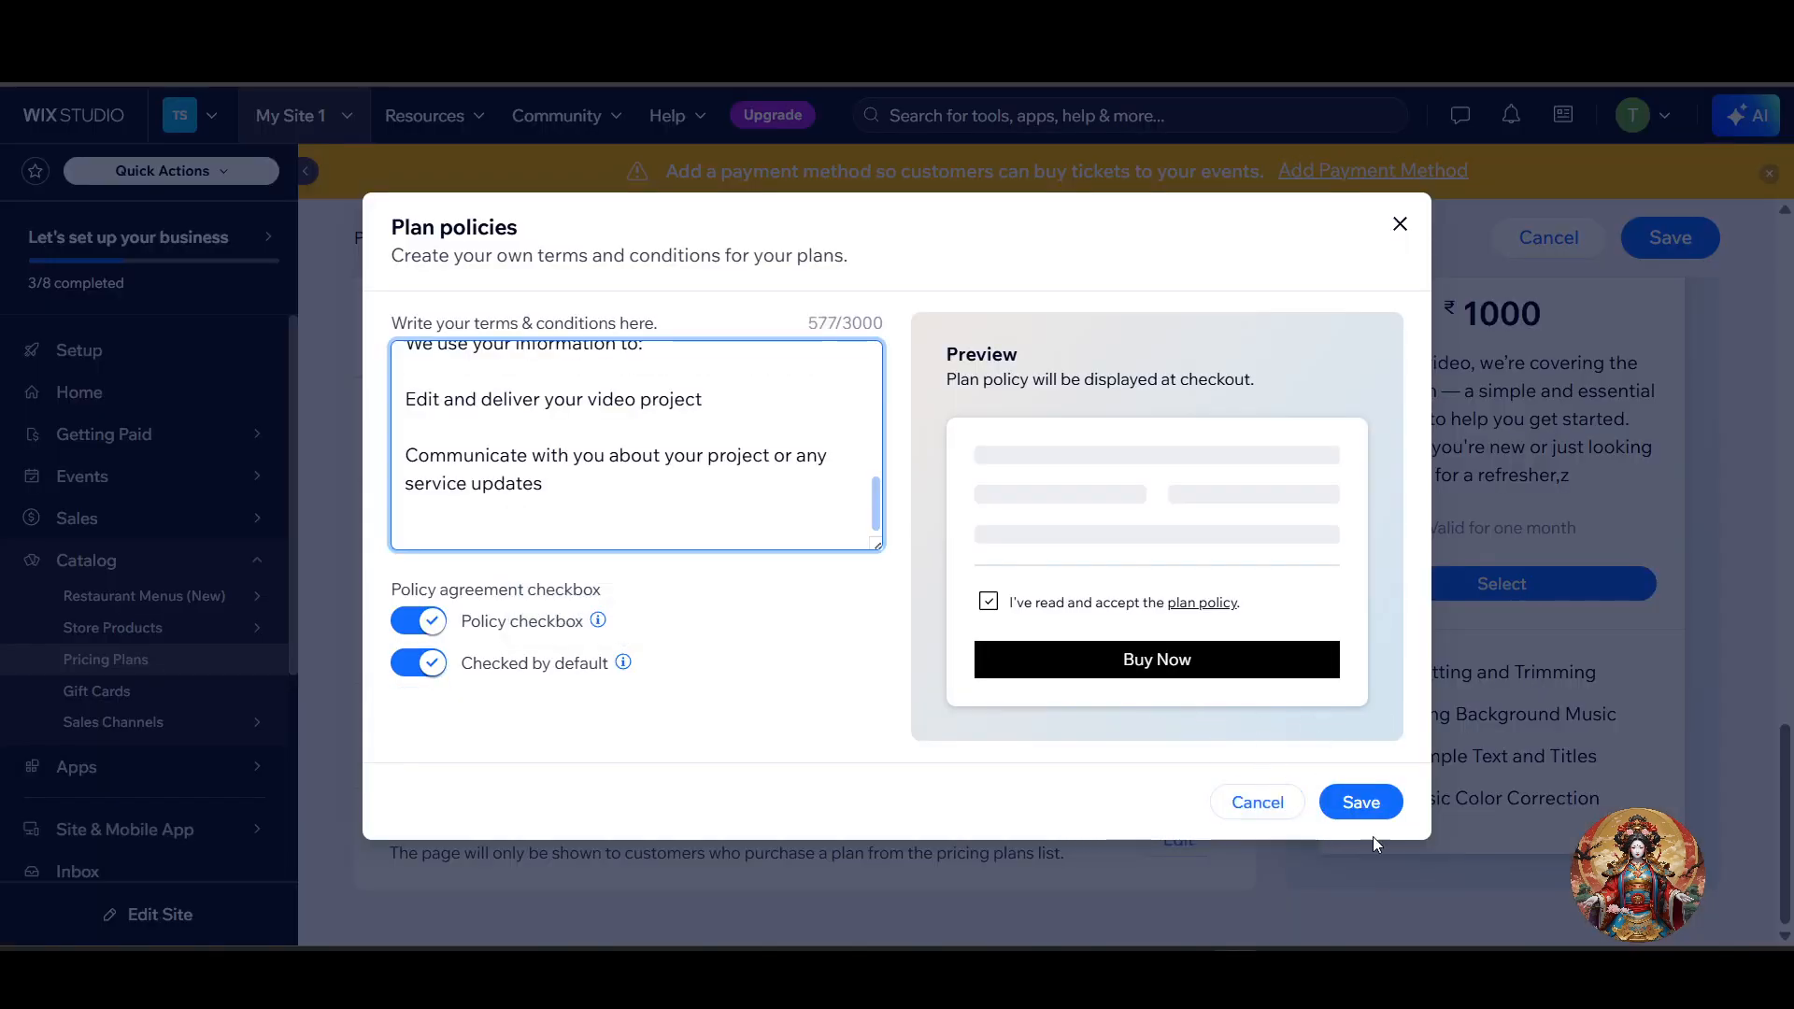
left_click(1364, 812)
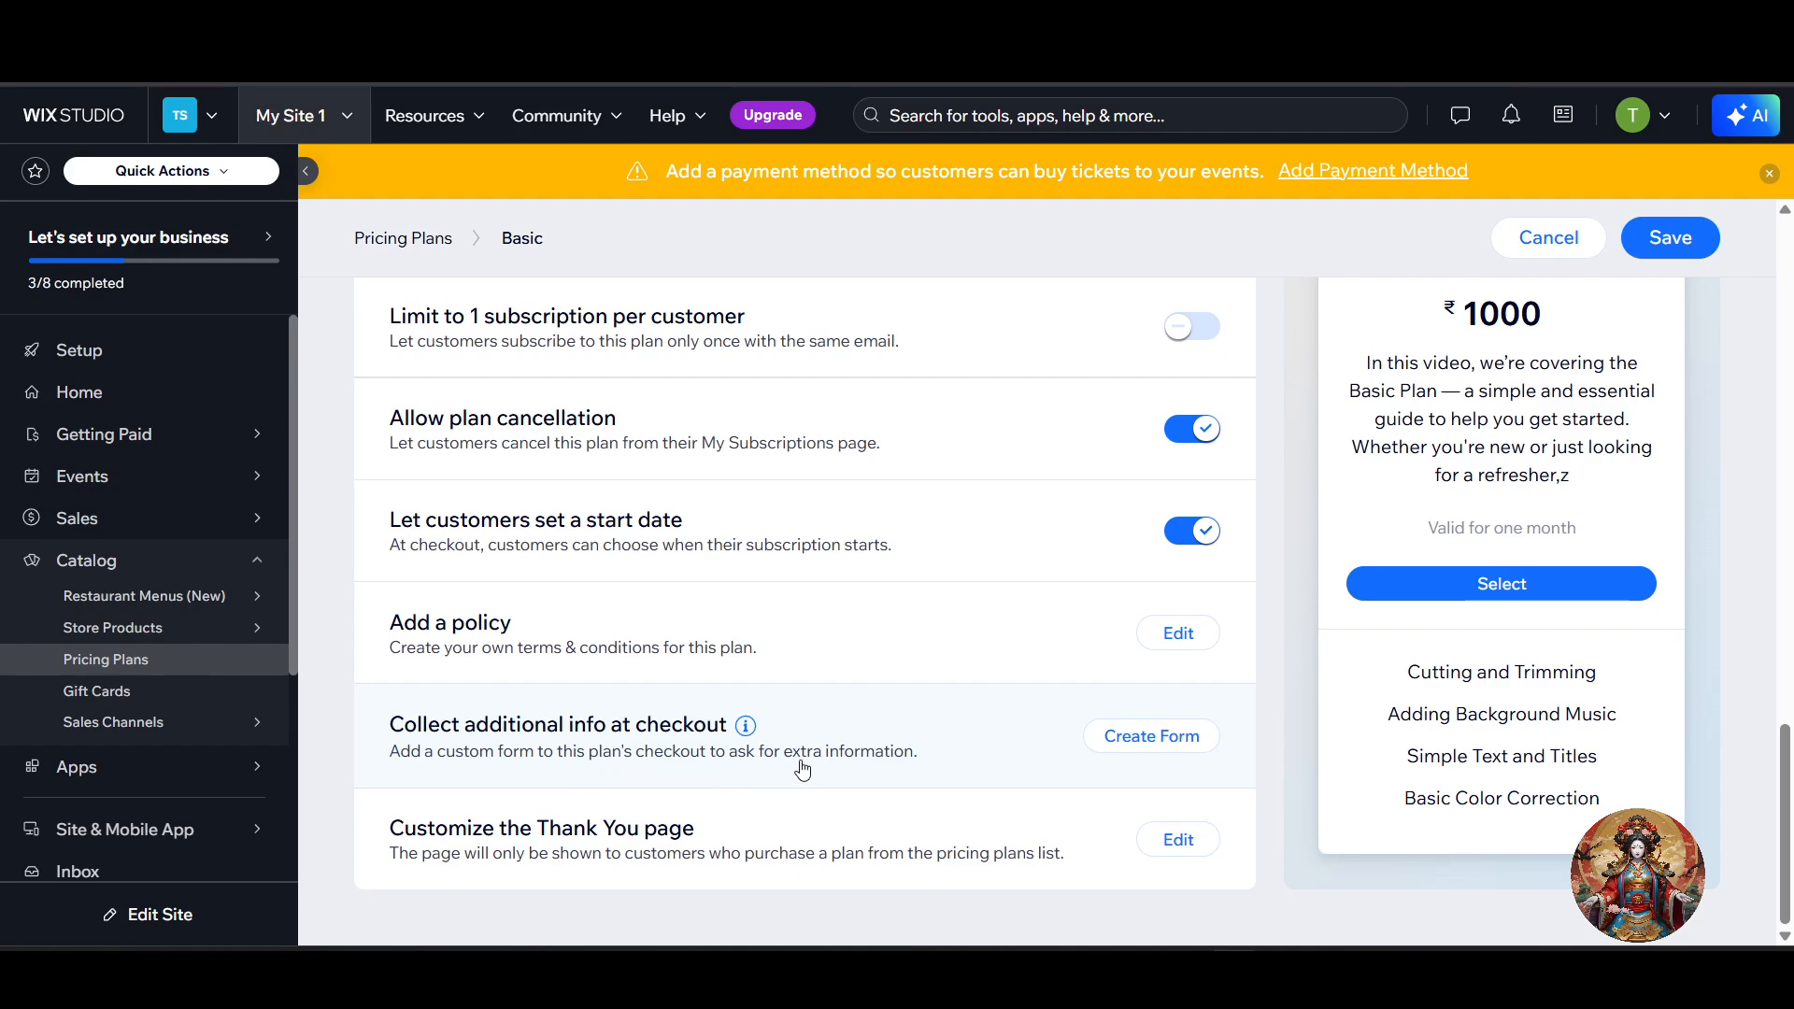
- Review the Basic plan's Thank You page title, message, button text and redirect options, and save the page with its defaults
left_click(1198, 744)
left_click(1172, 840)
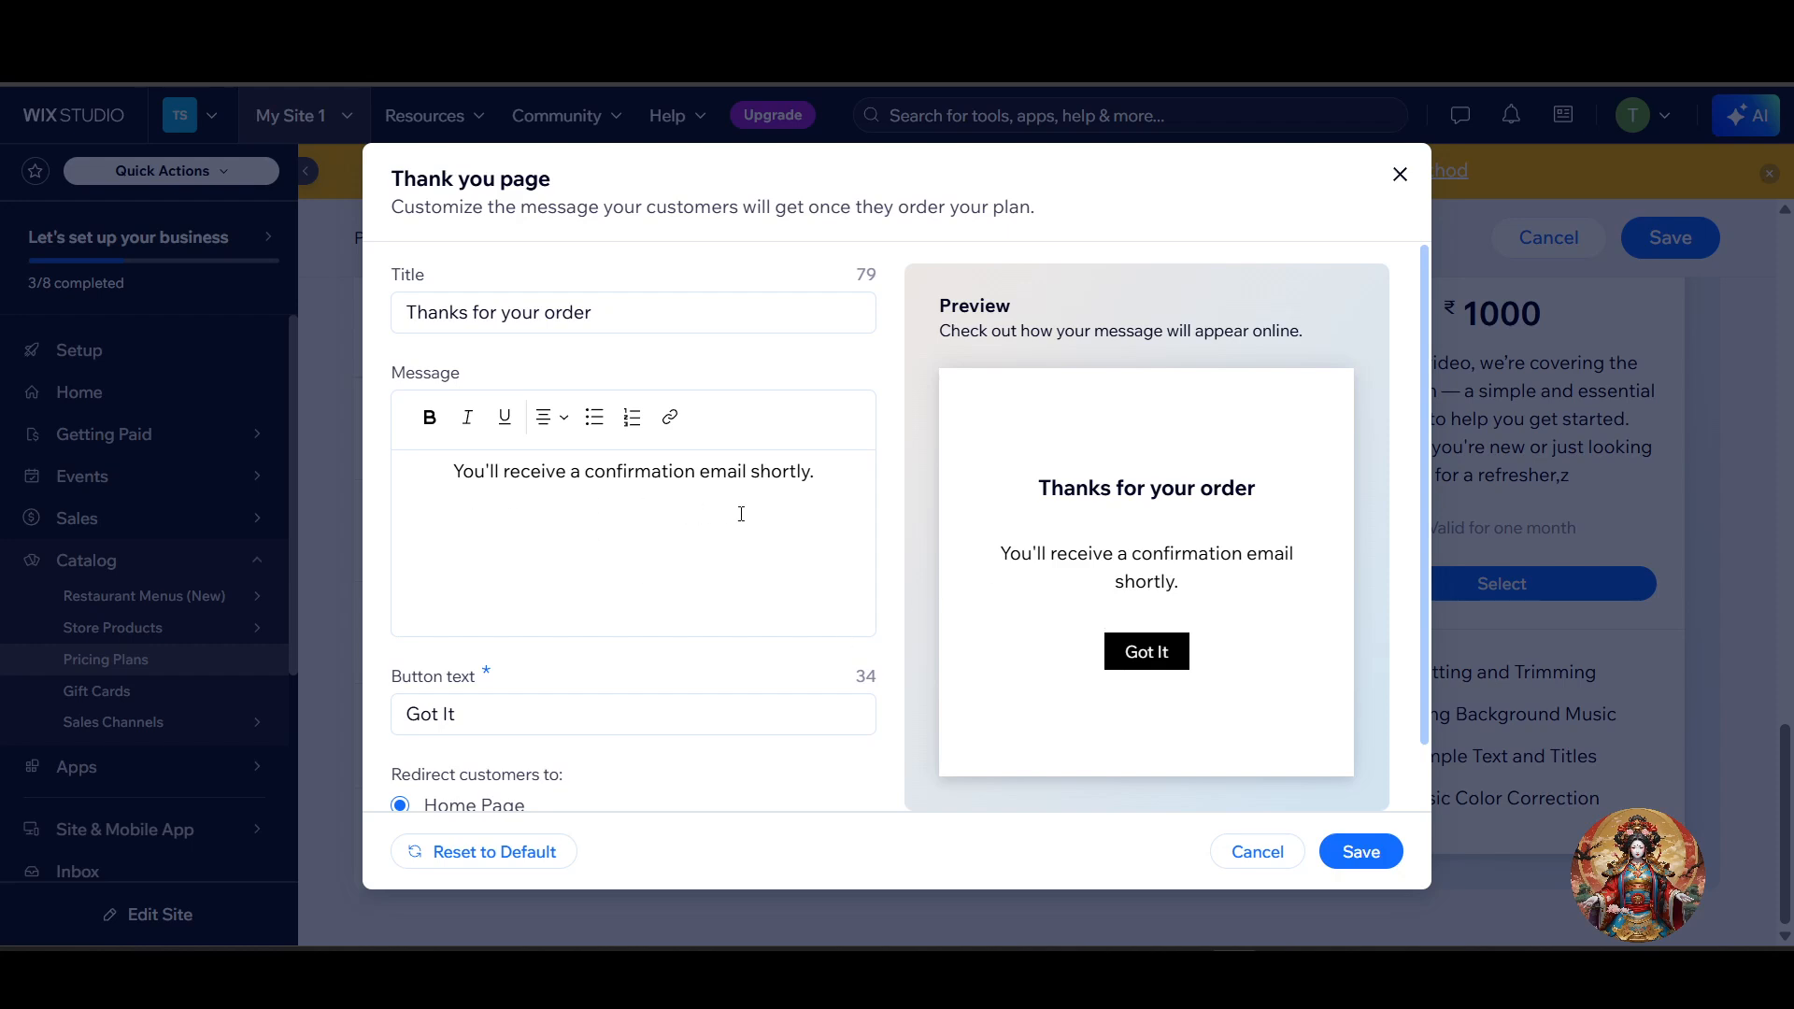
scroll(822, 504, "down", 1)
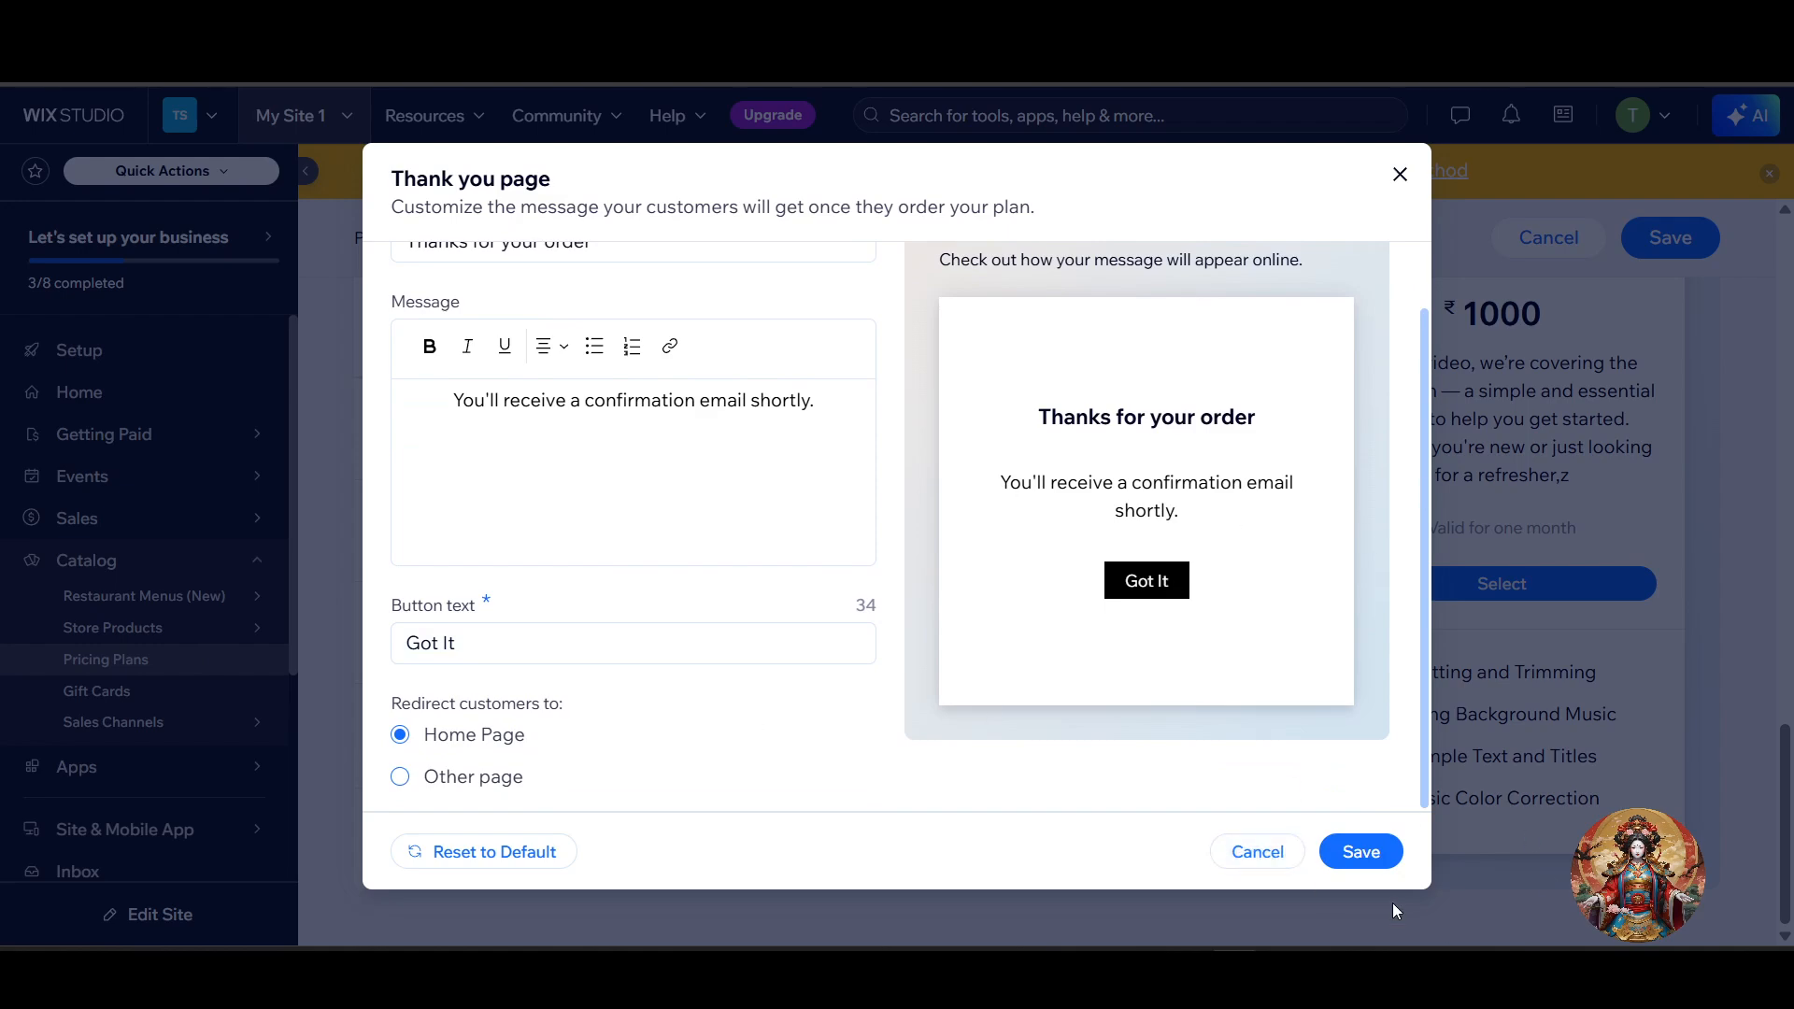
scroll(1110, 558, "up", 1)
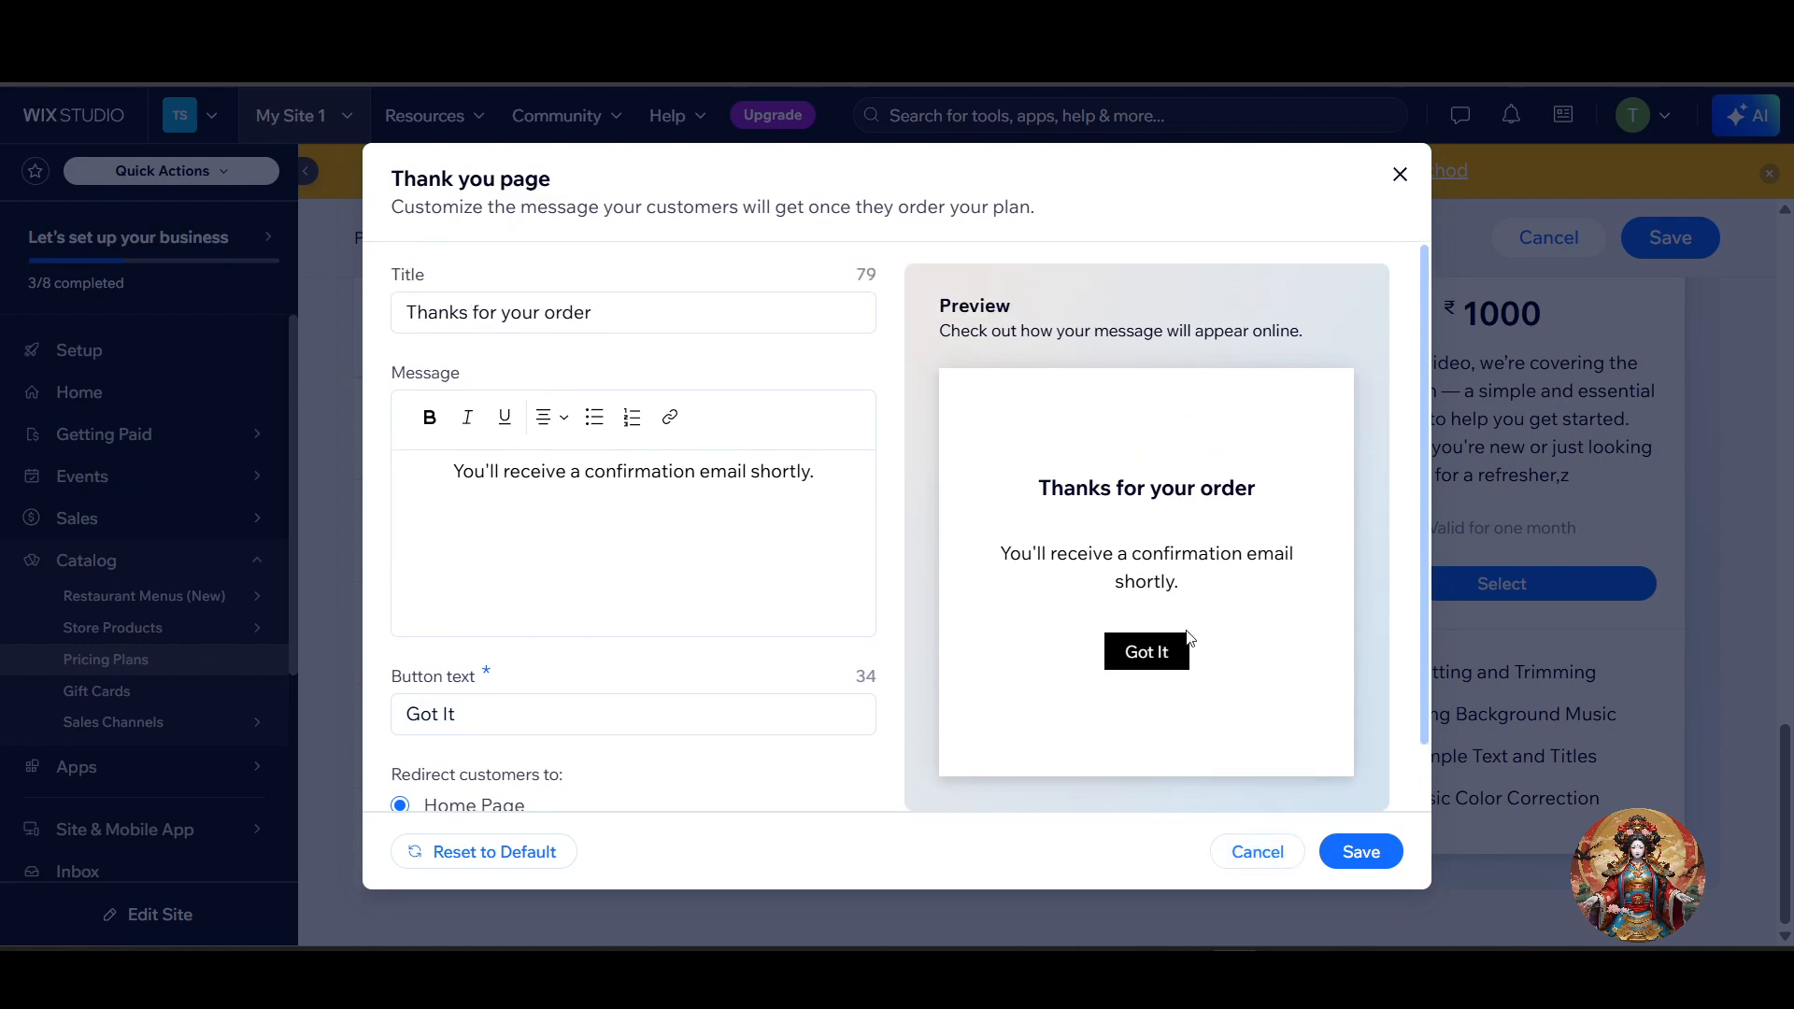
left_click(1357, 854)
- Check the Basic plan's settings alongside its preview and save the plan to the pricing plans list
scroll(1626, 617, "up", 10)
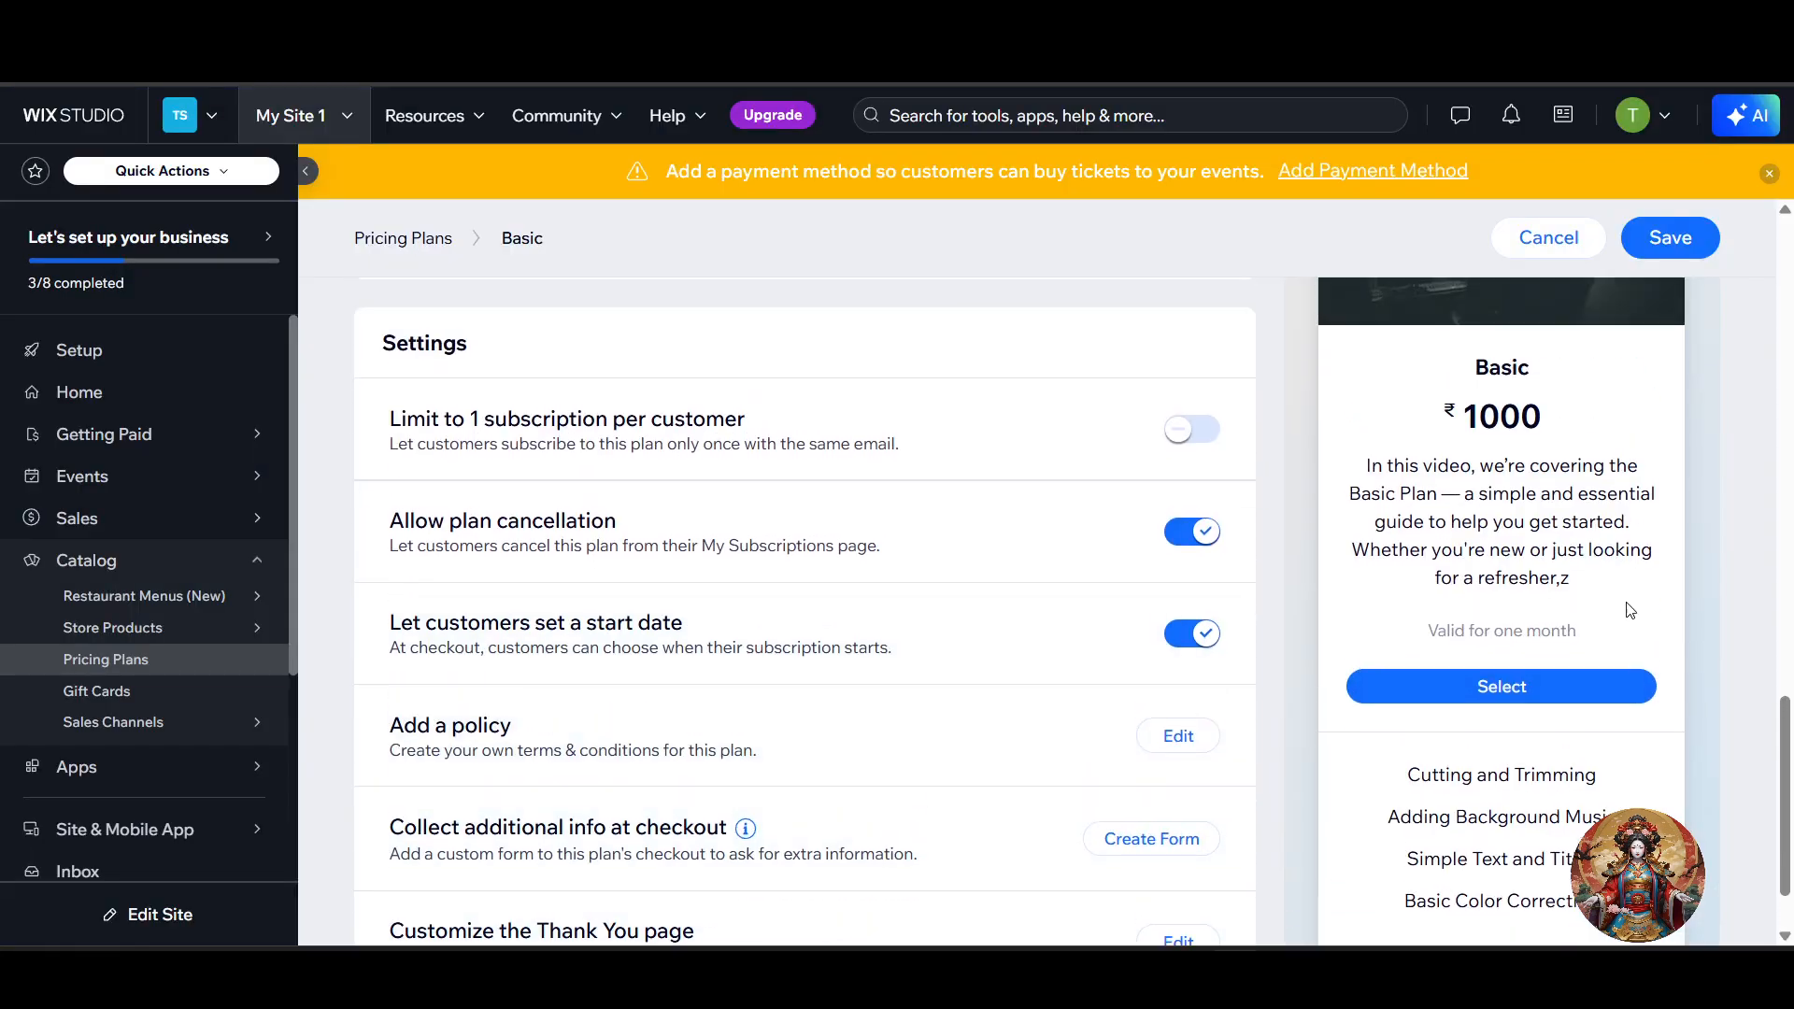
scroll(1603, 629, "down", 4)
scroll(1613, 686, "down", 5)
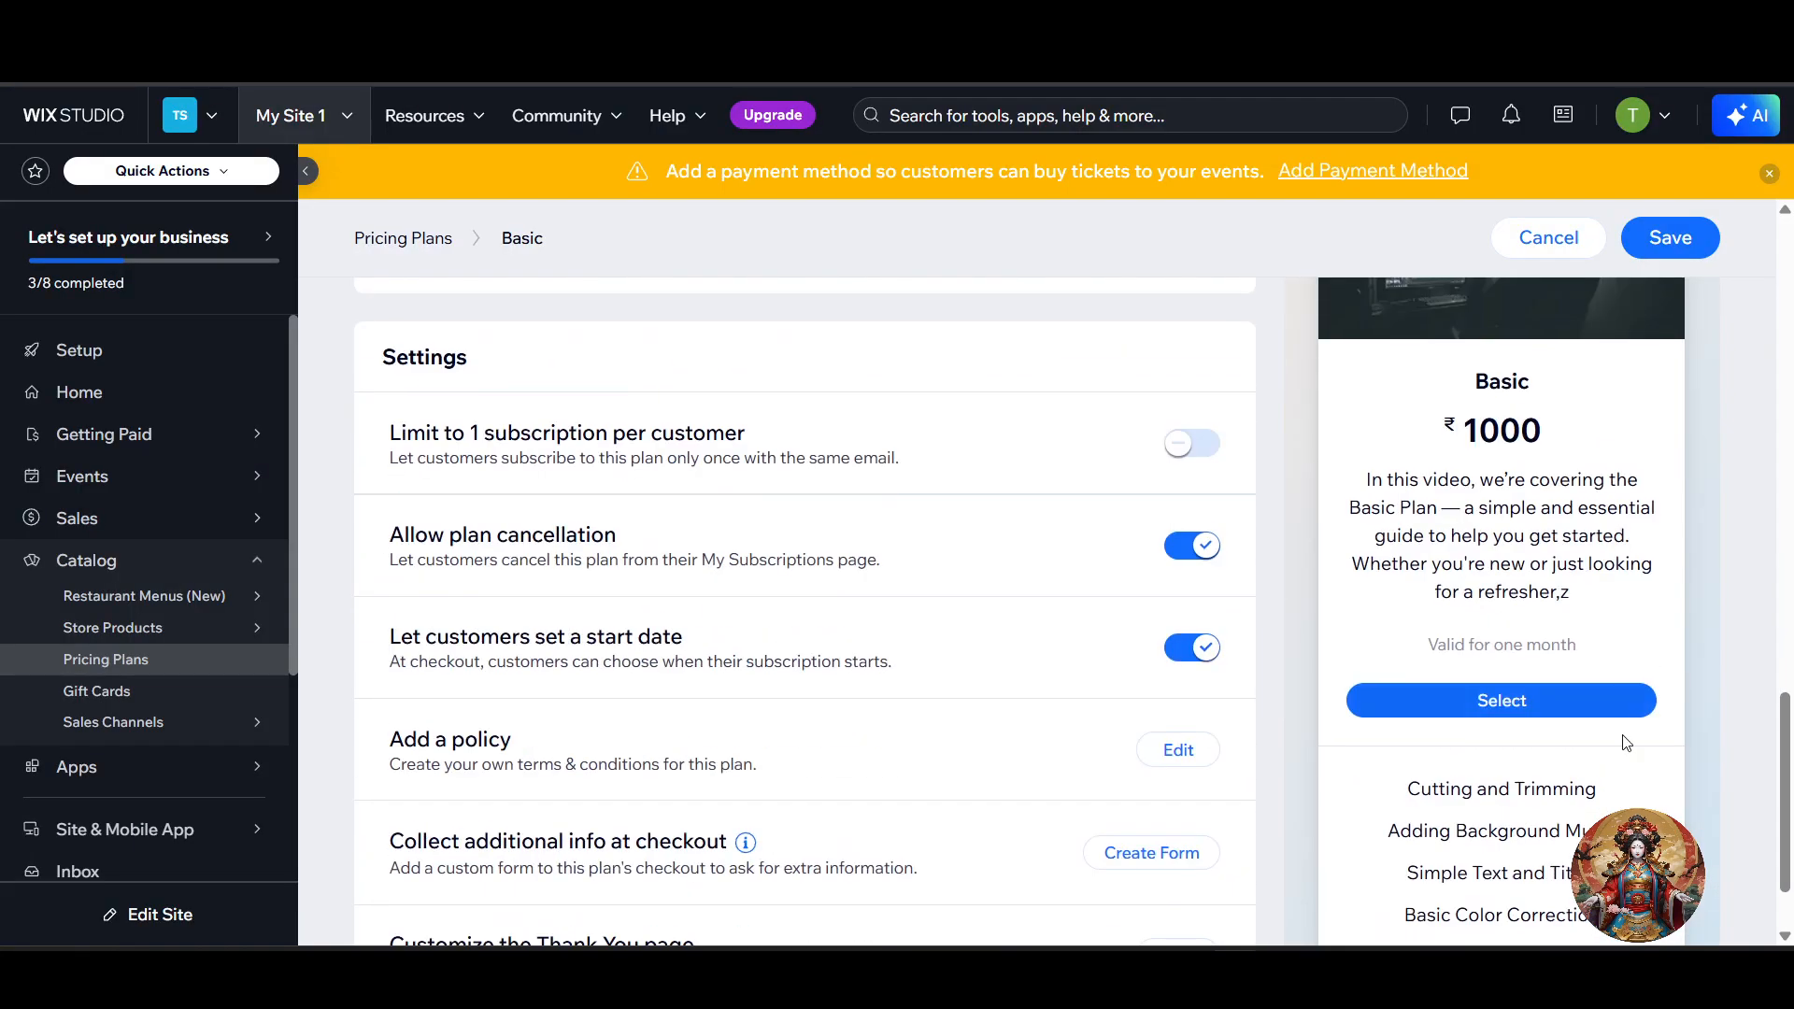
left_click(1679, 256)
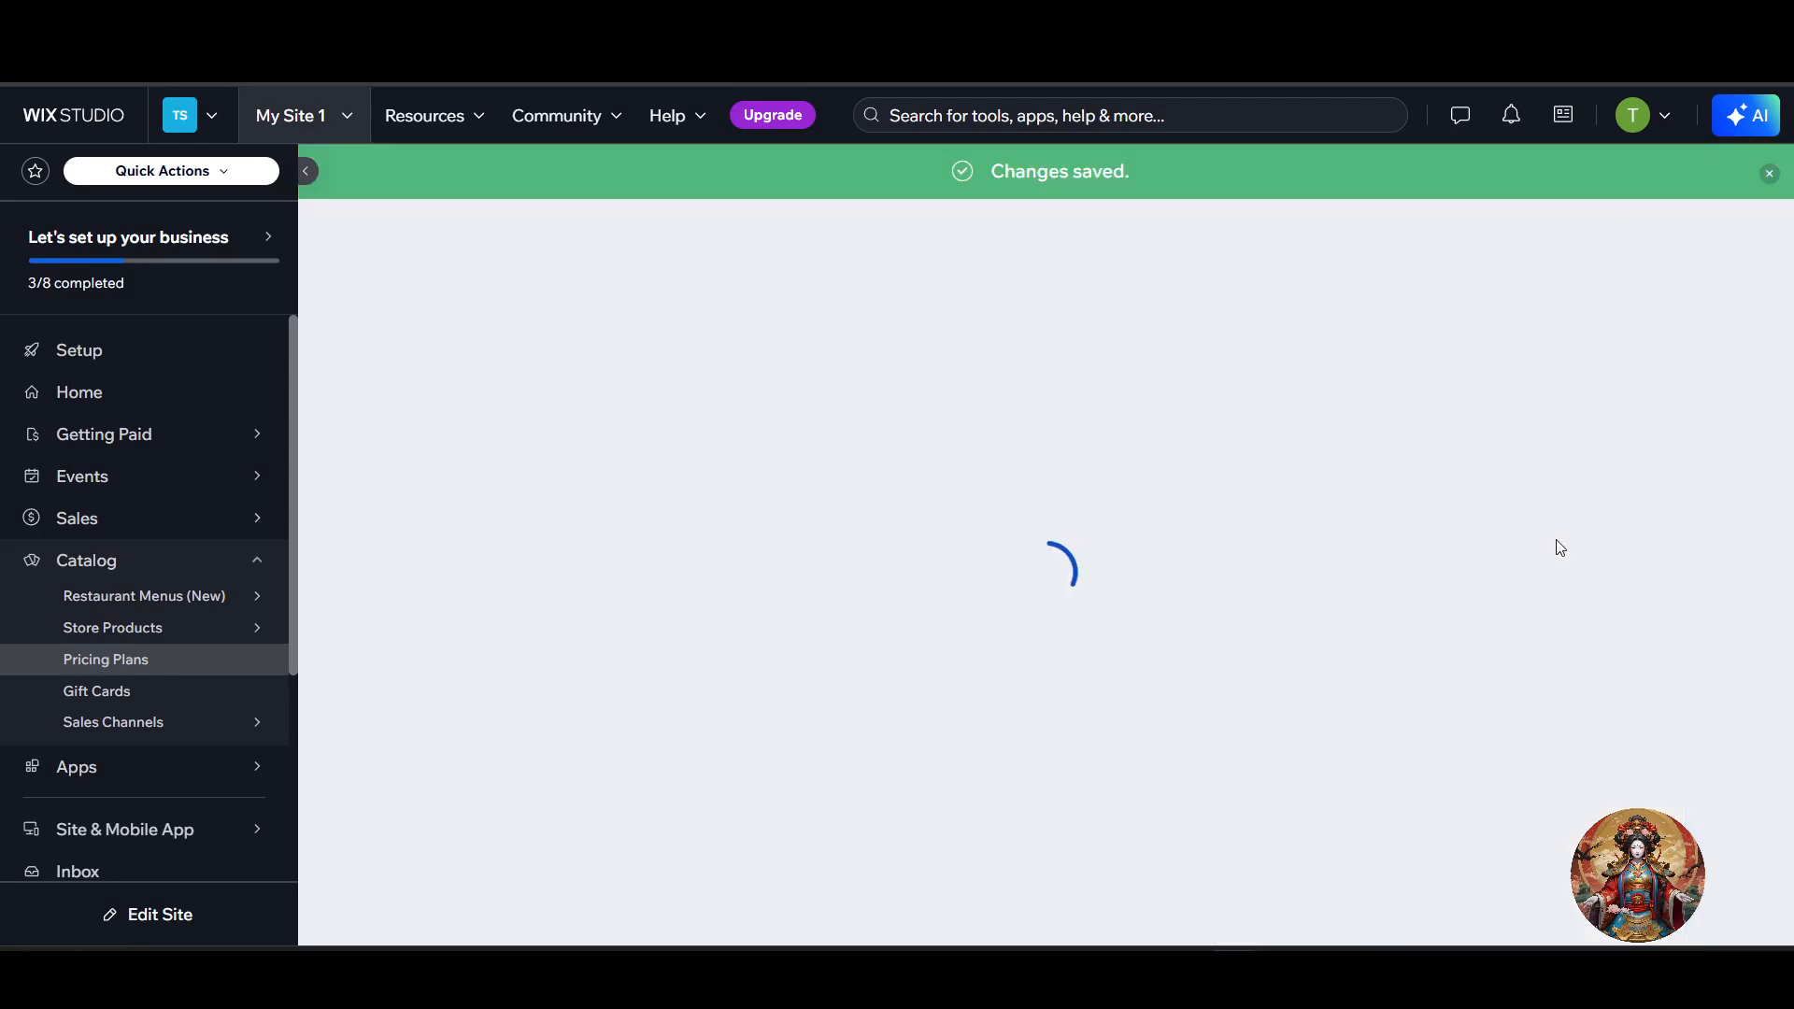
scroll(961, 772, "down", 1)
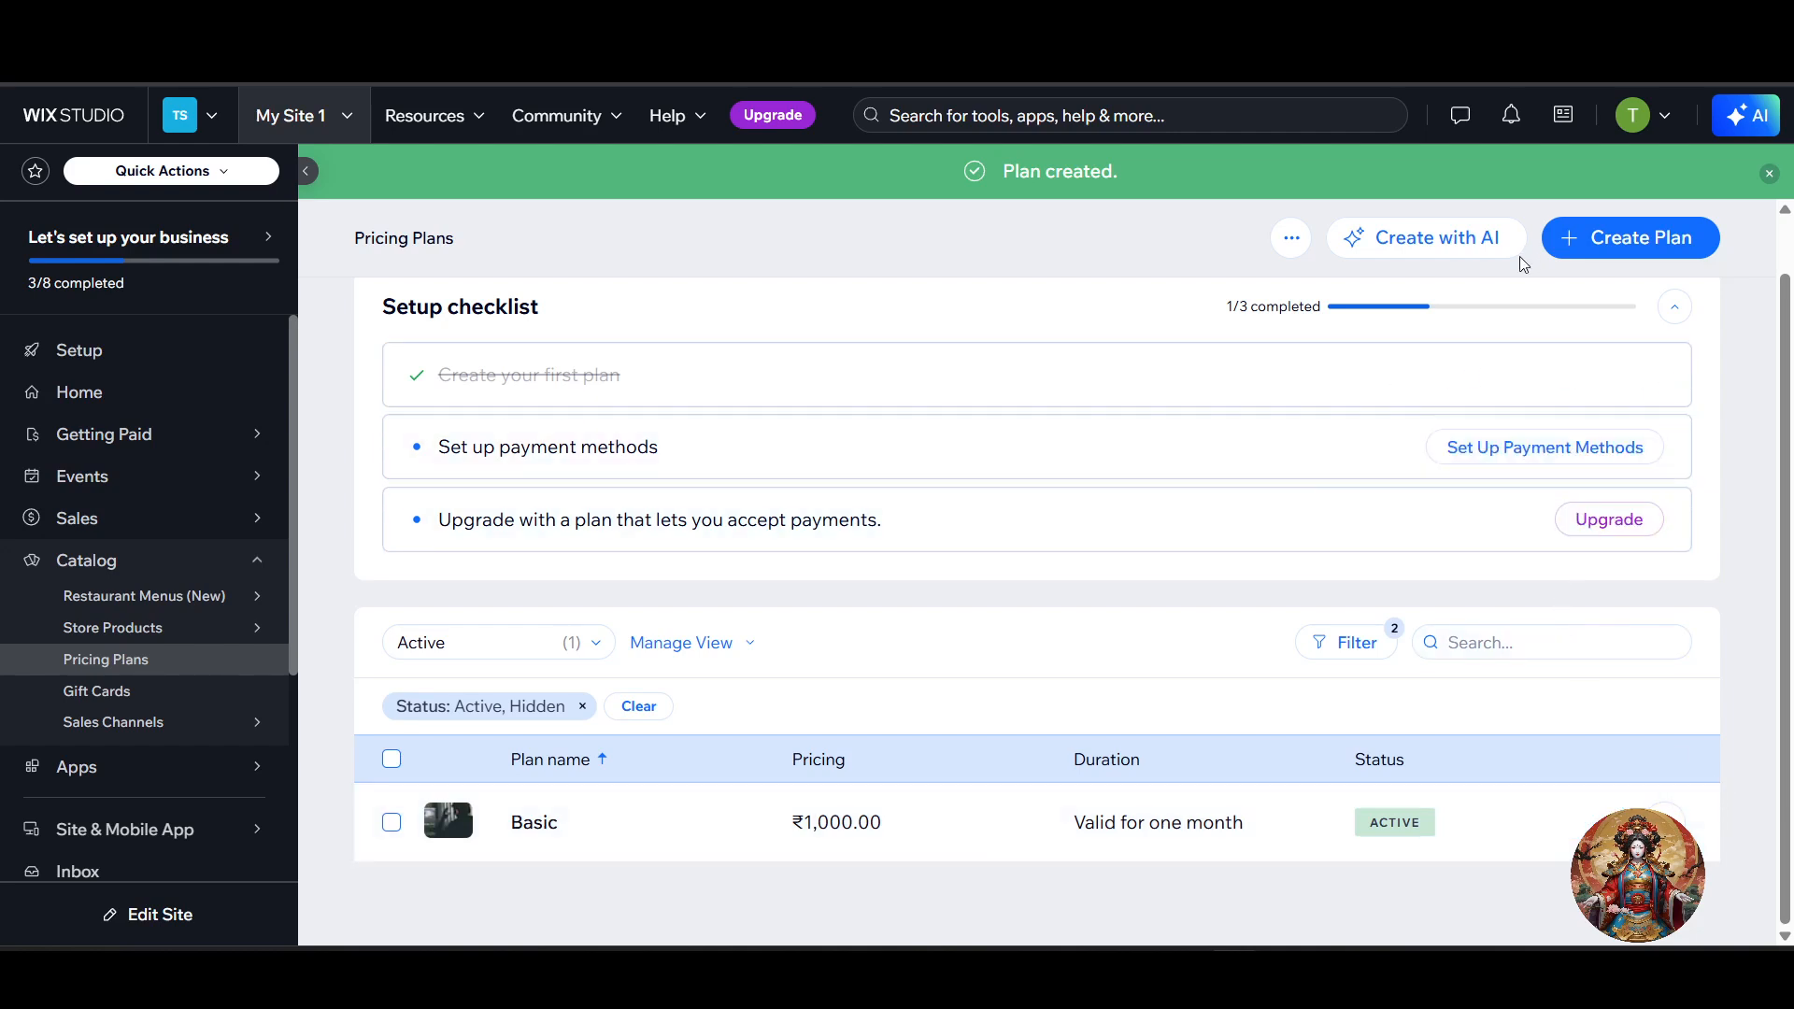
- Open the payment methods setup from the checklist and examine the payment providers offered for the business location
left_click(1506, 458)
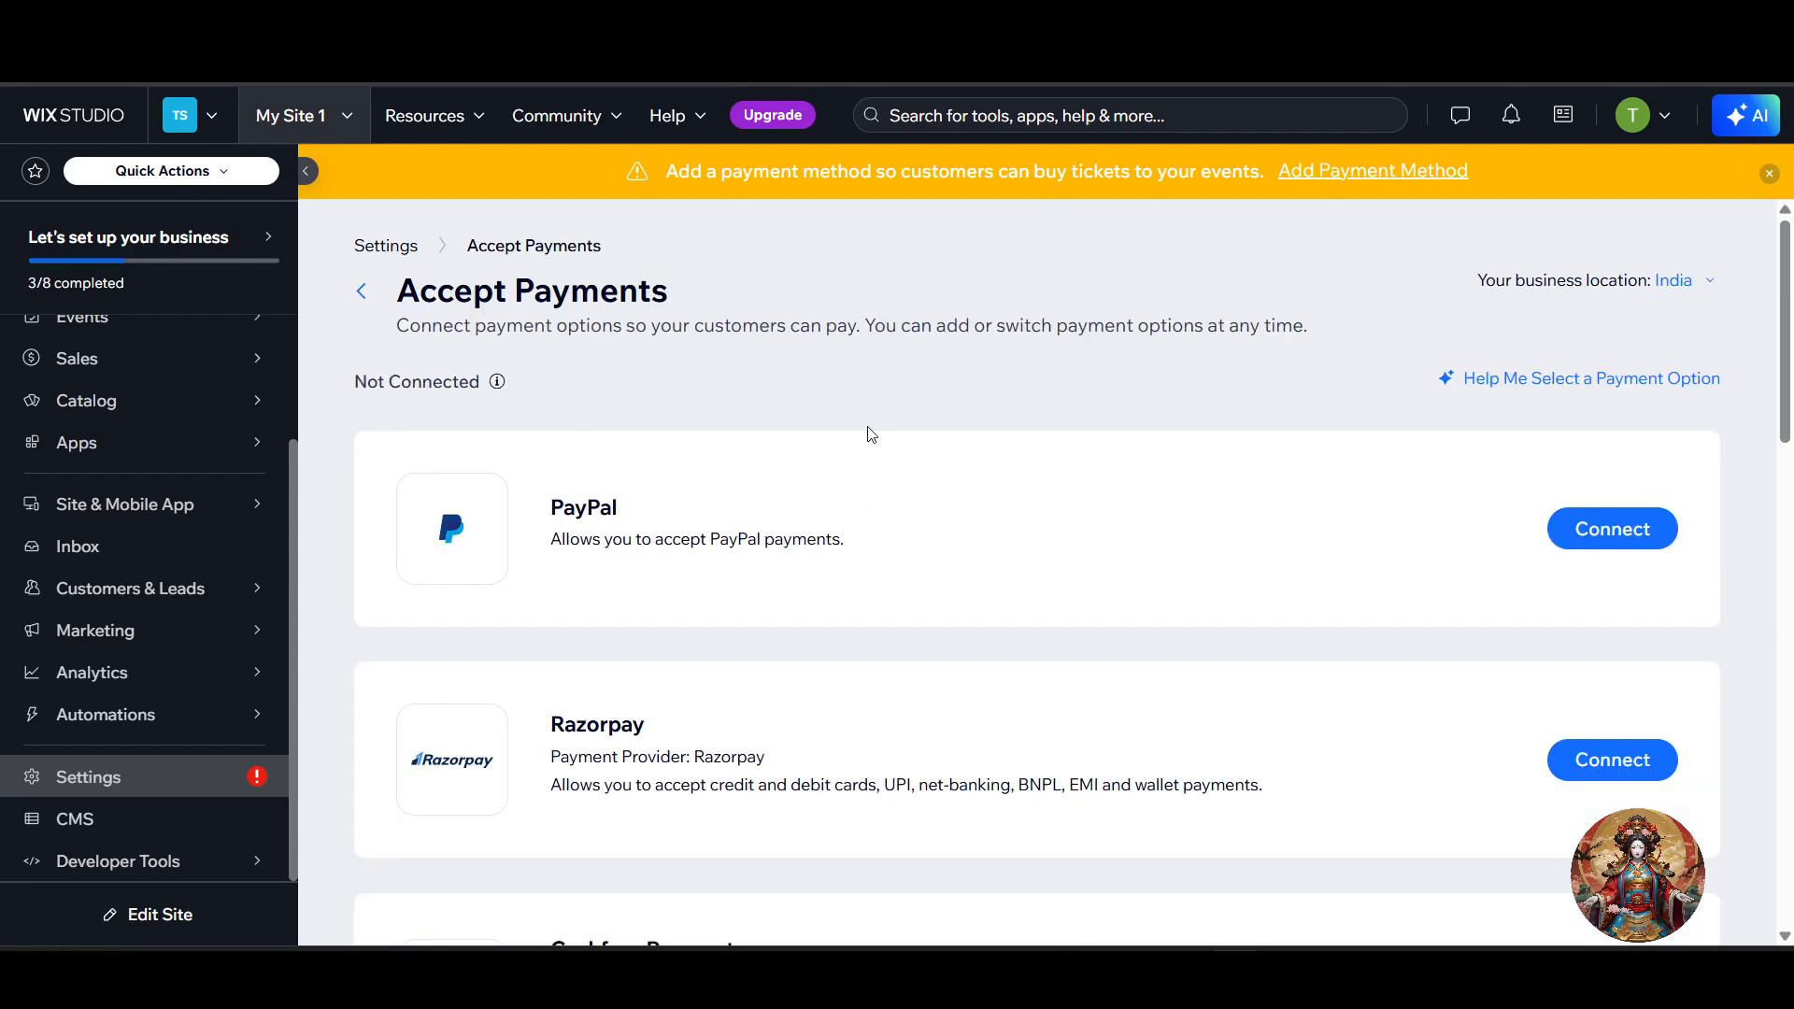
scroll(645, 573, "down", 3)
scroll(677, 559, "down", 4)
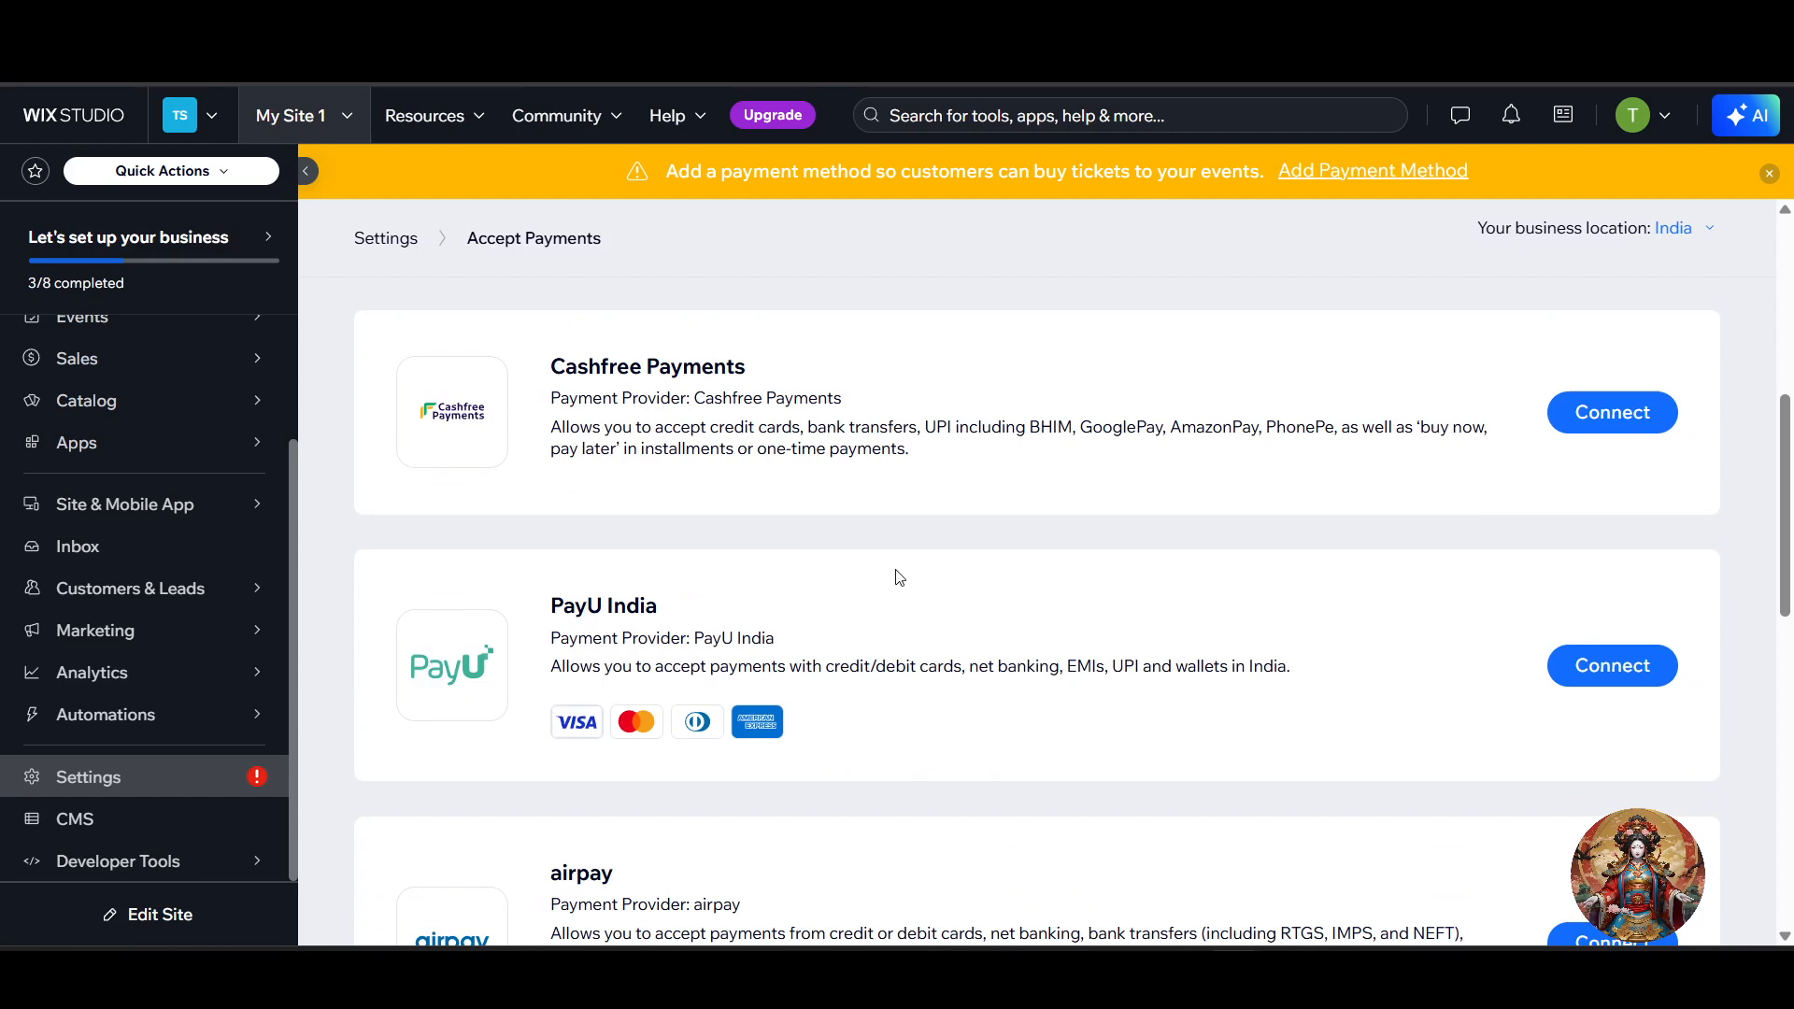
scroll(1238, 475, "down", 8)
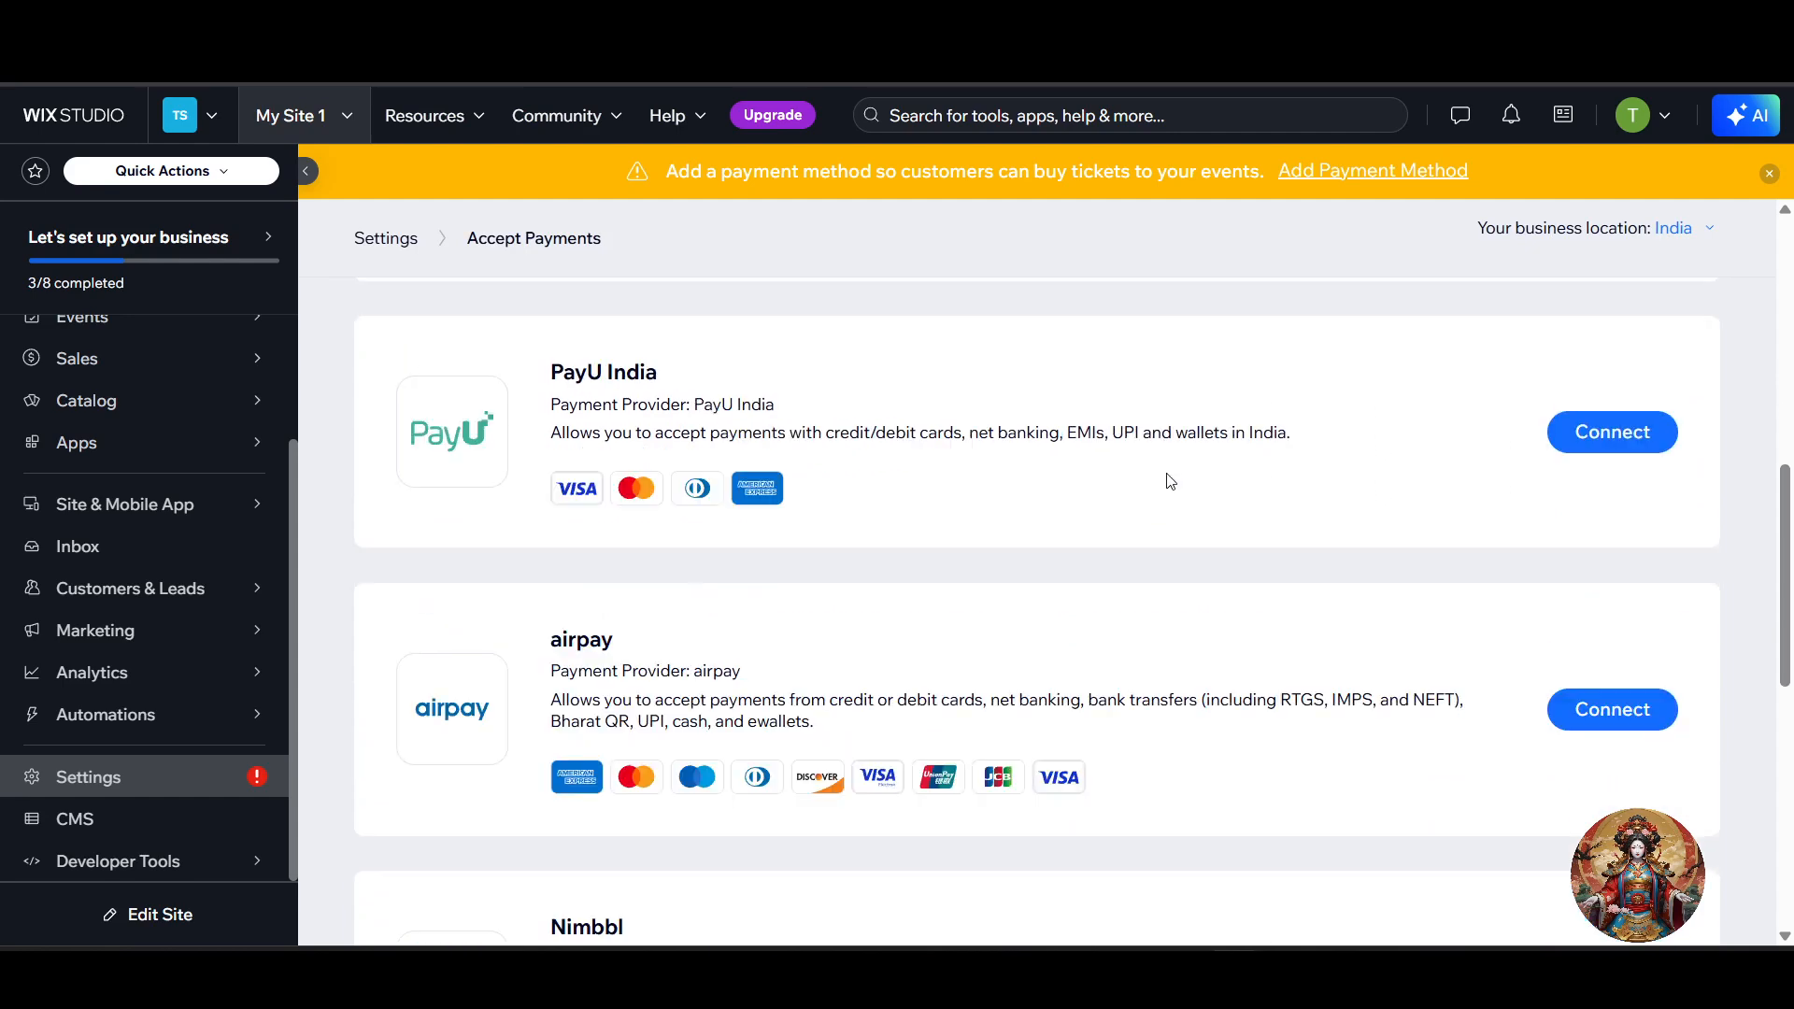
scroll(1028, 503, "up", 4)
scroll(1028, 503, "up", 12)
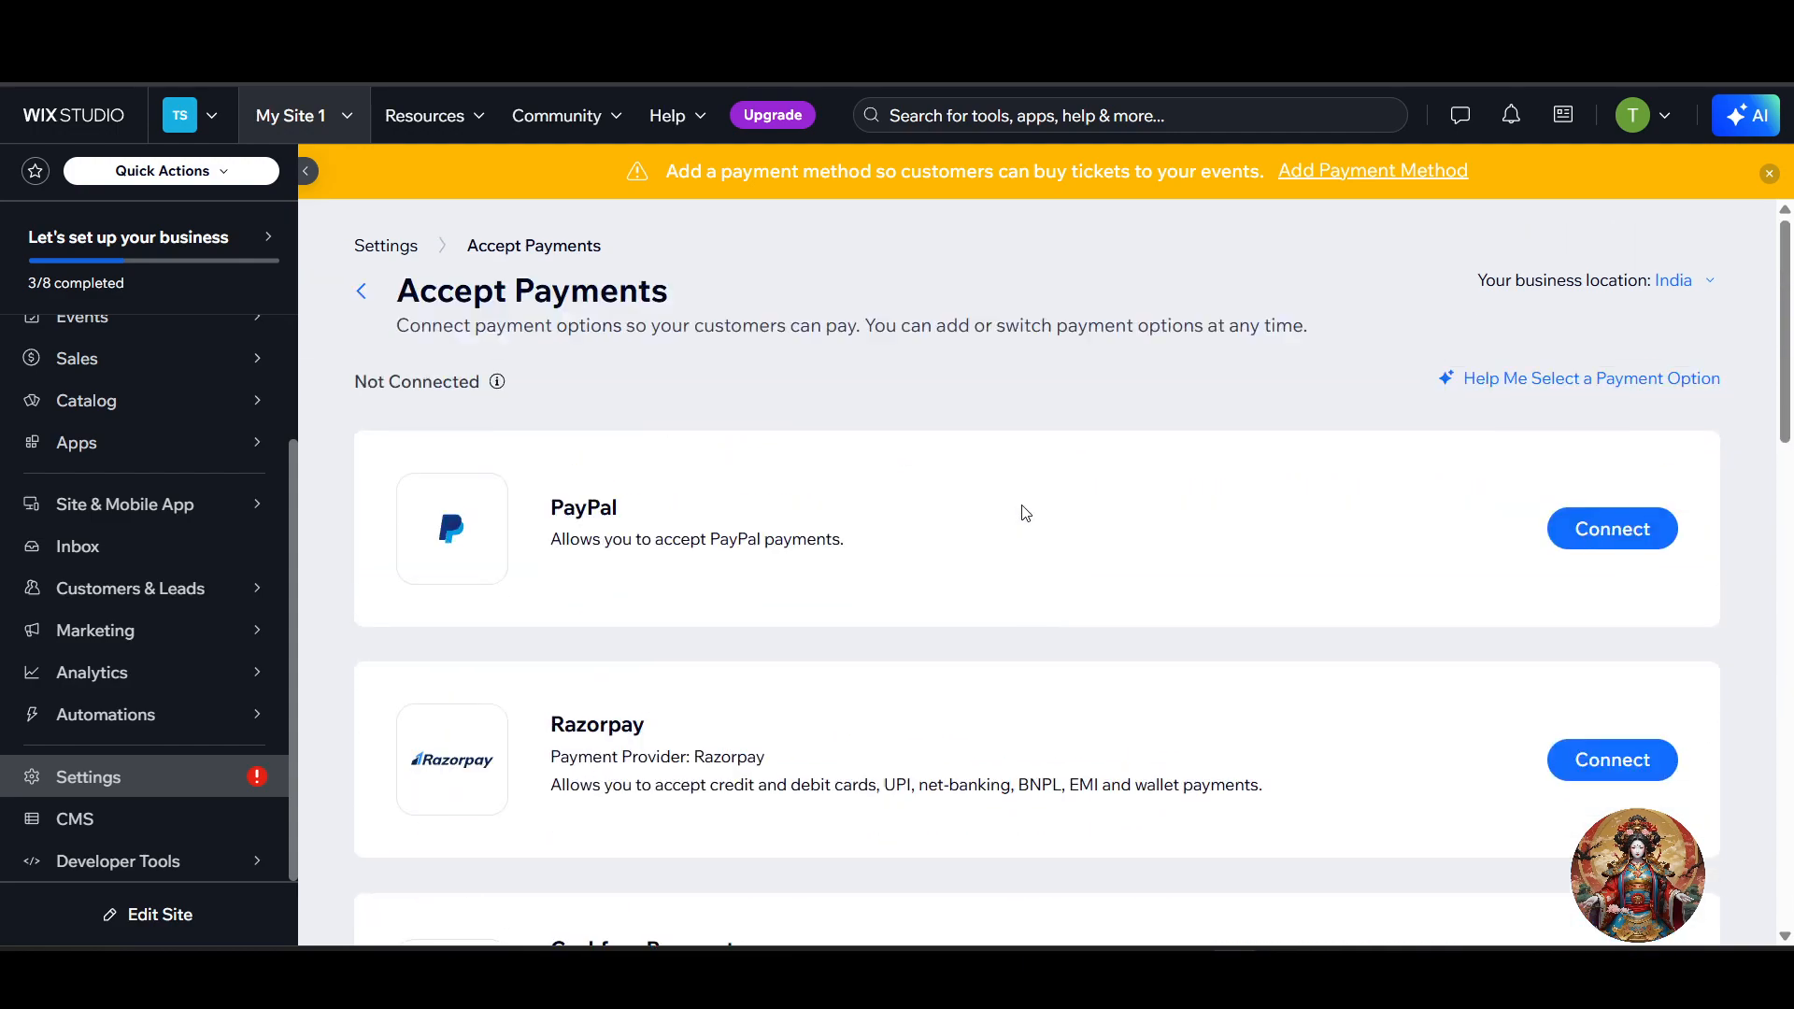
scroll(973, 524, "down", 14)
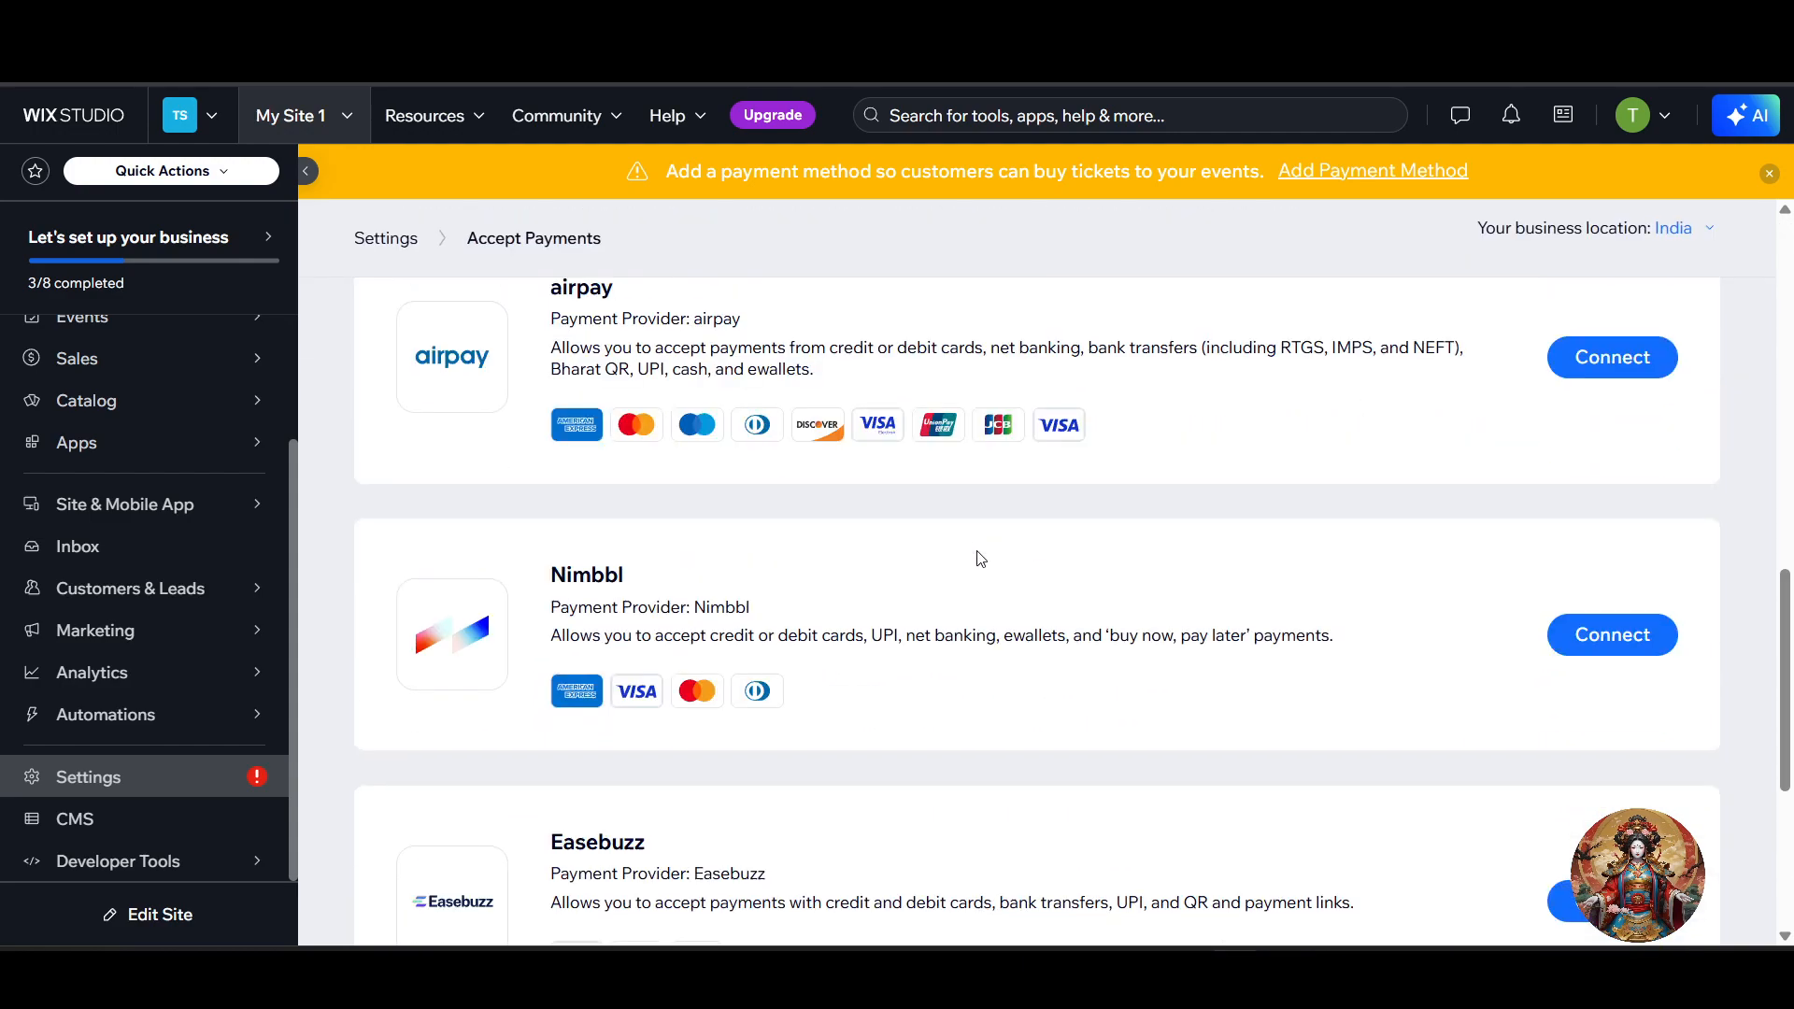
scroll(991, 562, "up", 14)
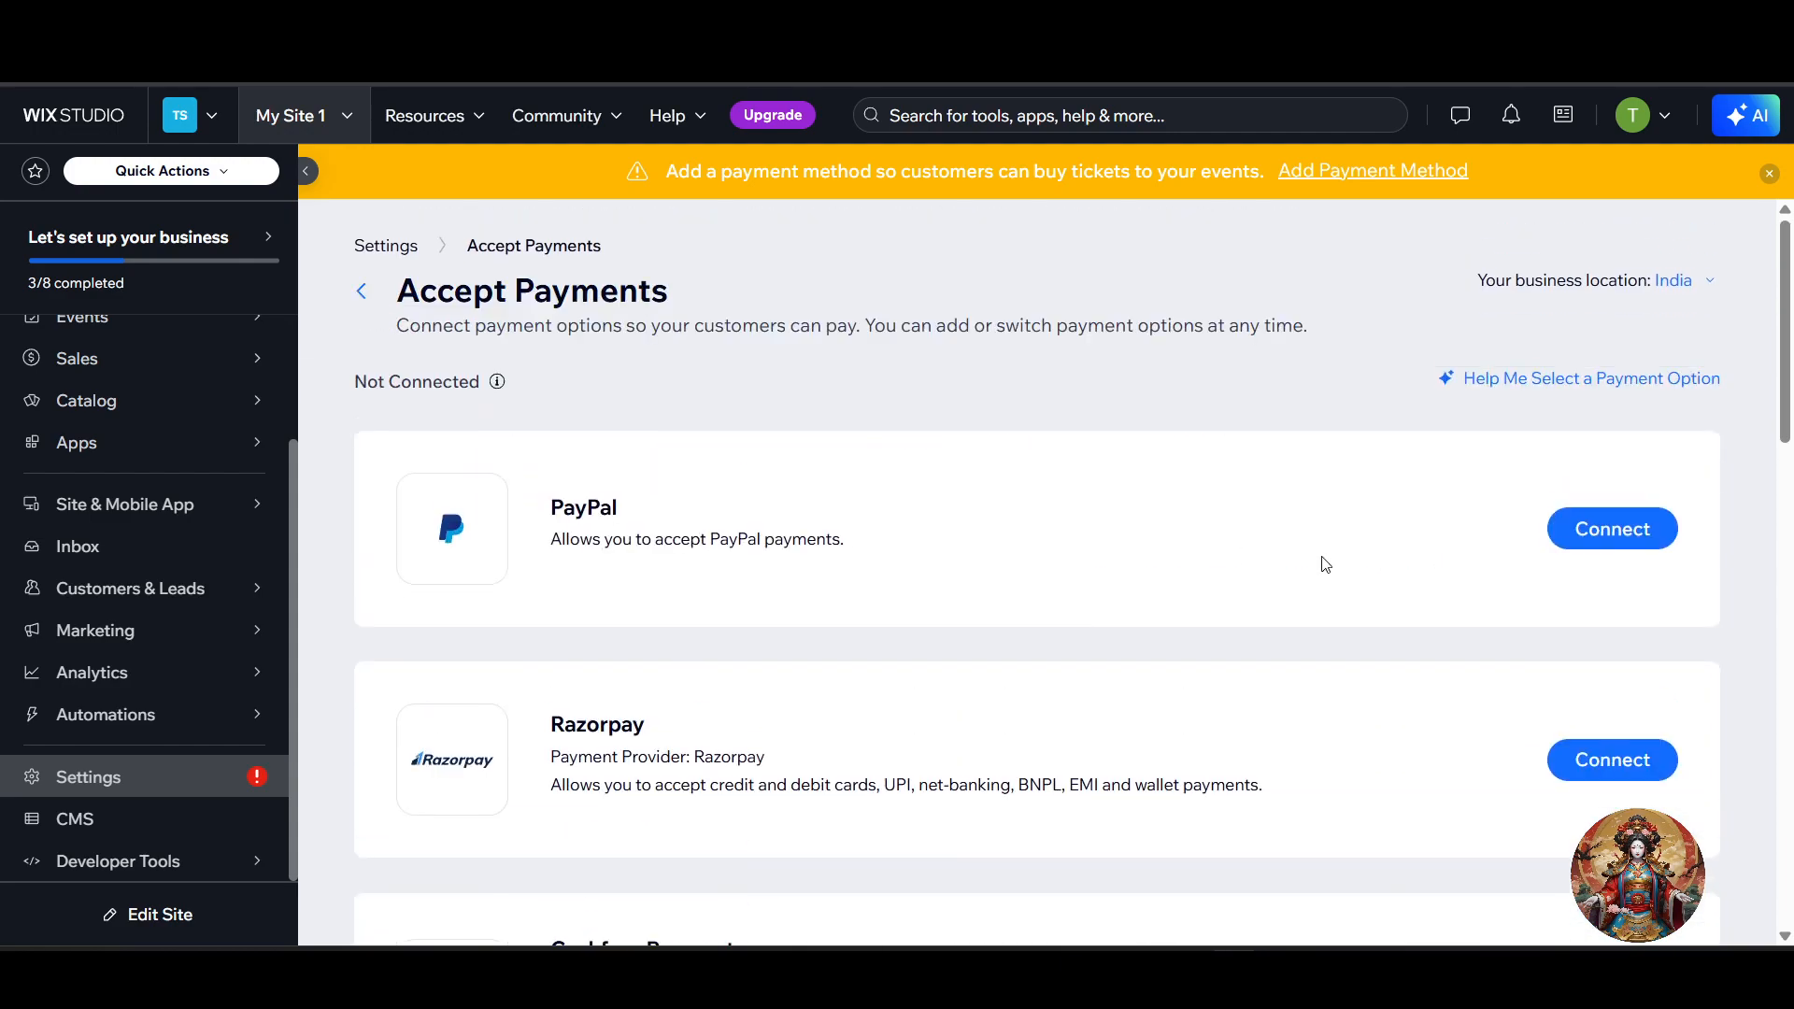
scroll(580, 426, "down", 5)
scroll(913, 521, "up", 5)
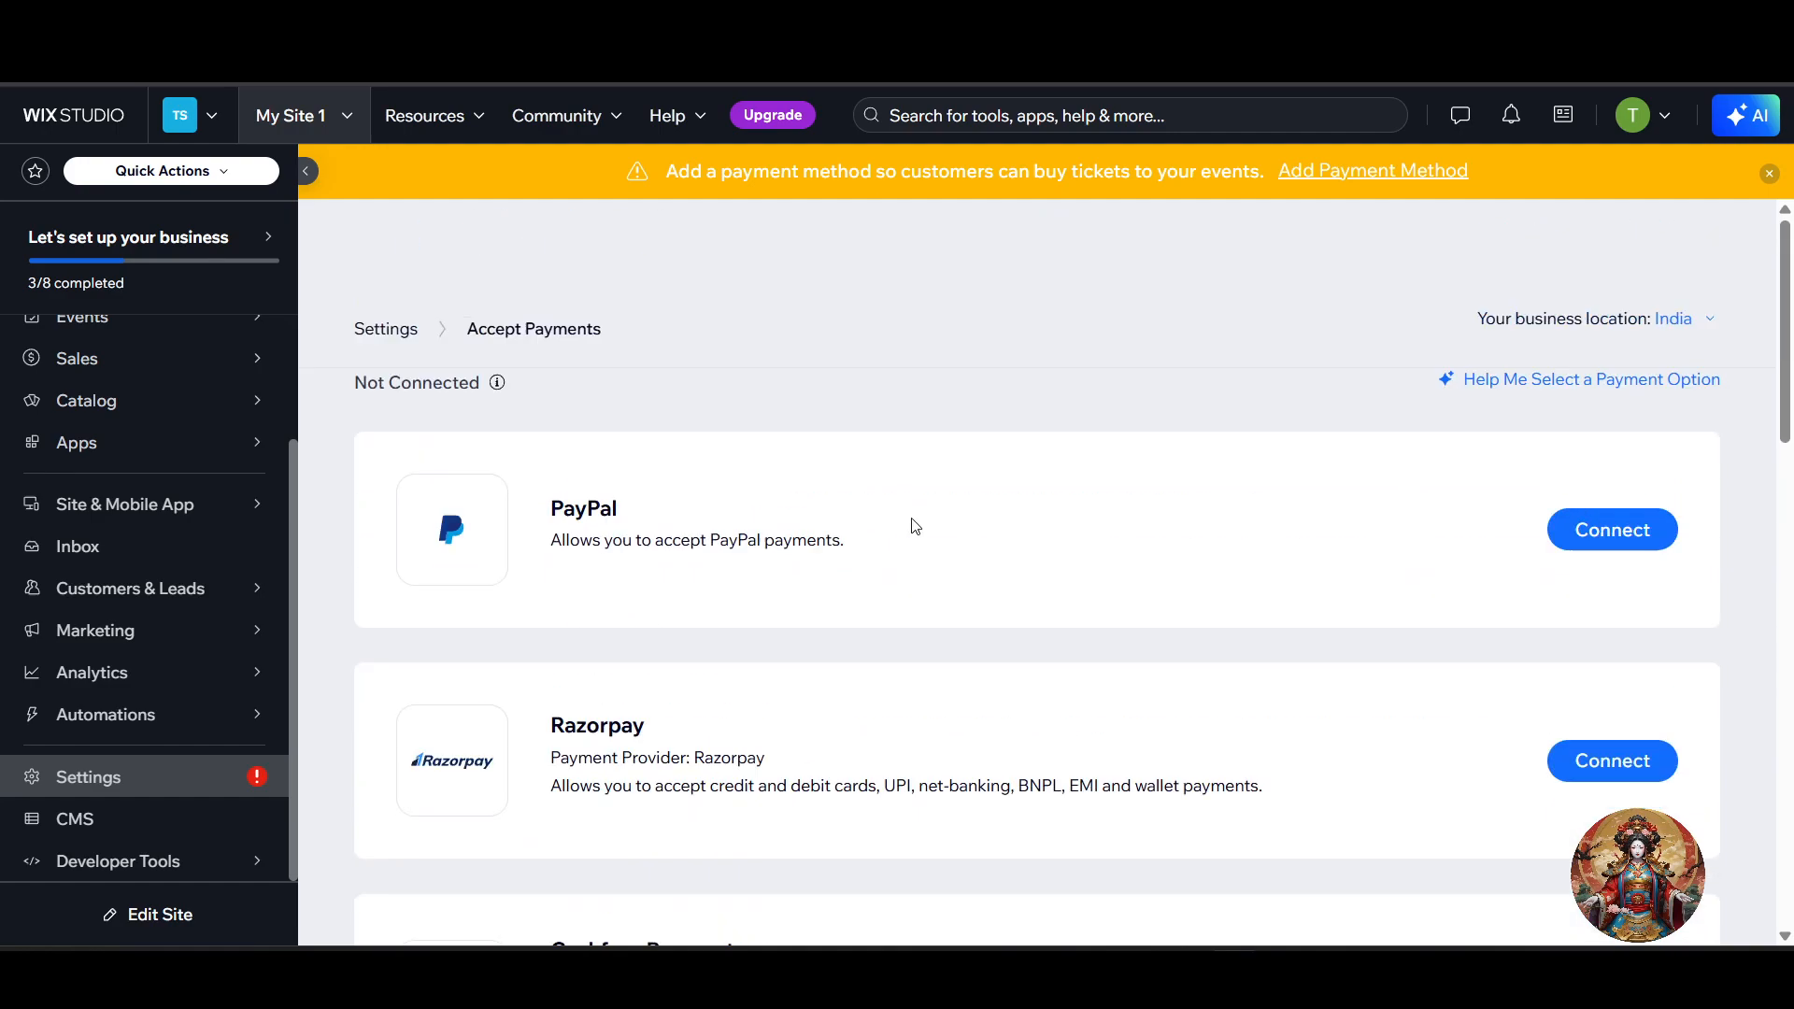
scroll(654, 555, "down", 8)
scroll(759, 550, "down", 6)
scroll(893, 549, "up", 12)
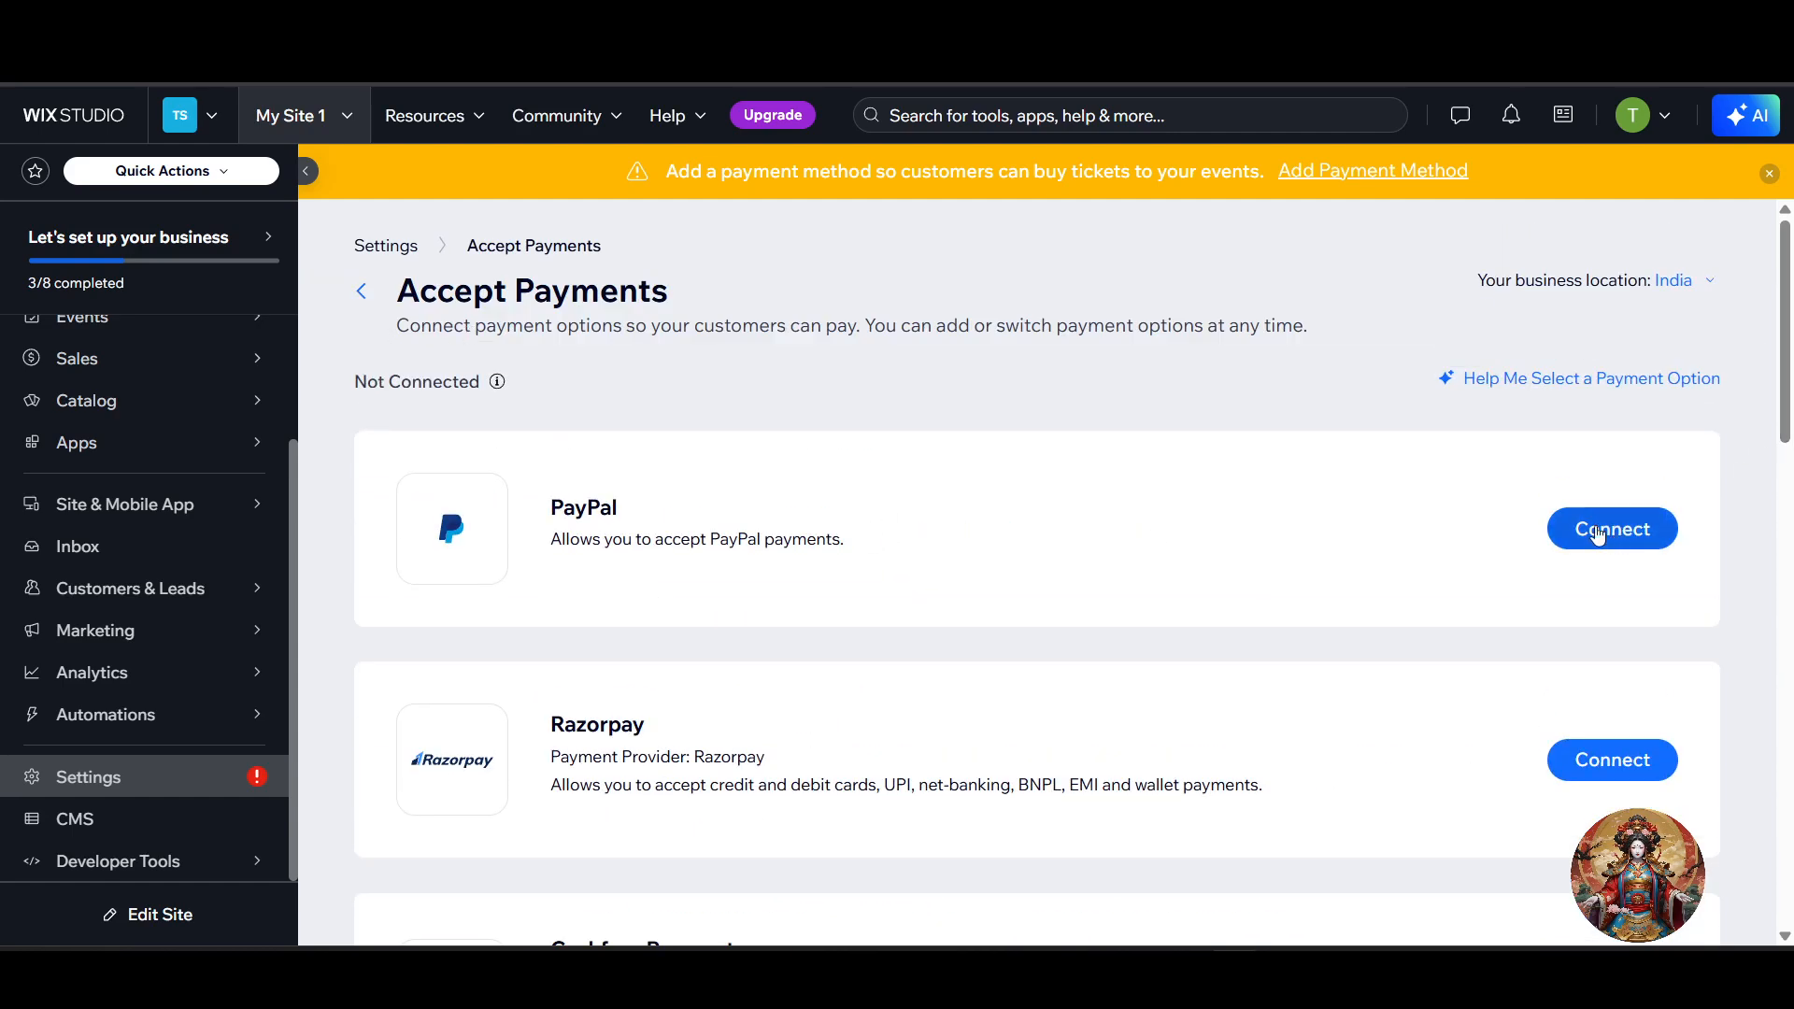
- Look through the site's general settings, including the finance and business solutions sections, and revisit the Accept payments page
left_click(363, 292)
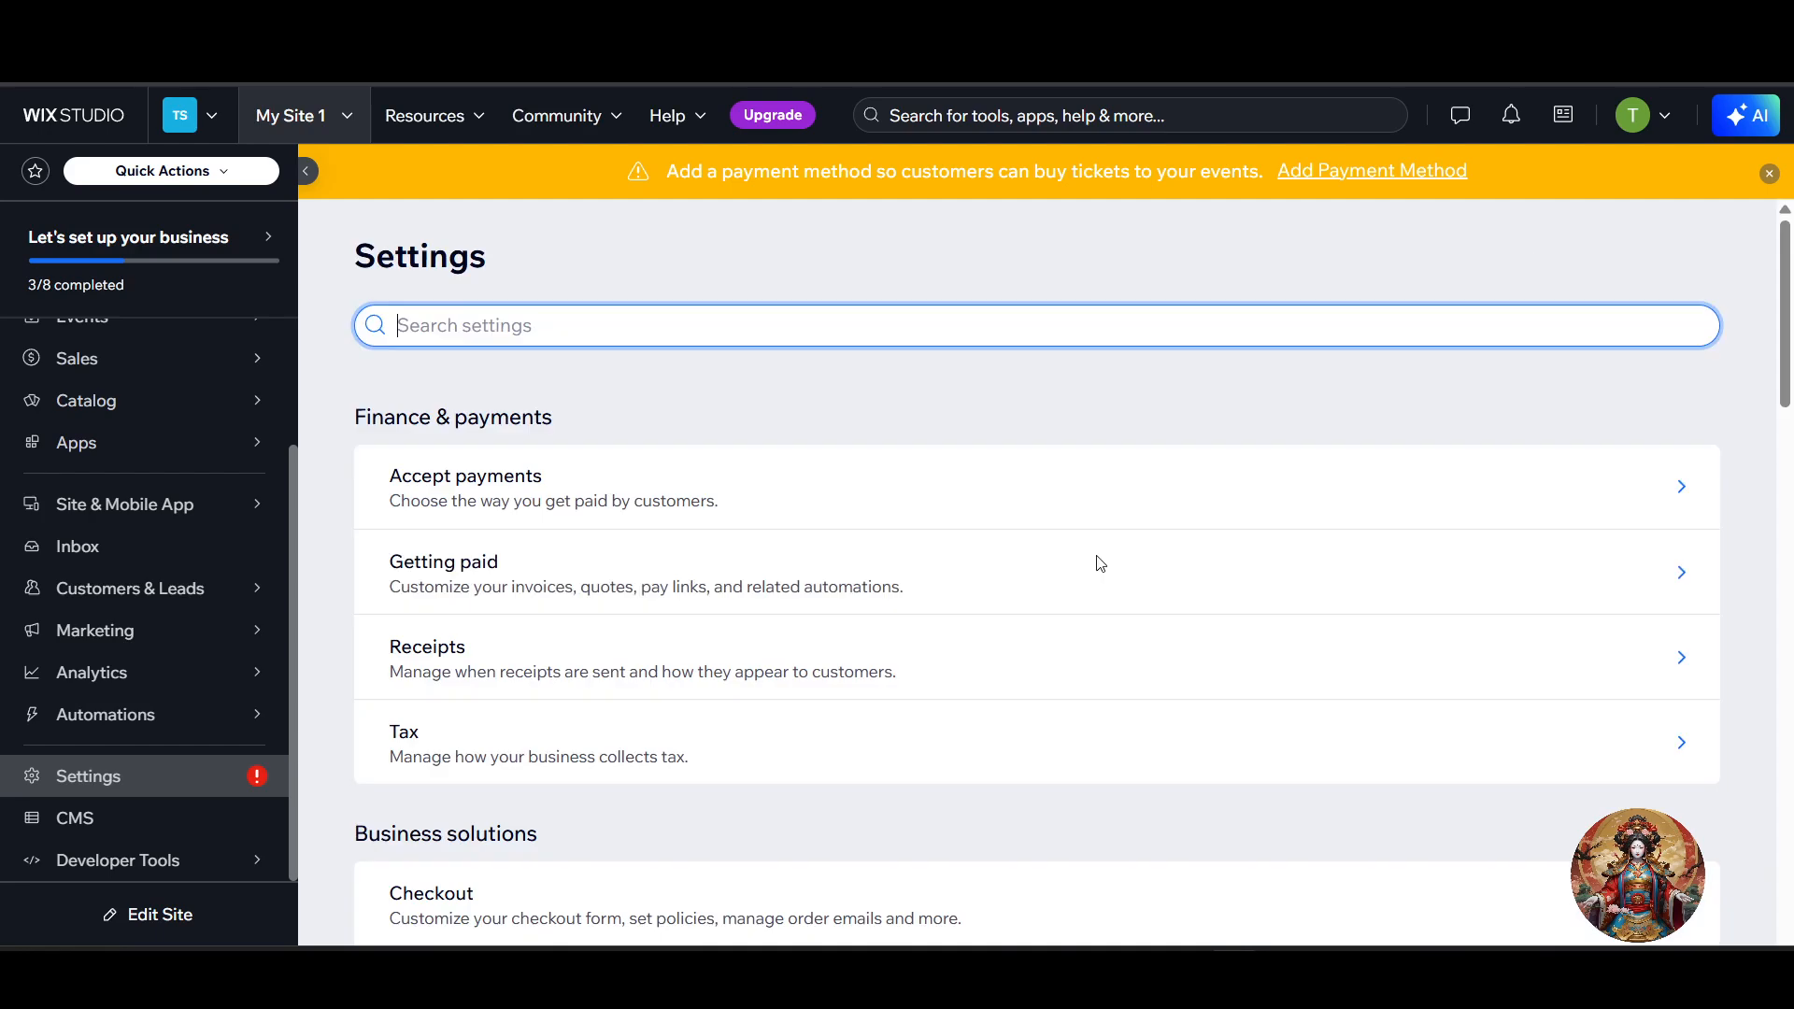
scroll(562, 714, "down", 3)
scroll(562, 714, "down", 3)
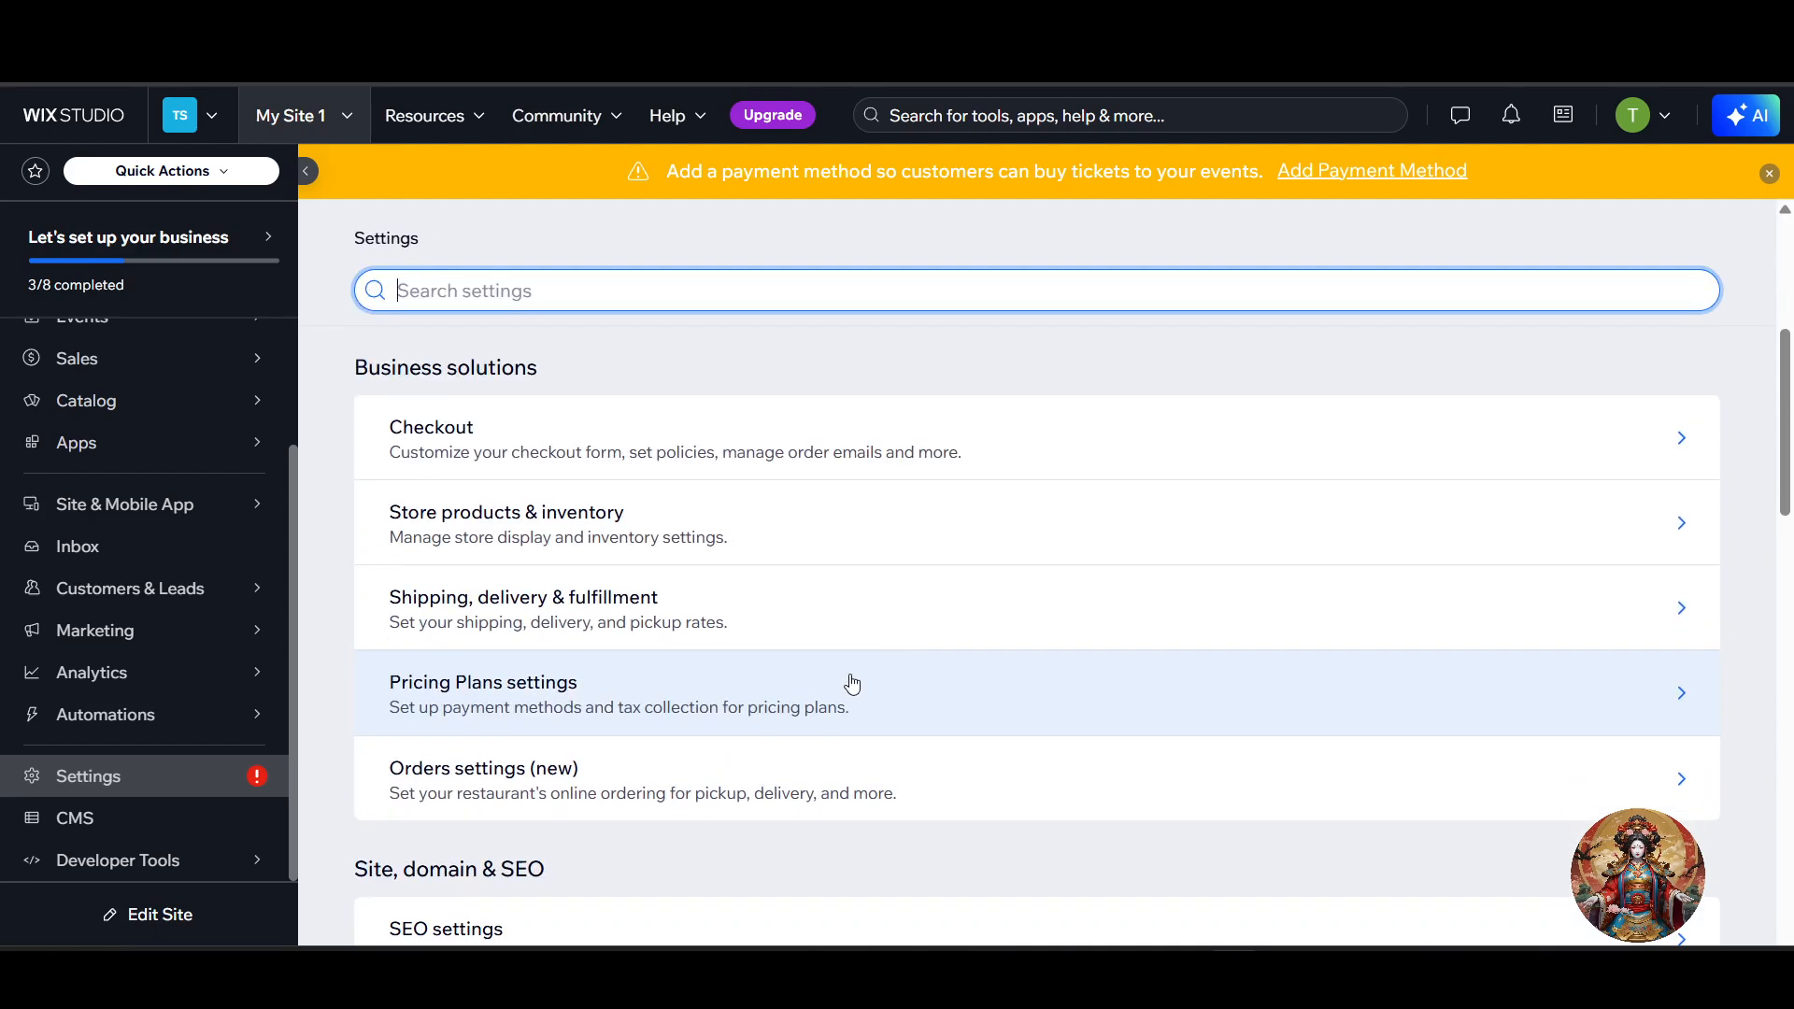
scroll(941, 690, "down", 6)
scroll(954, 688, "up", 10)
scroll(731, 522, "up", 2)
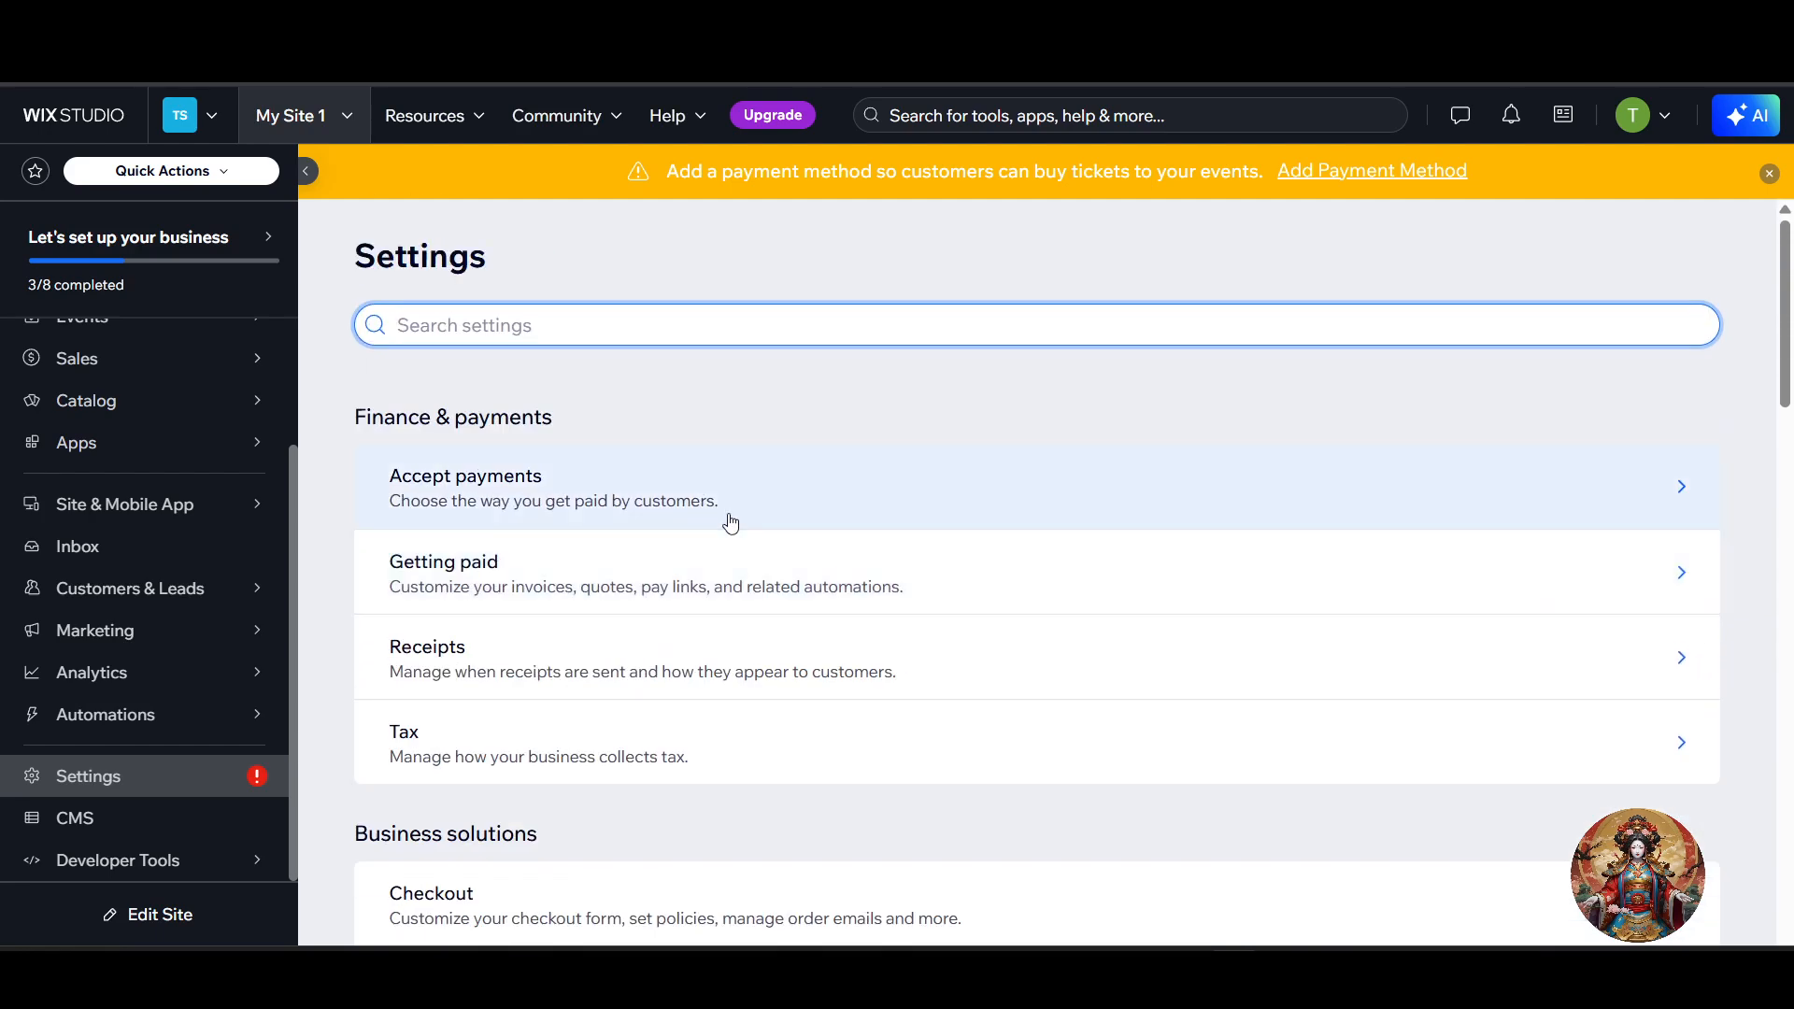
left_click(605, 516)
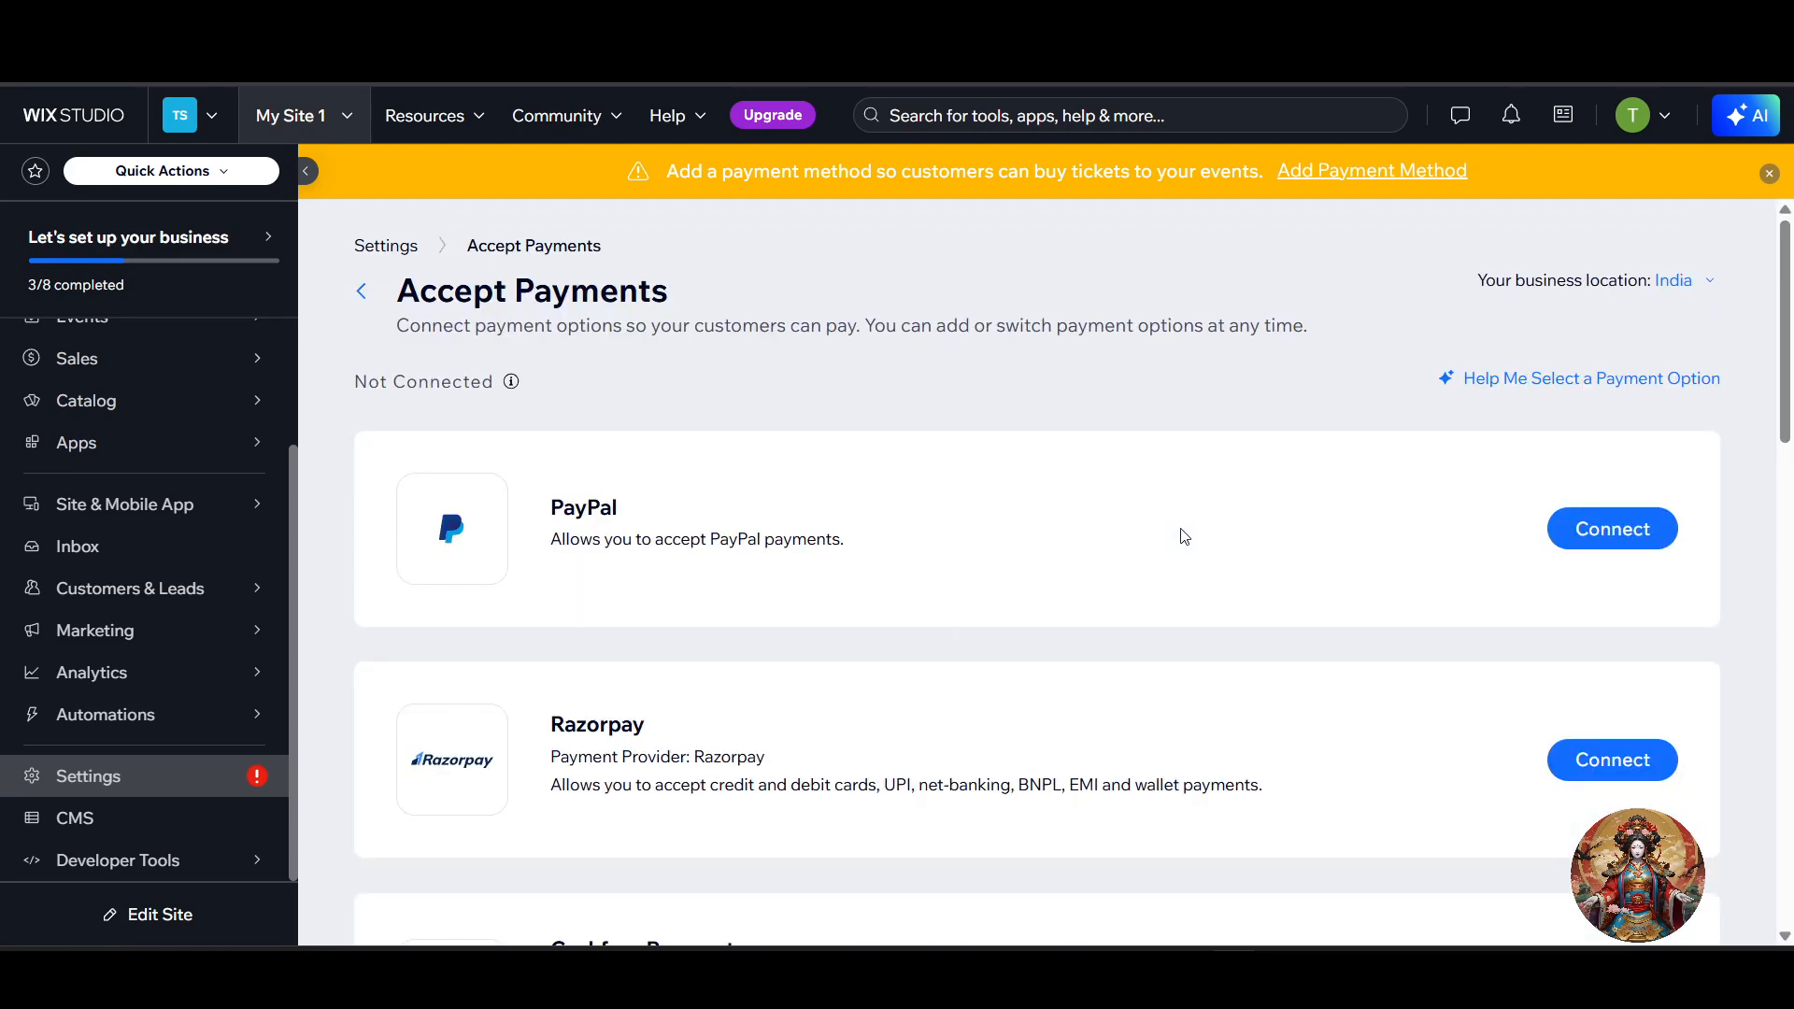
left_click(361, 291)
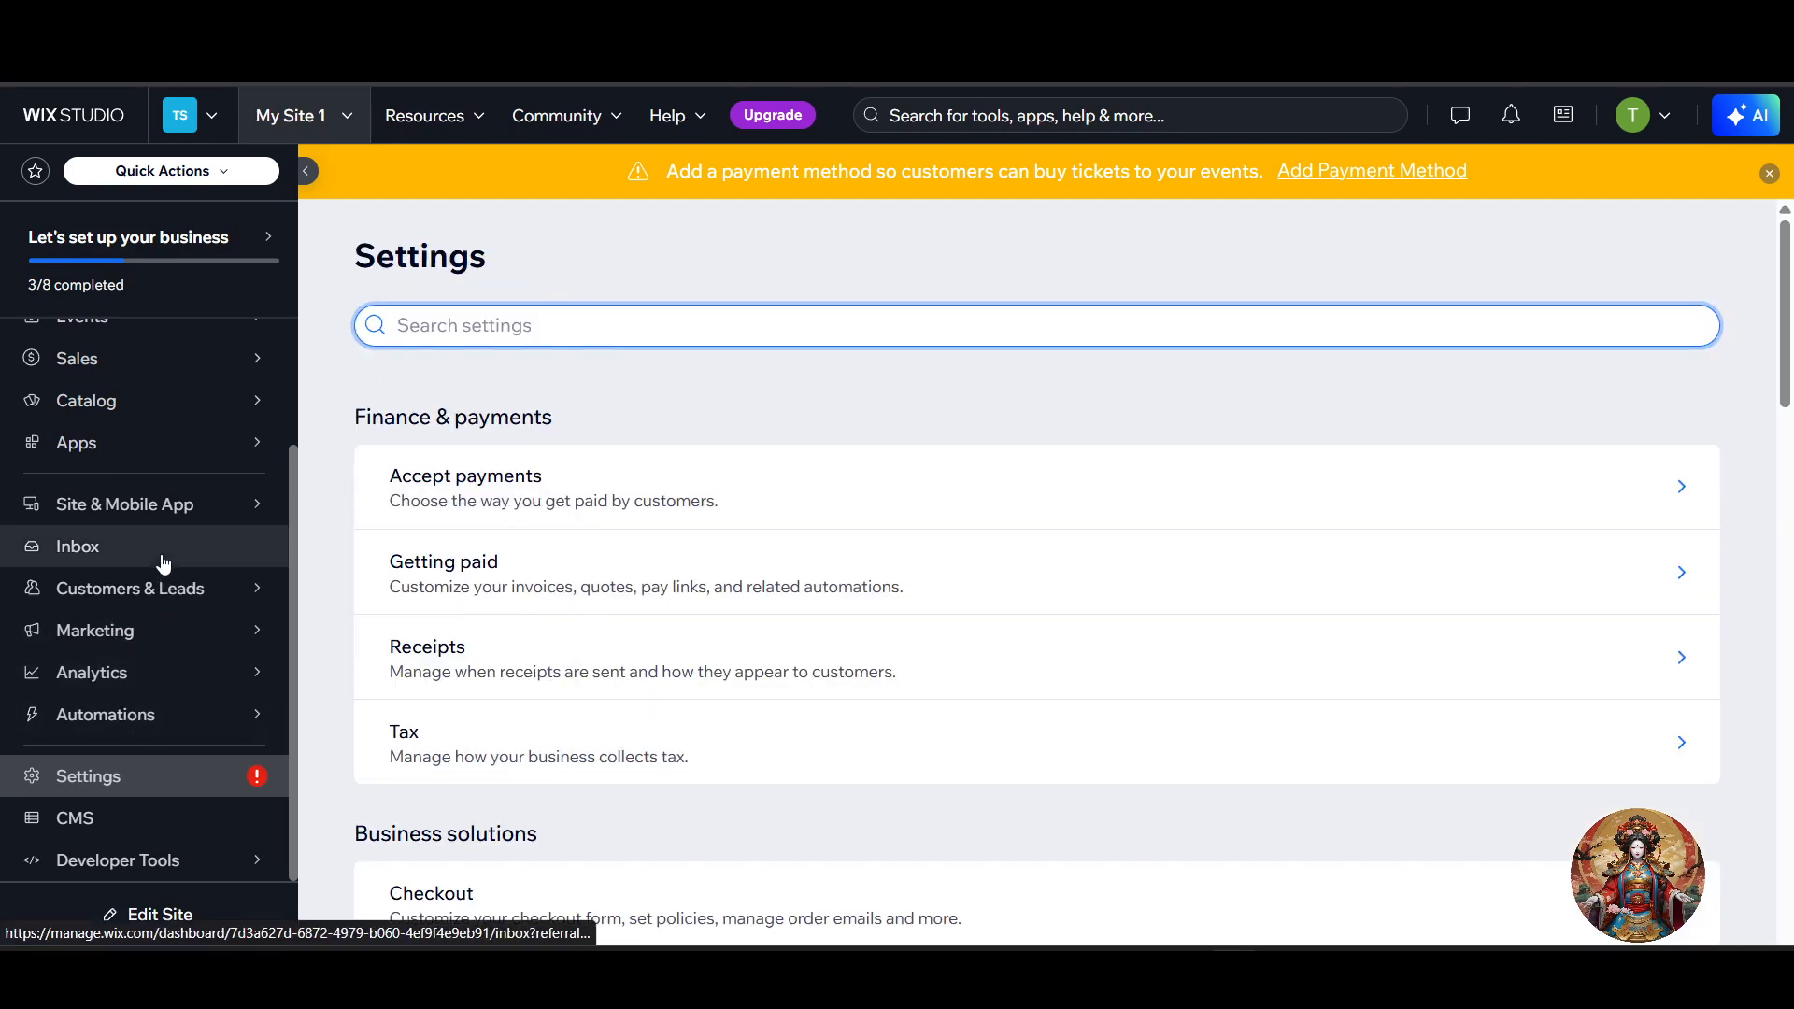
- Return to the pricing plans list, open the checklist's upgrade page for accepting payments and close it again
mouse_move(187, 404)
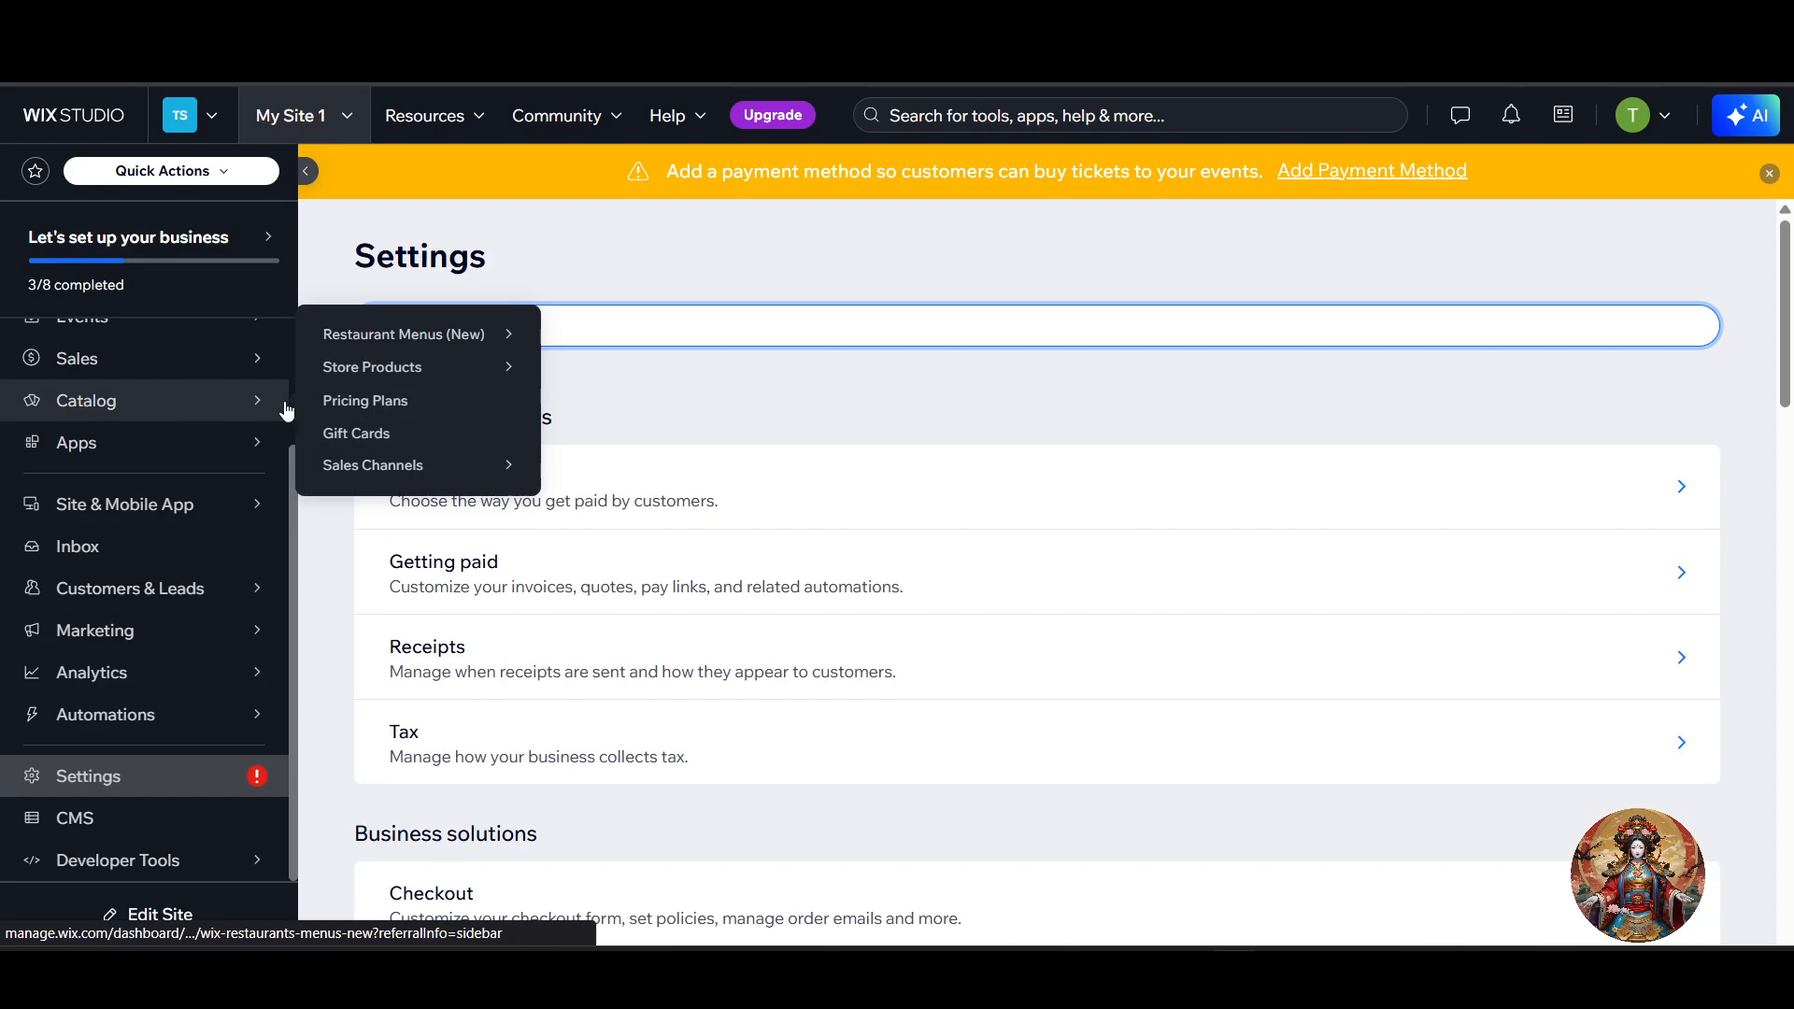
left_click(390, 403)
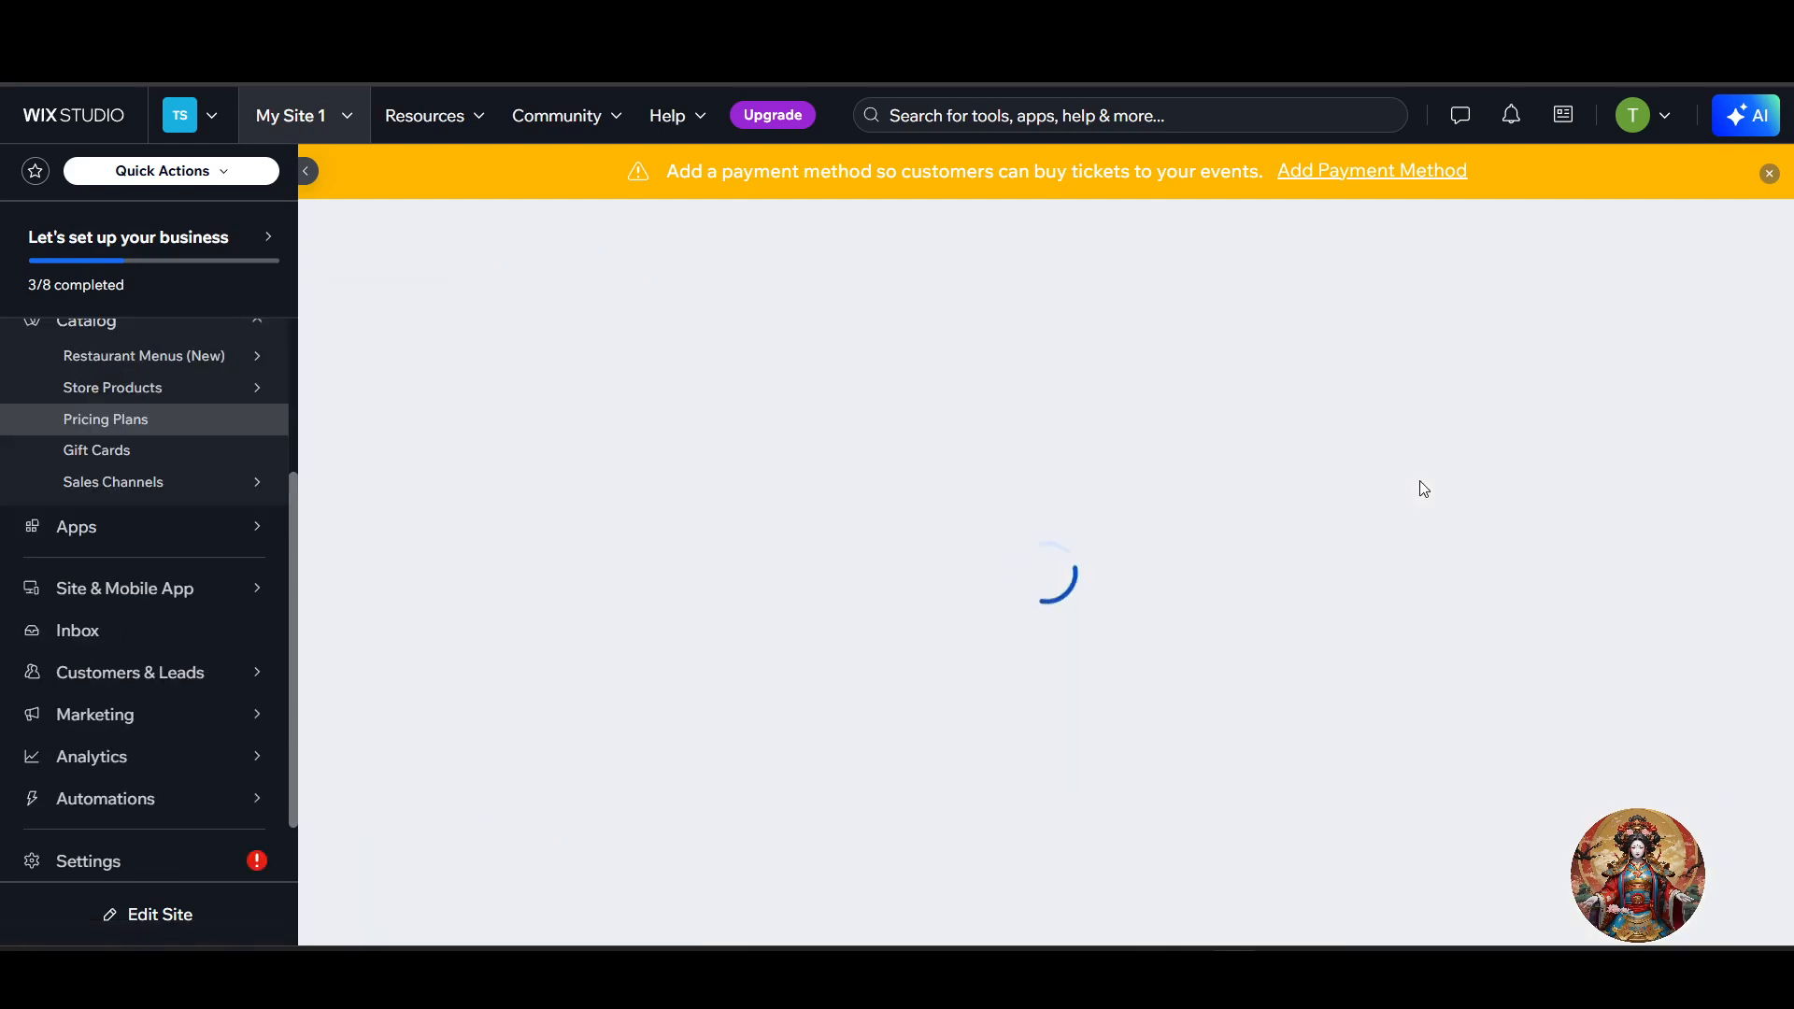
scroll(701, 628, "down", 1)
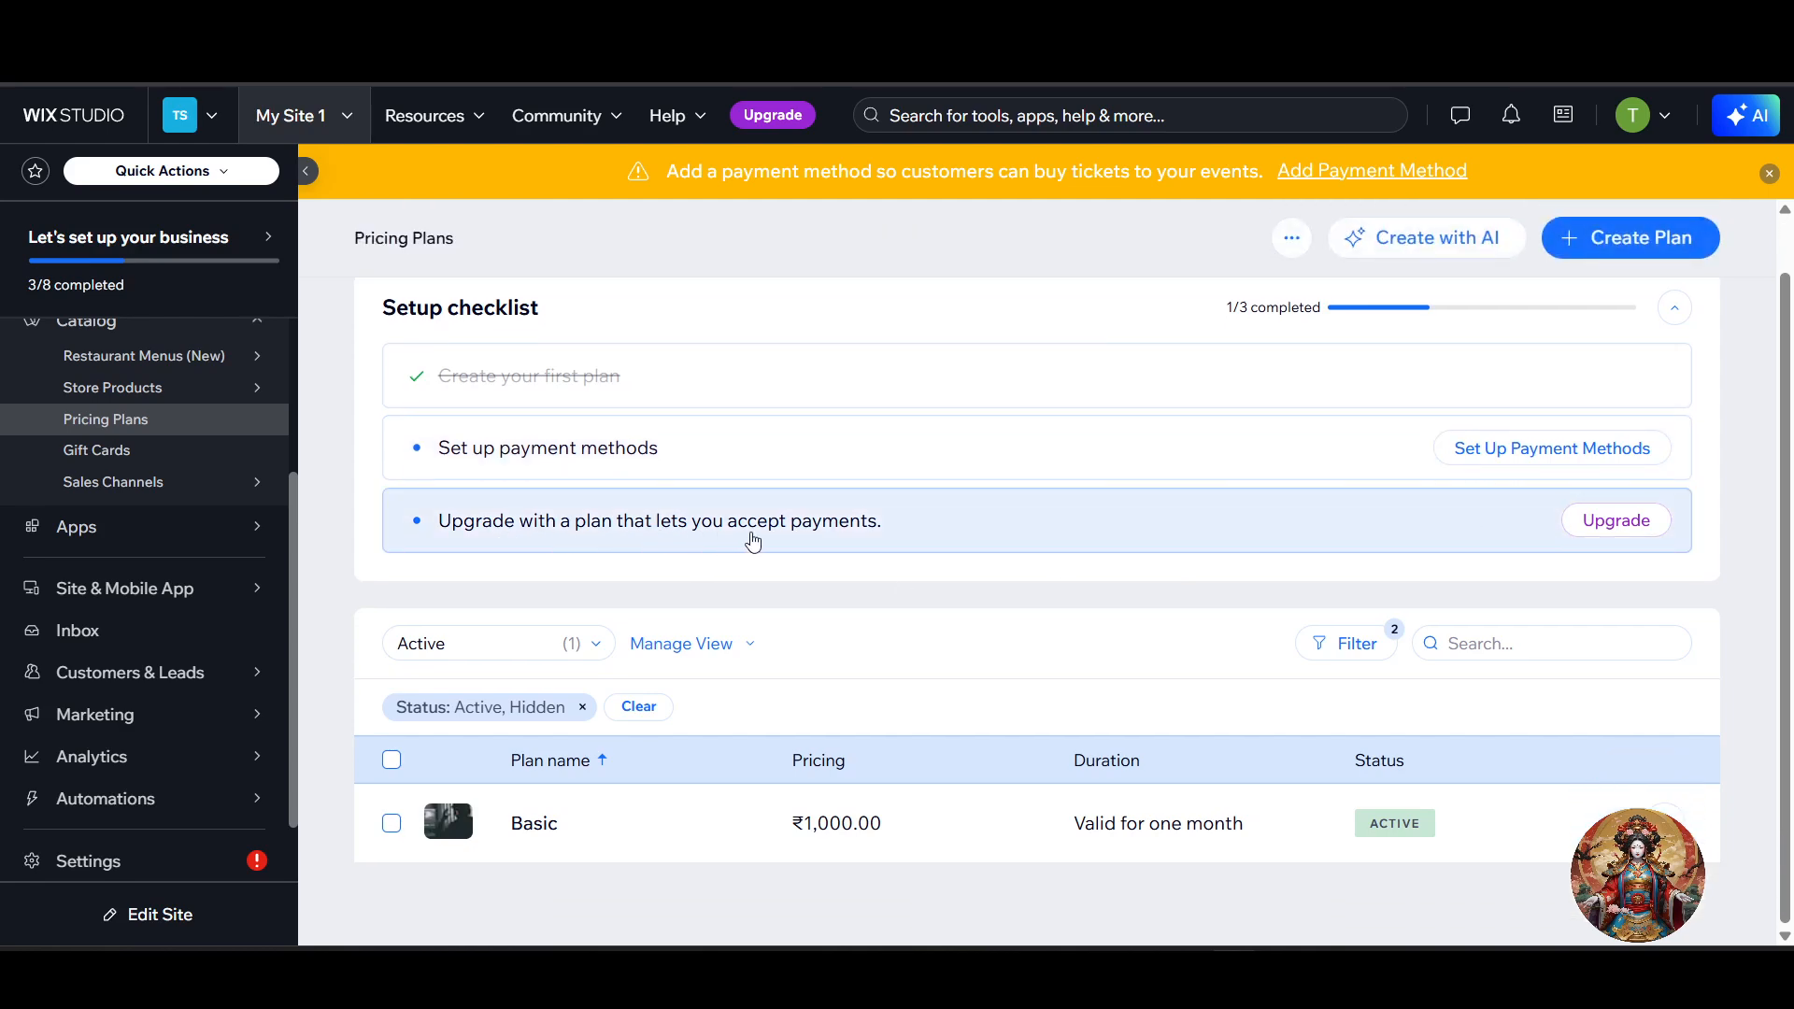
left_click(820, 535)
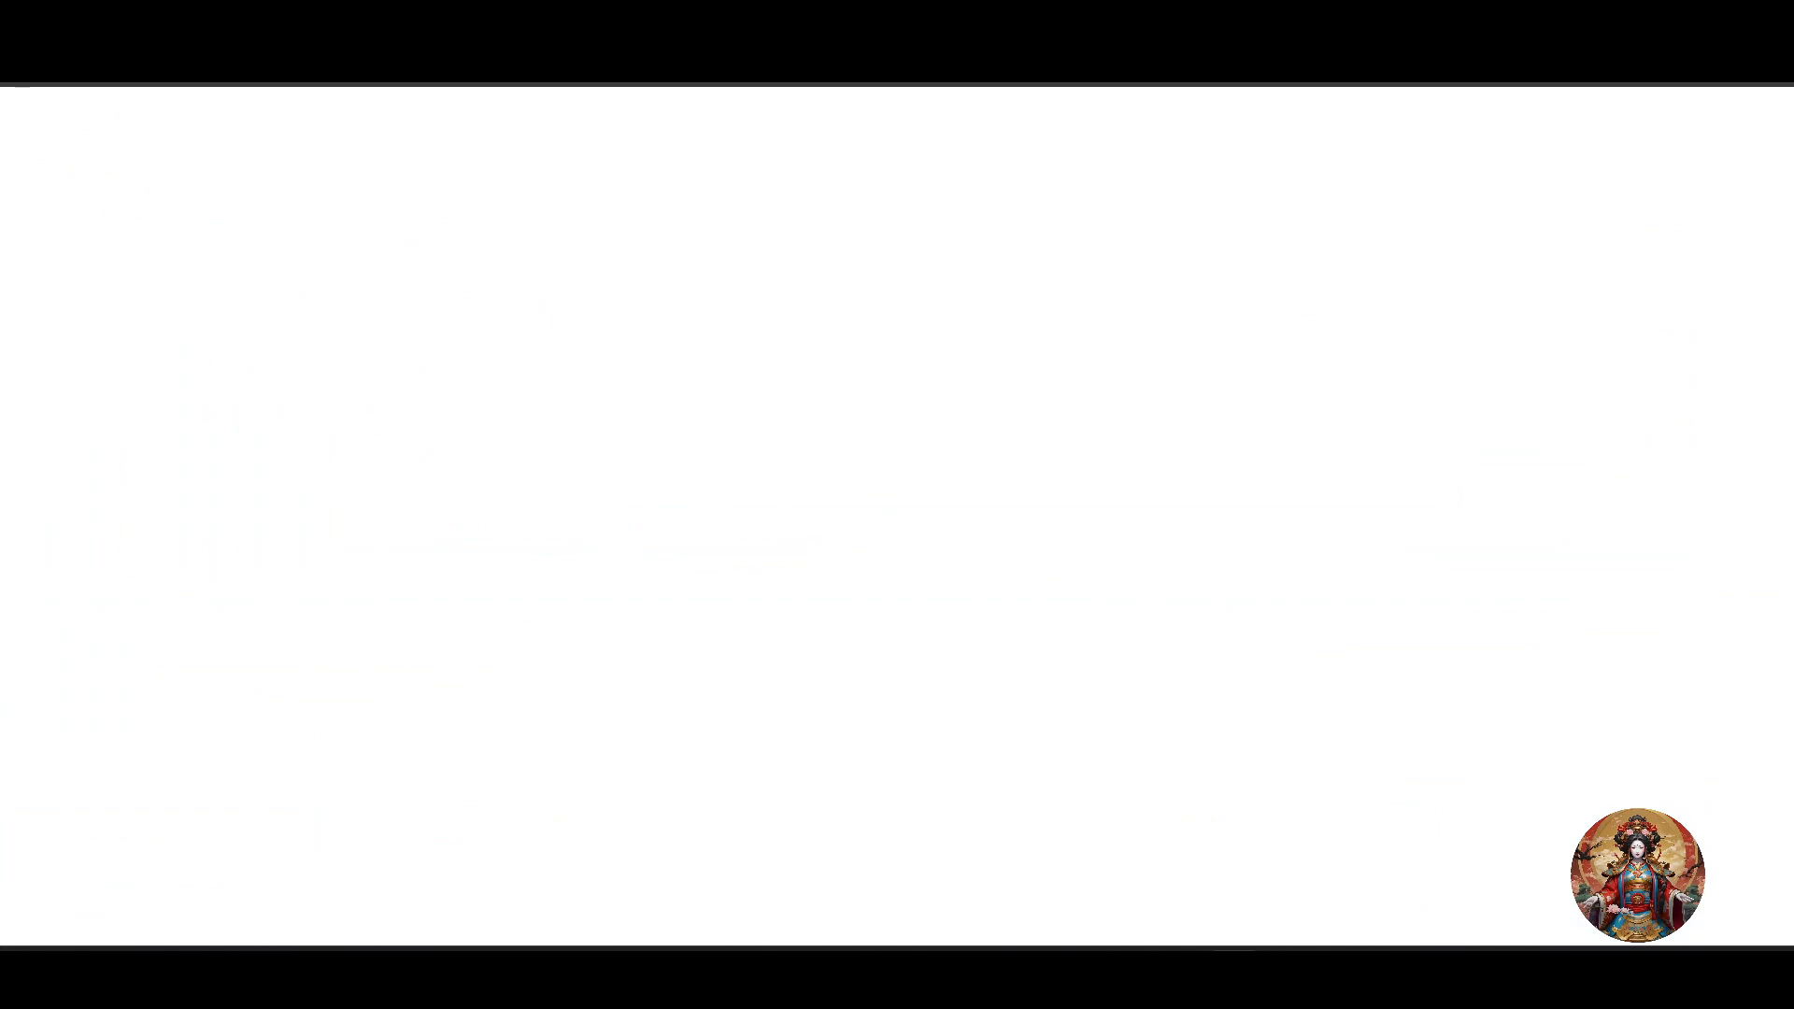
key("ctrl+w")
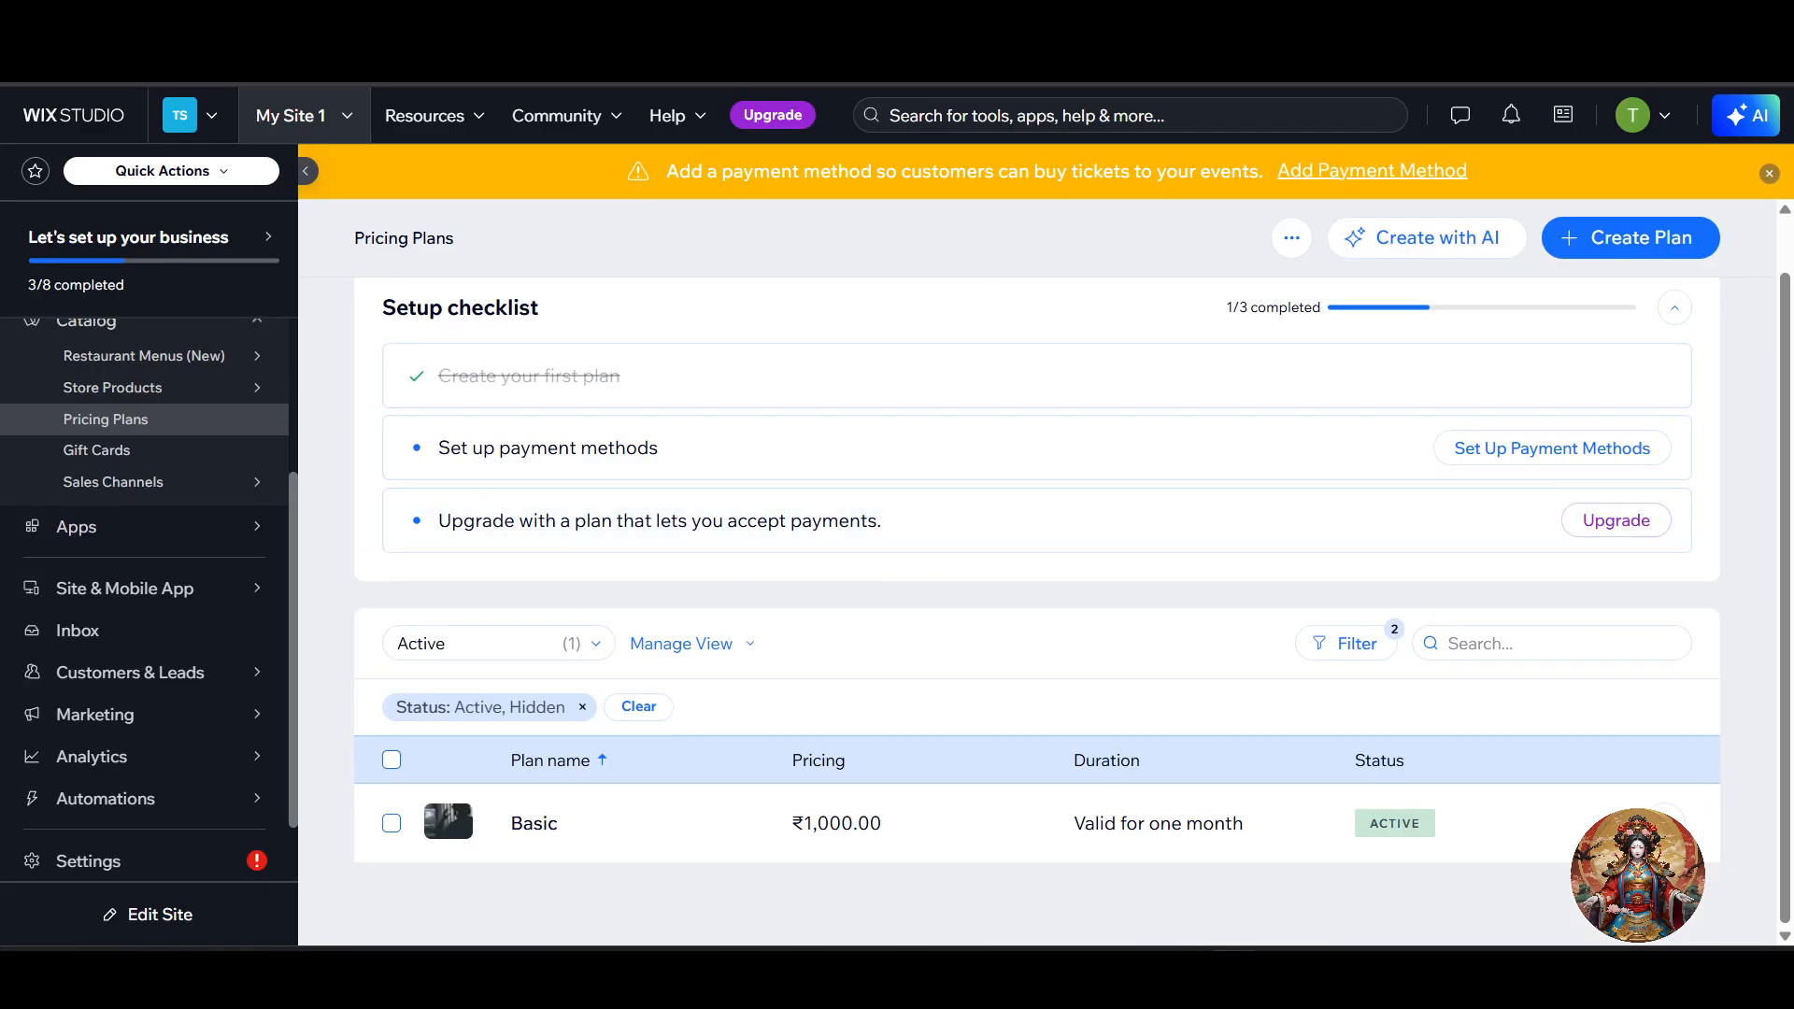
left_click(986, 19)
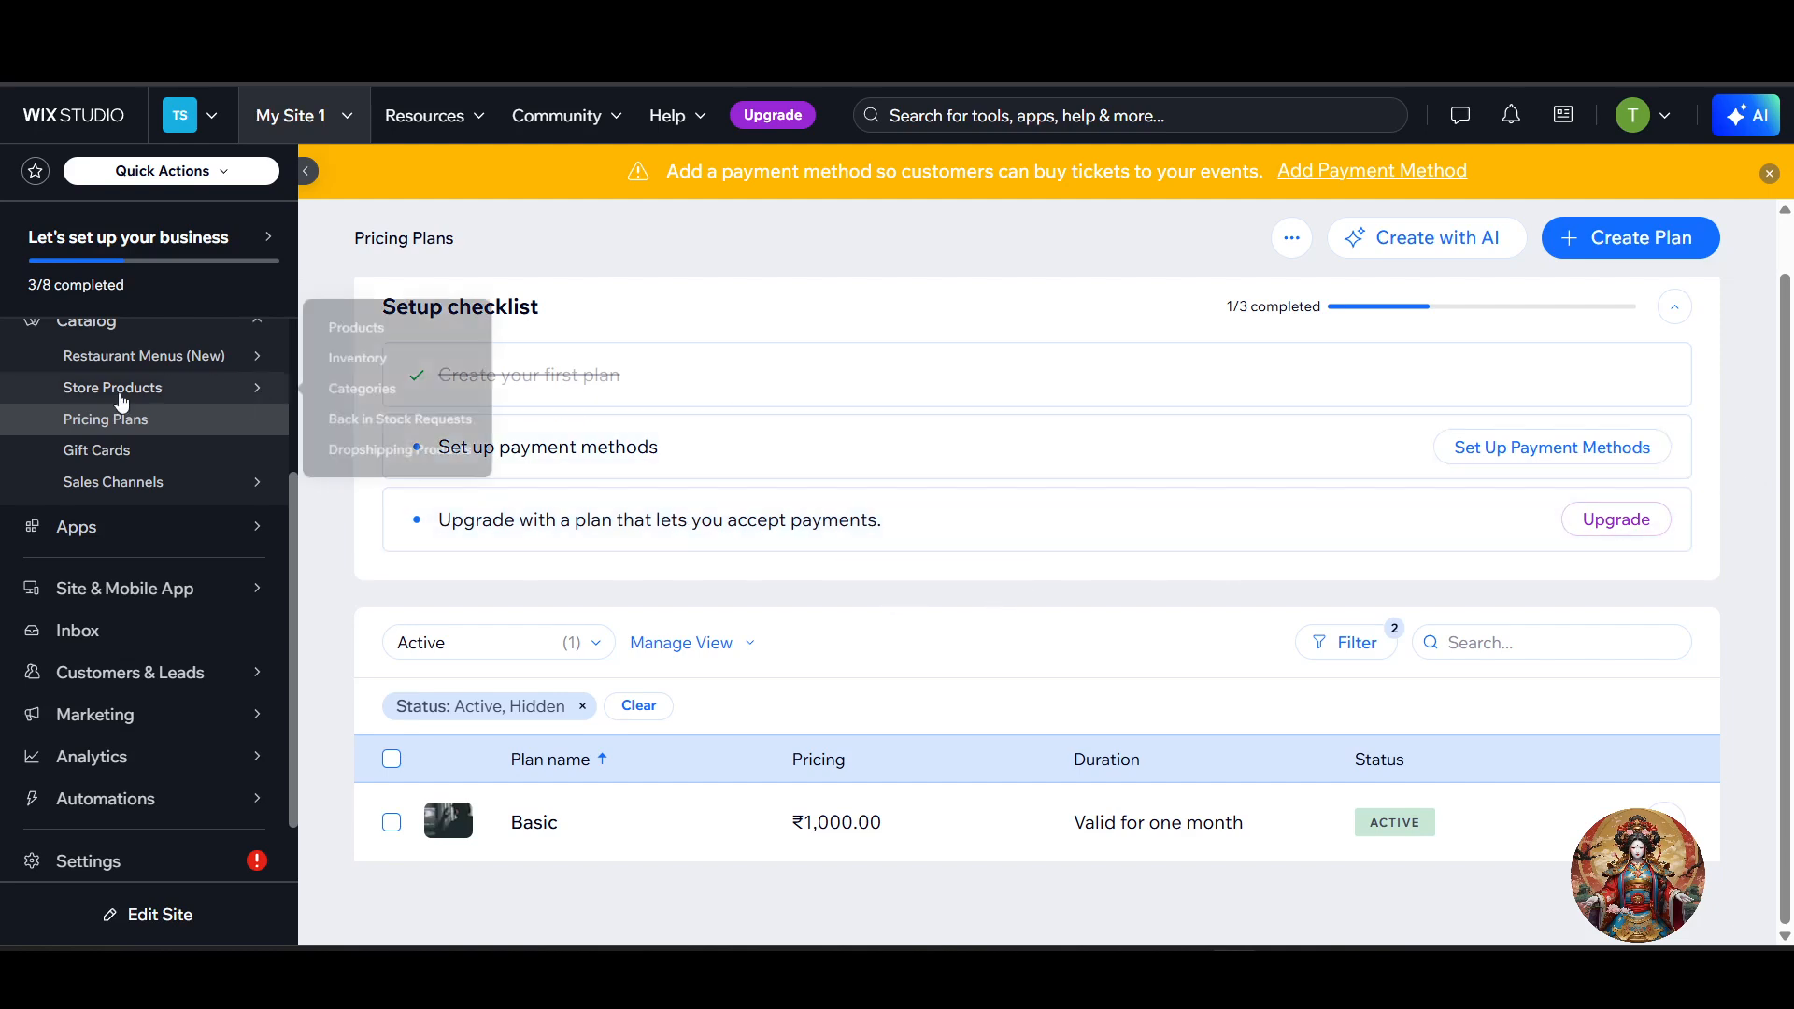
- Go to the dashboard home and open the site in the Wix editor
scroll(140, 467, "up", 3)
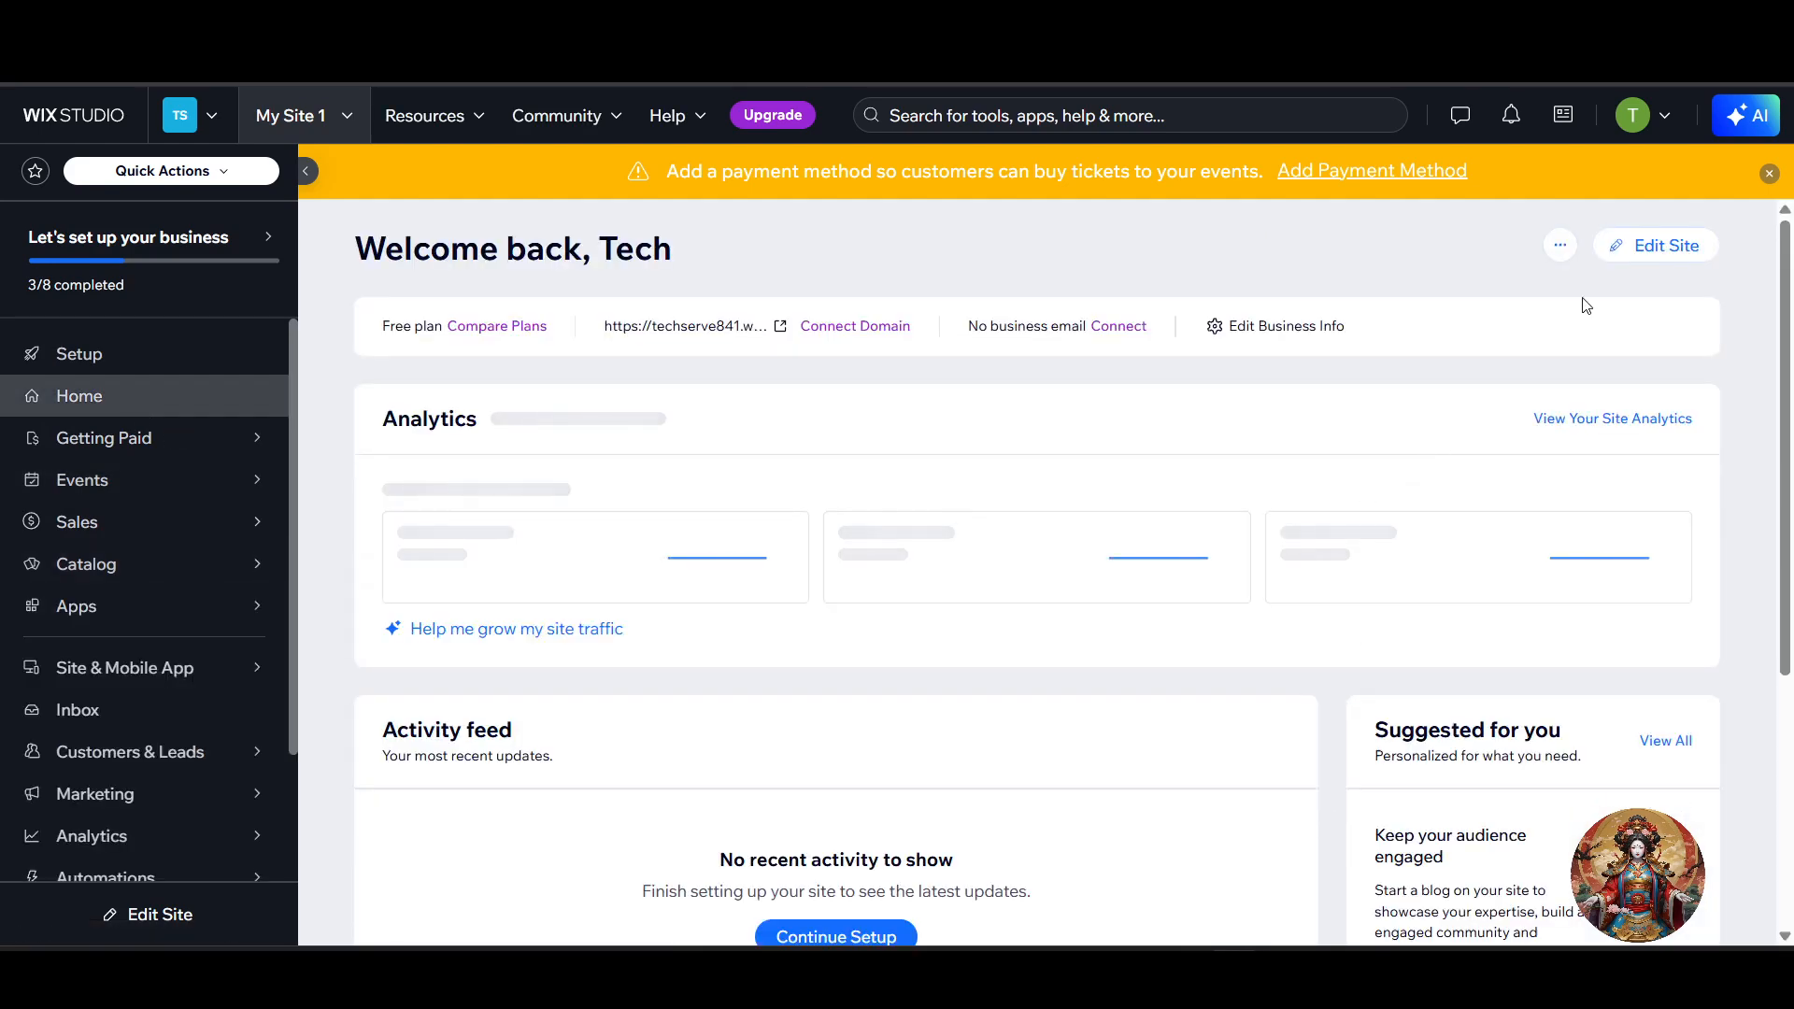
left_click(1679, 254)
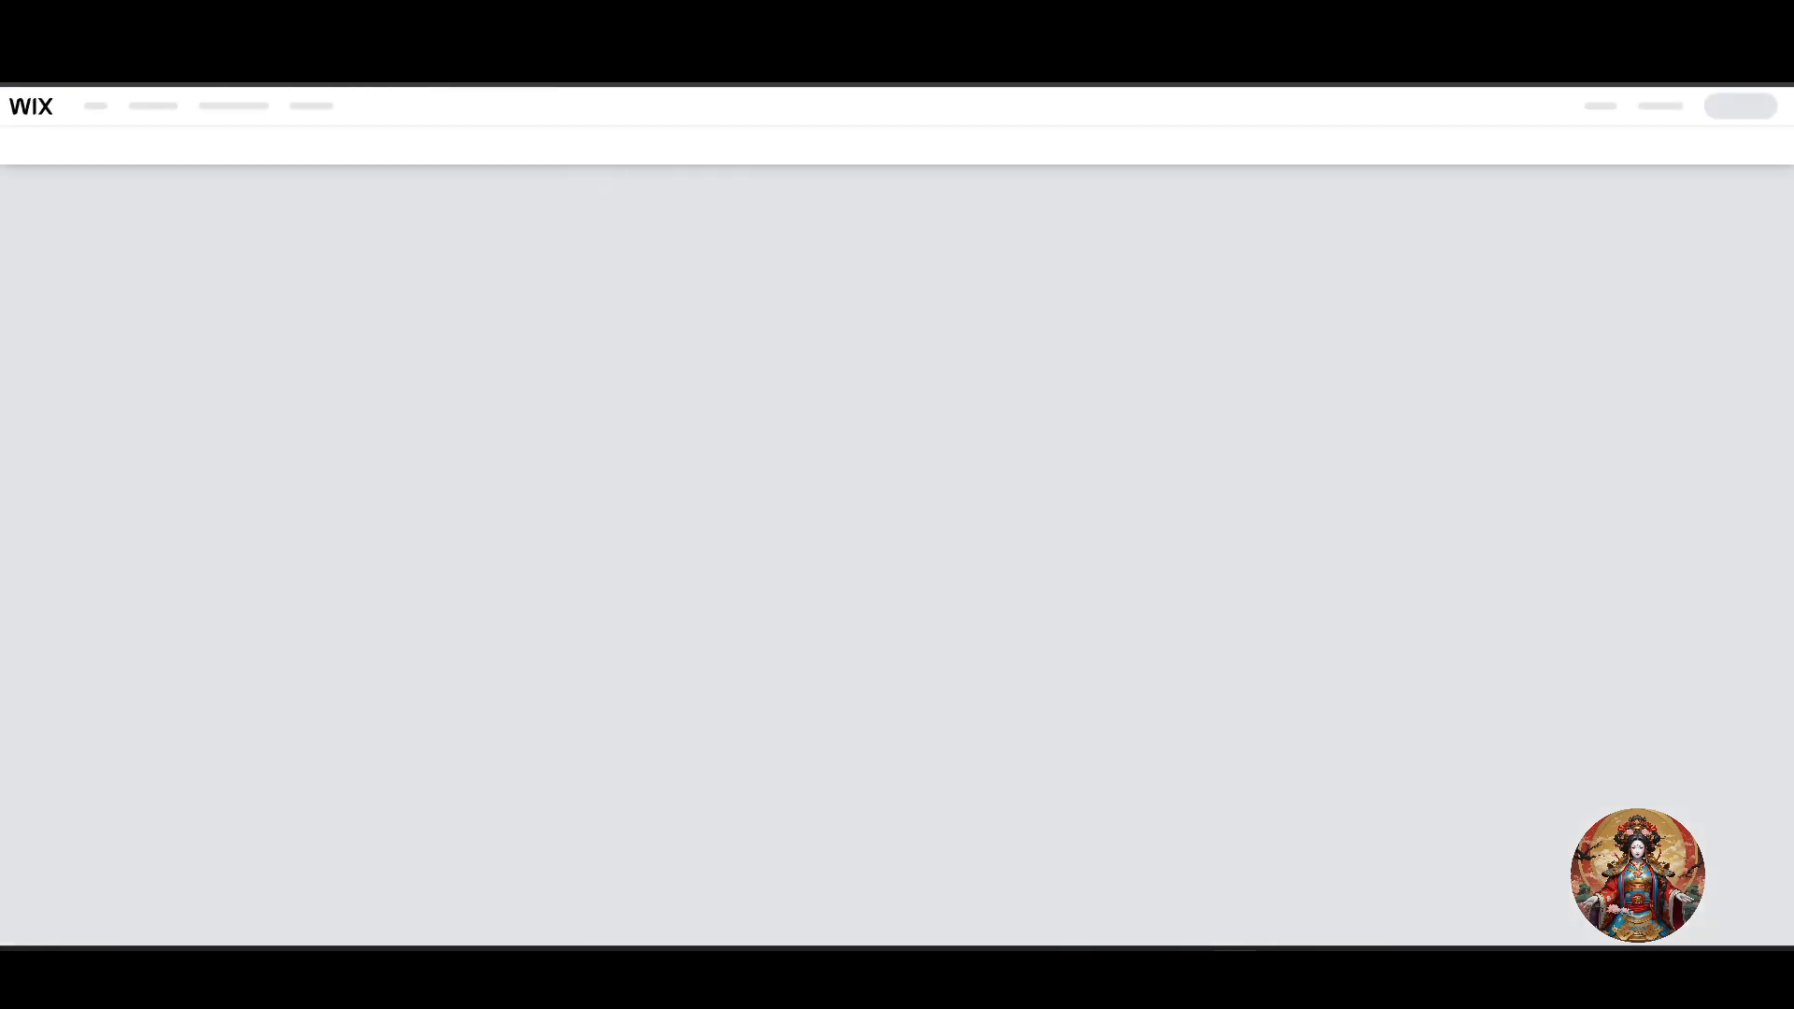
key("ctrl+w")
left_click(1016, 200)
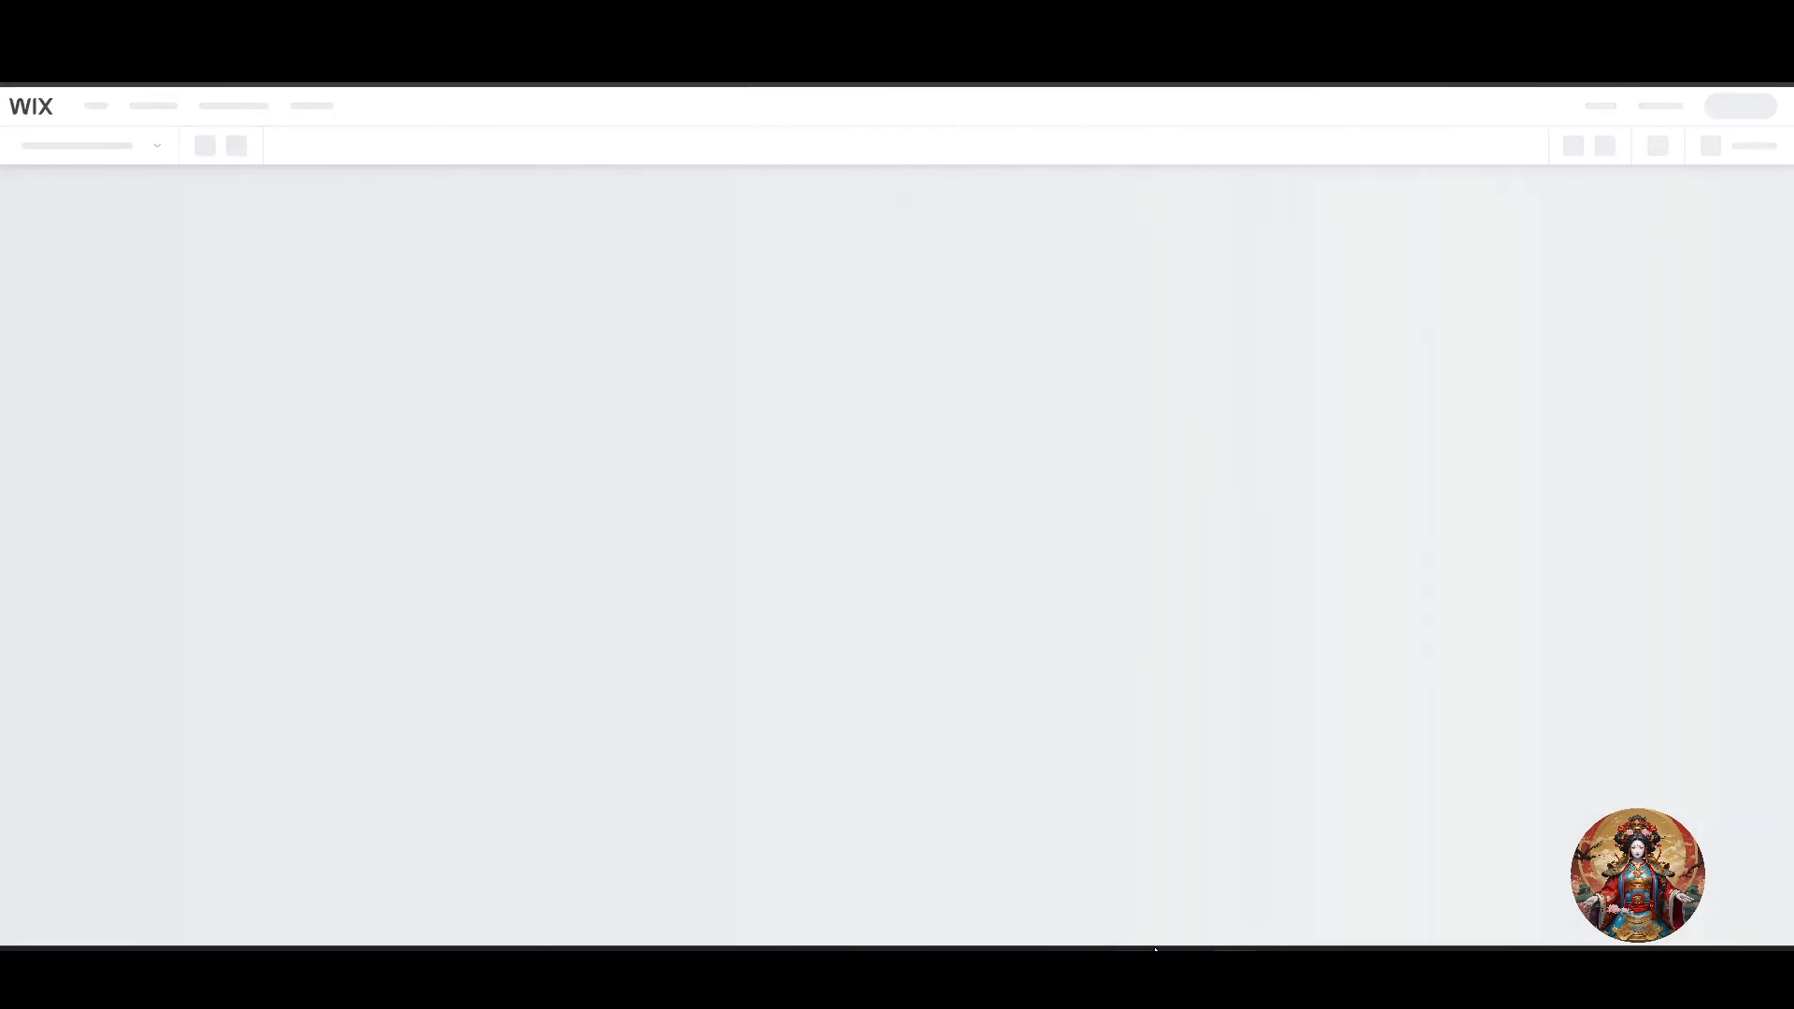
mouse_move(1154, 952)
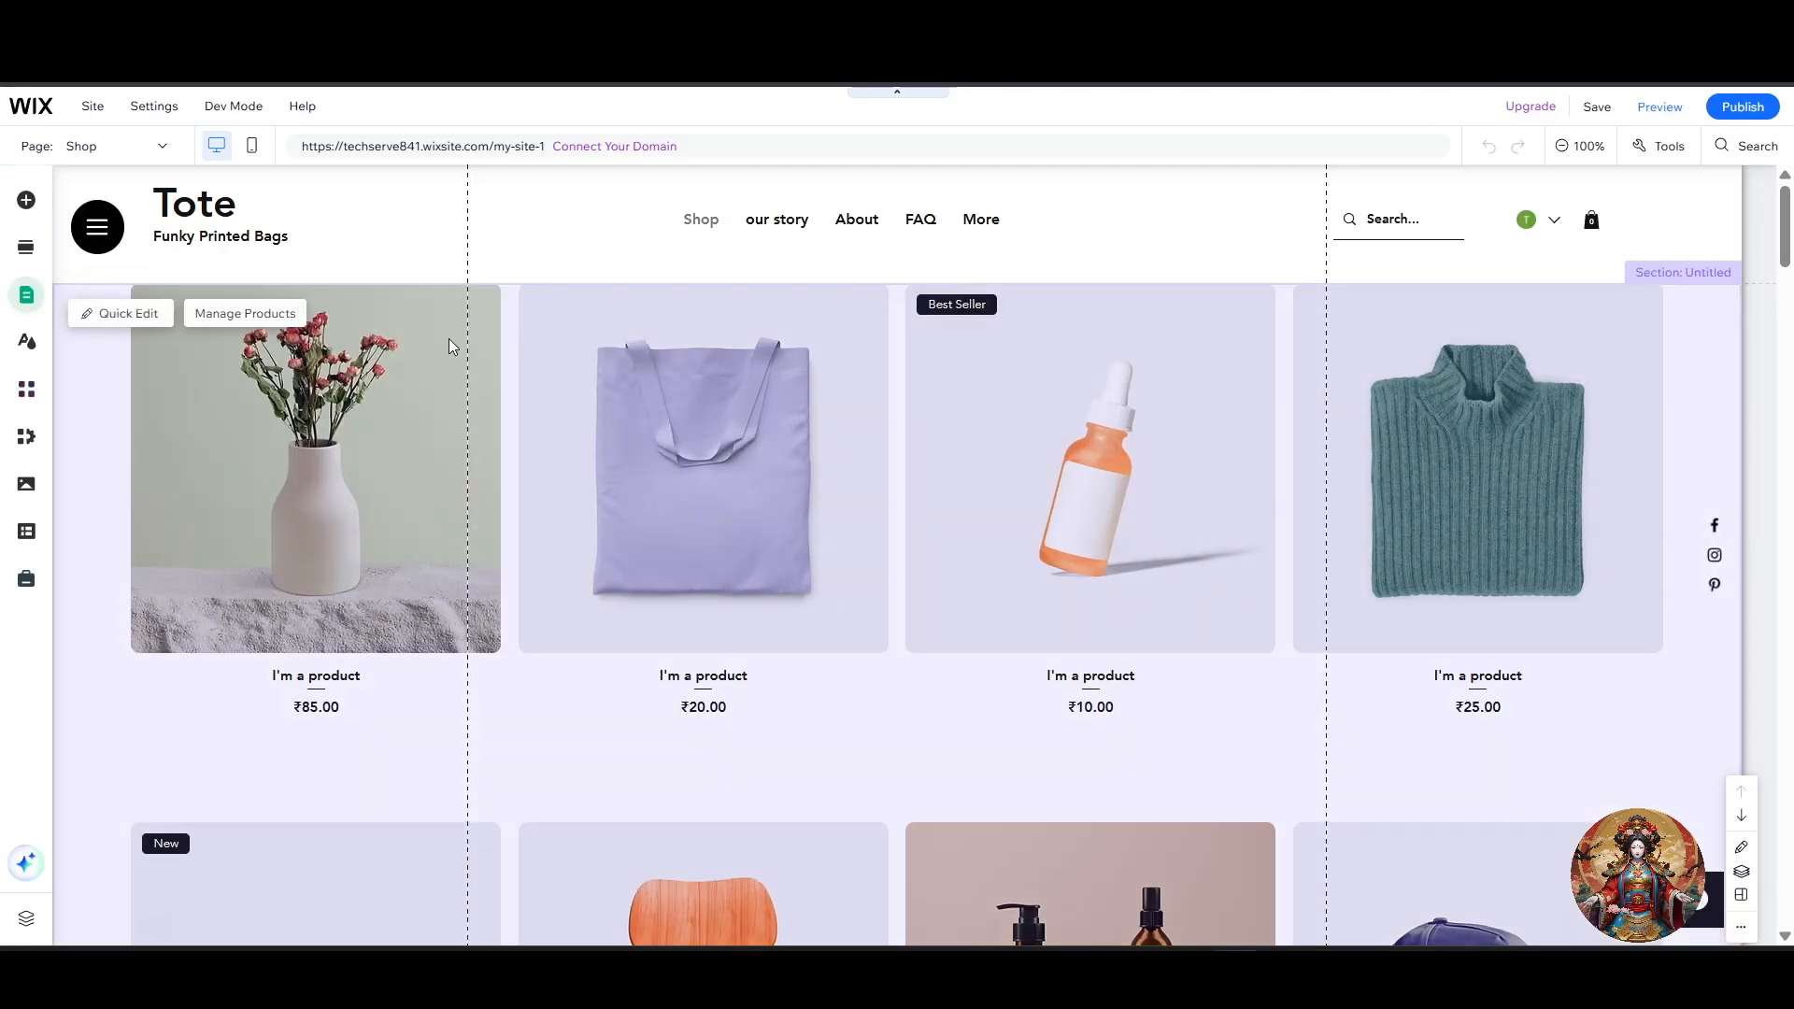
- Open the Plans & Pricing page among the site's pricing plans pages, check the Basic plan card and save the site
left_click(30, 297)
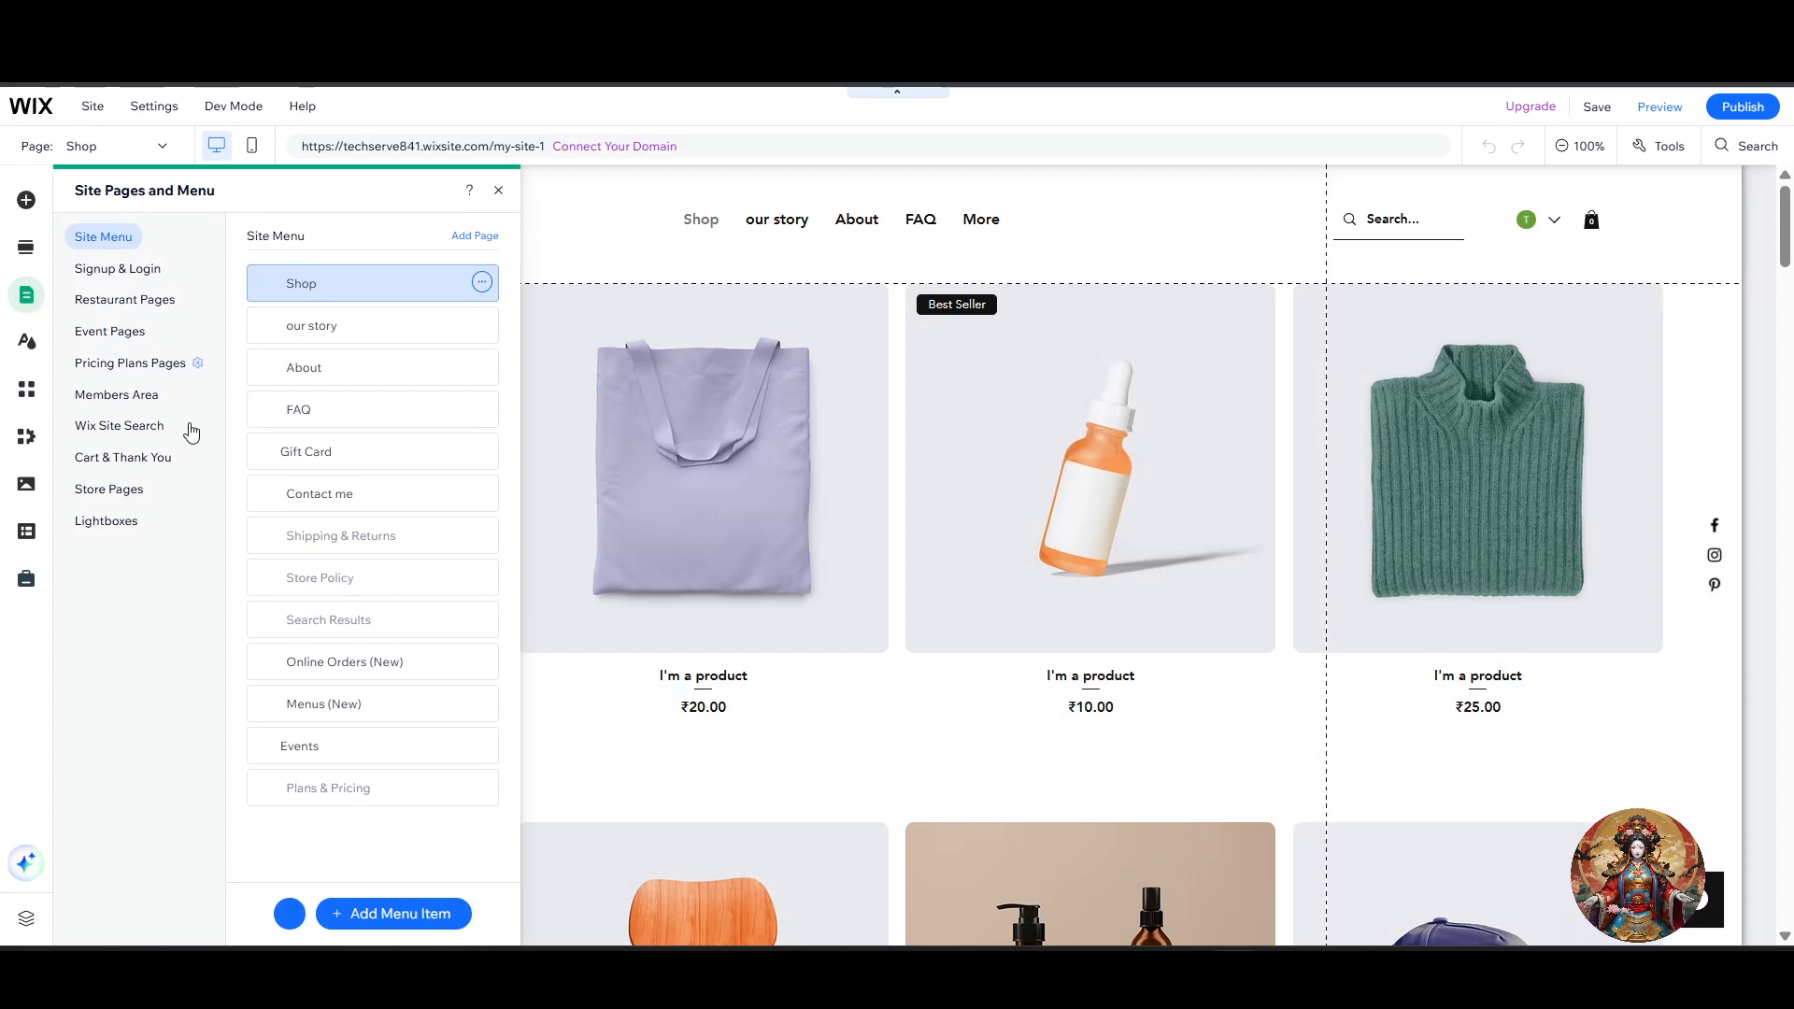
left_click(137, 366)
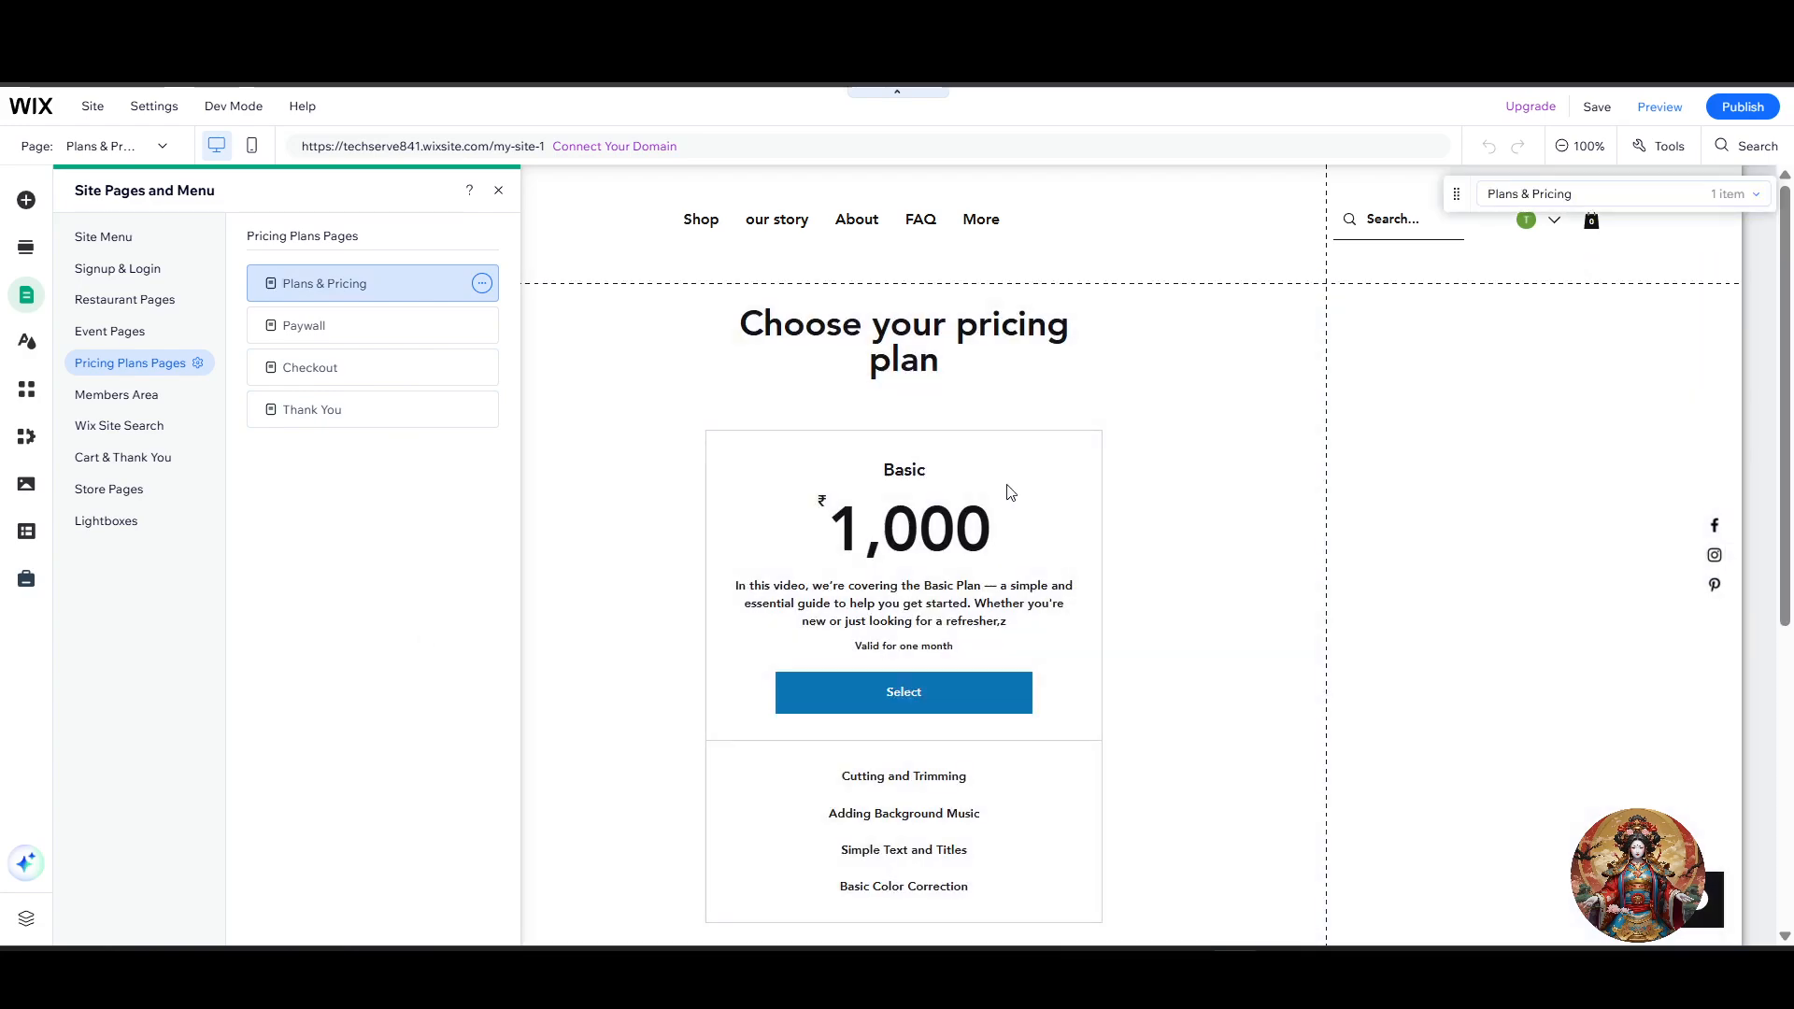
scroll(1218, 459, "down", 3)
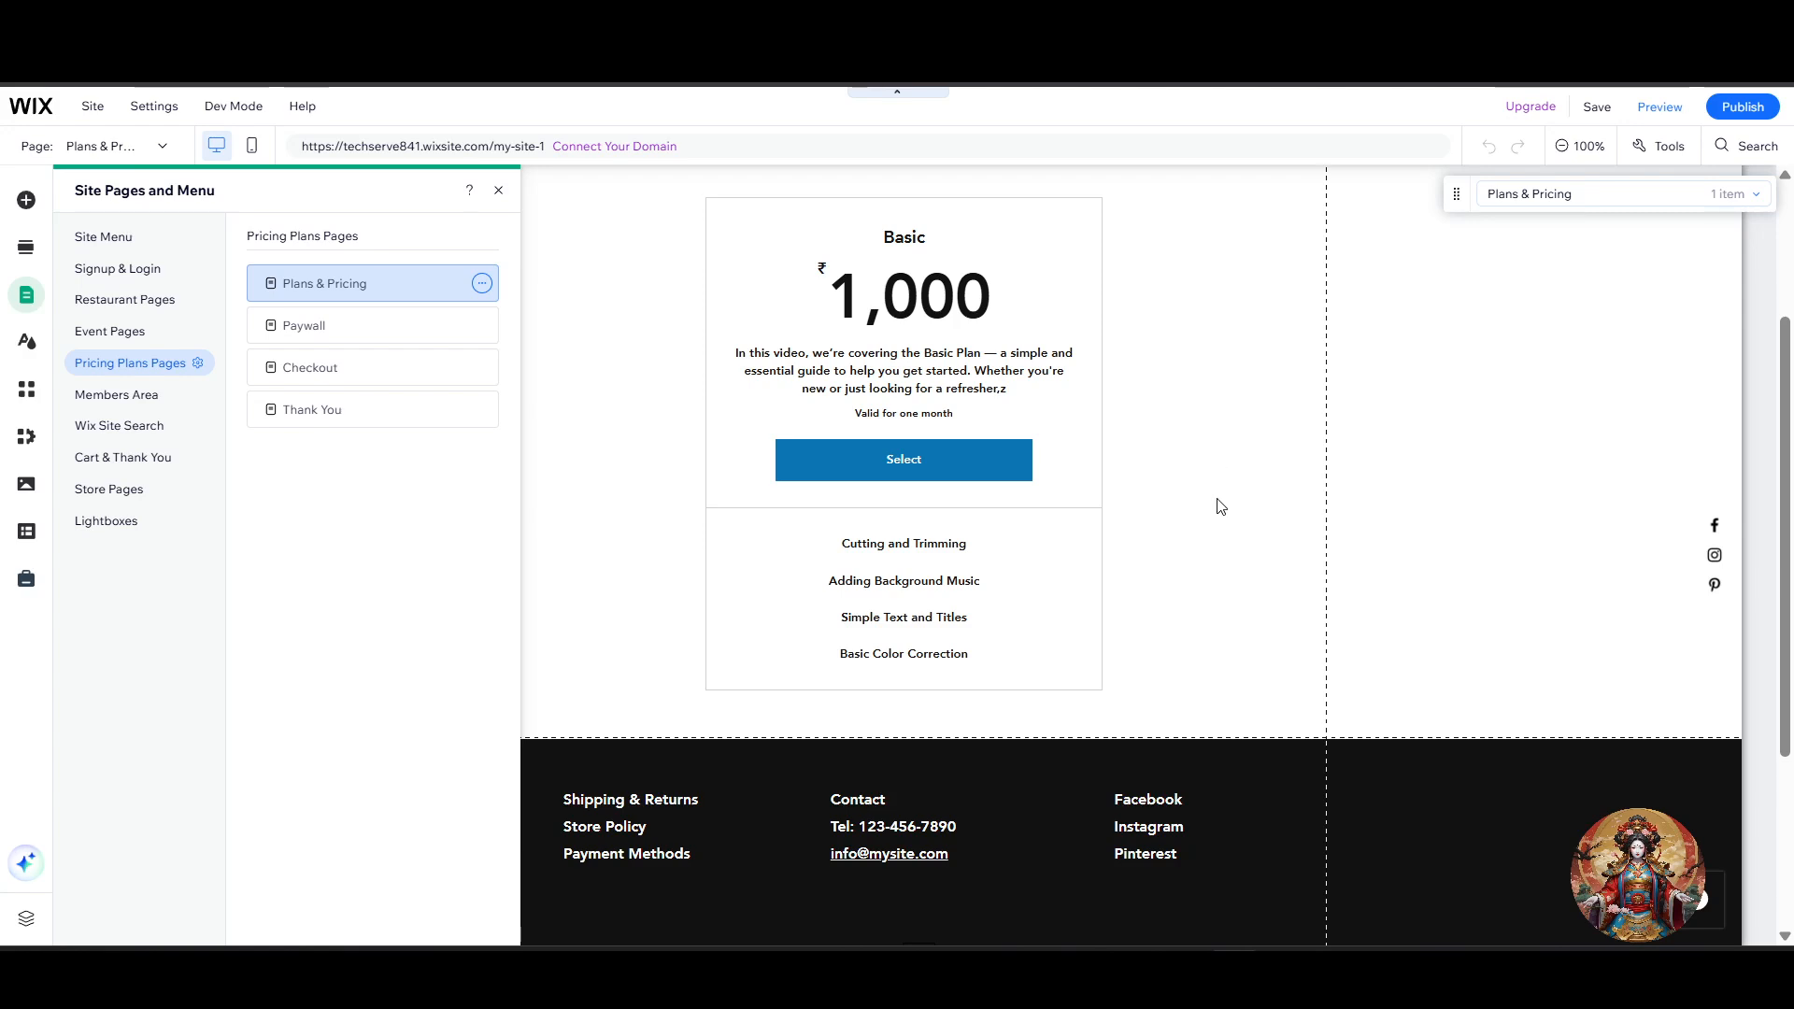
scroll(1218, 505, "up", 3)
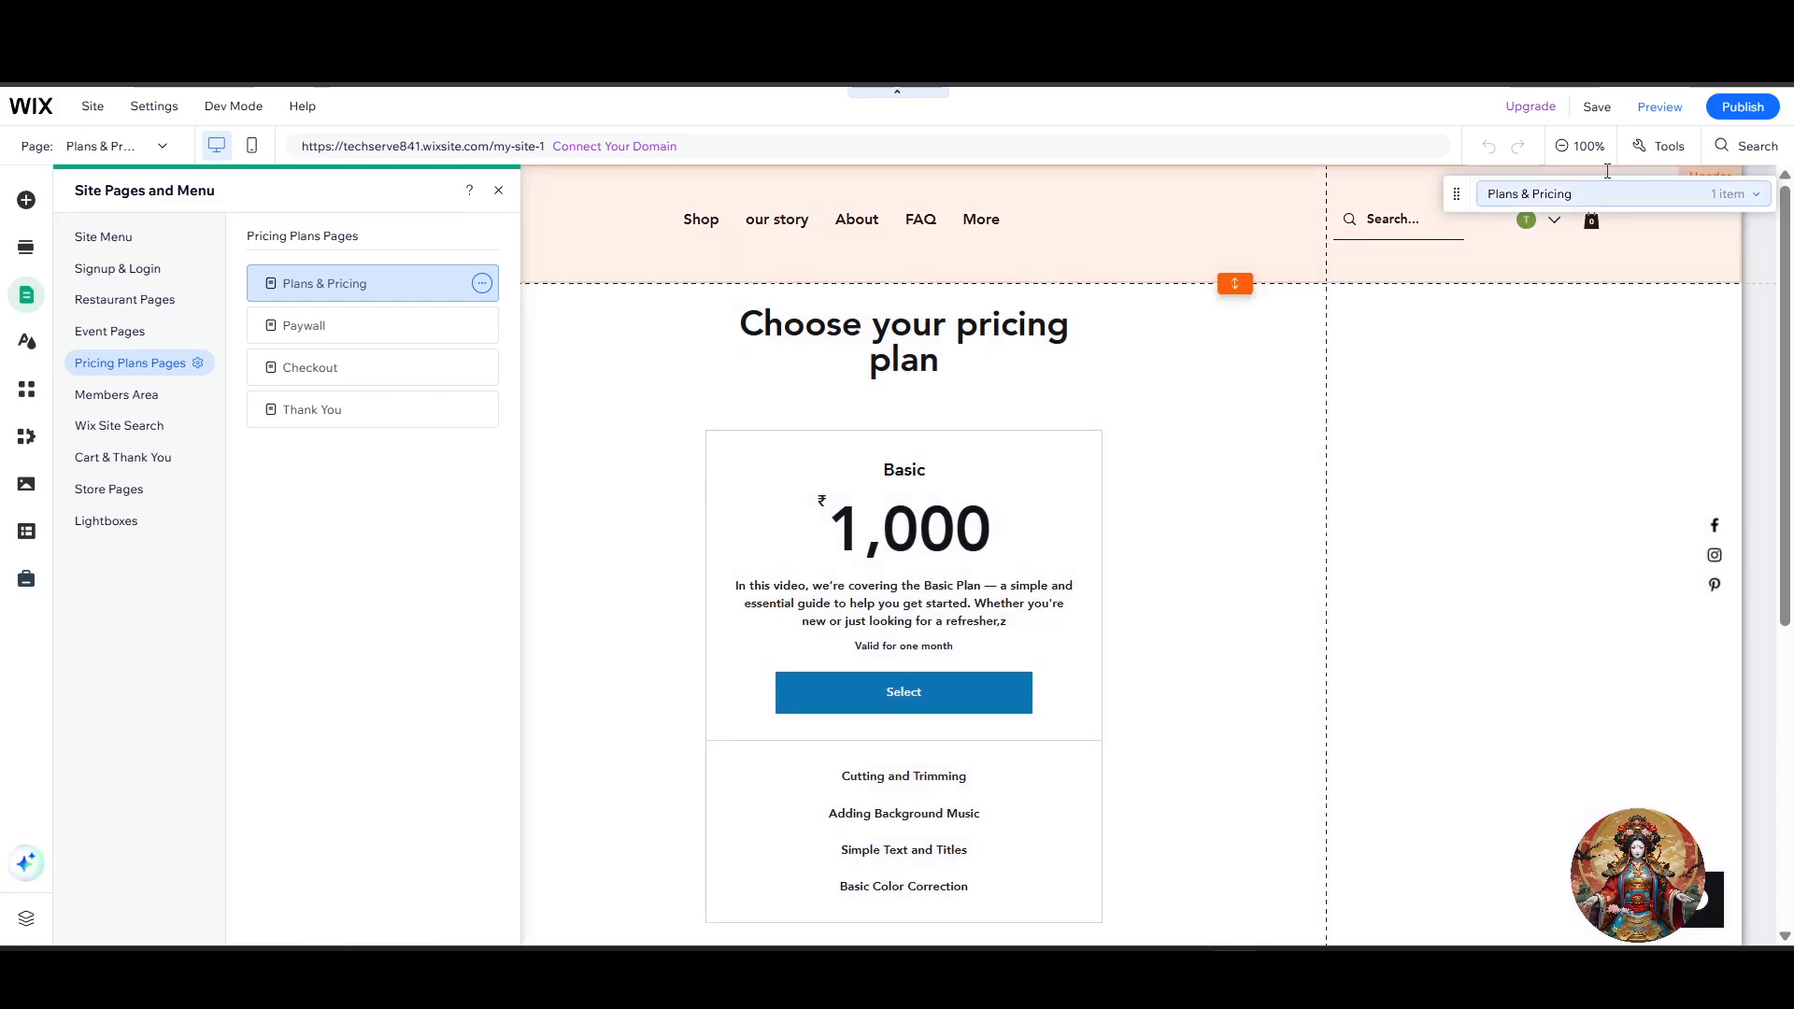
left_click(1584, 109)
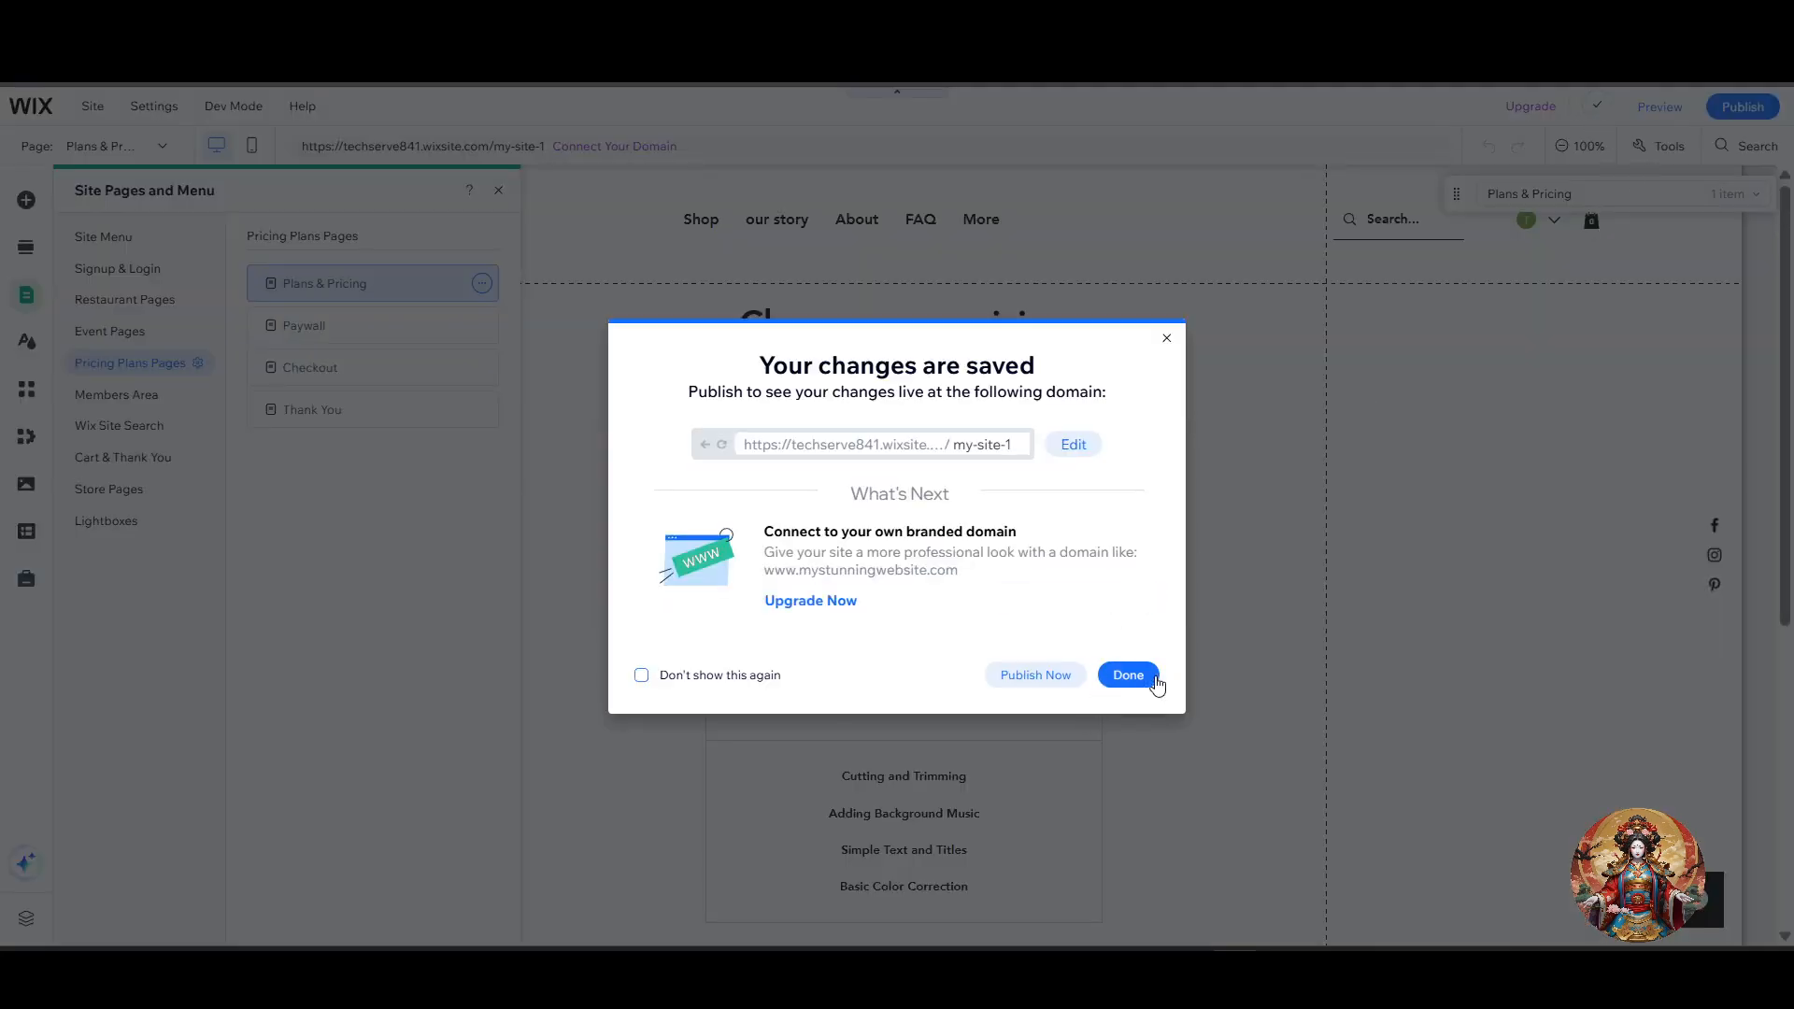
- Dismiss the save confirmation, preview the site and look over the Basic plan card on the Plans & Pricing page
left_click(1149, 676)
left_click(1660, 109)
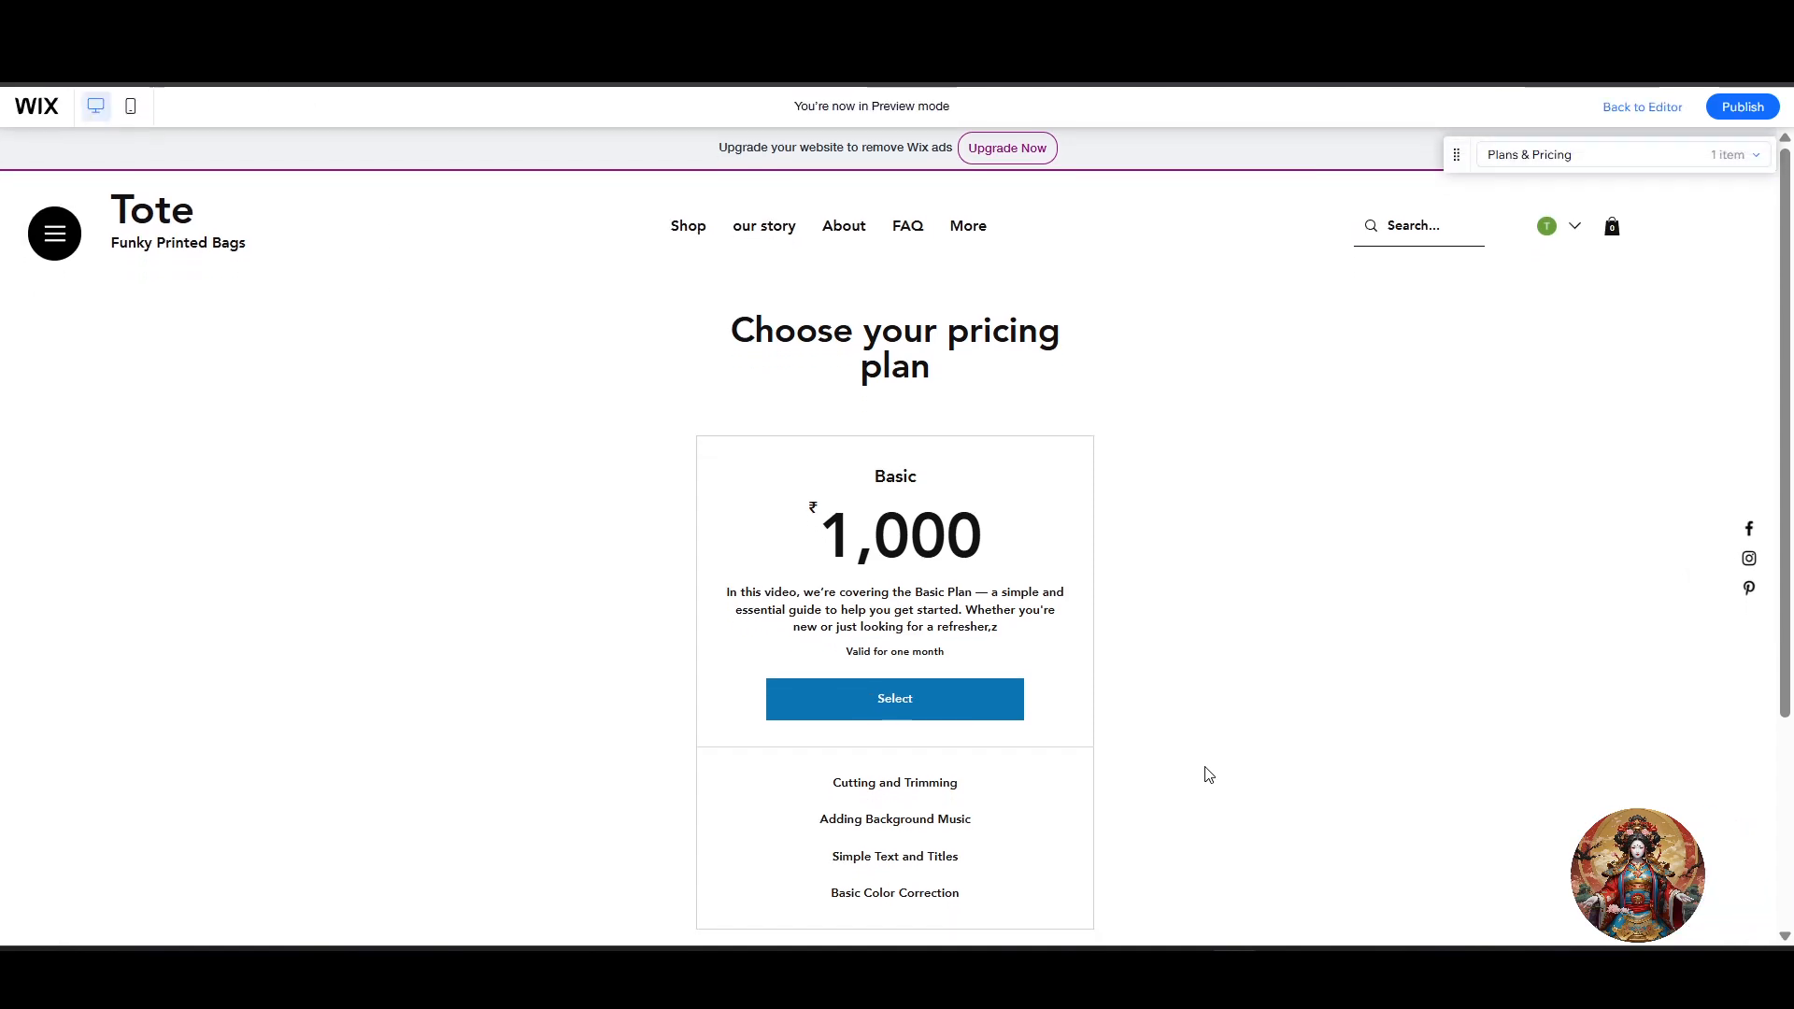
scroll(1159, 615, "down", 1)
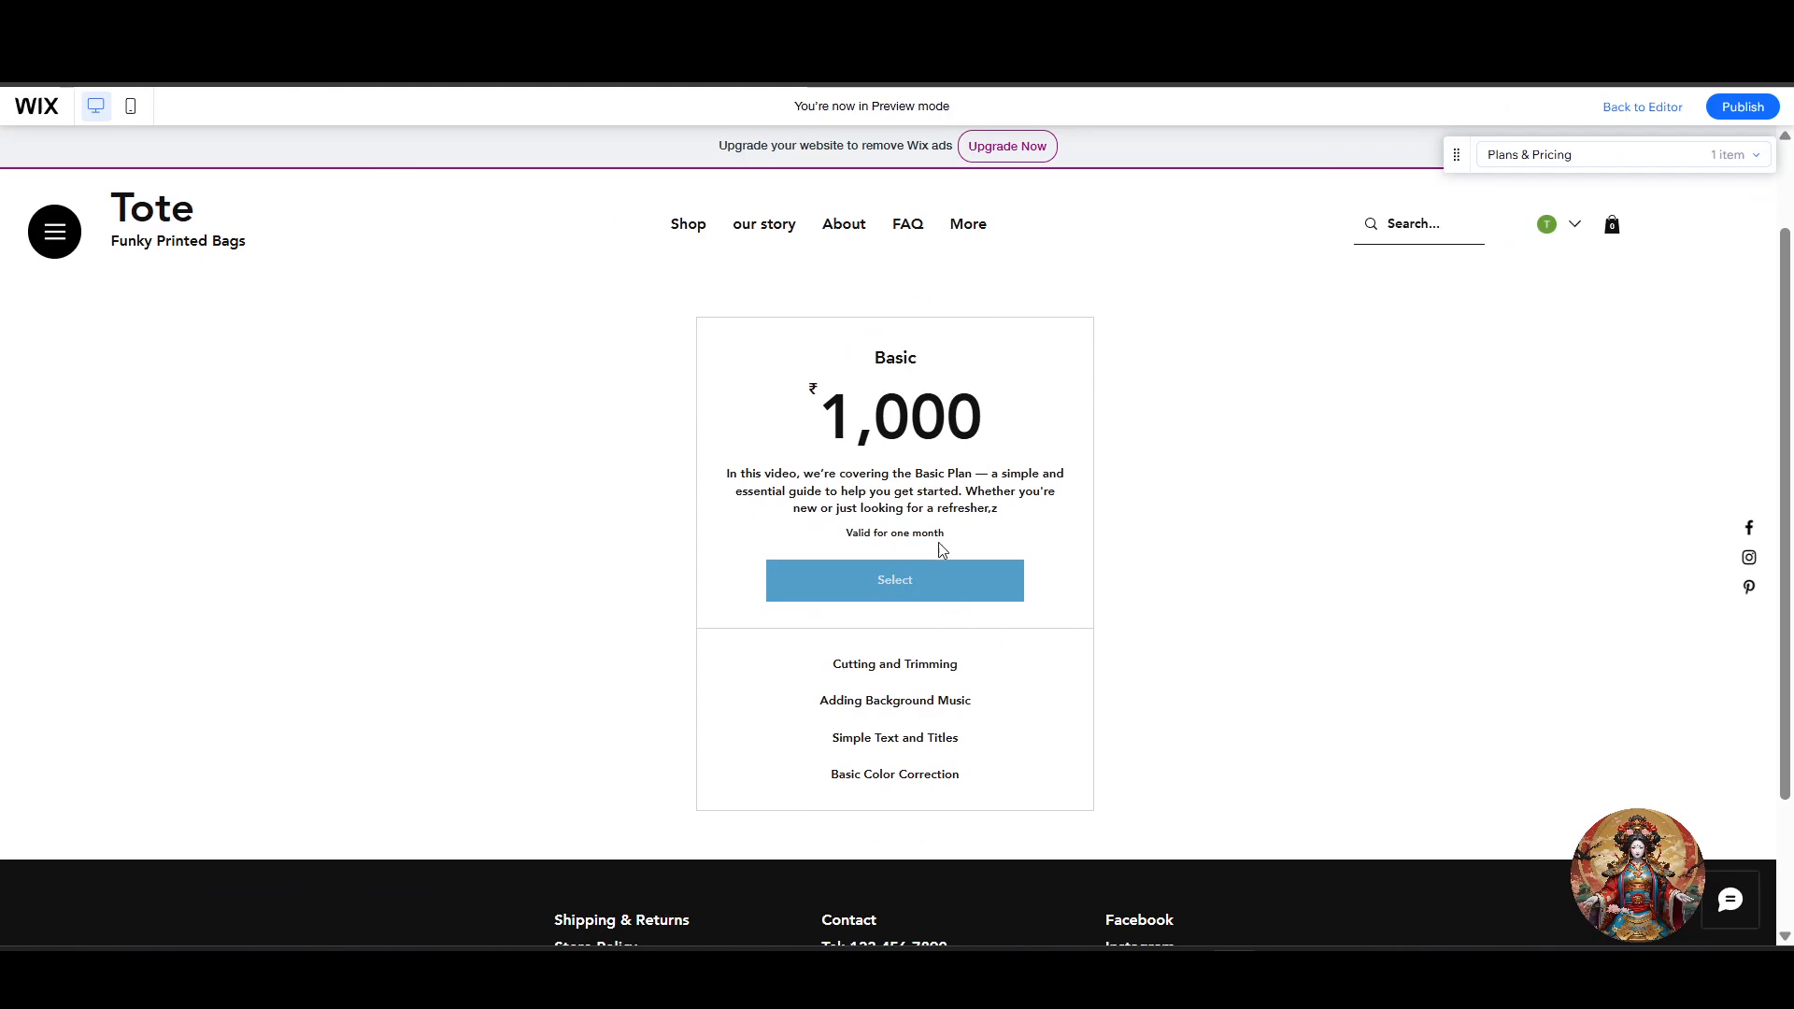
scroll(1071, 690, "down", 1)
scroll(1072, 691, "up", 2)
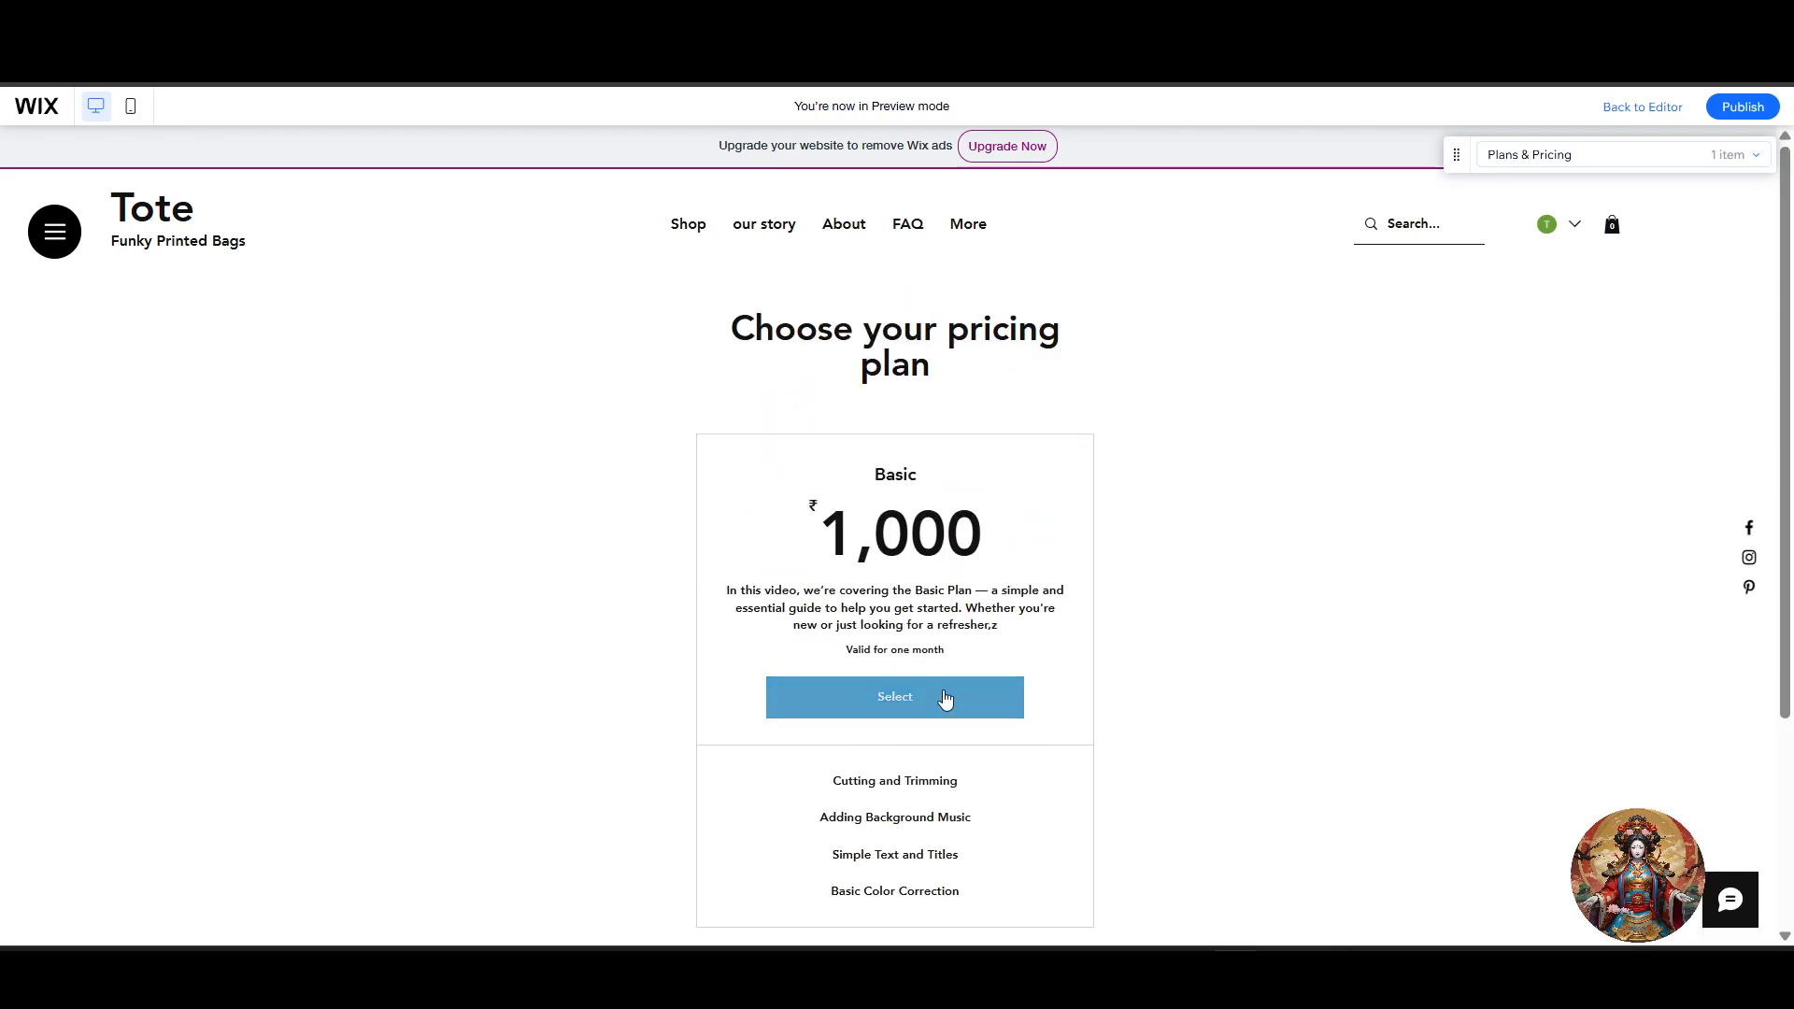
- Go to the Shop page in the preview and look through its products and sections, closing the subscription pop-up
left_click(1731, 157)
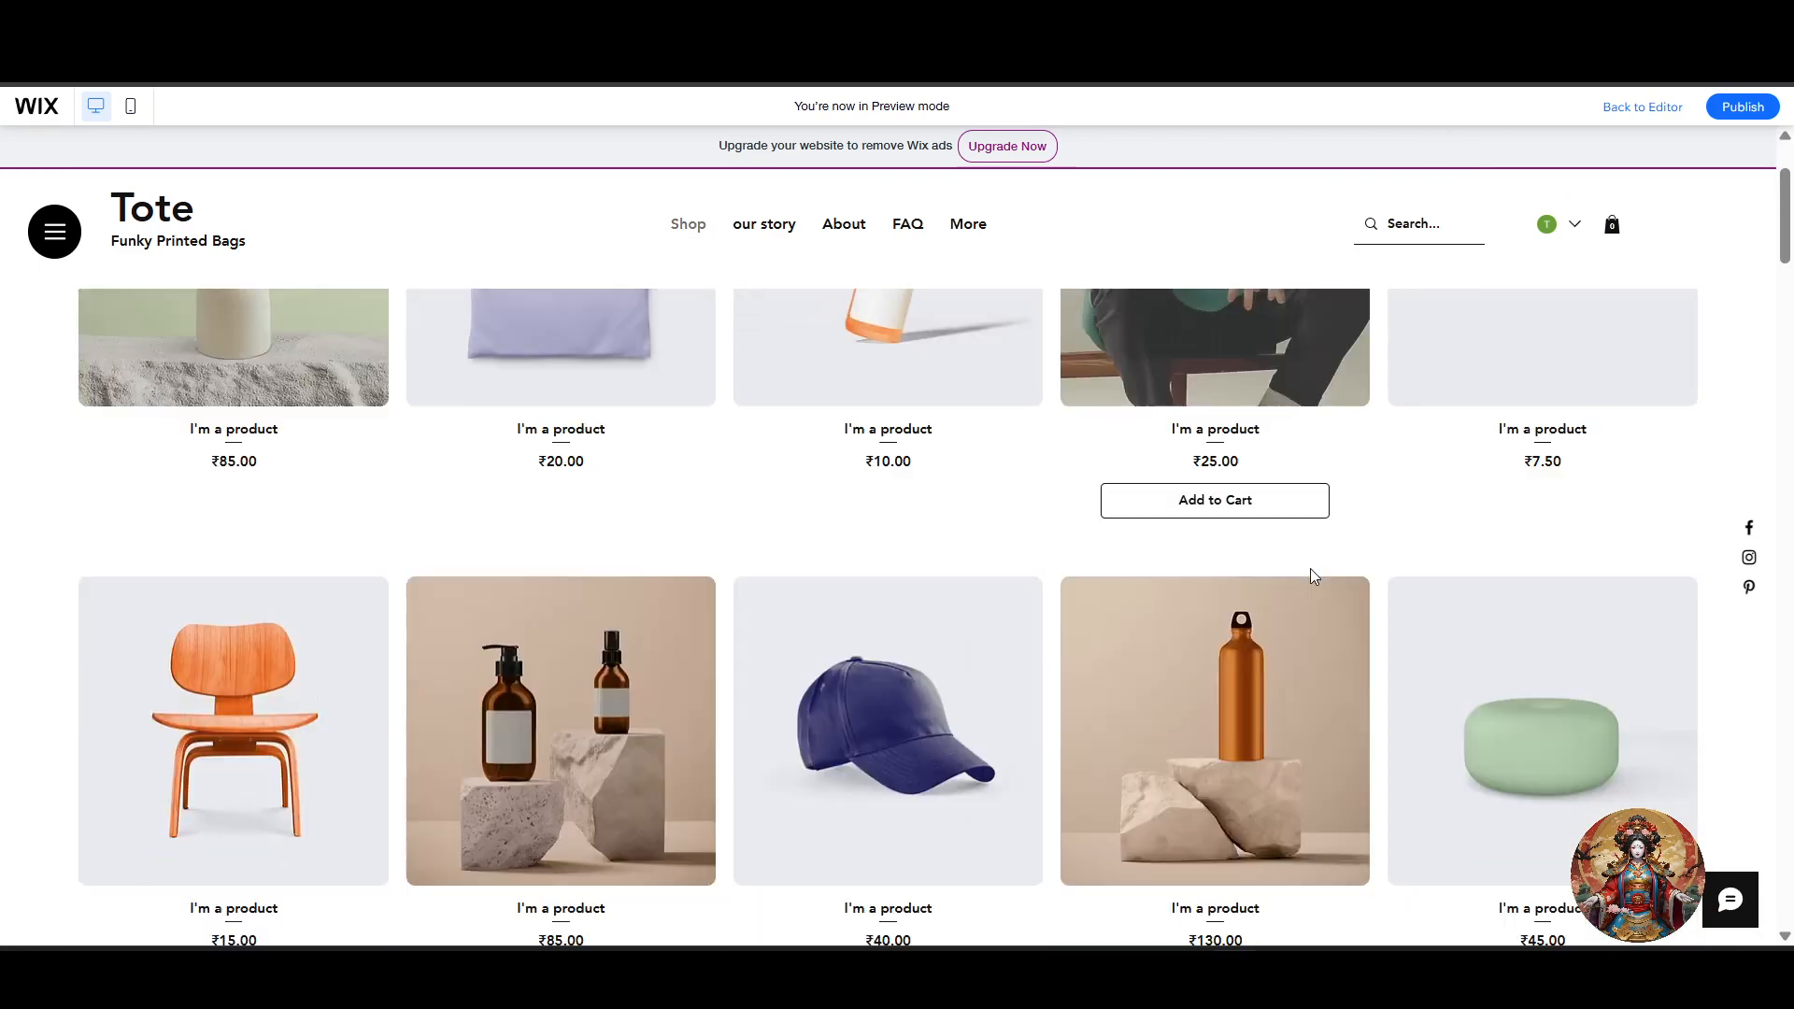
scroll(1347, 585, "down", 15)
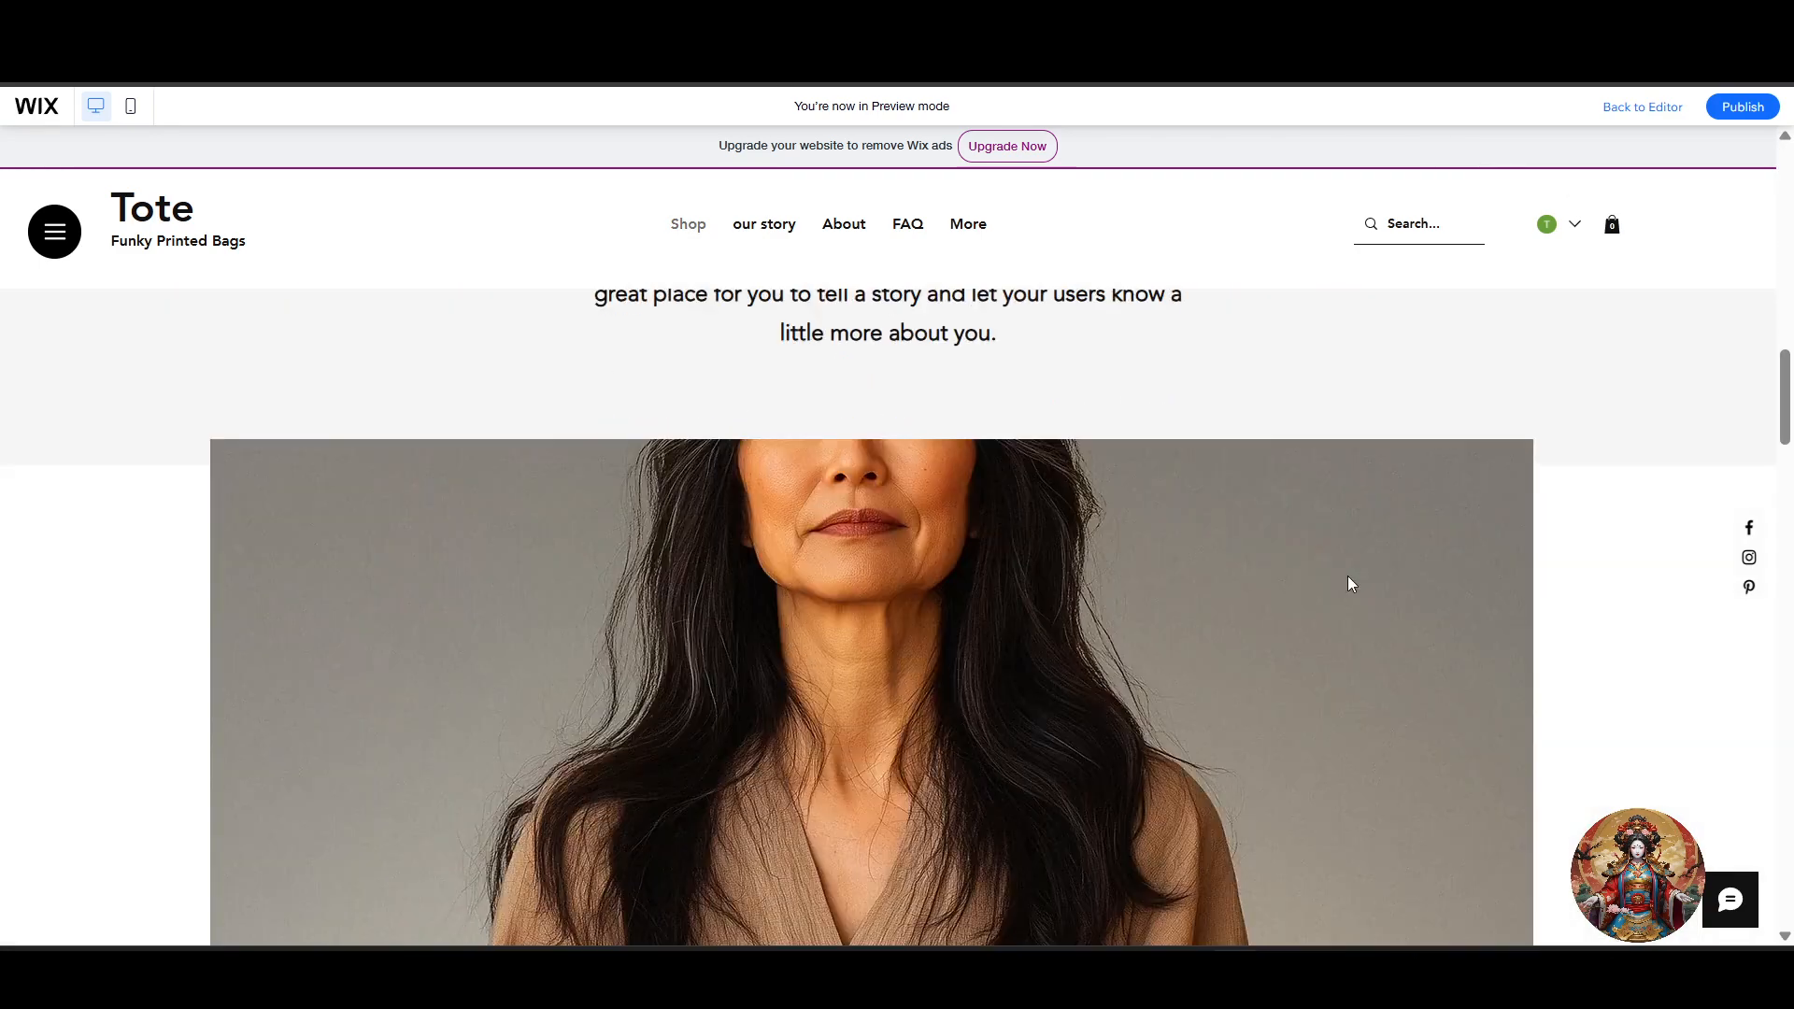
scroll(1243, 617, "down", 5)
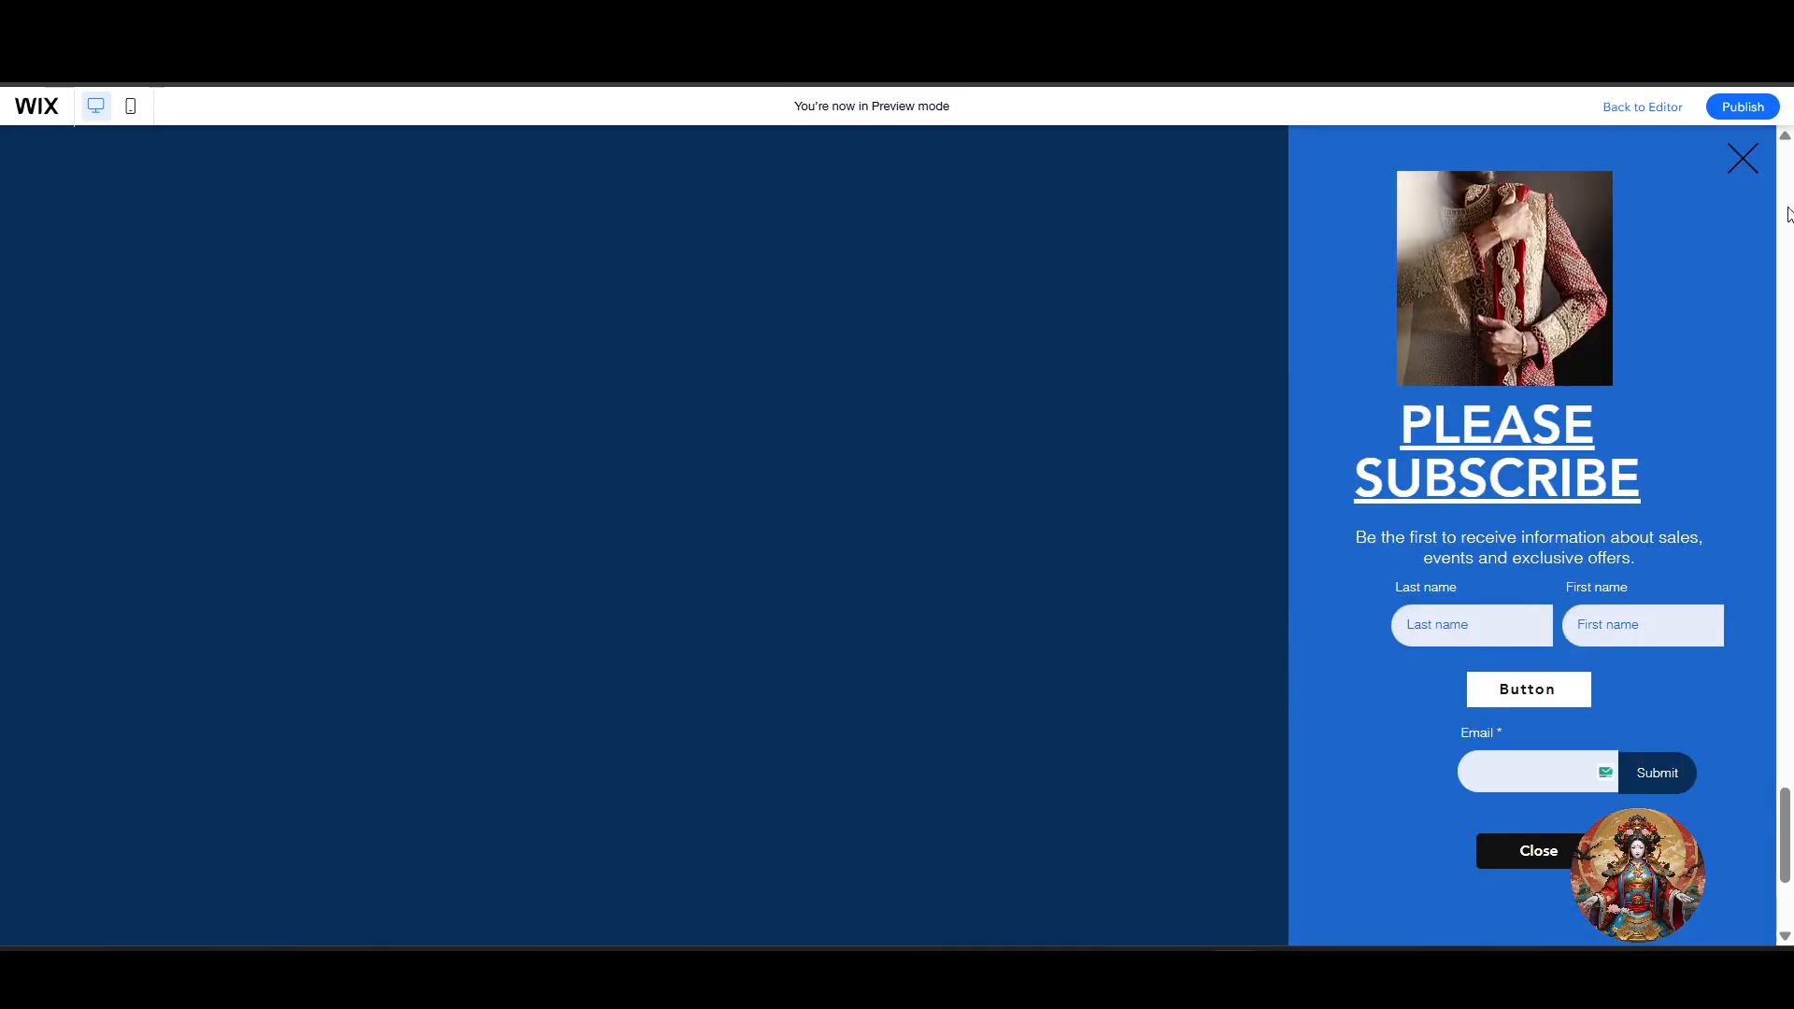
mouse_move(1743, 110)
left_click(1743, 160)
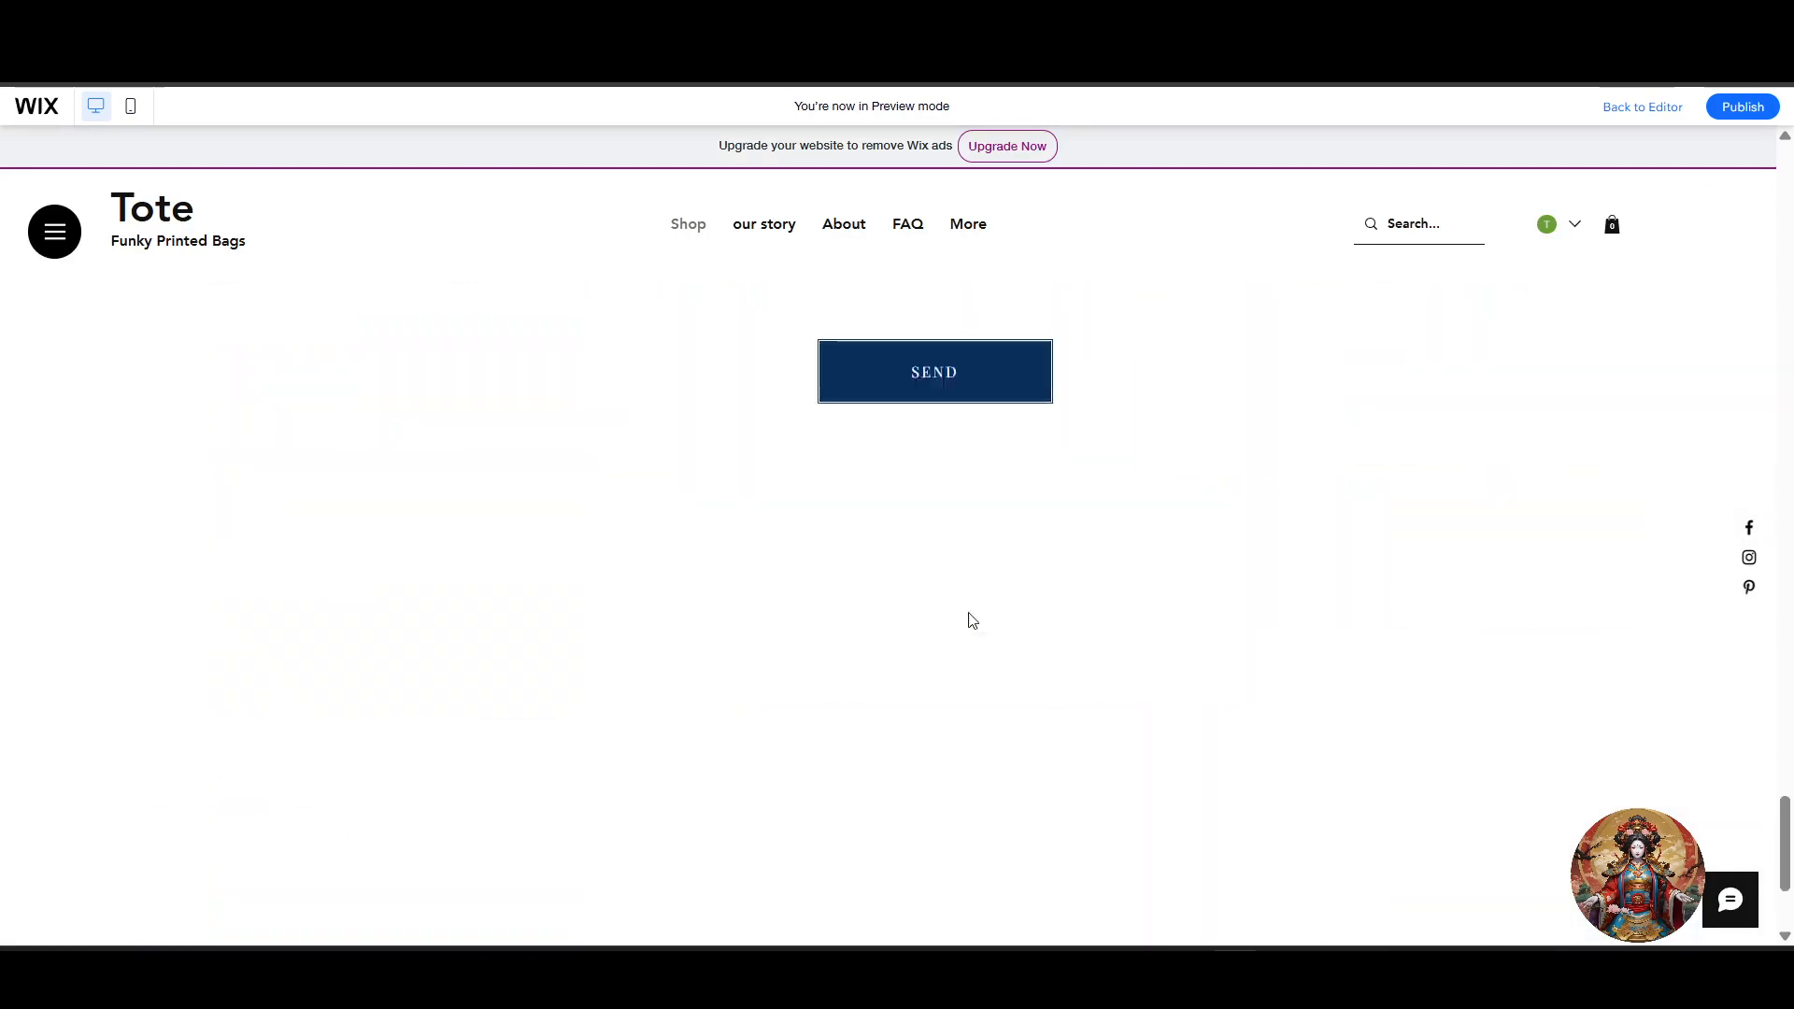
scroll(970, 612, "down", 3)
scroll(974, 606, "up", 10)
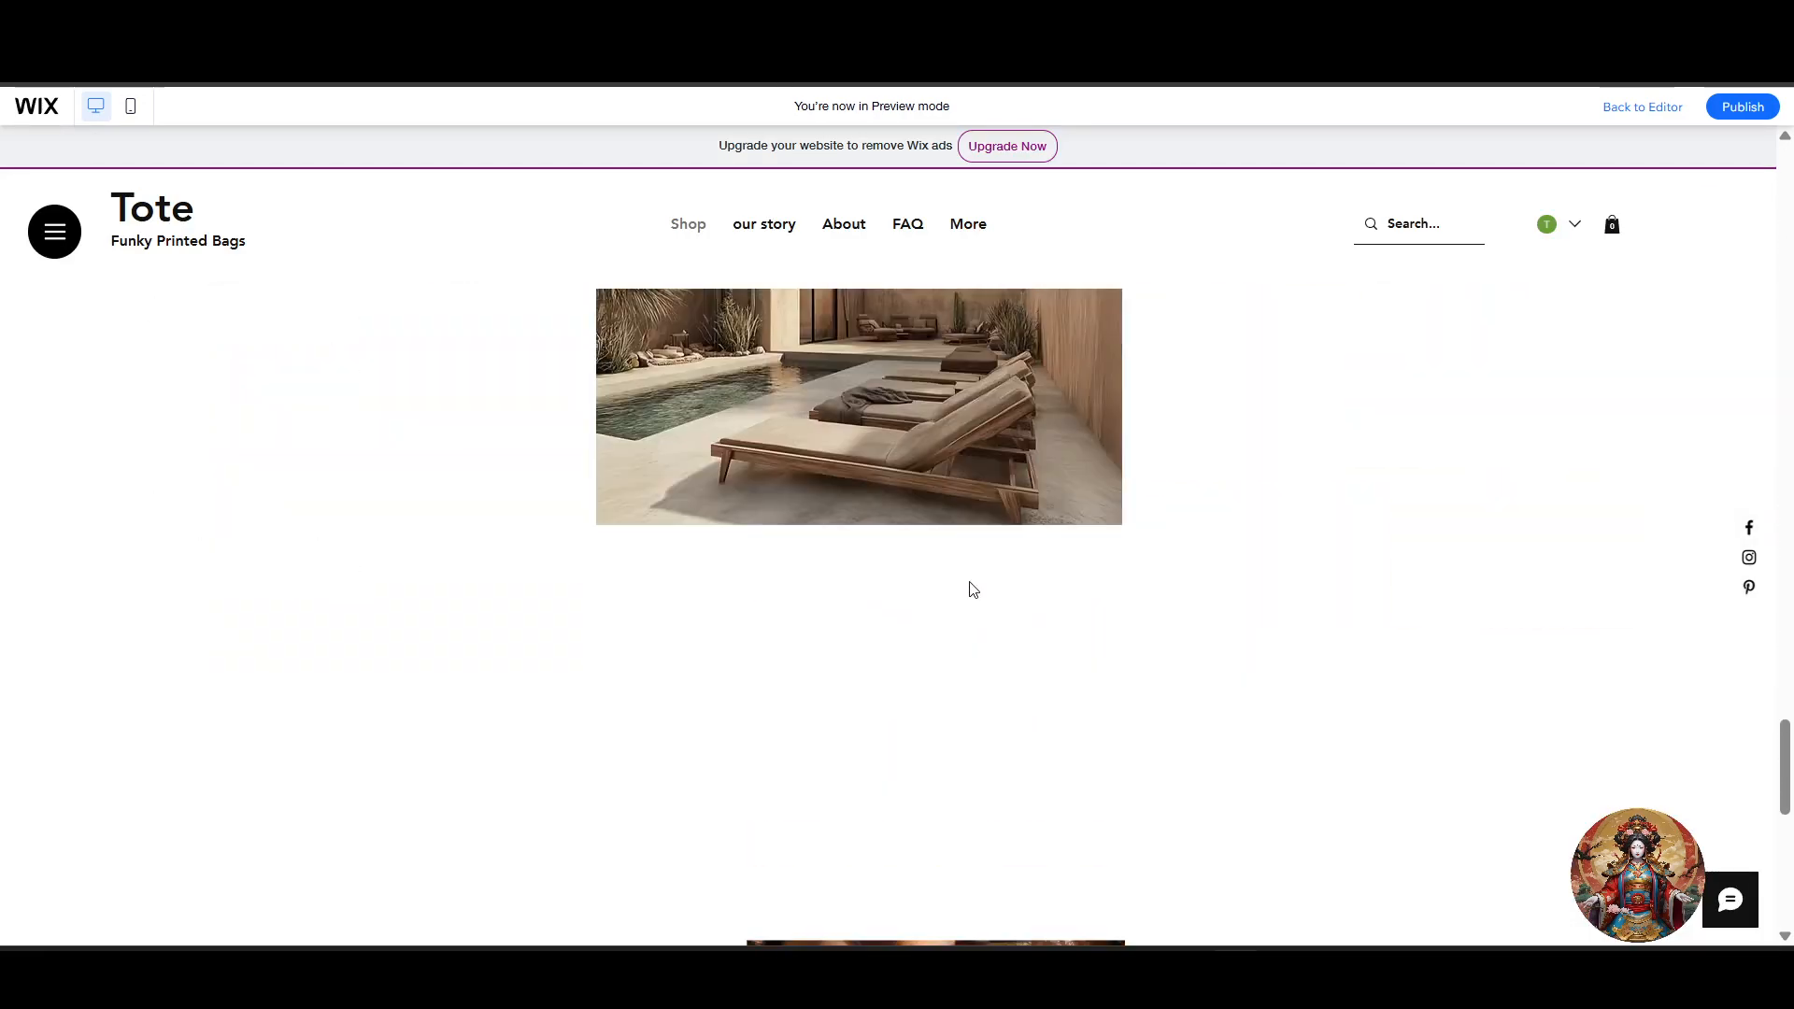
scroll(972, 589, "up", 10)
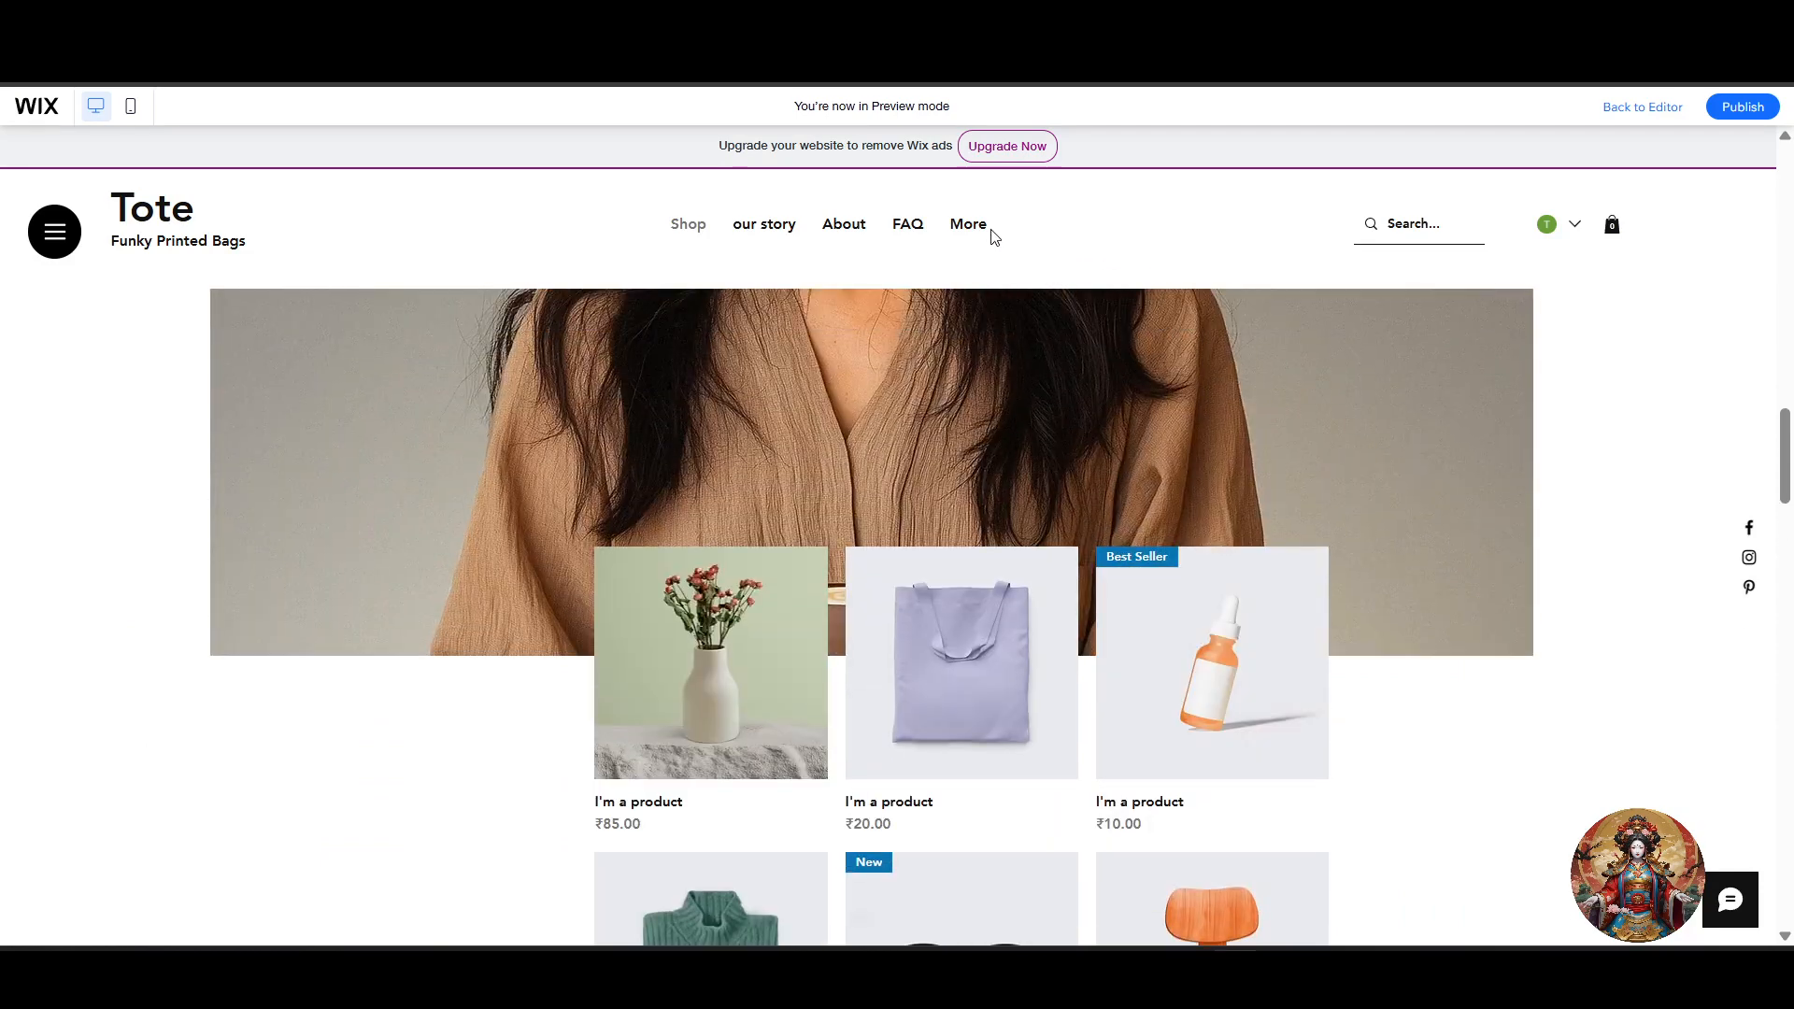
- Return to the Plans & Pricing page within the previewed site and examine the Basic plan's details
mouse_move(967, 232)
left_click(928, 348)
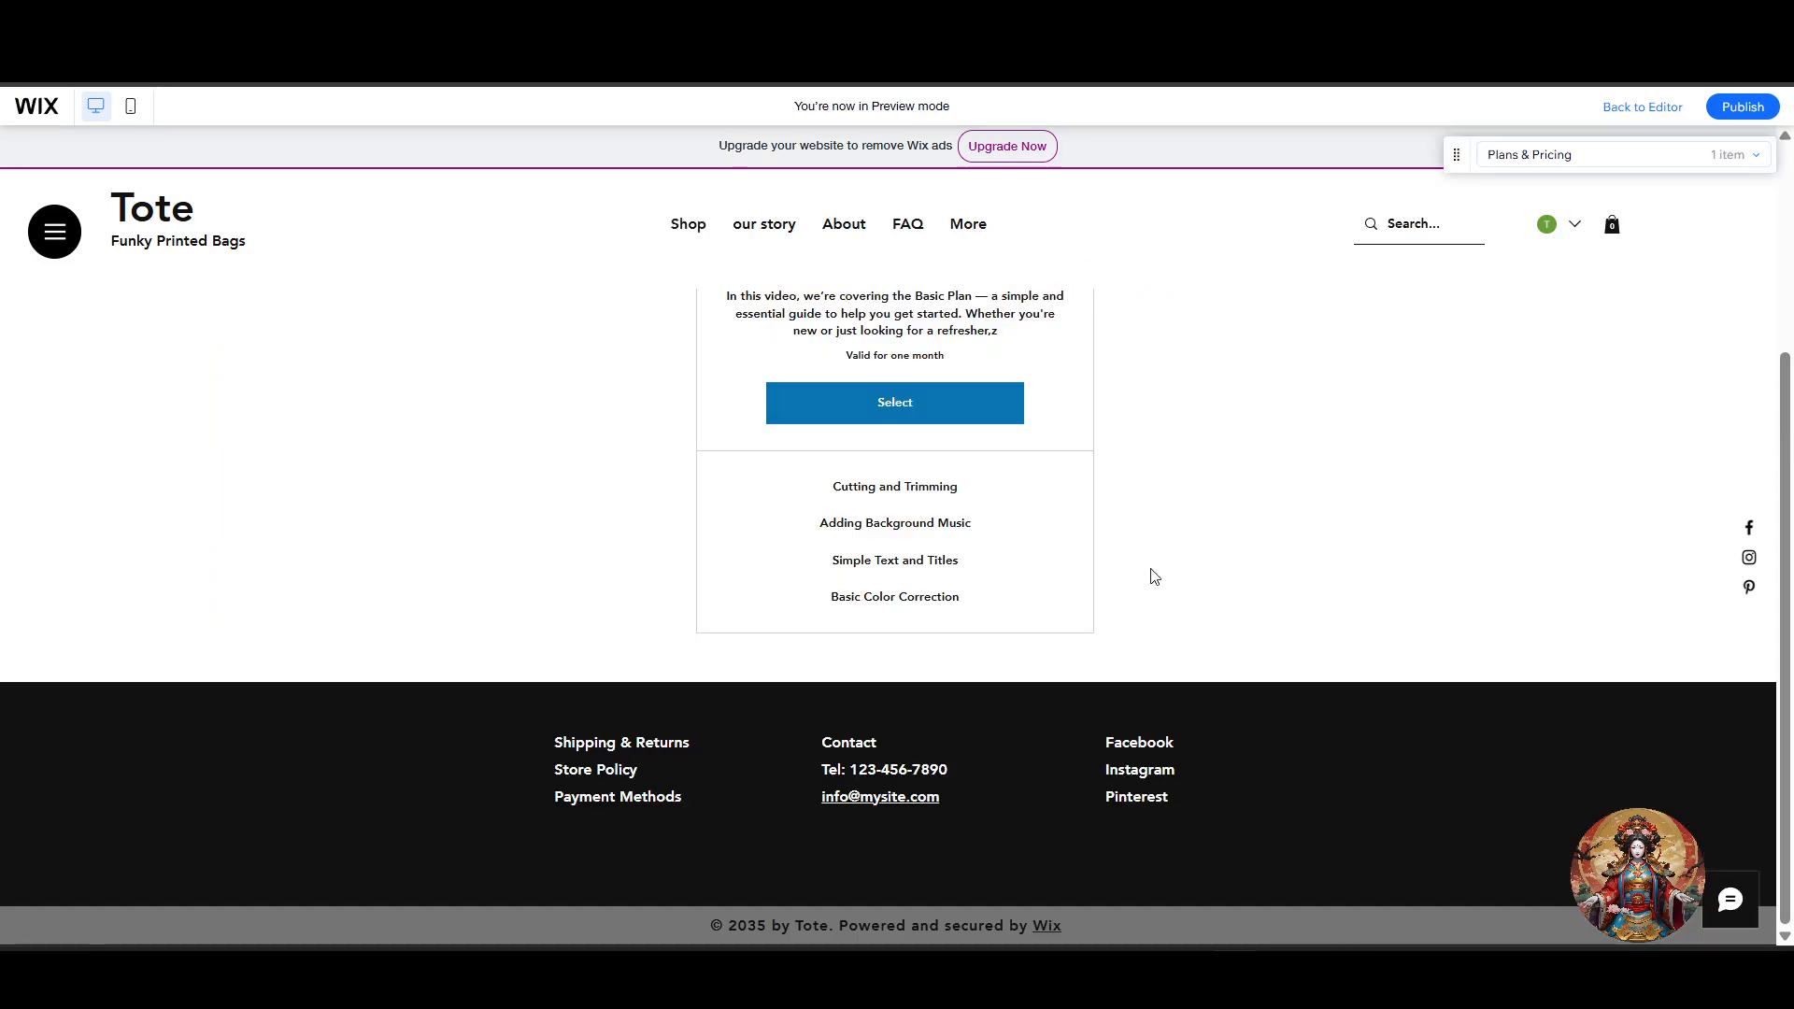
scroll(1155, 576, "up", 3)
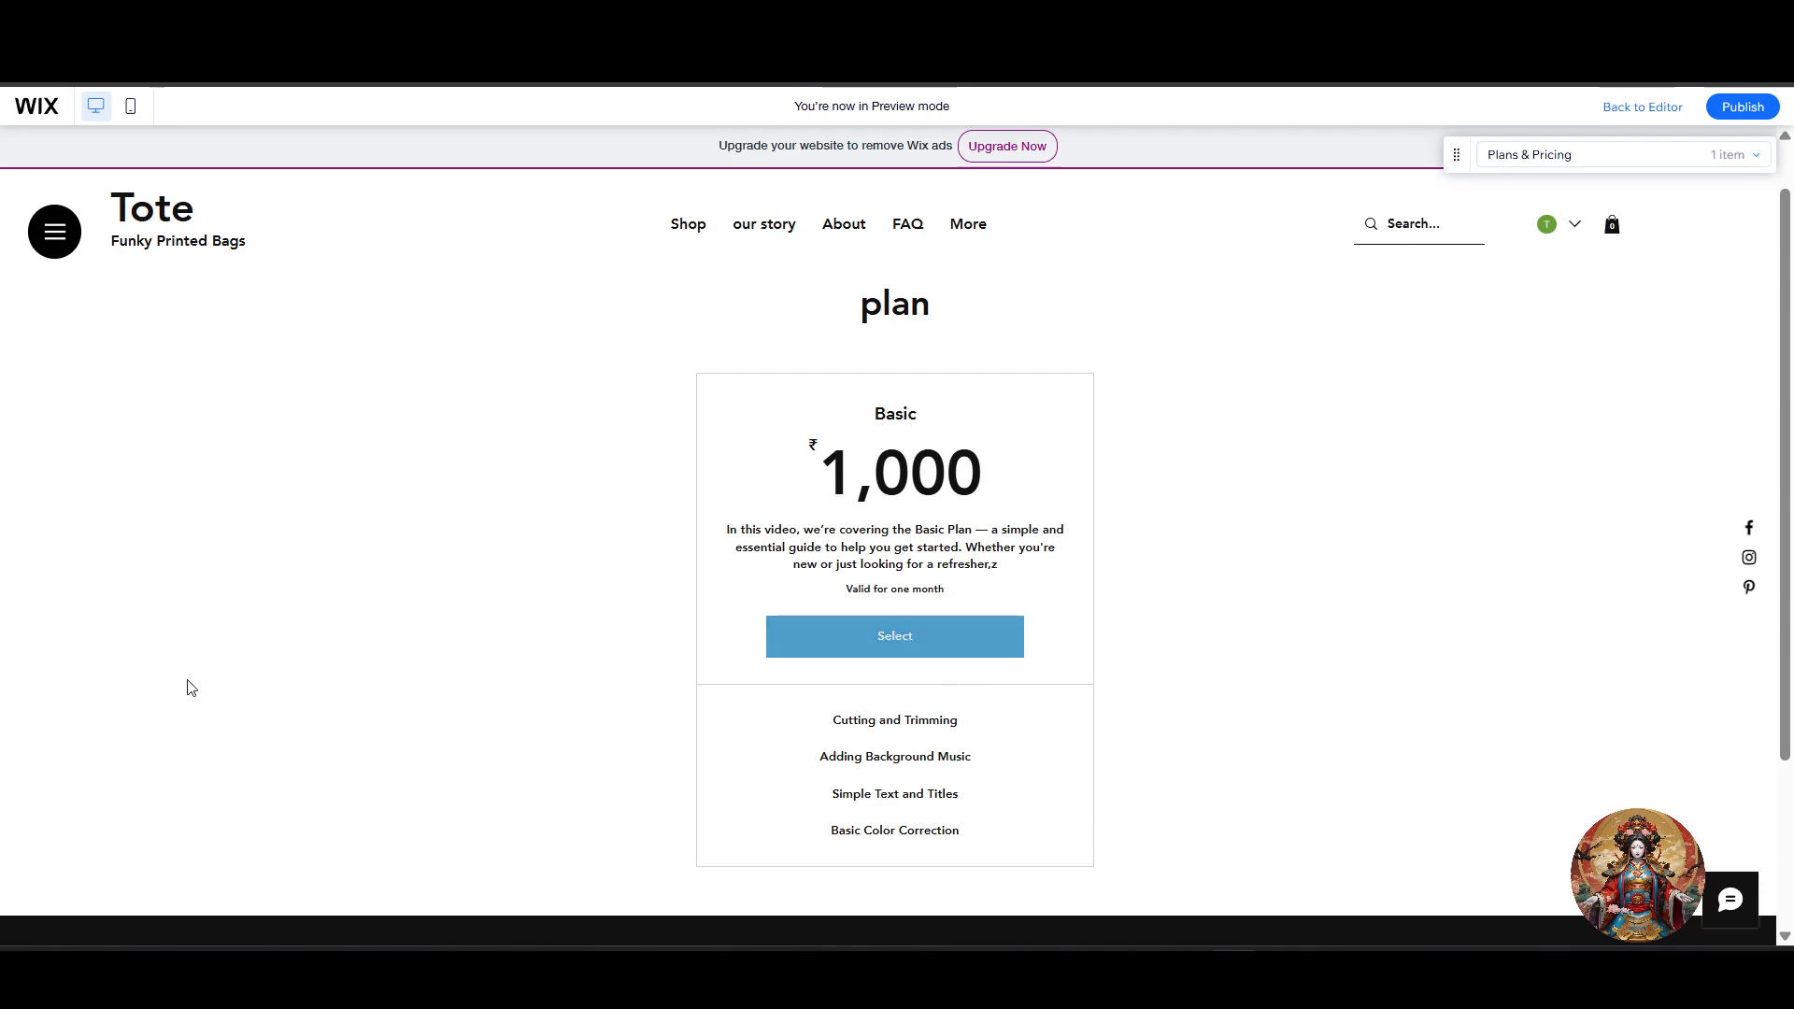